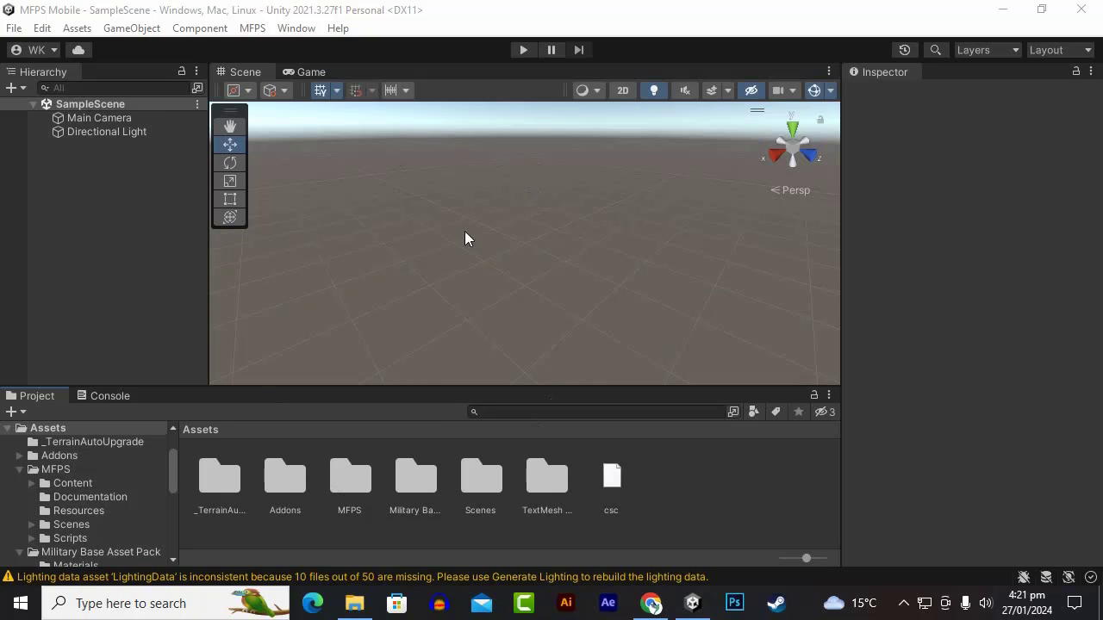
left_click(14, 27)
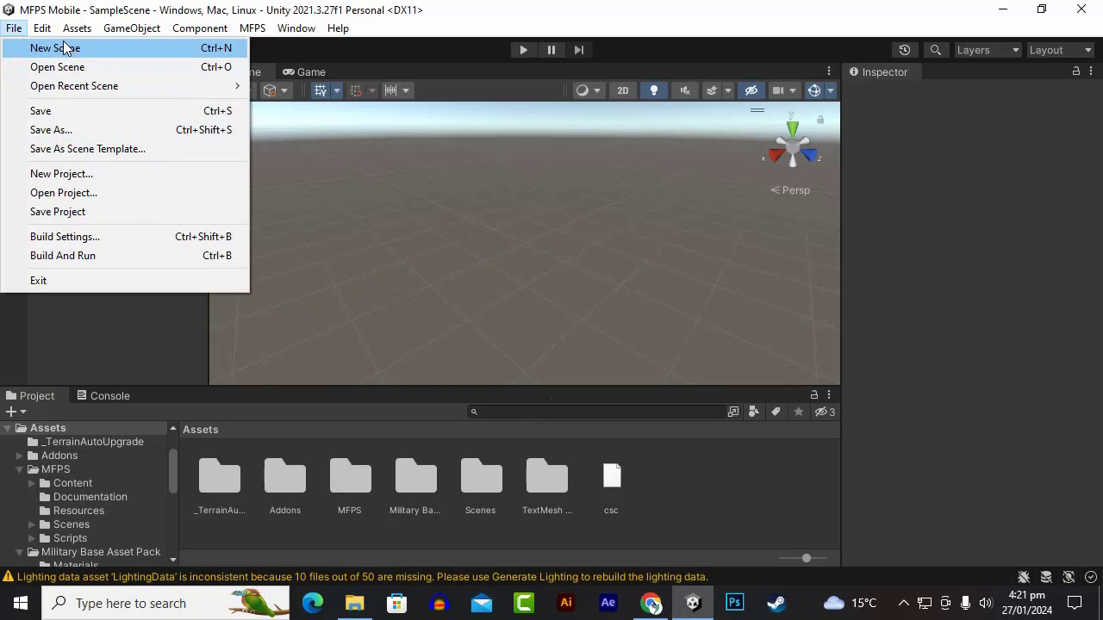
left_click(75, 335)
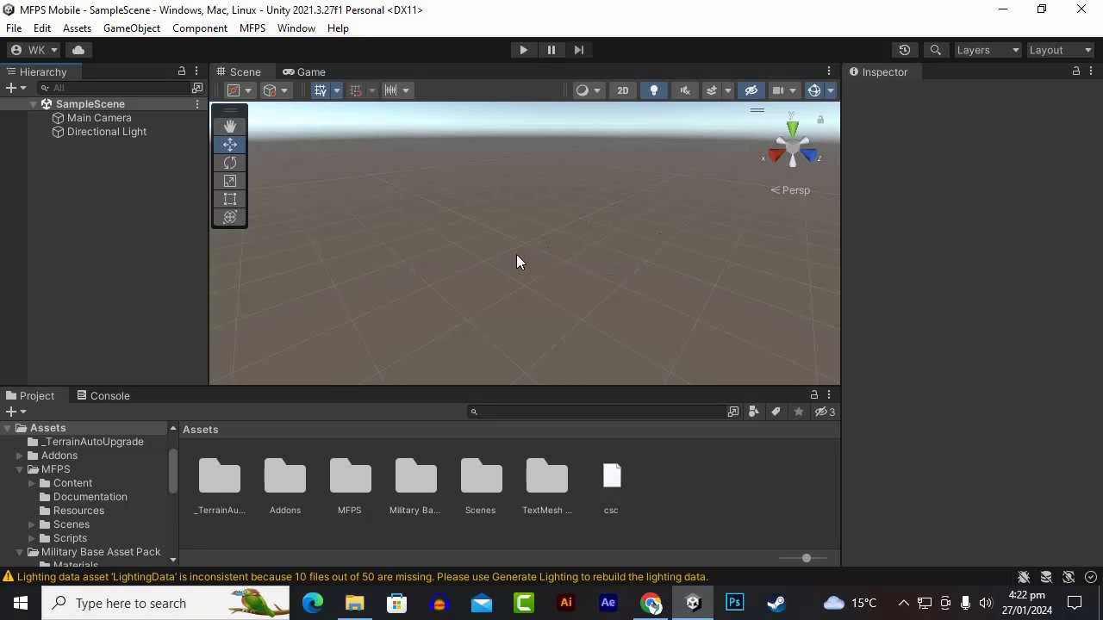
Open the Demo Scene from the Scenes folder of the Military Base Asset Pack.
double_click(416, 479)
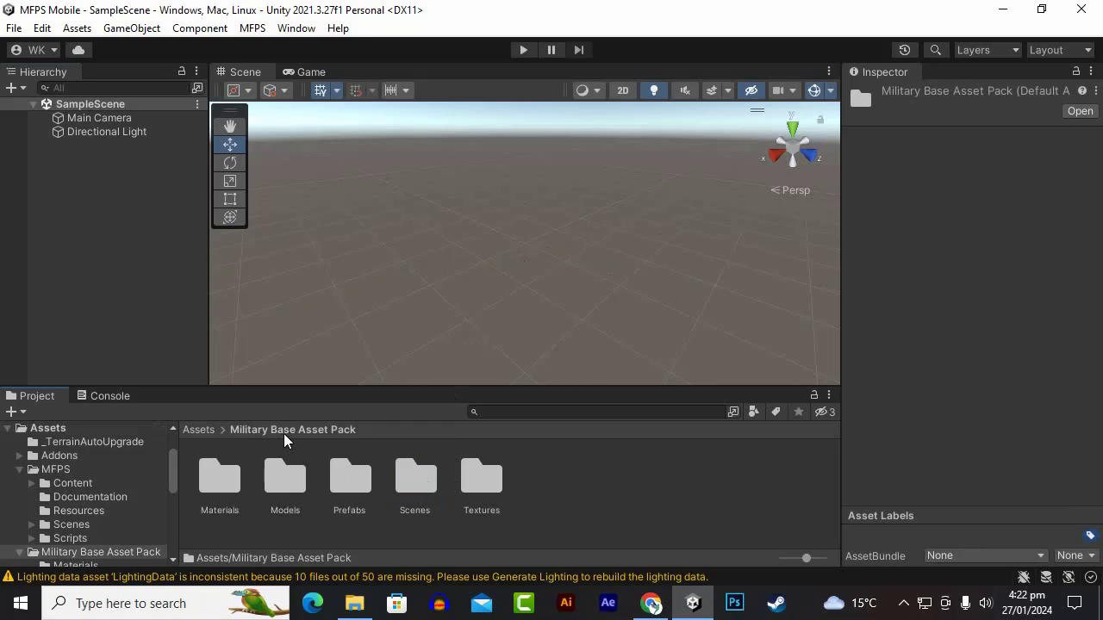
double_click(416, 478)
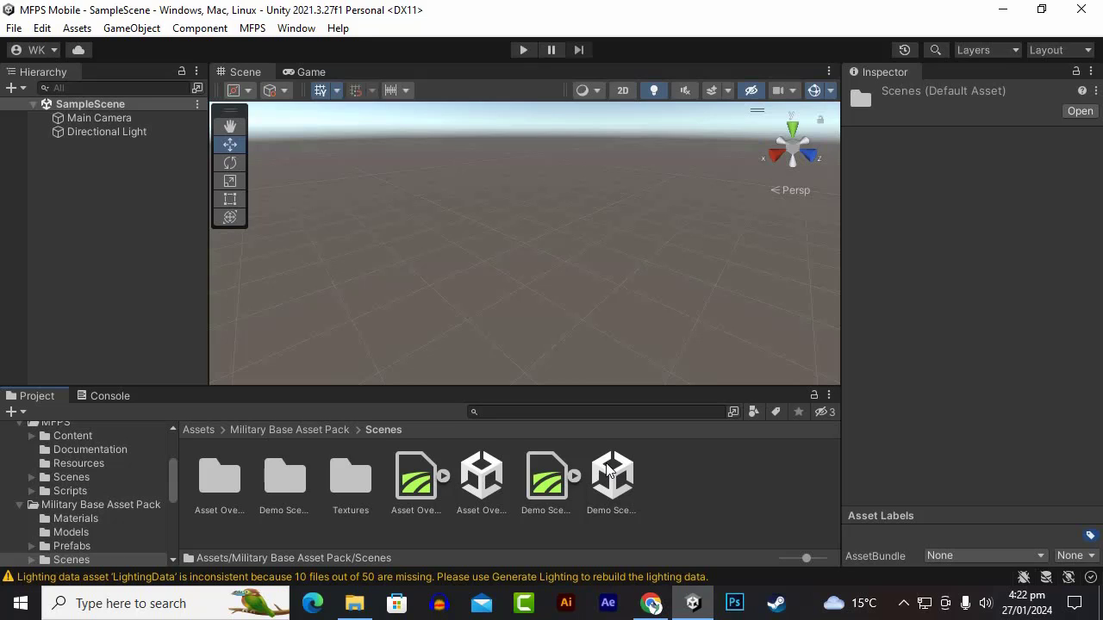
left_click(608, 470)
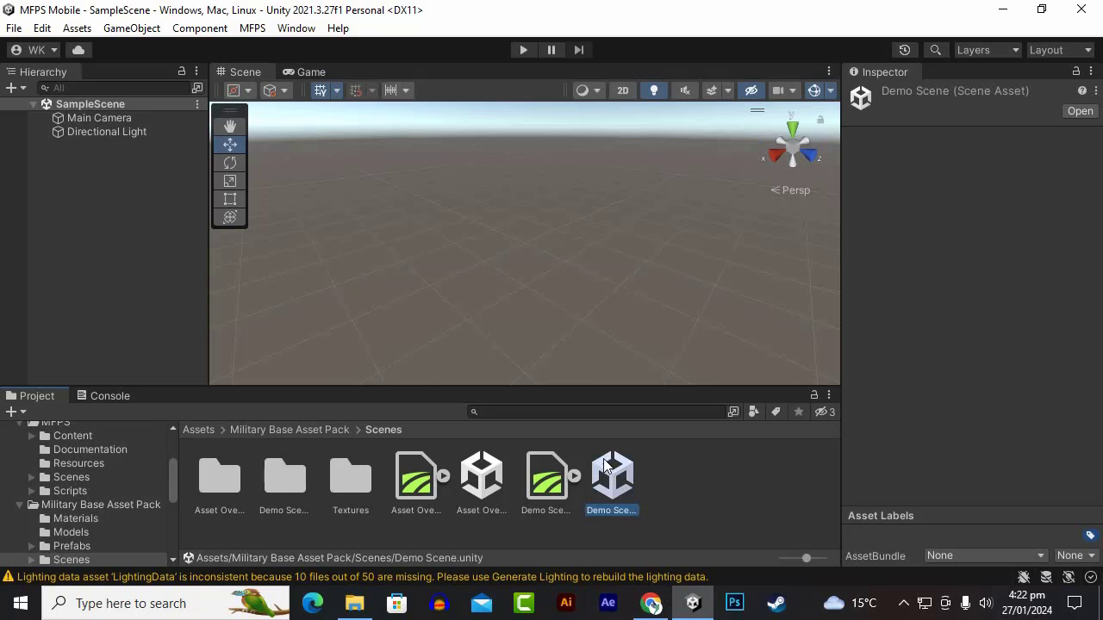
double_click(608, 470)
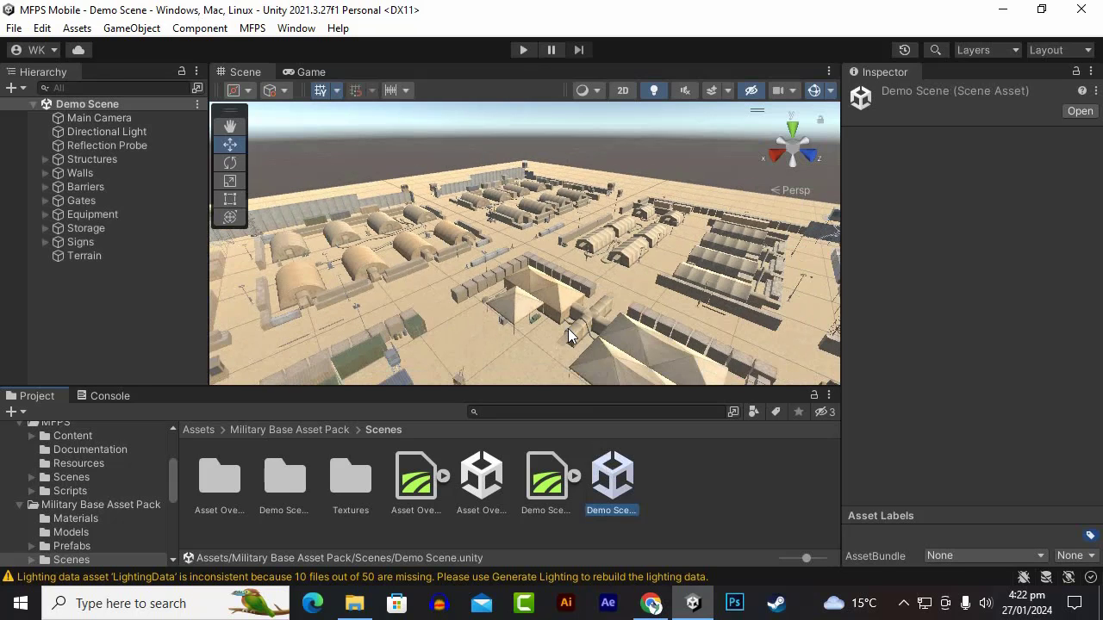
scroll(571, 332, "up", 3)
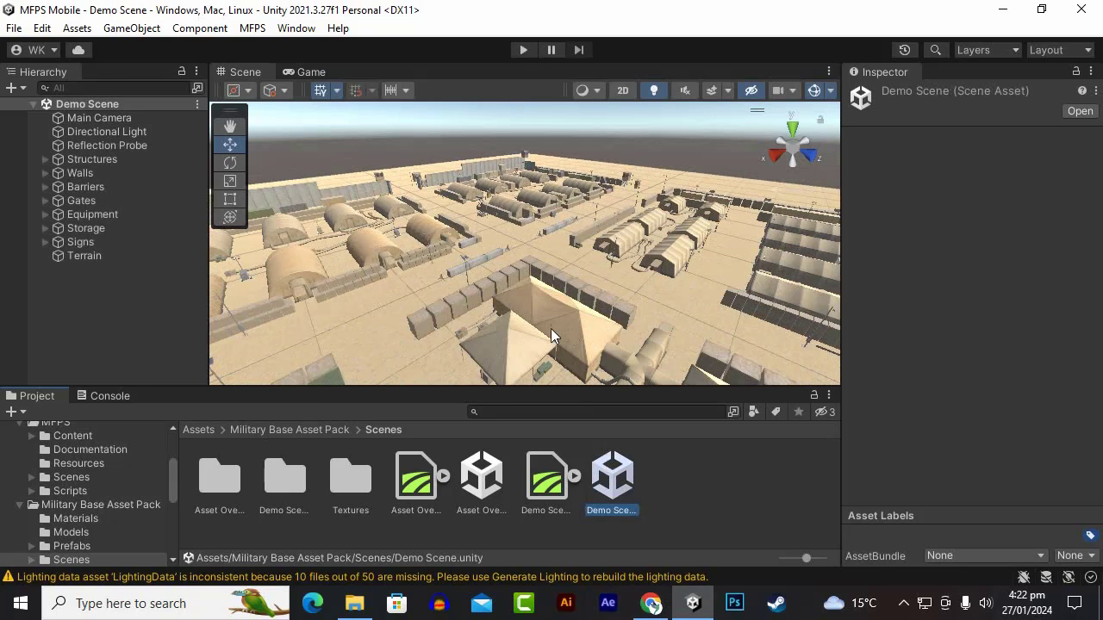
Save a copy of the open scene as MilitaryBase in the project's Assets/Scenes folder.
left_click(14, 28)
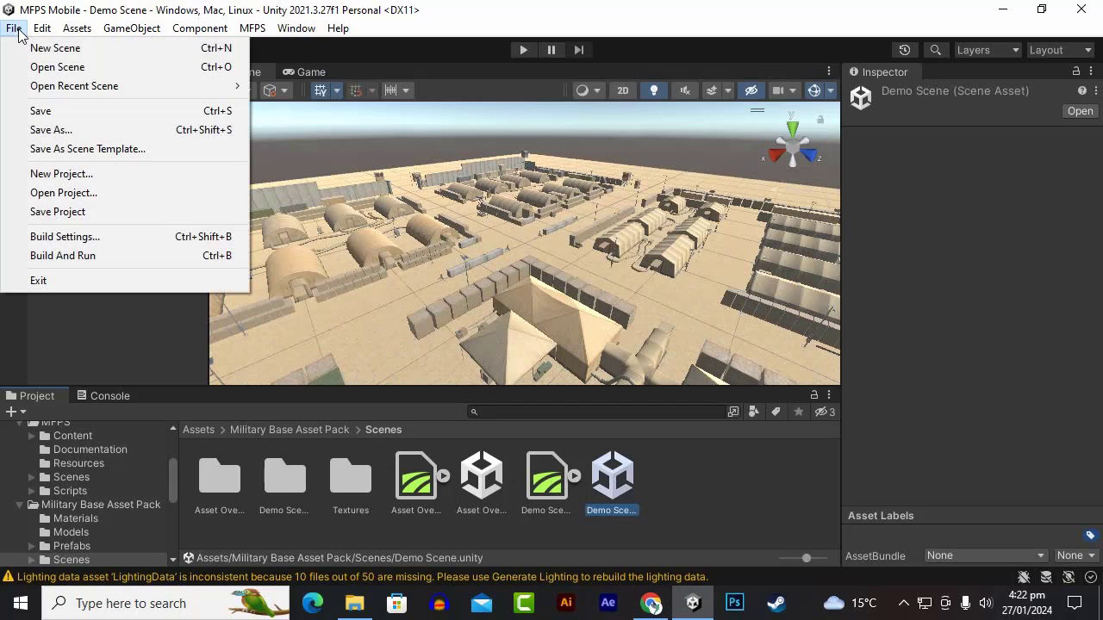
left_click(39, 130)
double_click(384, 293)
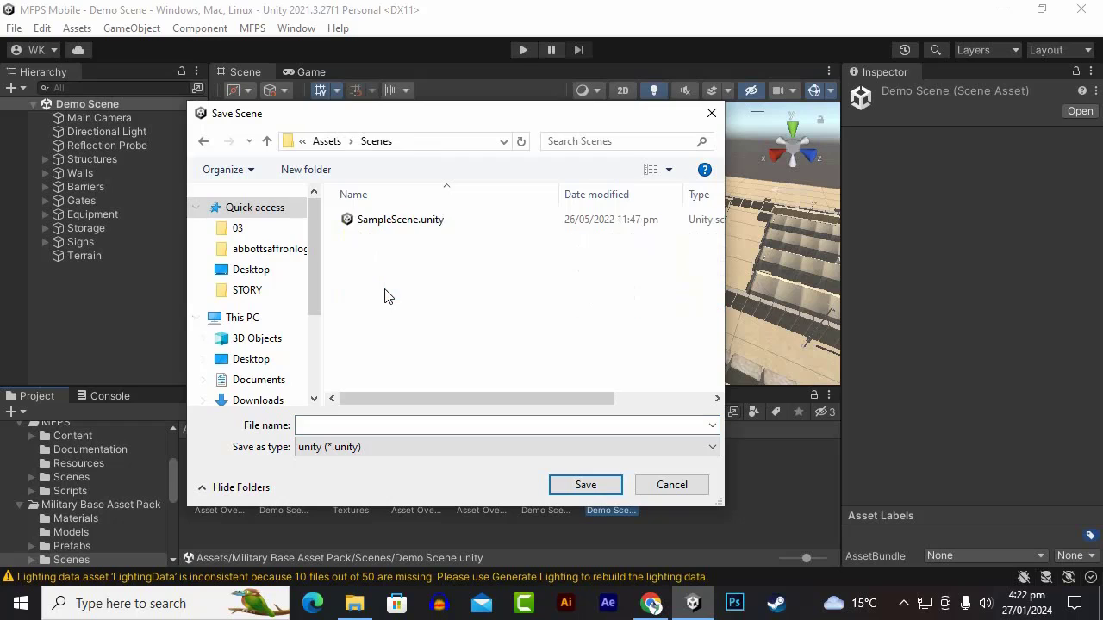
left_click(395, 424)
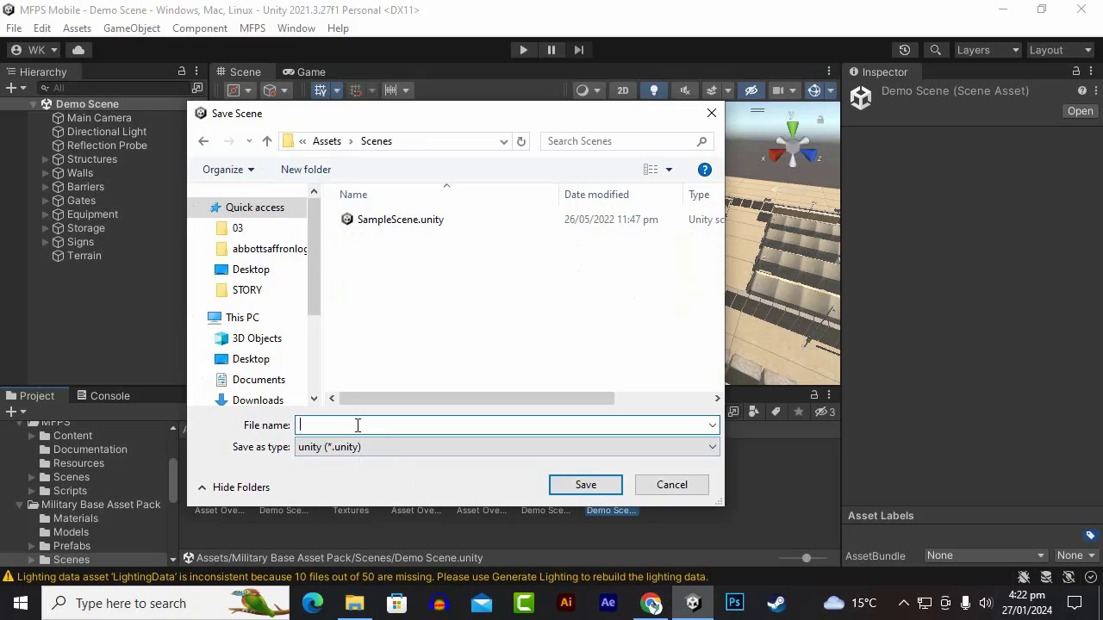
type("Mili")
key("BackSpace")
key("BackSpace")
type("litaryBase")
left_click(583, 485)
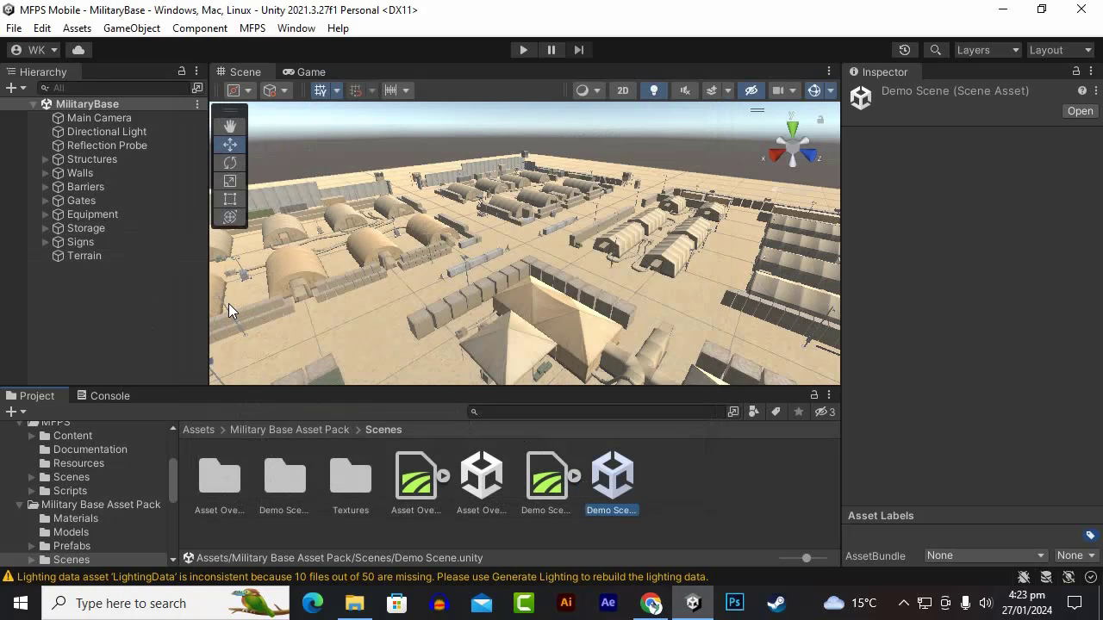
Examine the military base's Hesco walls, Alaska, Basic and Multi Purpose tents, and surrounding terrain in the scene.
left_click(511, 274)
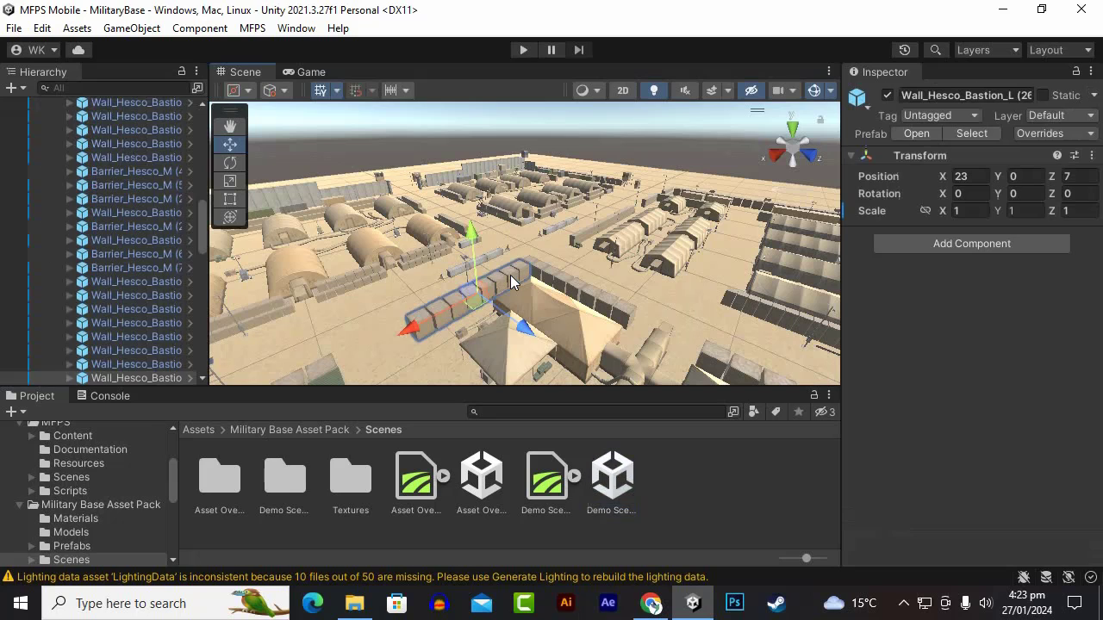
scroll(508, 299, "up", 3)
scroll(508, 298, "down", 3)
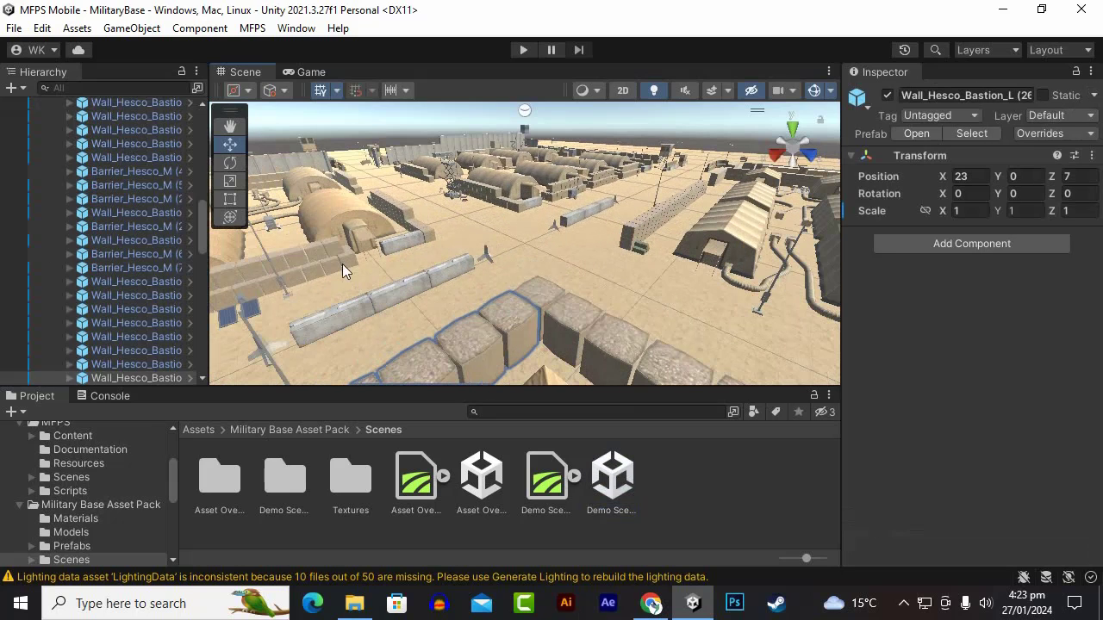
left_click(331, 220)
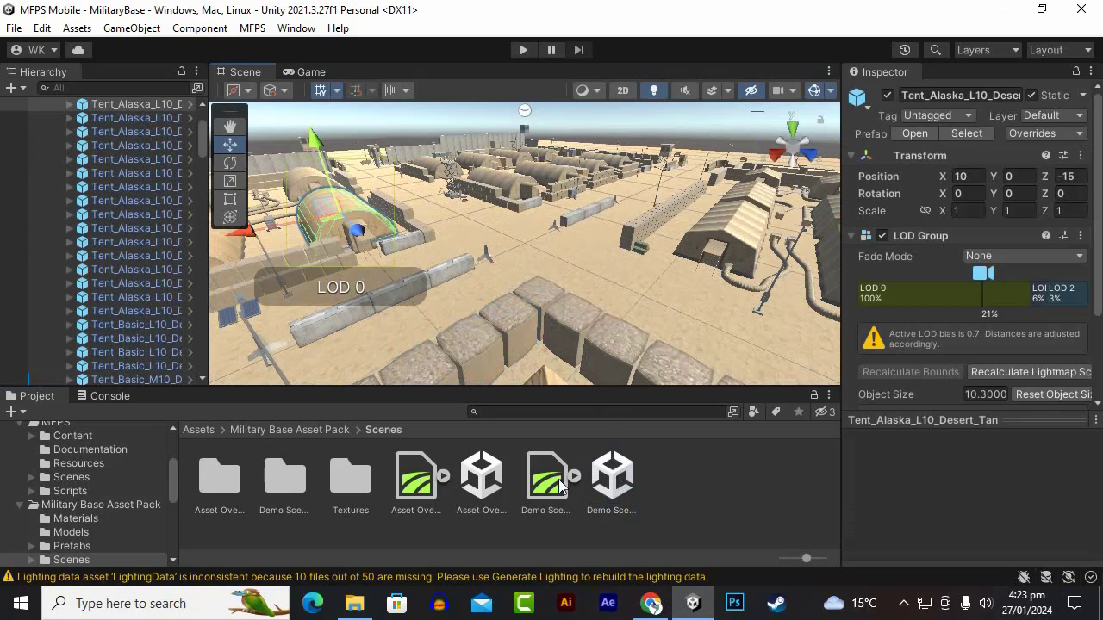
scroll(534, 234, "down", 3)
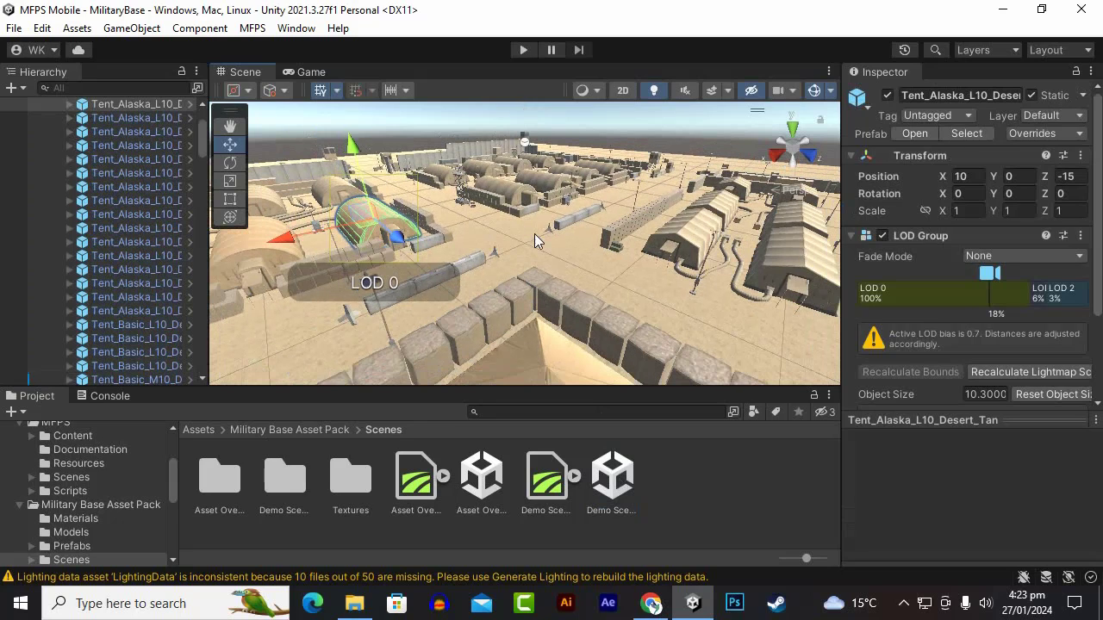
left_click(699, 245)
scroll(698, 243, "up", 2)
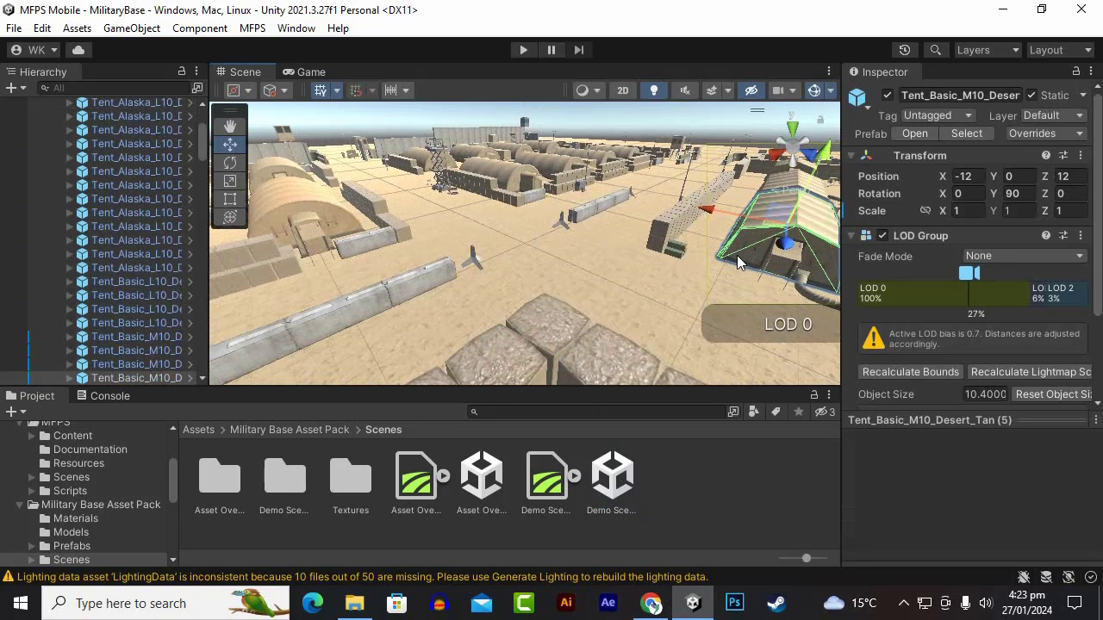
scroll(694, 263, "down", 2)
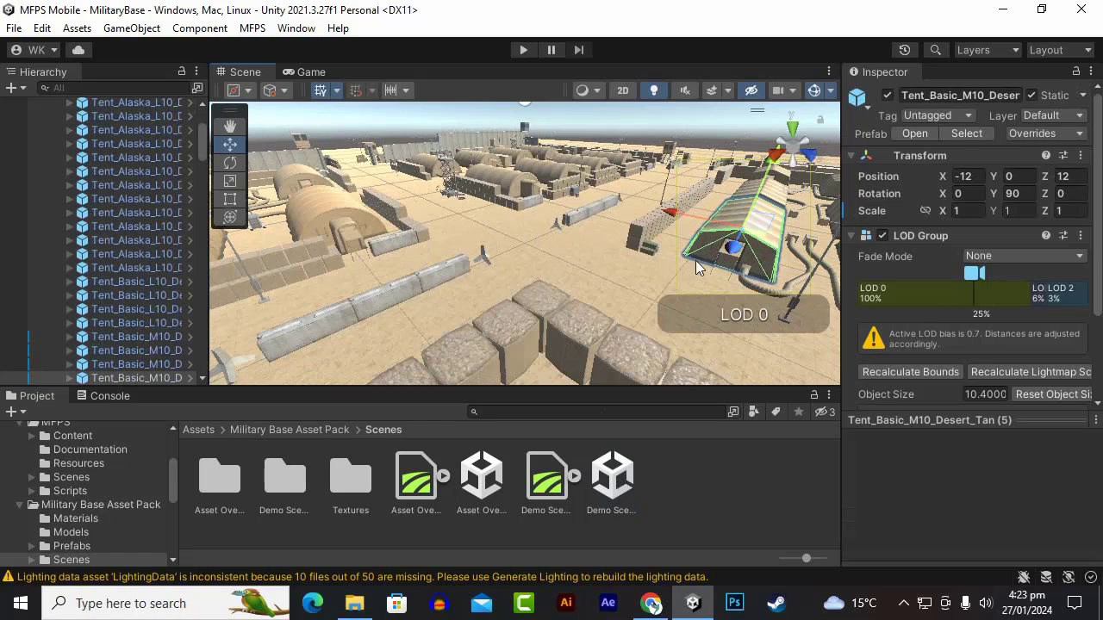
left_click(650, 226)
scroll(620, 274, "down", 2)
left_click(494, 314)
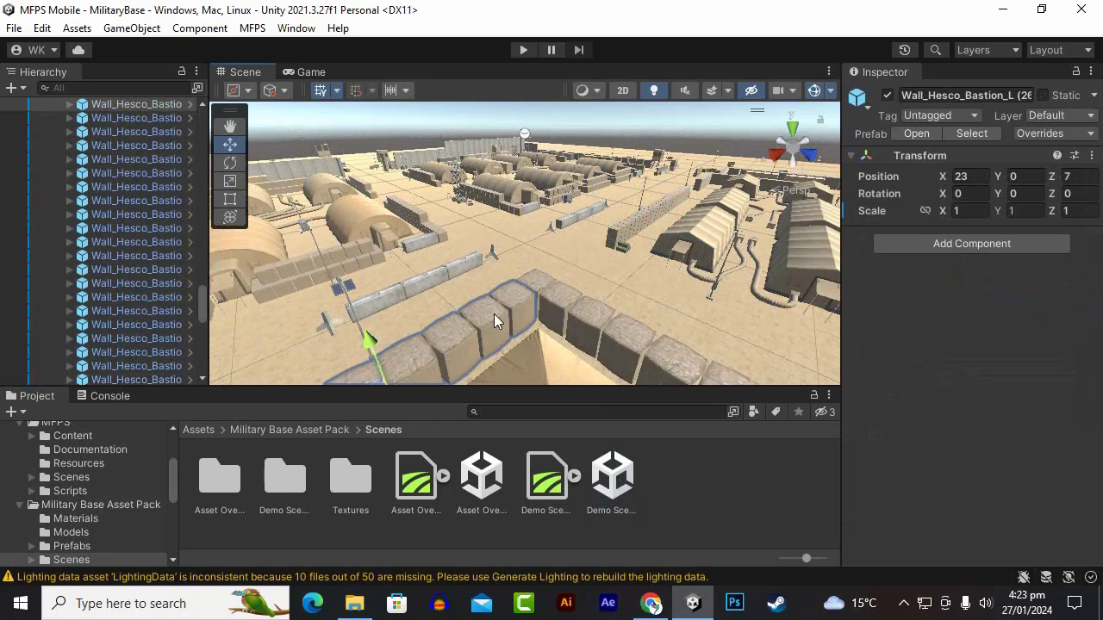
scroll(658, 279, "down", 2)
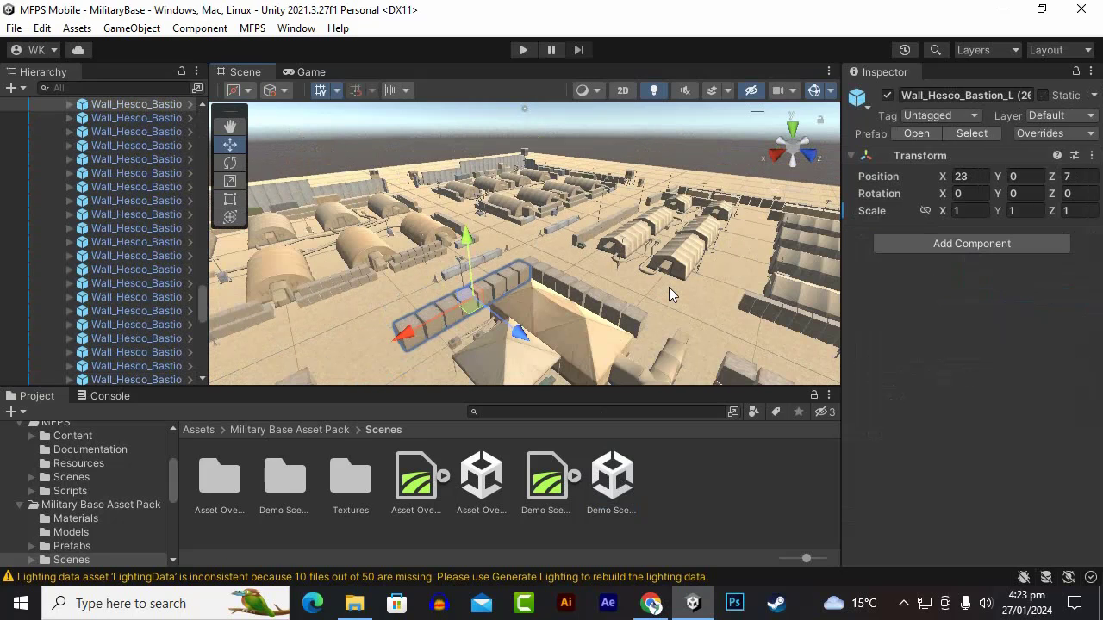
scroll(721, 300, "down", 3)
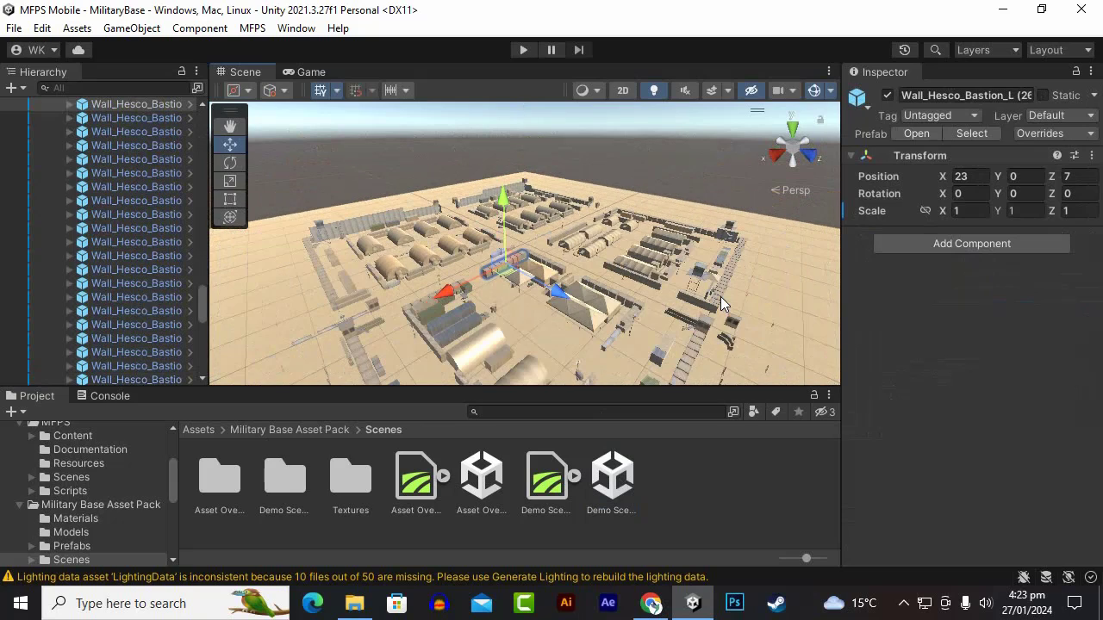
scroll(722, 298, "down", 2)
left_click(725, 301)
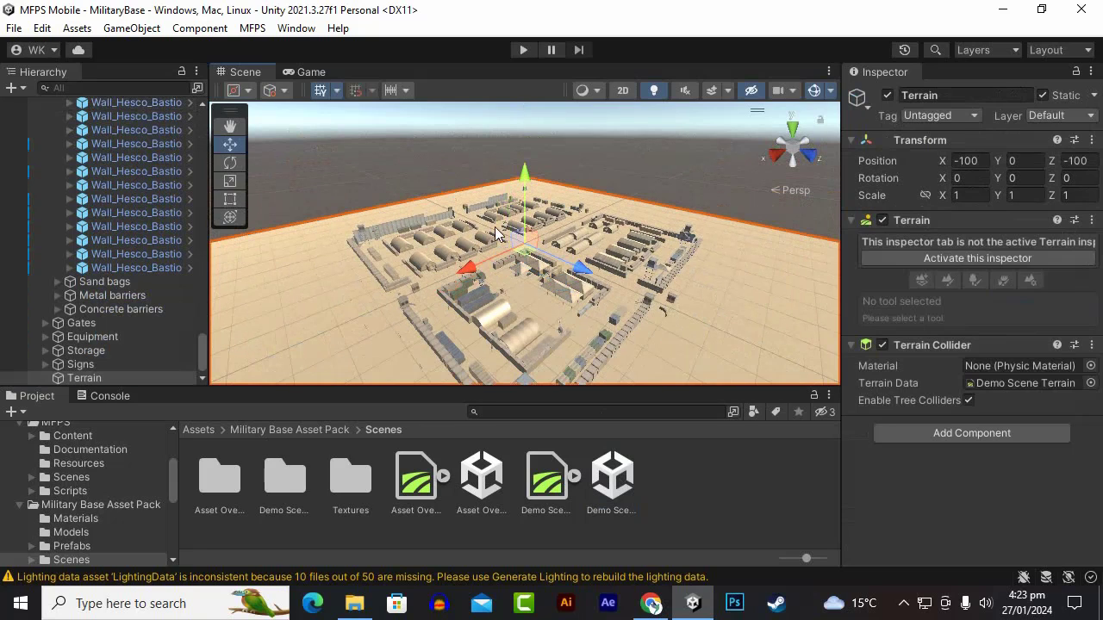
scroll(550, 315, "up", 6)
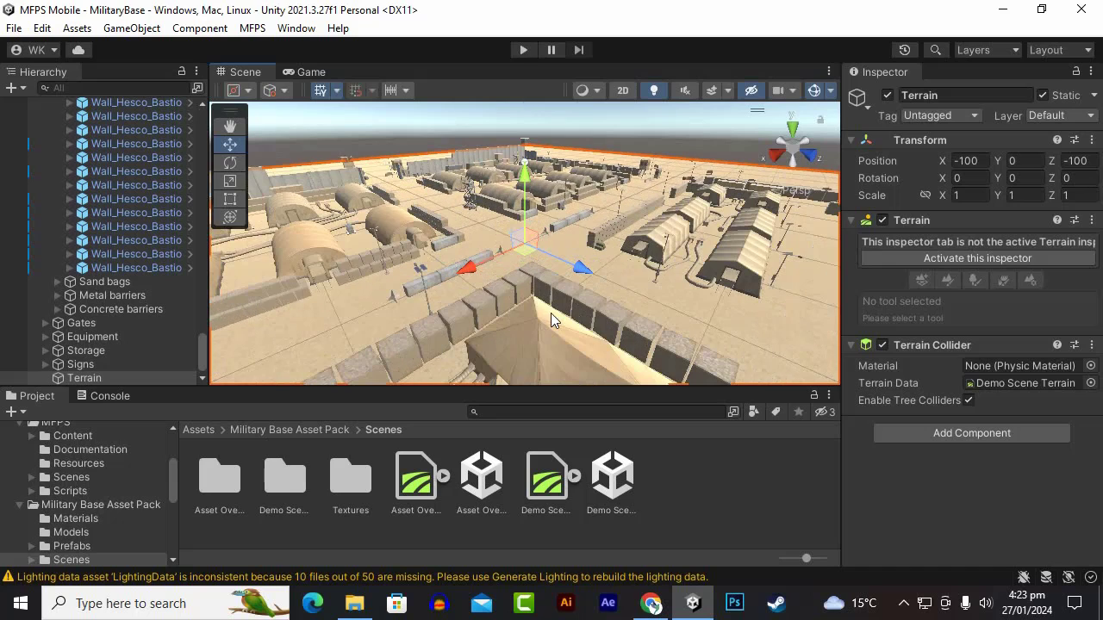
left_click(551, 286)
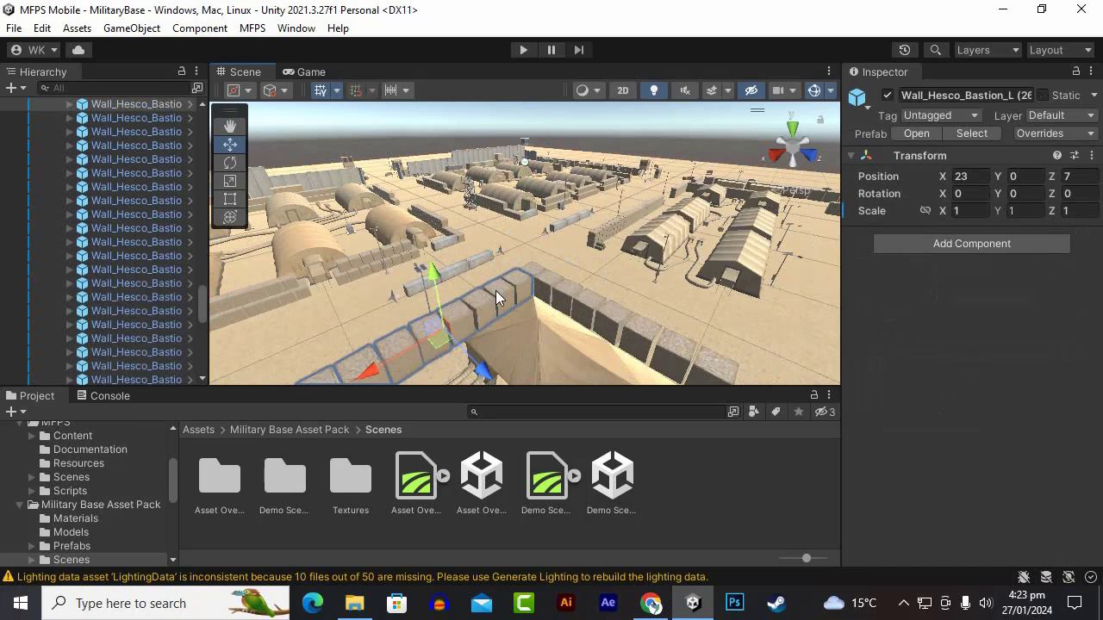
left_click(535, 360)
scroll(563, 289, "down", 4)
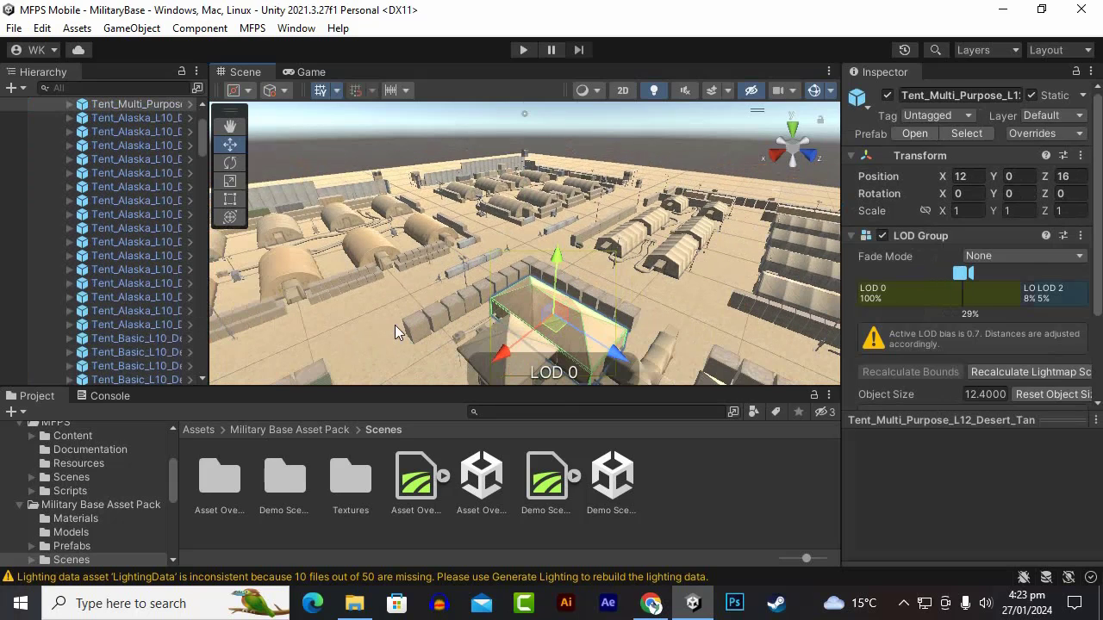
Examine the two Hesco bastion walls behind the multi-purpose tent, including the LOD1 mesh components of one wall's first barrier.
left_click(414, 322)
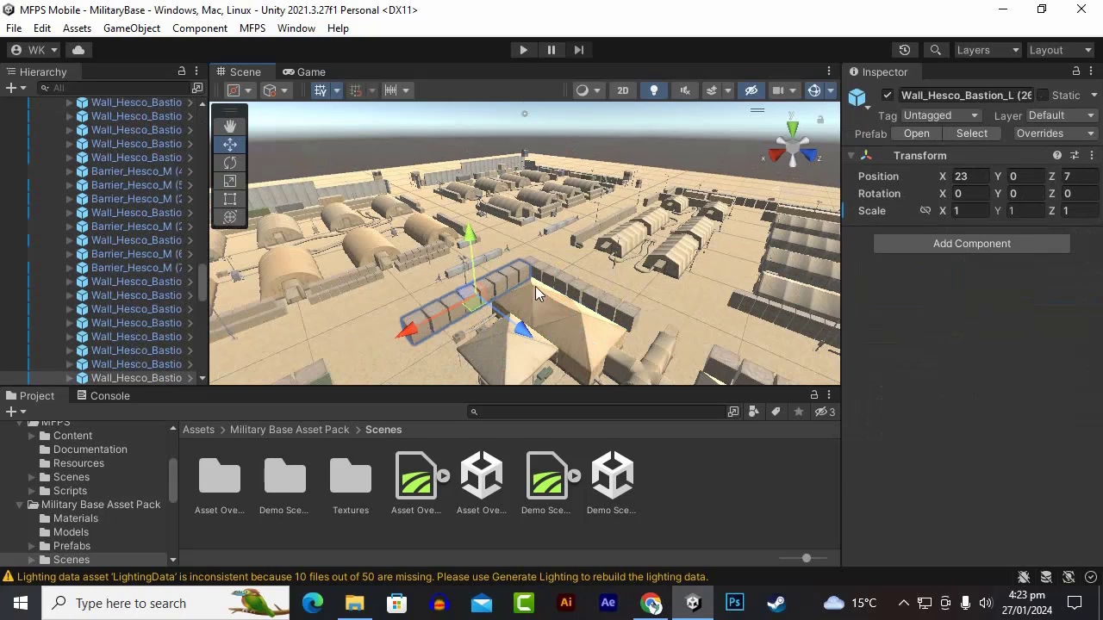
left_click(568, 289)
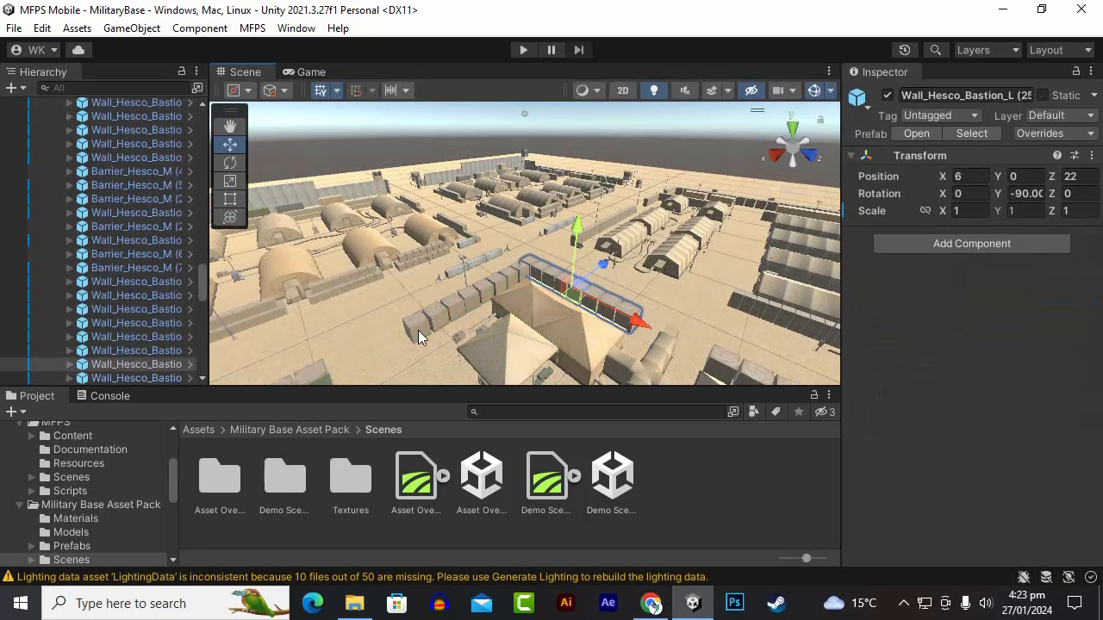
left_click(70, 364)
scroll(357, 356, "down", 2)
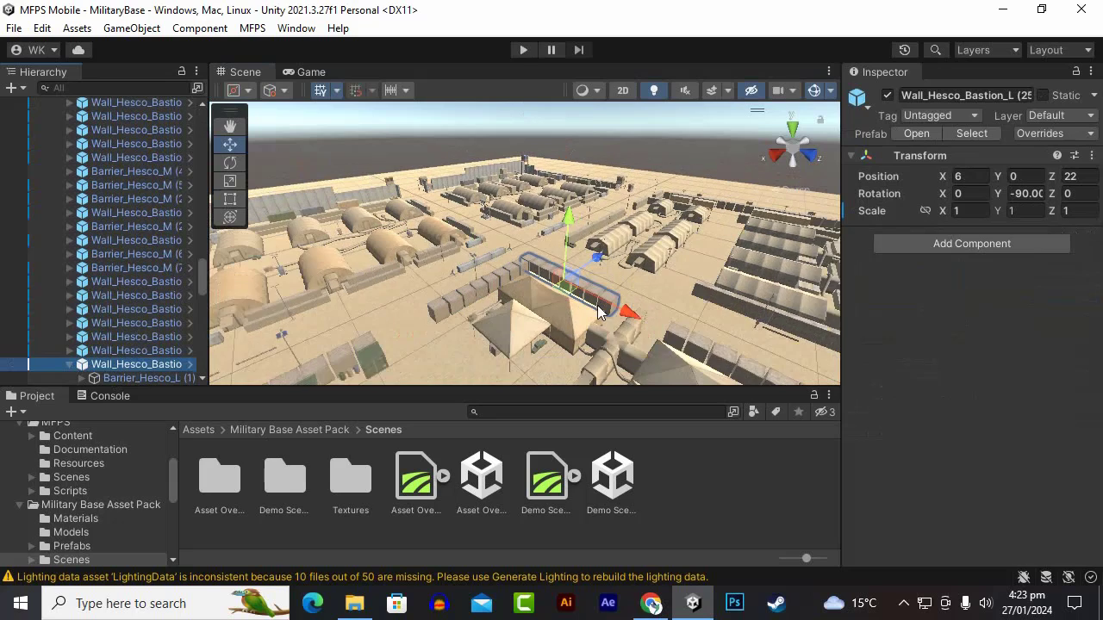
left_click(130, 377)
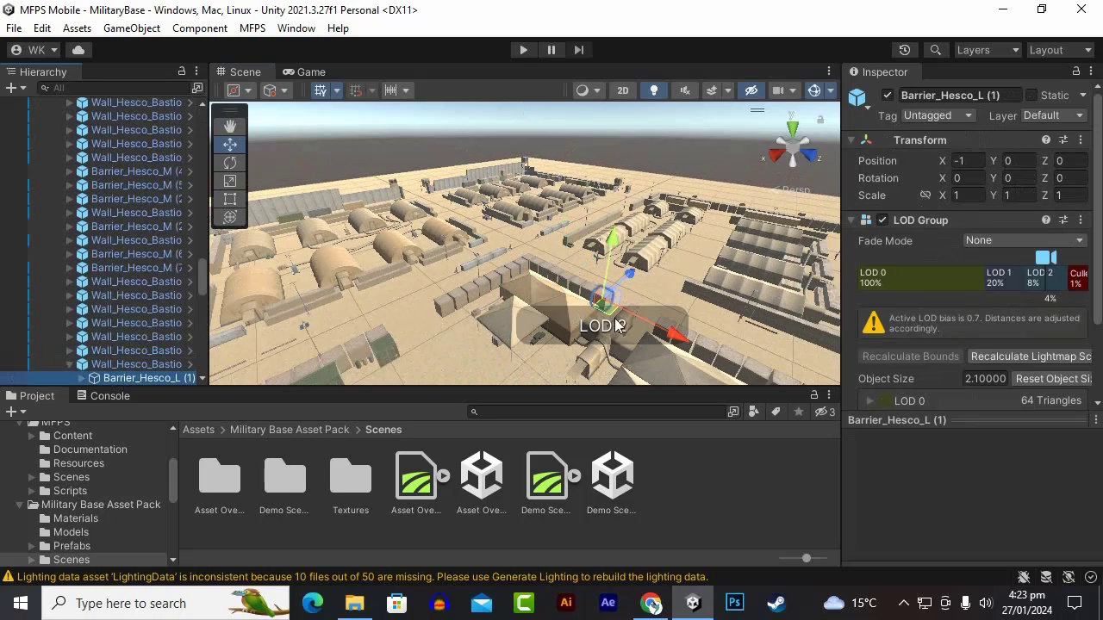
scroll(617, 326, "up", 3)
scroll(113, 259, "down", 5)
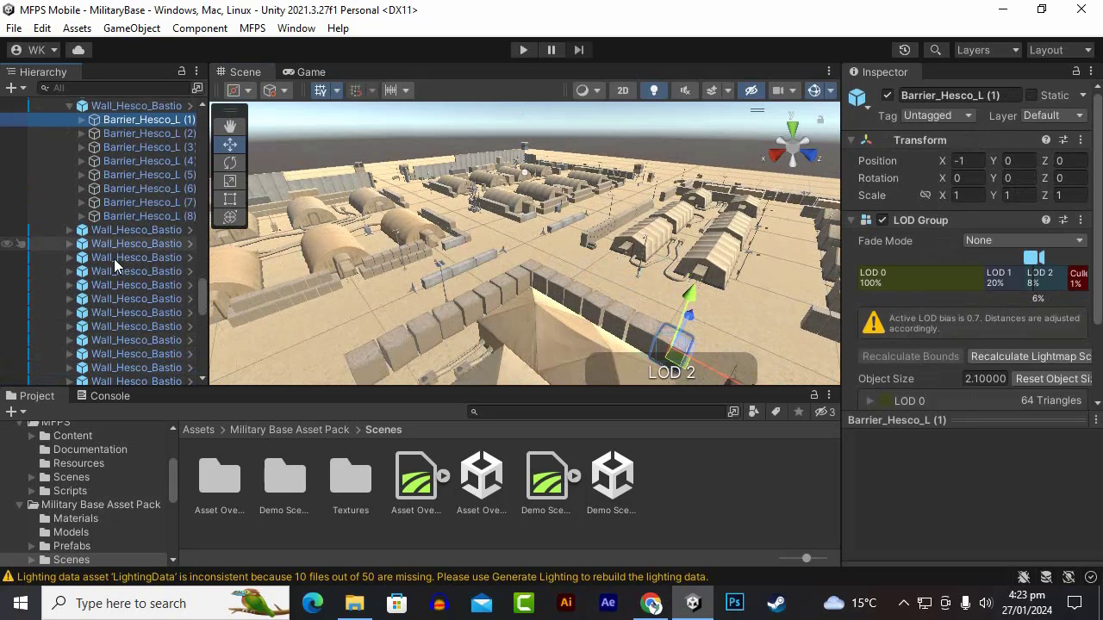
left_click(82, 120)
left_click(134, 147)
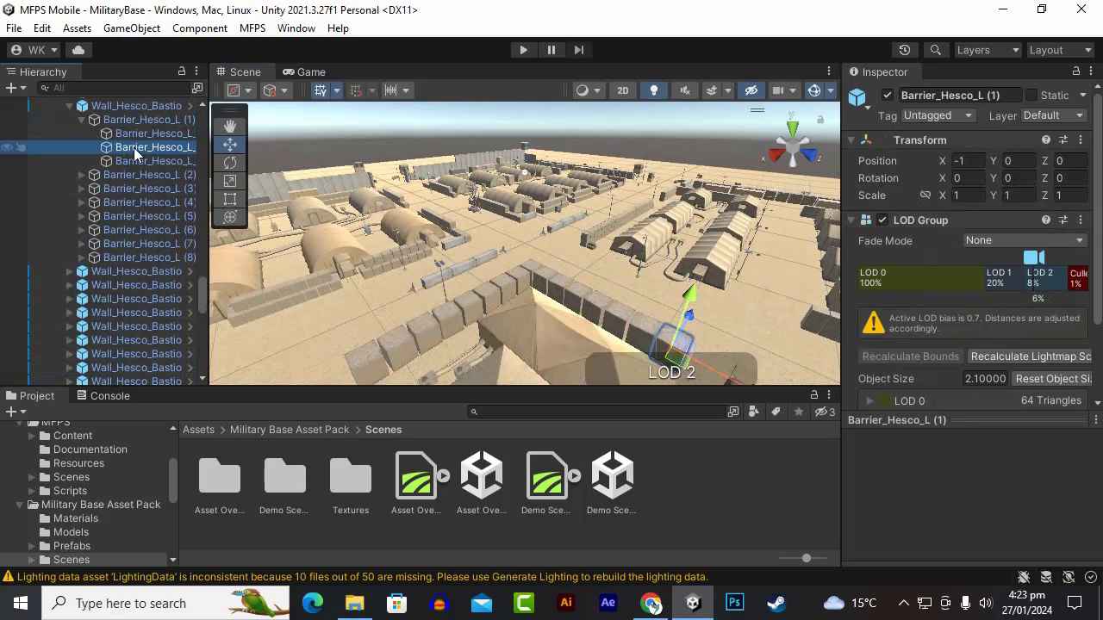
scroll(1026, 396, "down", 2)
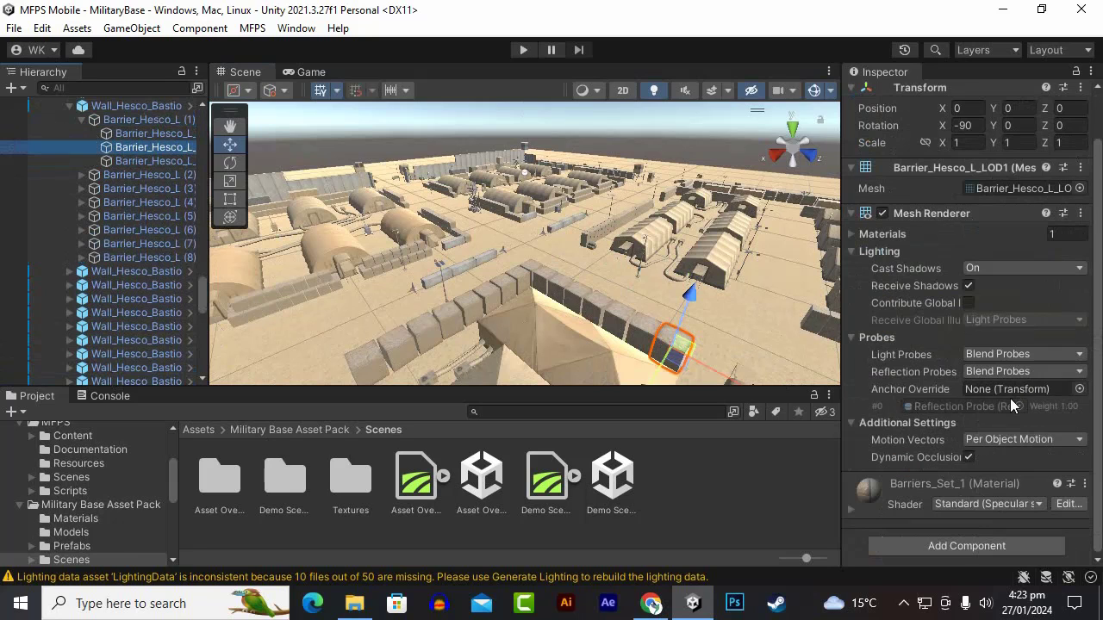
scroll(1000, 379, "up", 2)
scroll(977, 437, "down", 2)
scroll(122, 214, "up", 5)
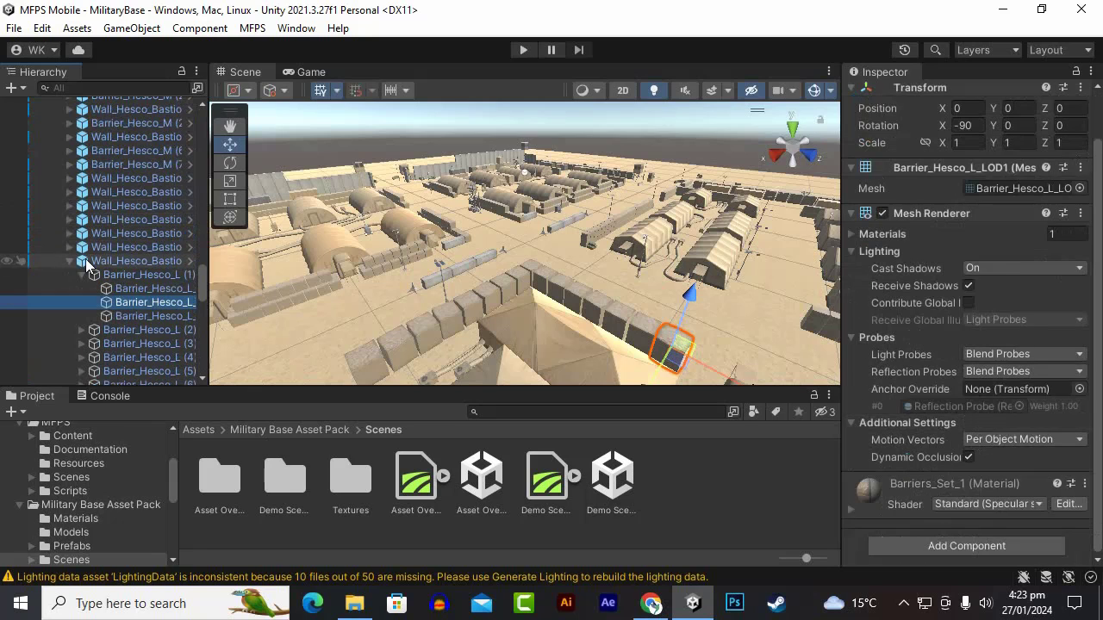
left_click(71, 260)
Inspect the terrain and the nearby Alaska L10 and Basic M10 desert tents across the open yard.
left_click(553, 257)
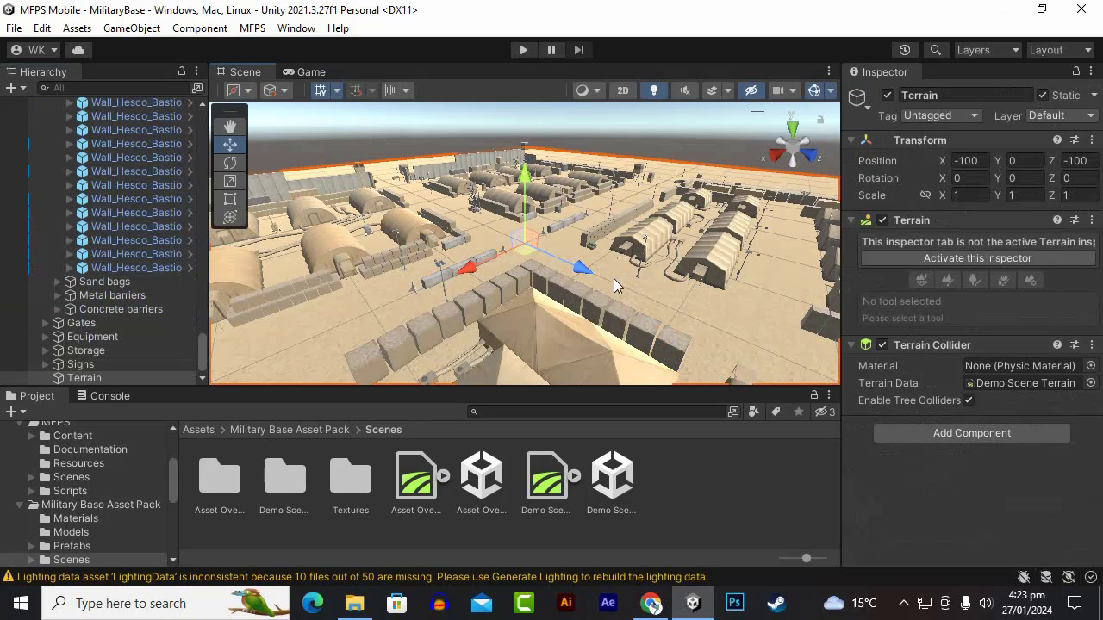
scroll(523, 280, "up", 4)
left_click(343, 216)
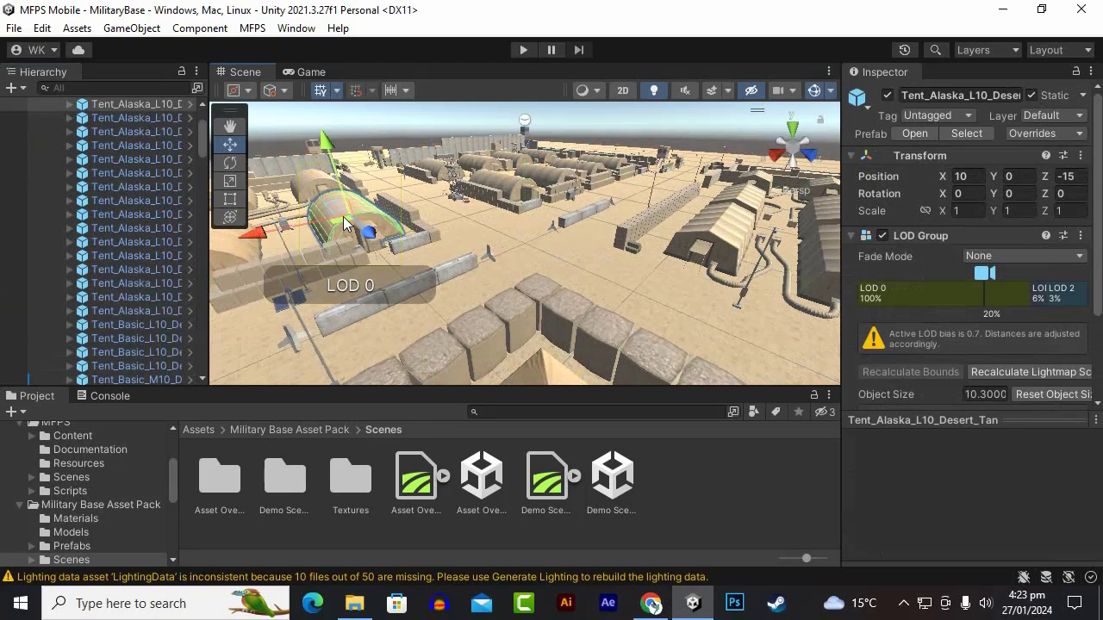
left_click(735, 237)
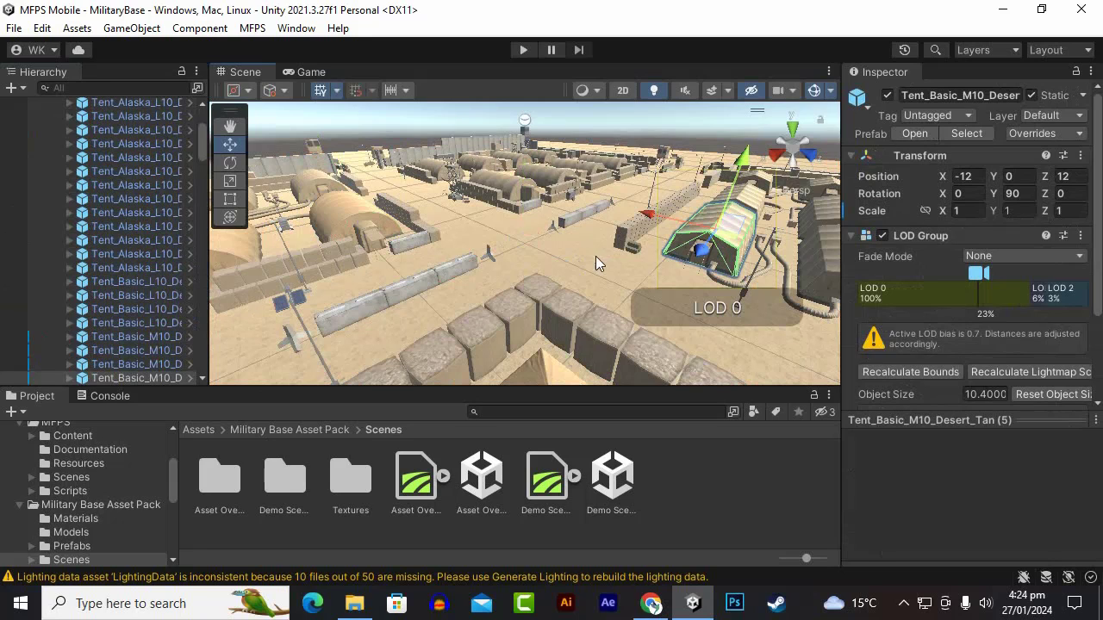
Collapse the Structures and Barriers groups and delete the Main Camera from the MilitaryBase scene.
scroll(736, 325, "up", 3)
scroll(723, 289, "down", 2)
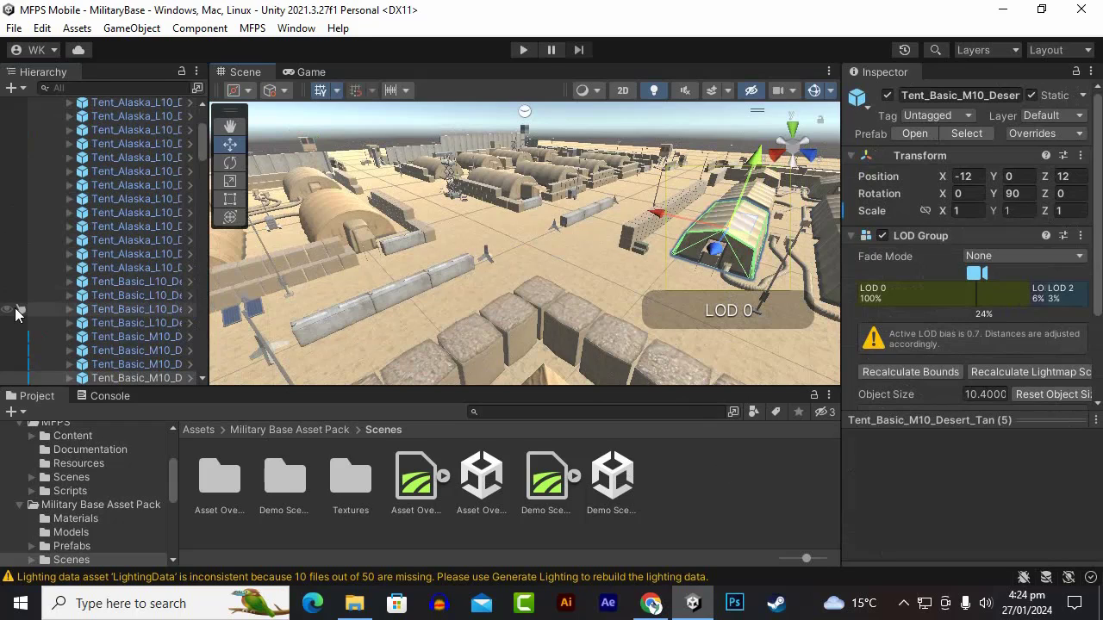
scroll(26, 312, "up", 3)
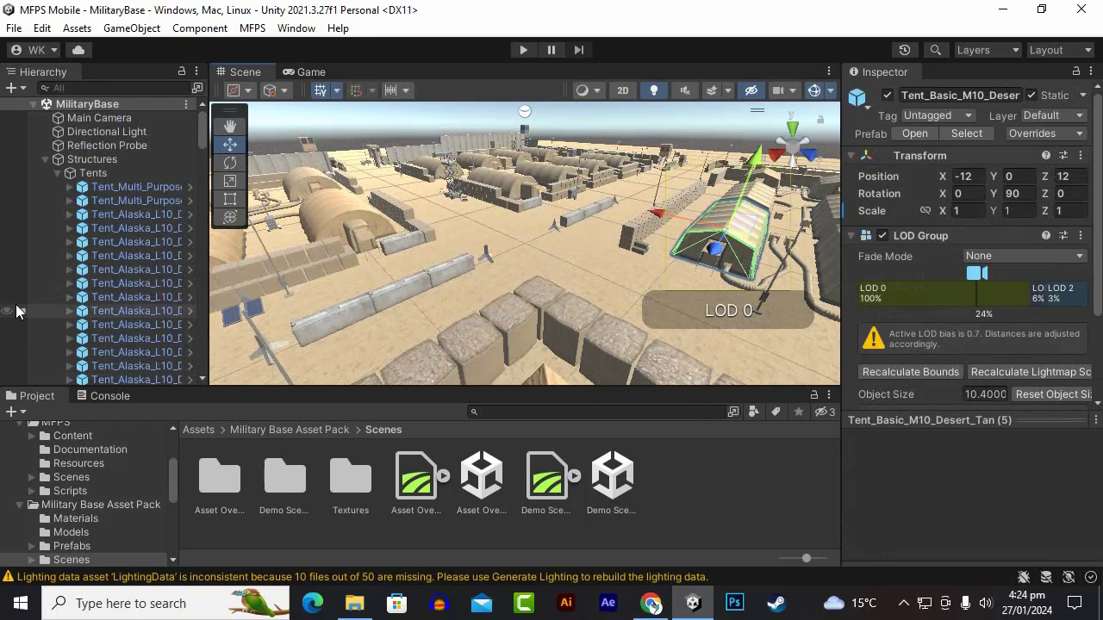
left_click(38, 162)
left_click(44, 160)
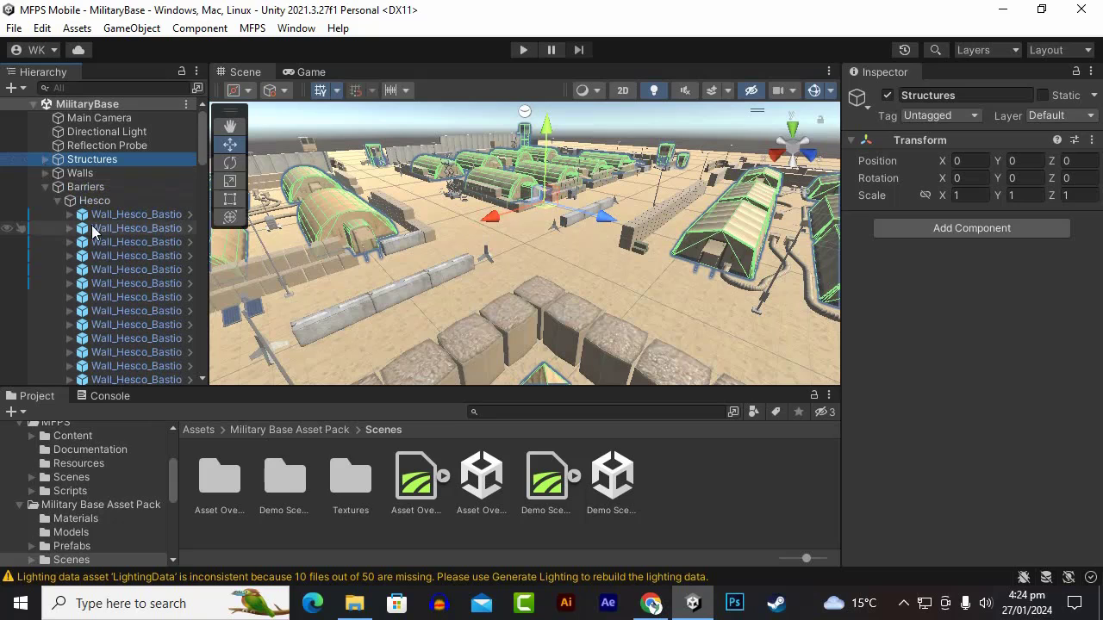
left_click(45, 186)
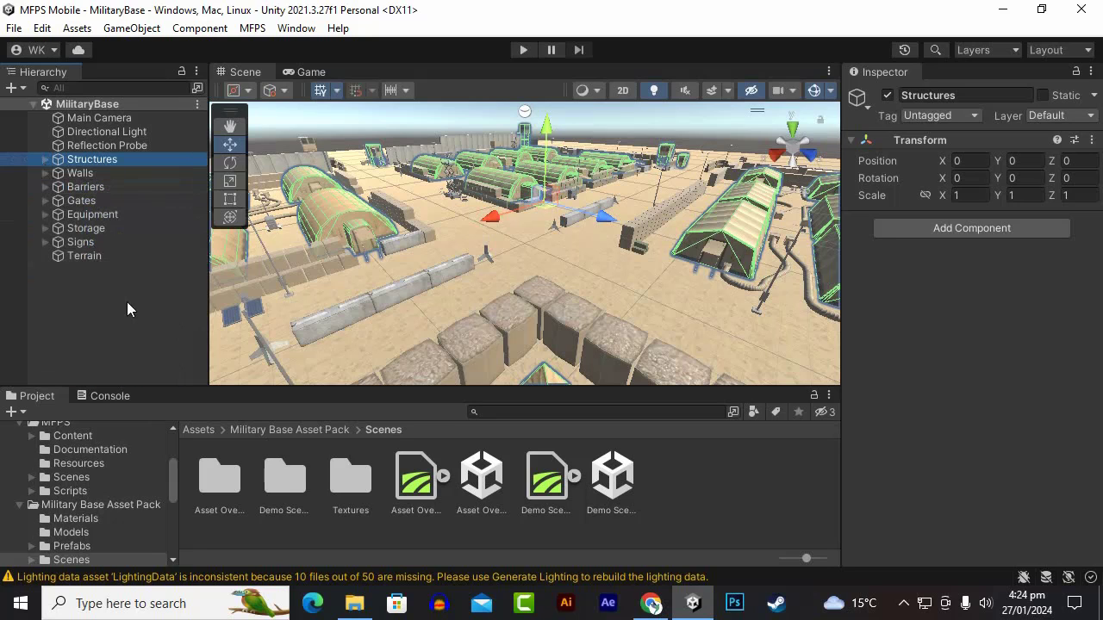
left_click(96, 118)
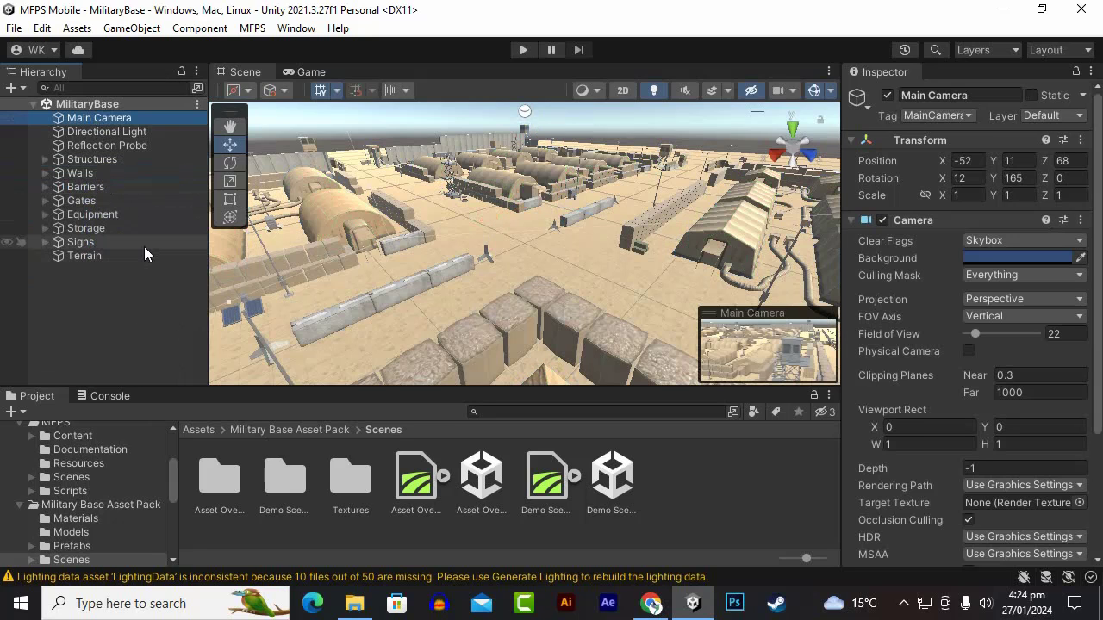
key("Delete")
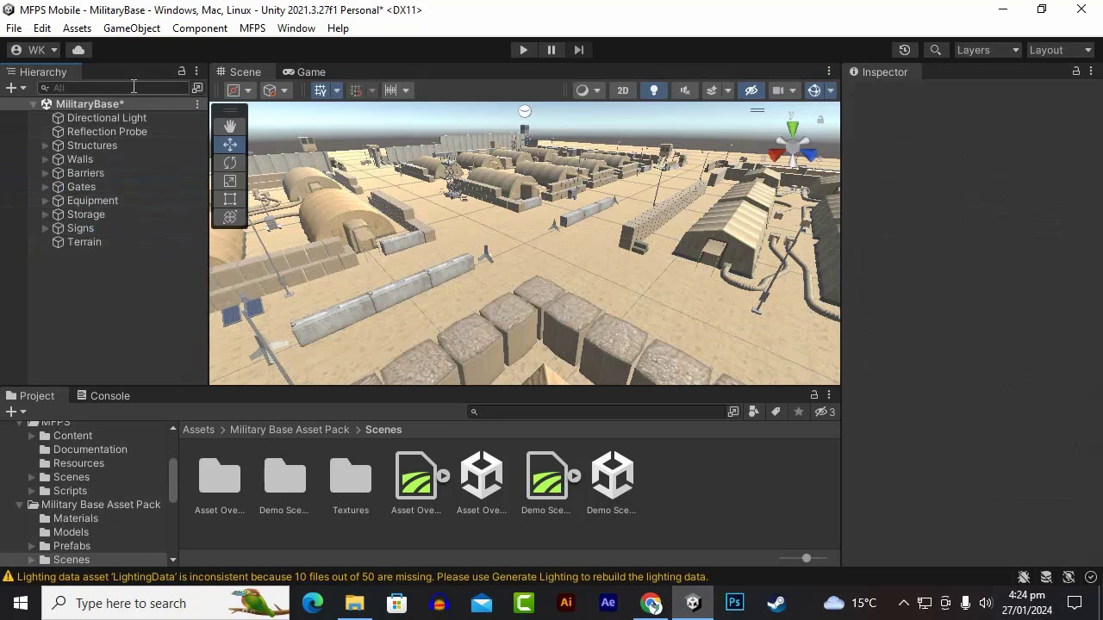
Open the MFPS Add Maps tutorial from the Get Started page of the MFPS welcome window.
left_click(244, 30)
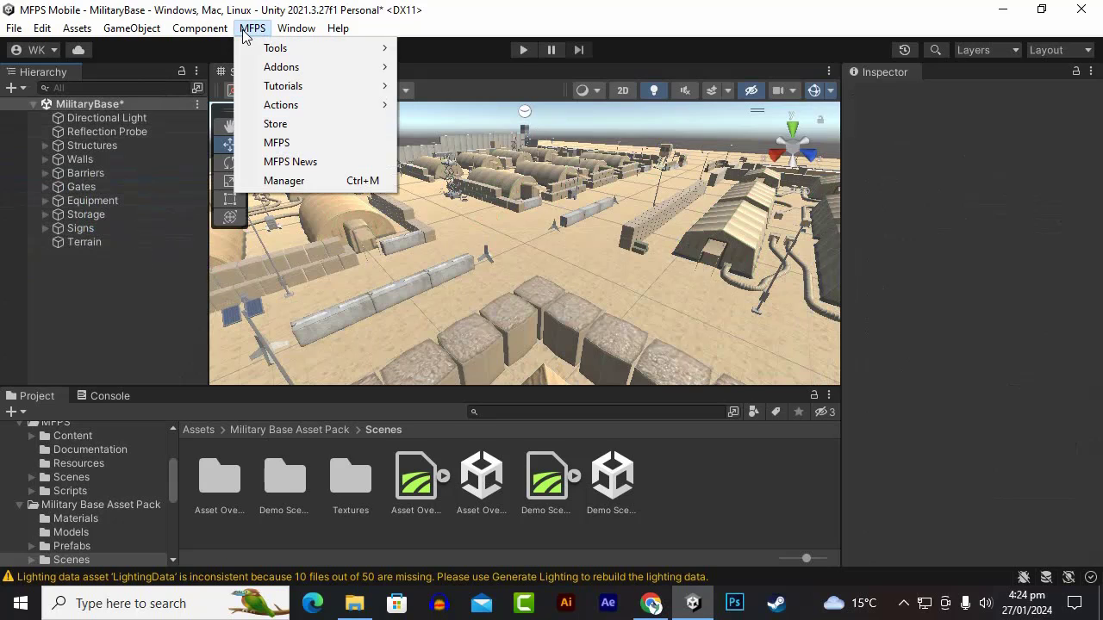
left_click(291, 142)
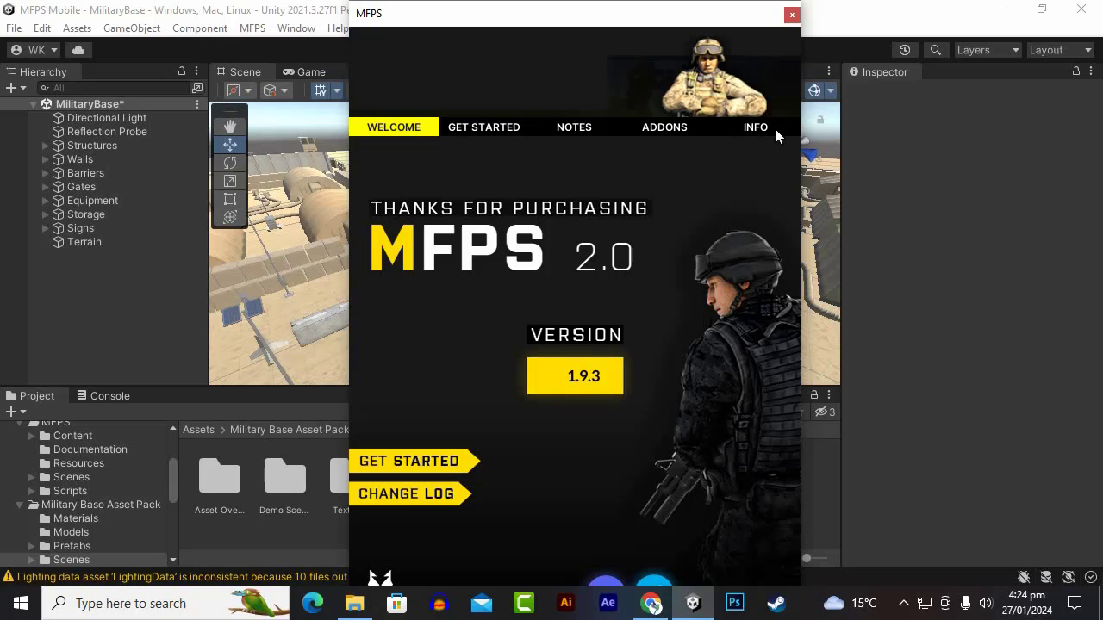
left_click(464, 130)
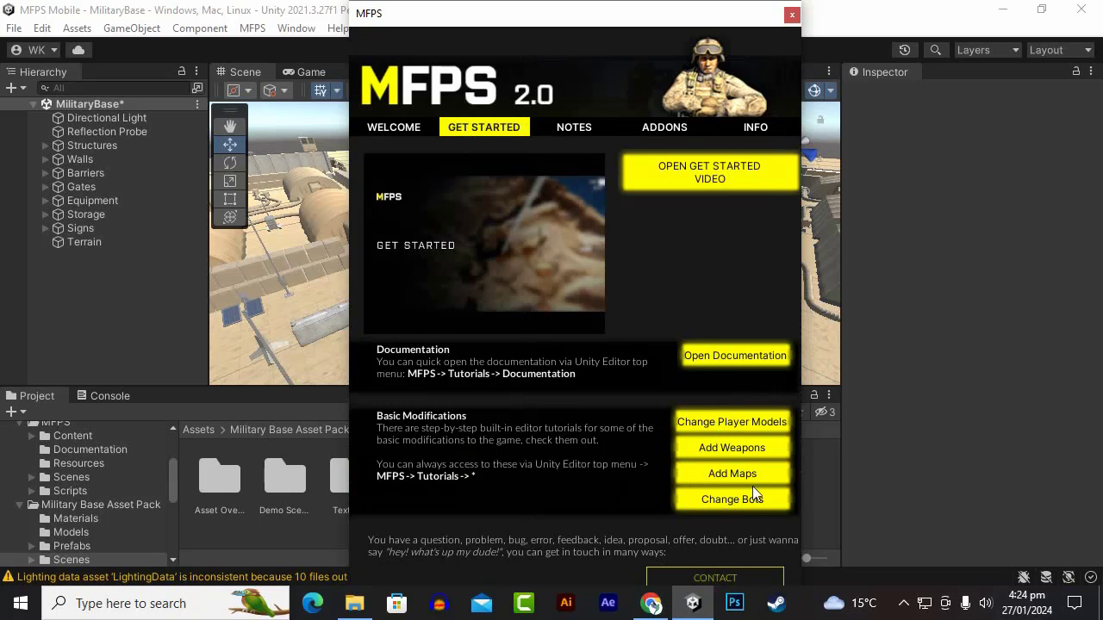
left_click(730, 476)
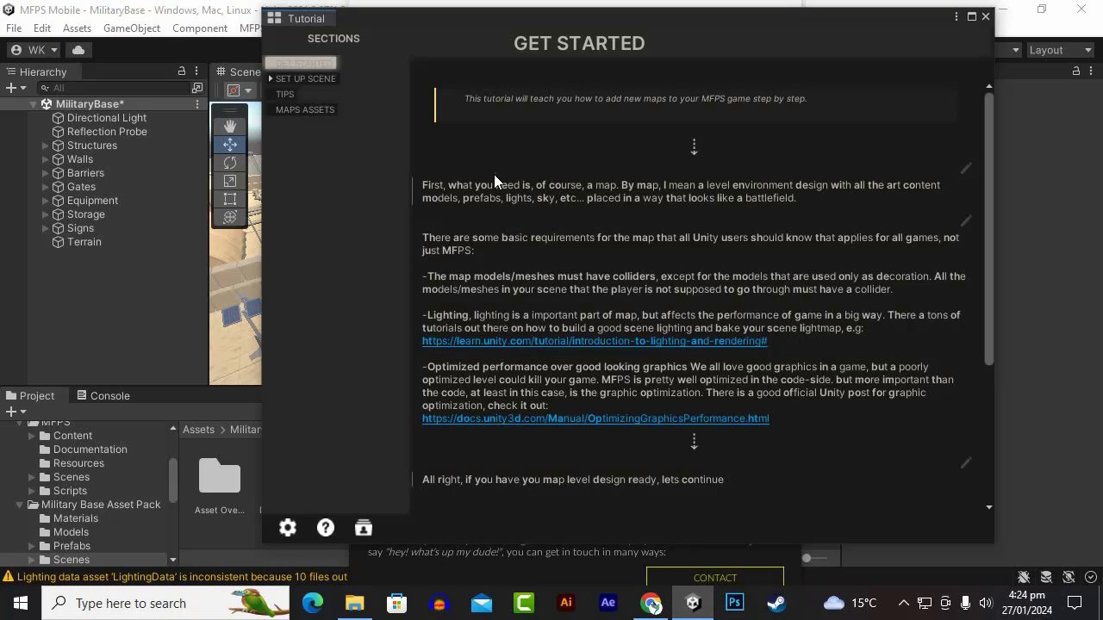
Read the map requirements in the tutorial's Get Started section and continue to Step 1 of Set Up Scene.
left_click_drag(586, 26, 557, 25)
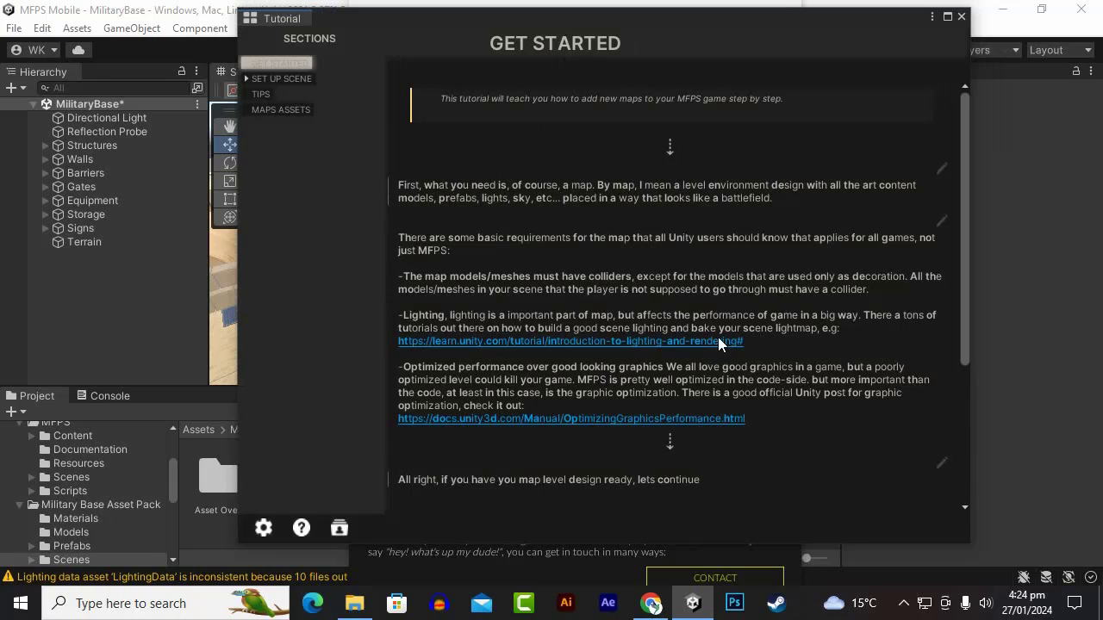
left_click_drag(671, 27, 571, 33)
scroll(669, 313, "down", 3)
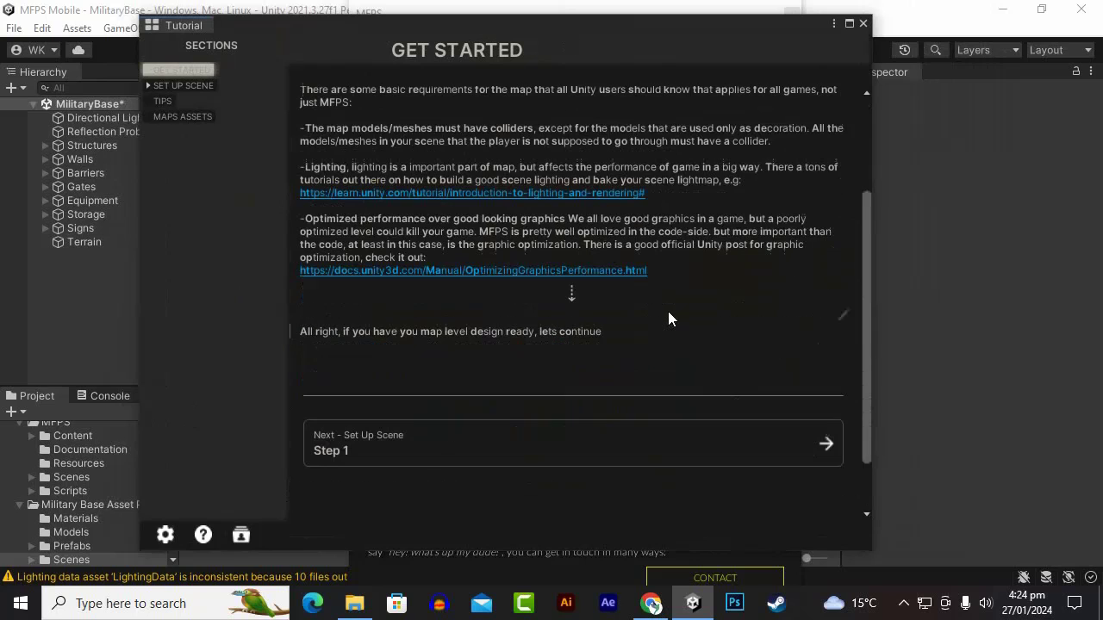
scroll(378, 339, "up", 3)
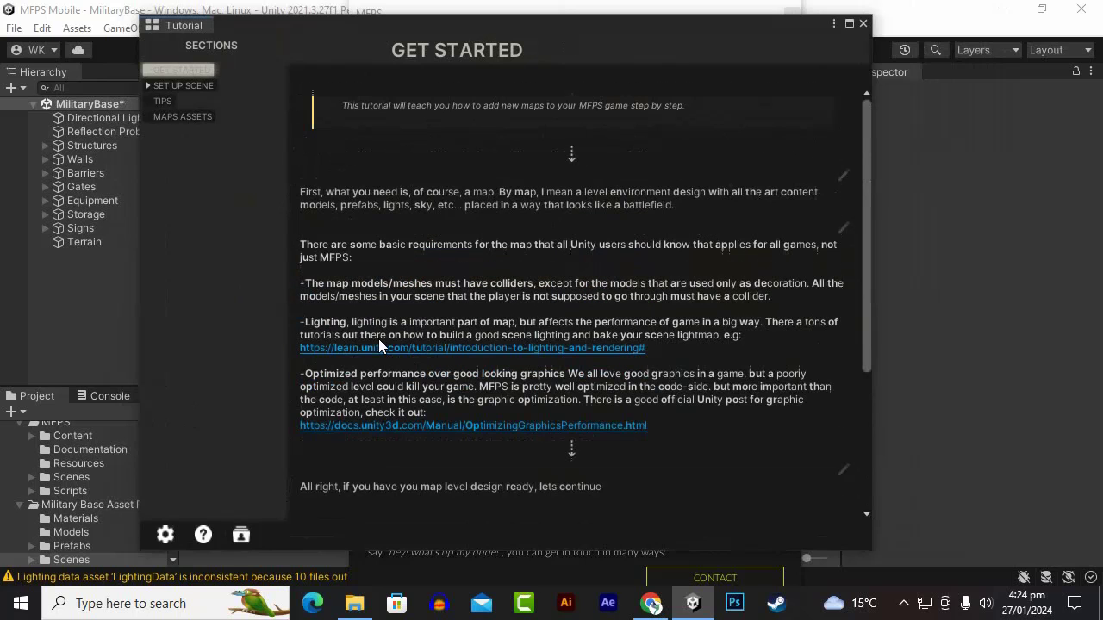
scroll(522, 457, "down", 4)
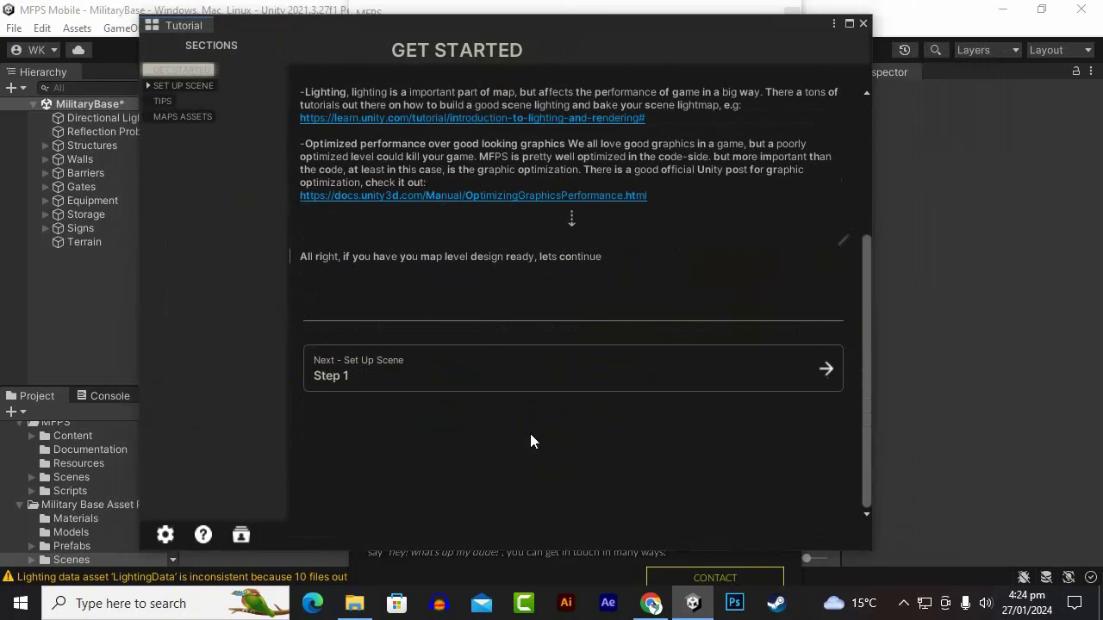
left_click(431, 381)
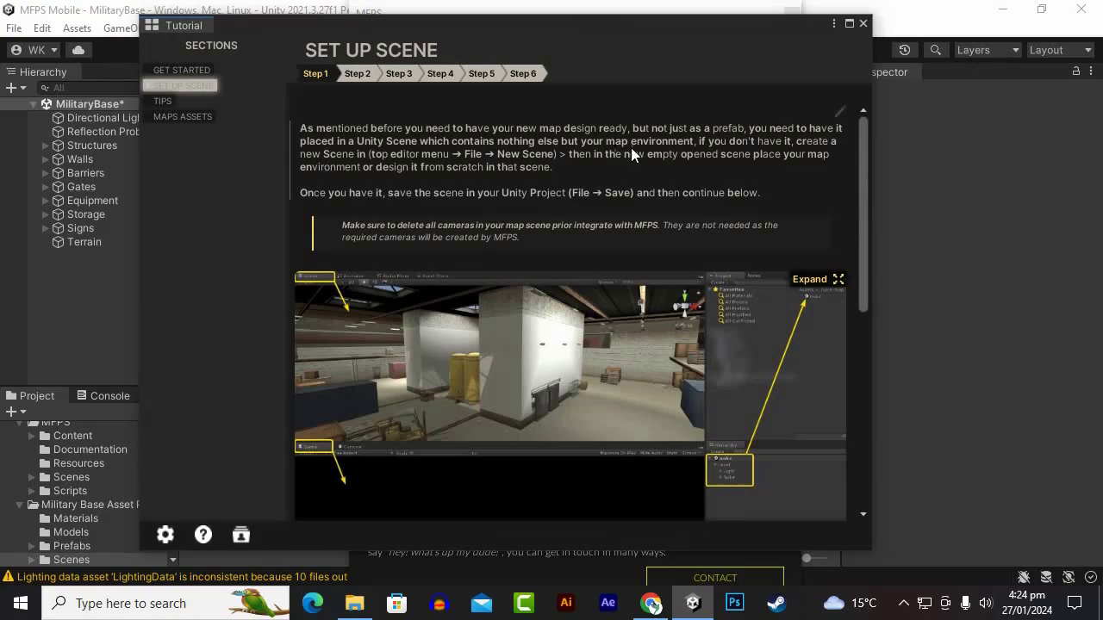
Assign MilitaryBase as the Map Scene in Step 1 of the Set Up Scene tutorial.
scroll(568, 234, "down", 6)
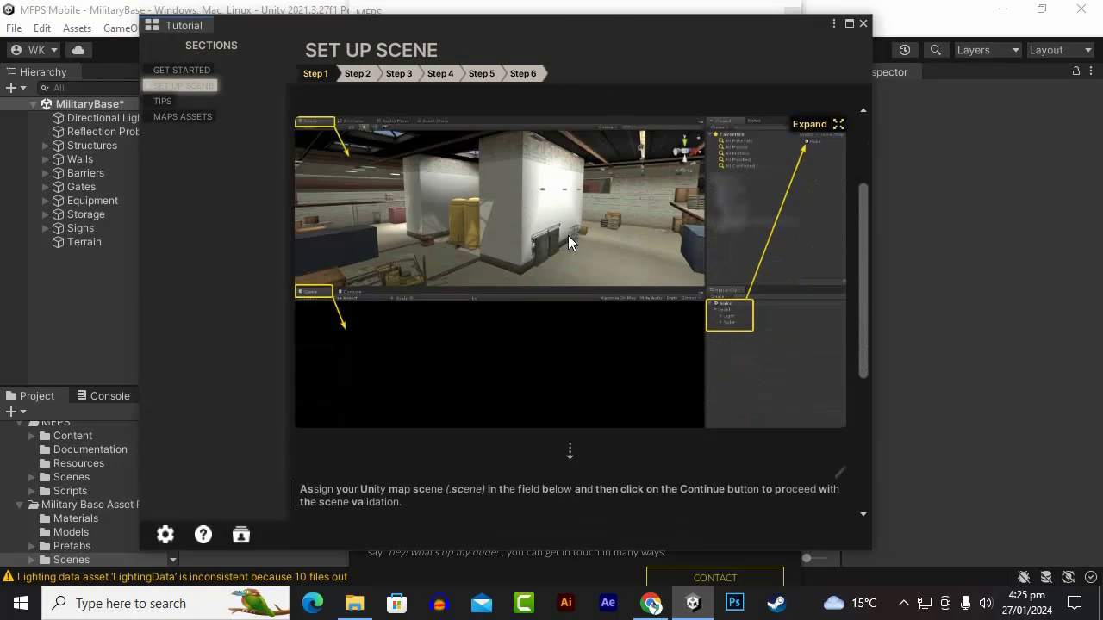
scroll(568, 244, "down", 1)
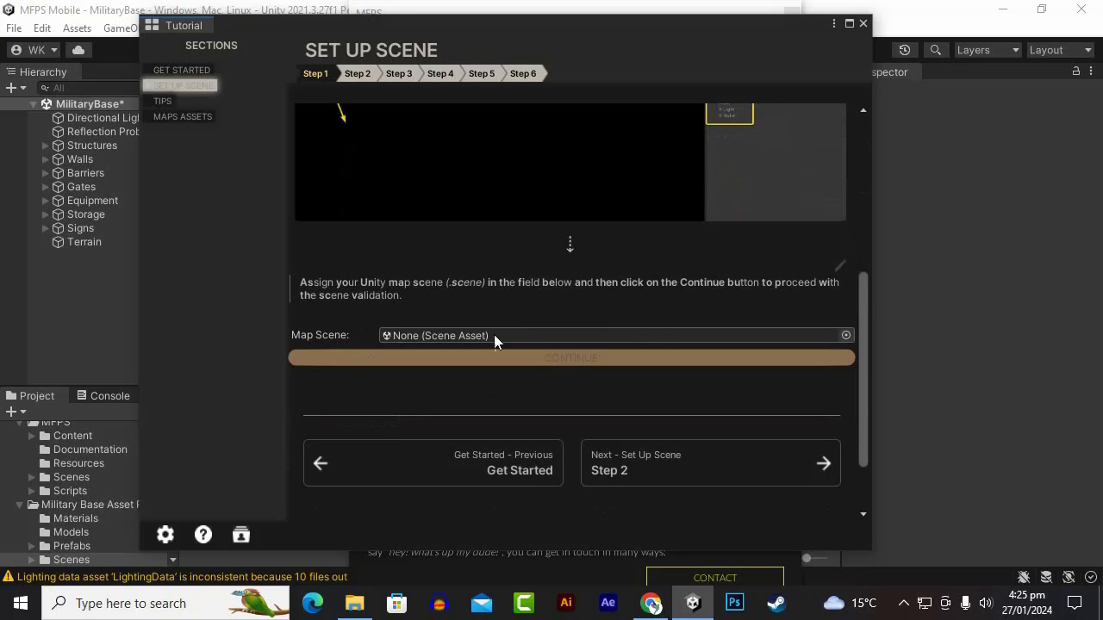
left_click_drag(541, 29, 775, 90)
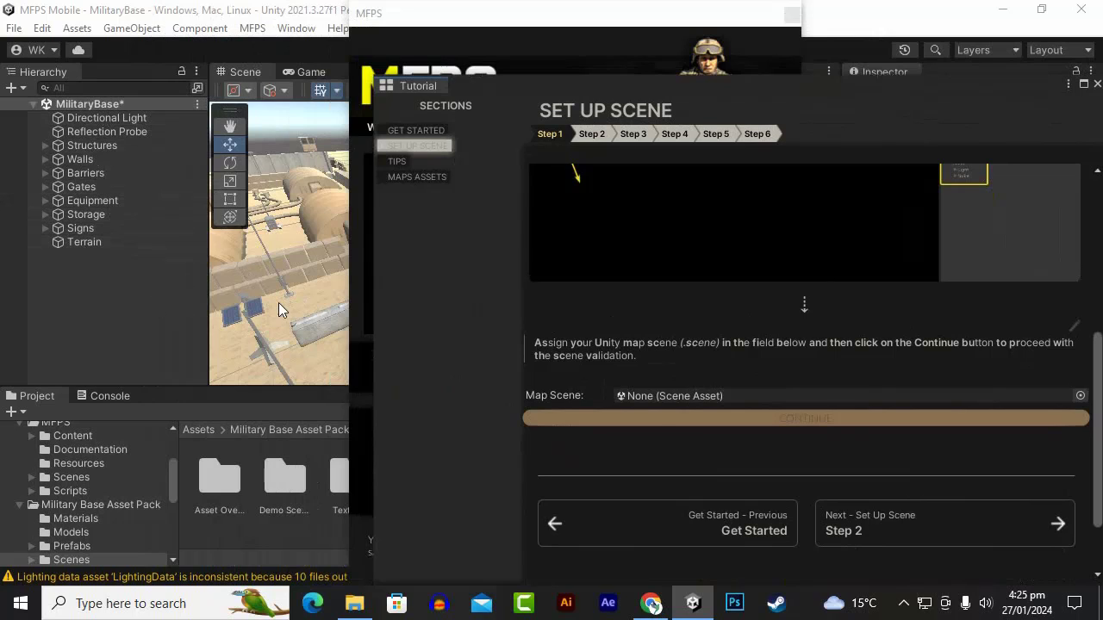
left_click_drag(667, 93, 597, 79)
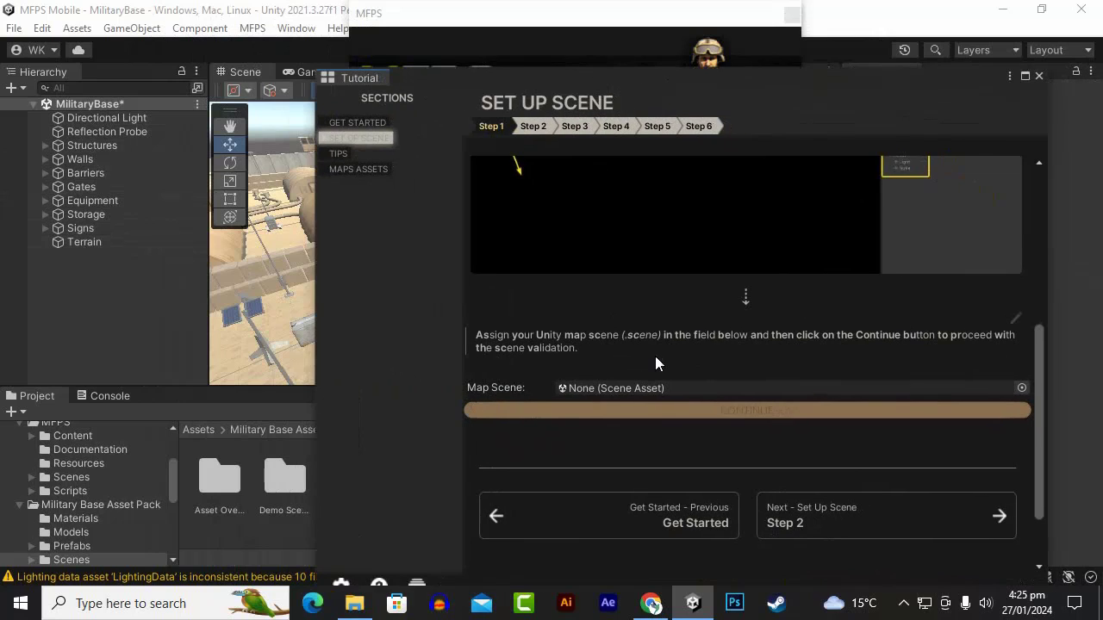
left_click(1022, 388)
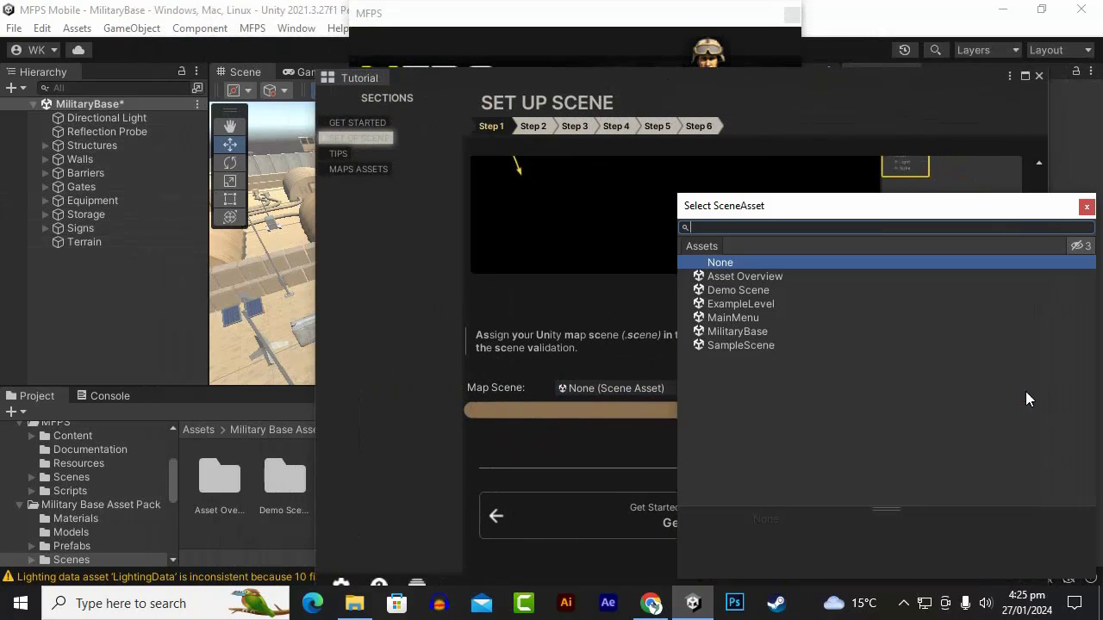
double_click(745, 332)
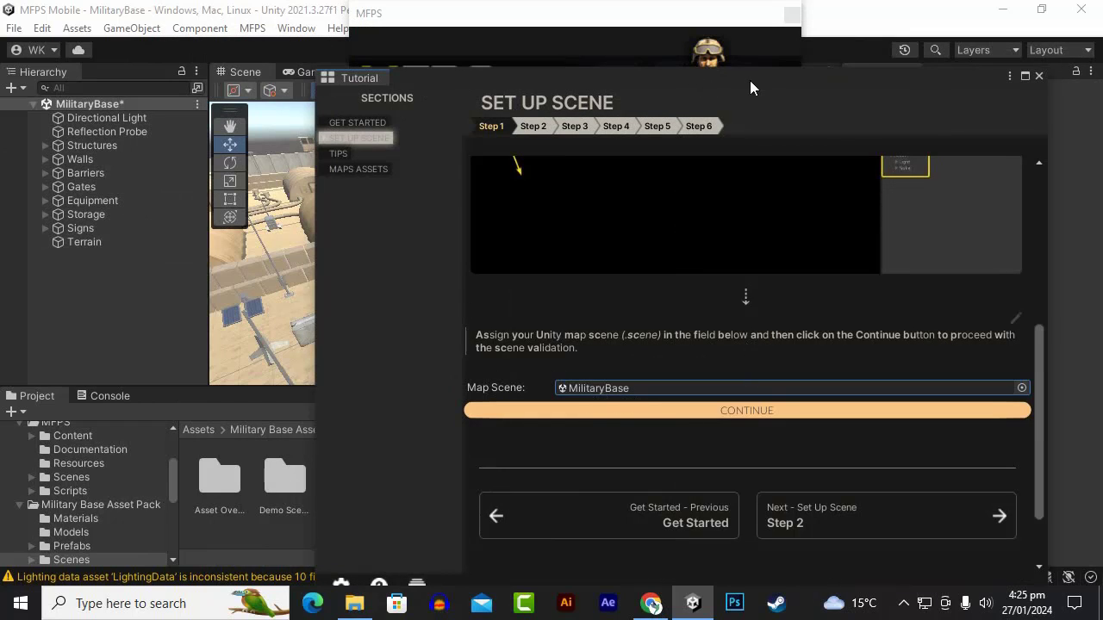
Continue to Step 2 of Set Up Scene, check the scene's MFPS assets and automatically add the required components.
left_click_drag(750, 87, 716, 81)
scroll(829, 448, "down", 3)
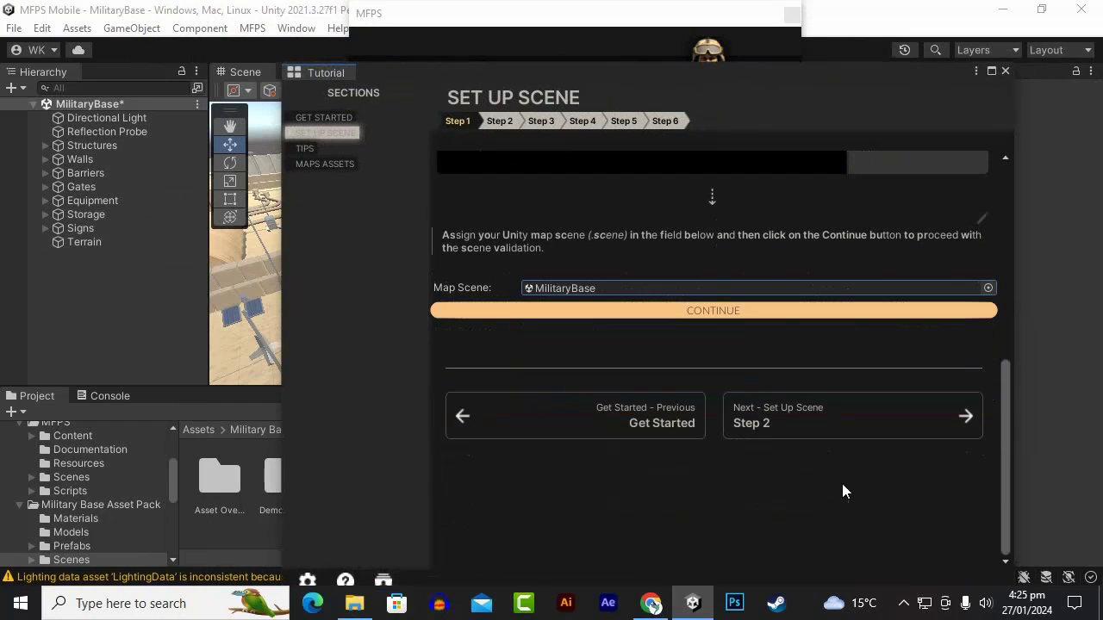
left_click(861, 417)
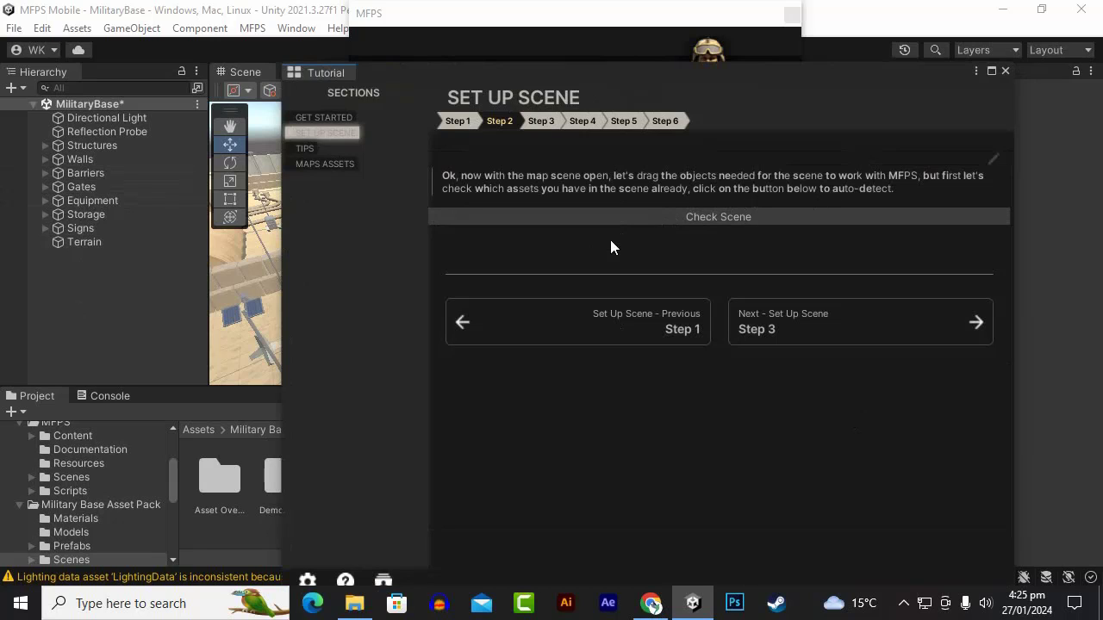
left_click(628, 223)
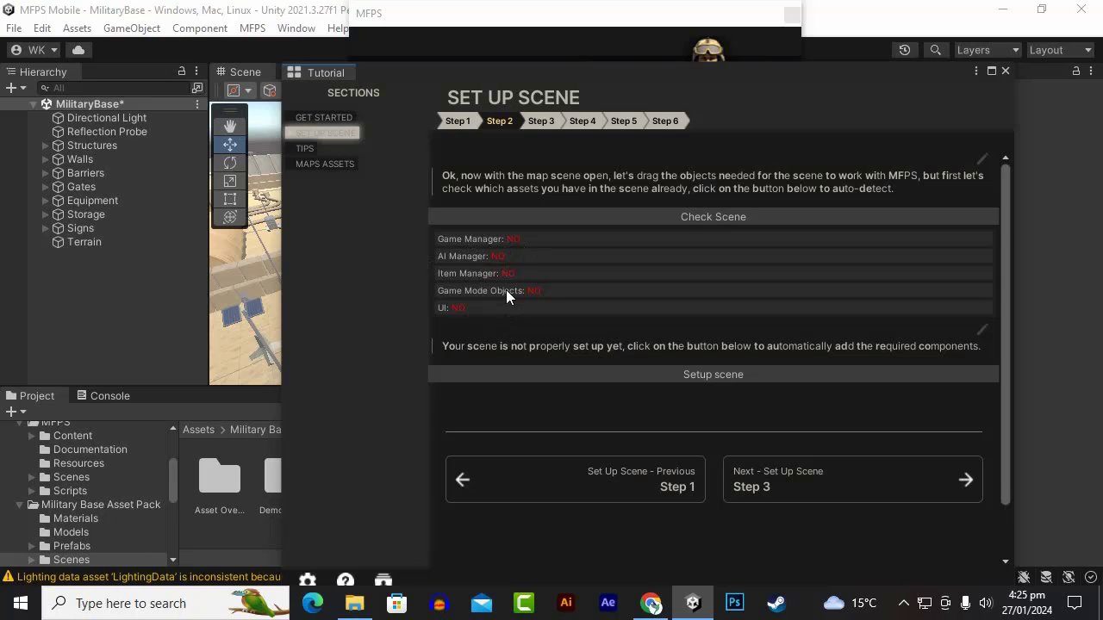
left_click(699, 379)
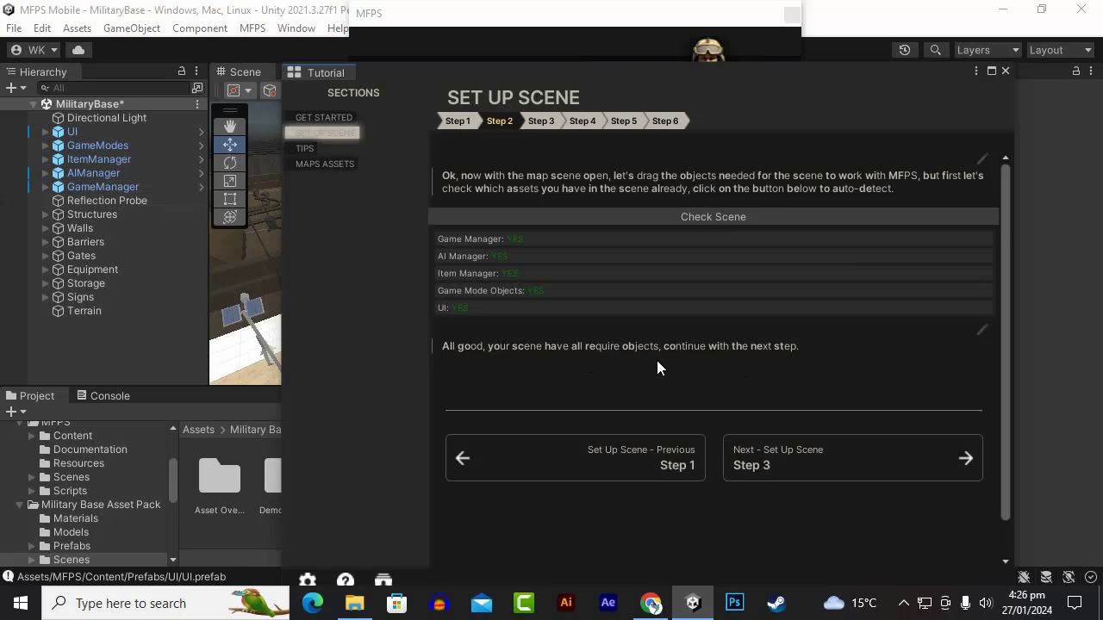
Read Step 3 of Set Up Scene about positioning the Room Camera and the Capture of Flag objects.
left_click(832, 461)
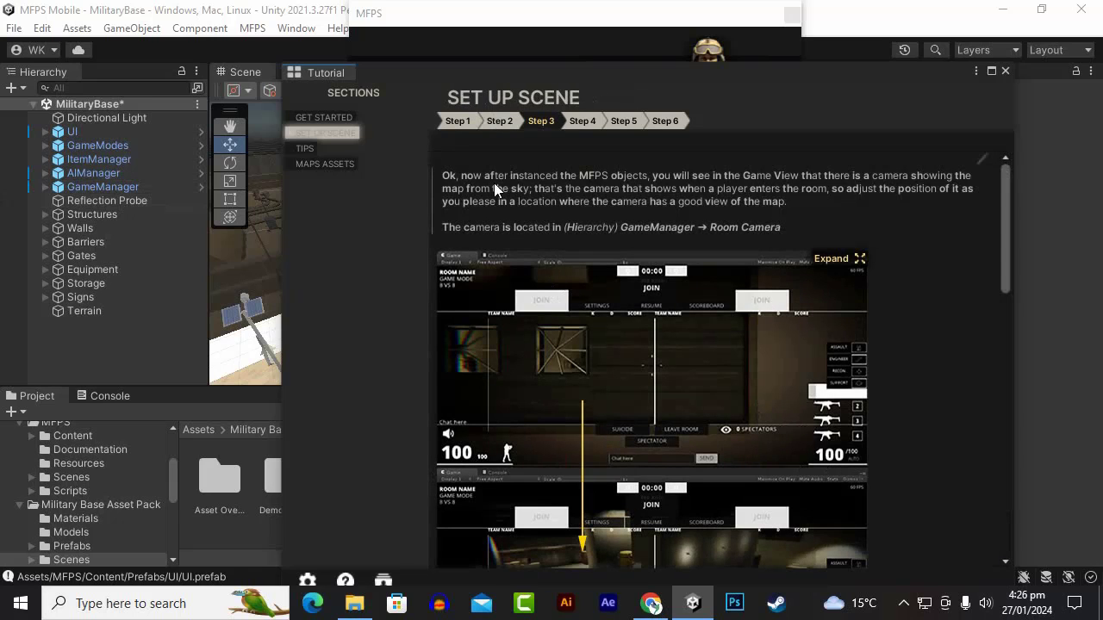
left_click_drag(743, 79, 640, 82)
scroll(673, 426, "down", 3)
scroll(674, 426, "down", 3)
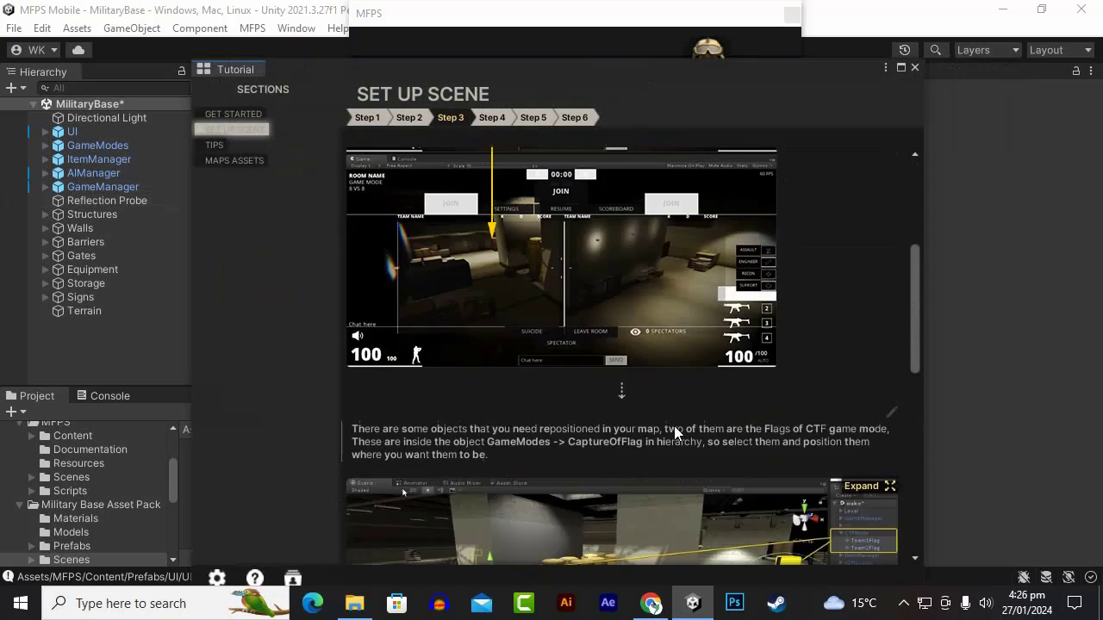
scroll(674, 426, "up", 3)
left_click(904, 603)
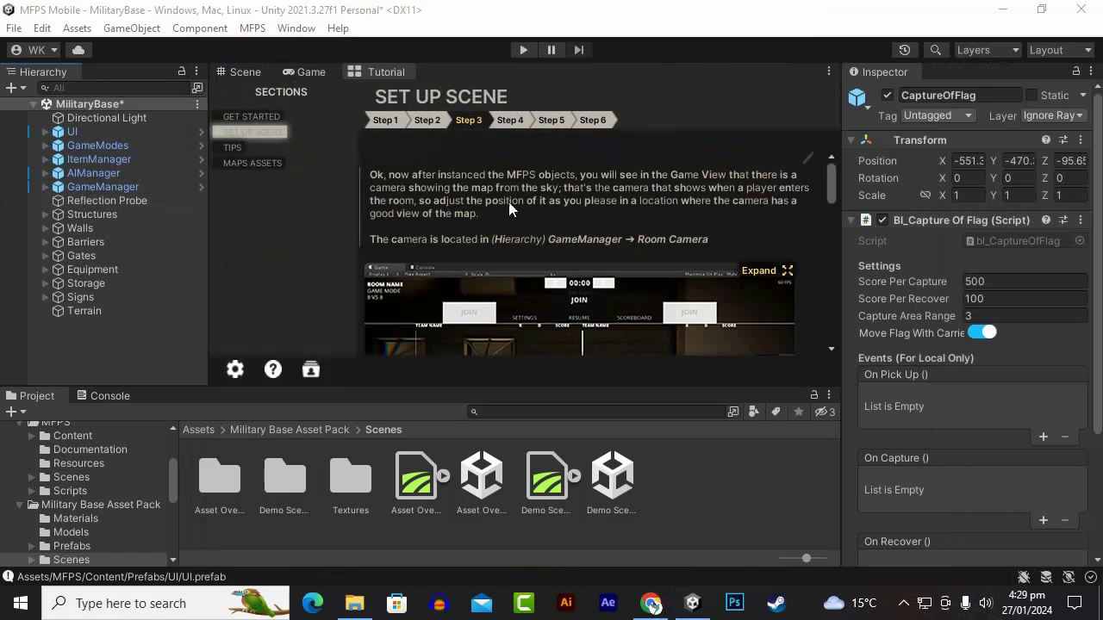
Show the Game view and set the X position of GameManager's Room Camera to 1.05.
left_click(246, 73)
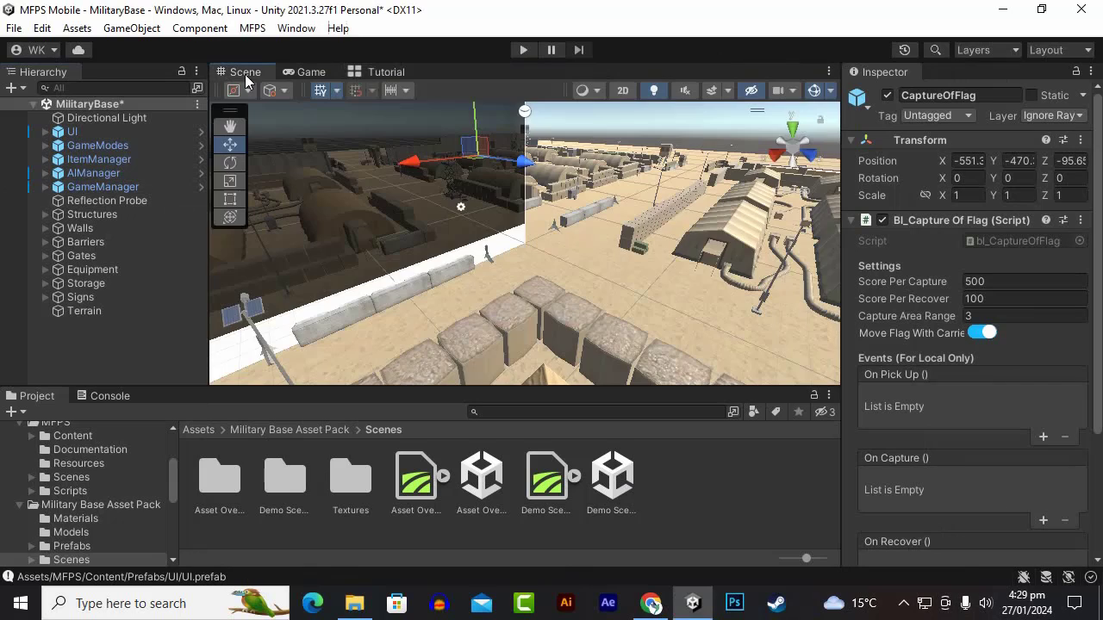
left_click(306, 73)
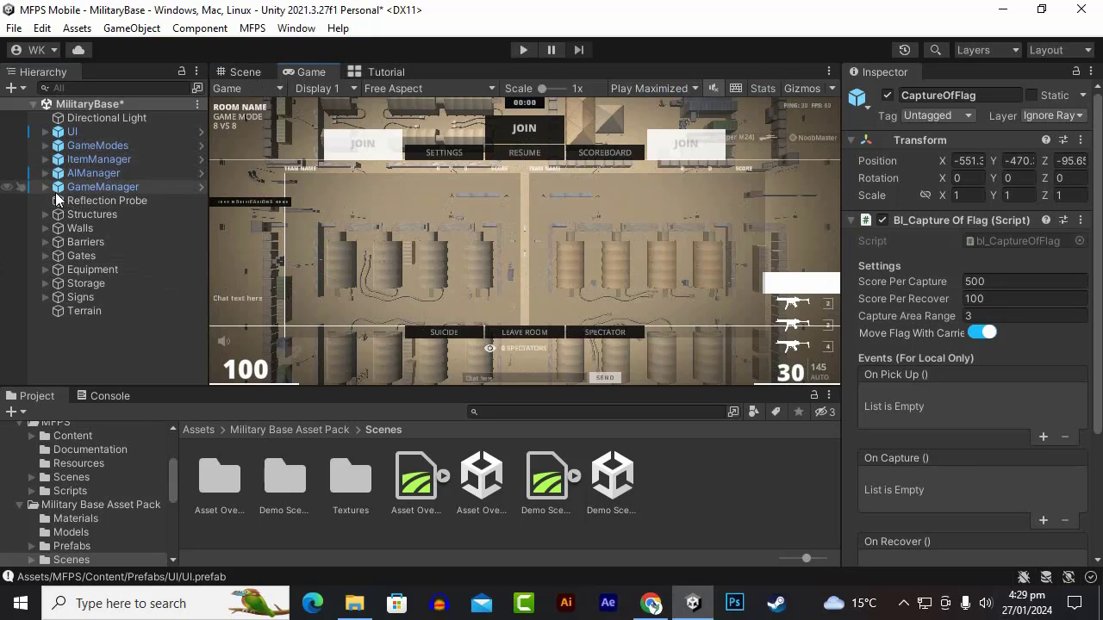
left_click(46, 187)
left_click(106, 202)
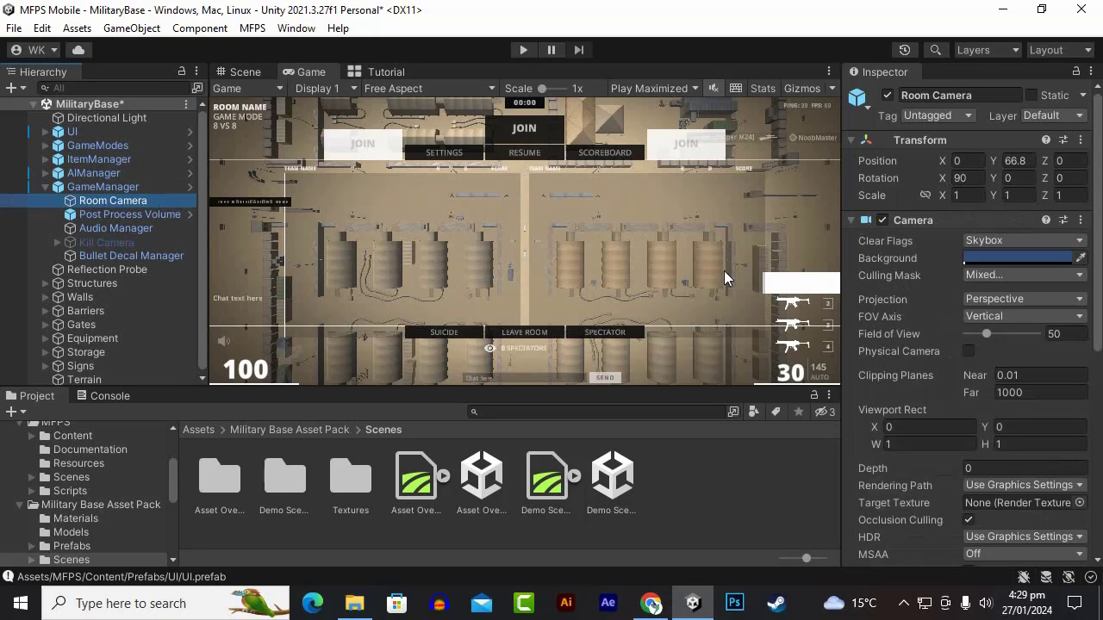
left_click_drag(943, 161, 979, 239)
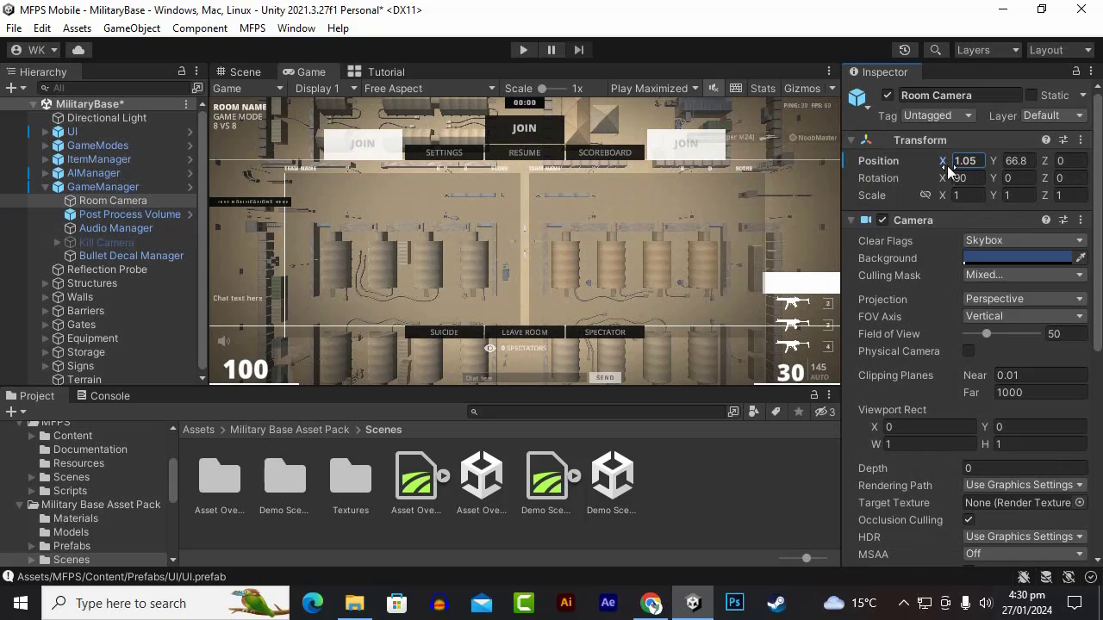
Move the CaptureOfFlag object of GameModes from the terrain's edge into the military base, to about X -499 and Z -22.9.
left_click(46, 187)
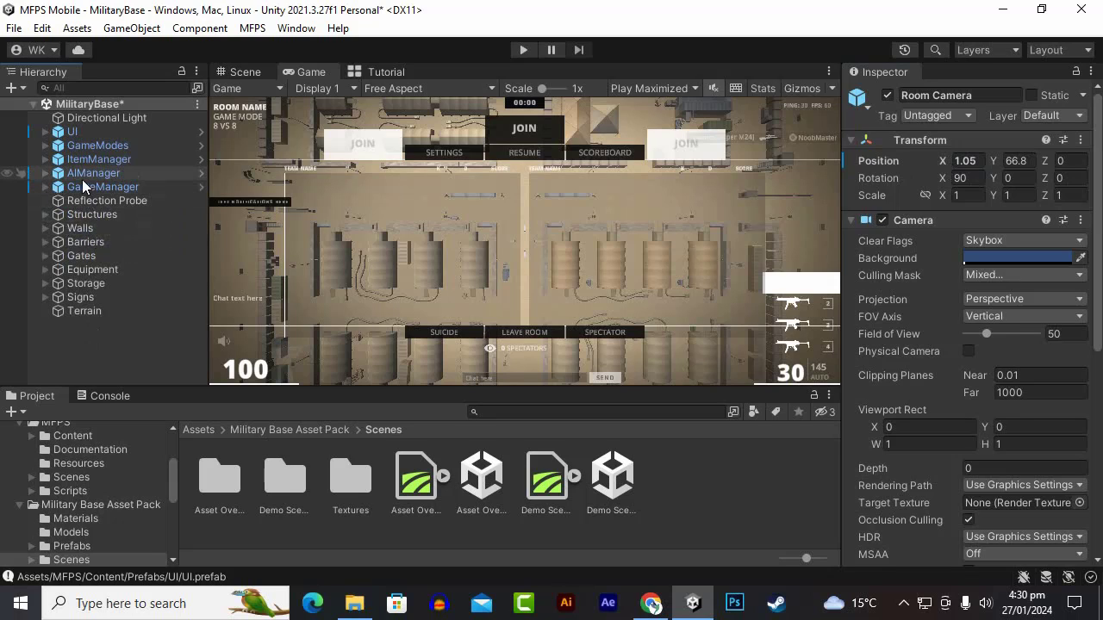
left_click(47, 145)
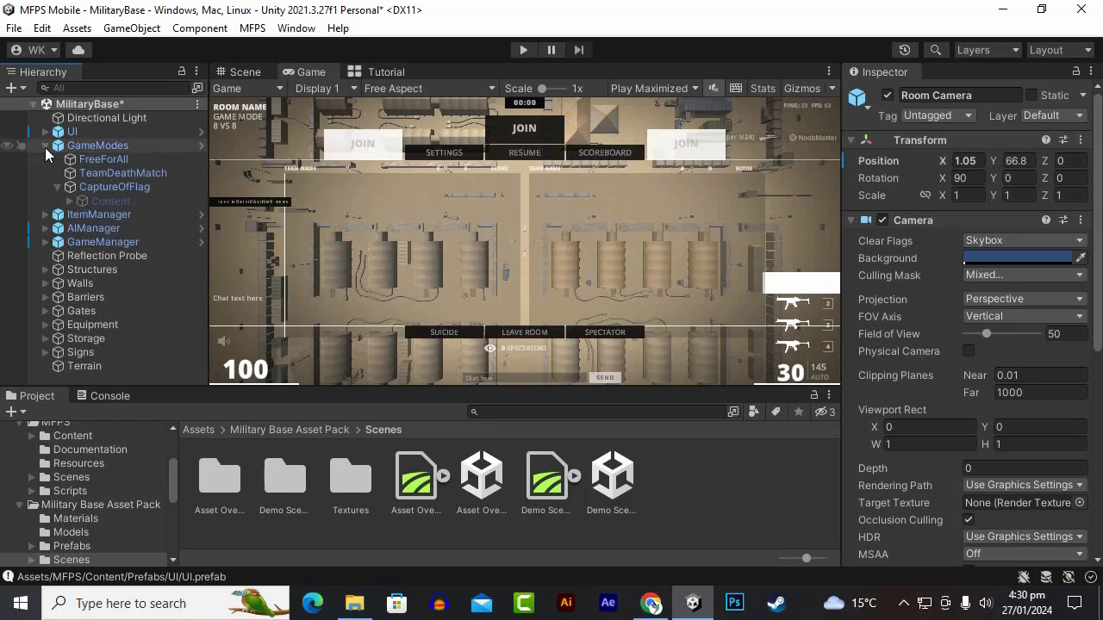
left_click(138, 185)
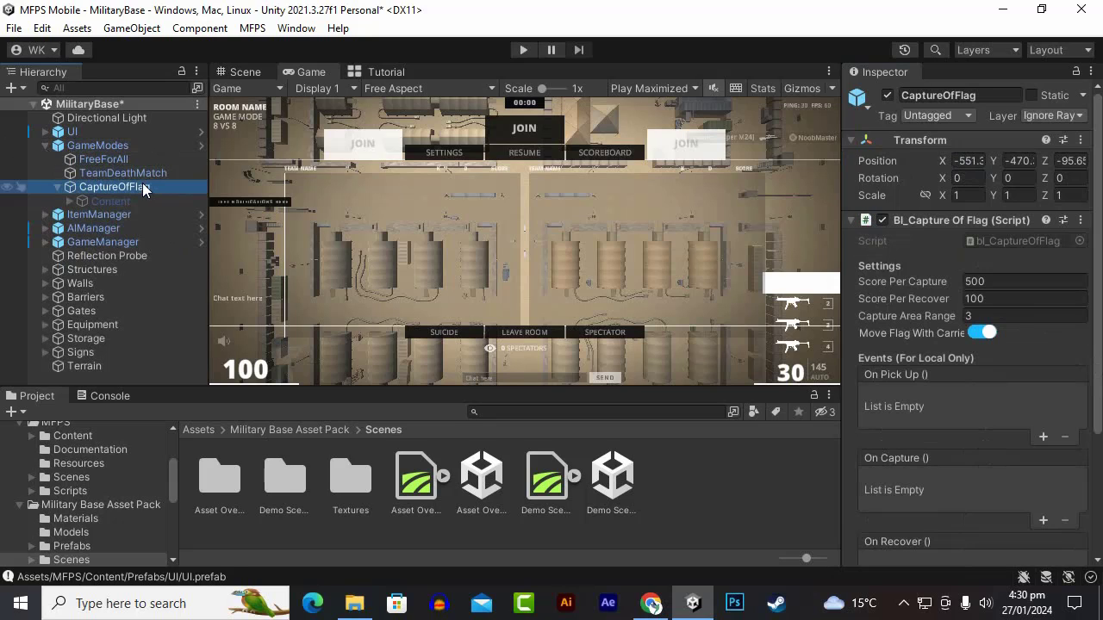
left_click(58, 187)
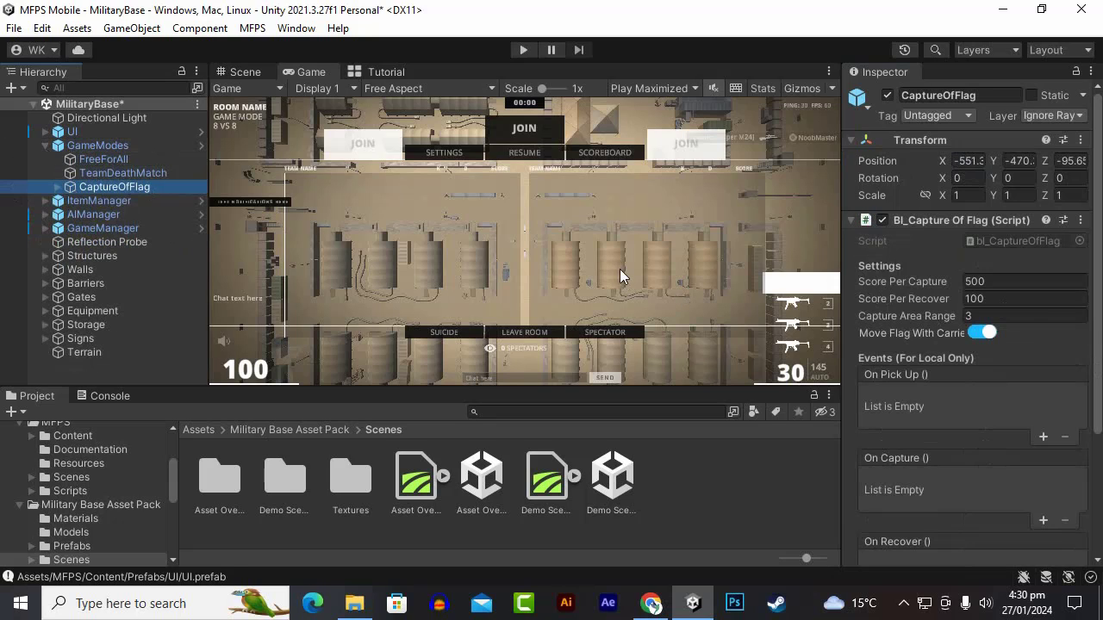
left_click(242, 74)
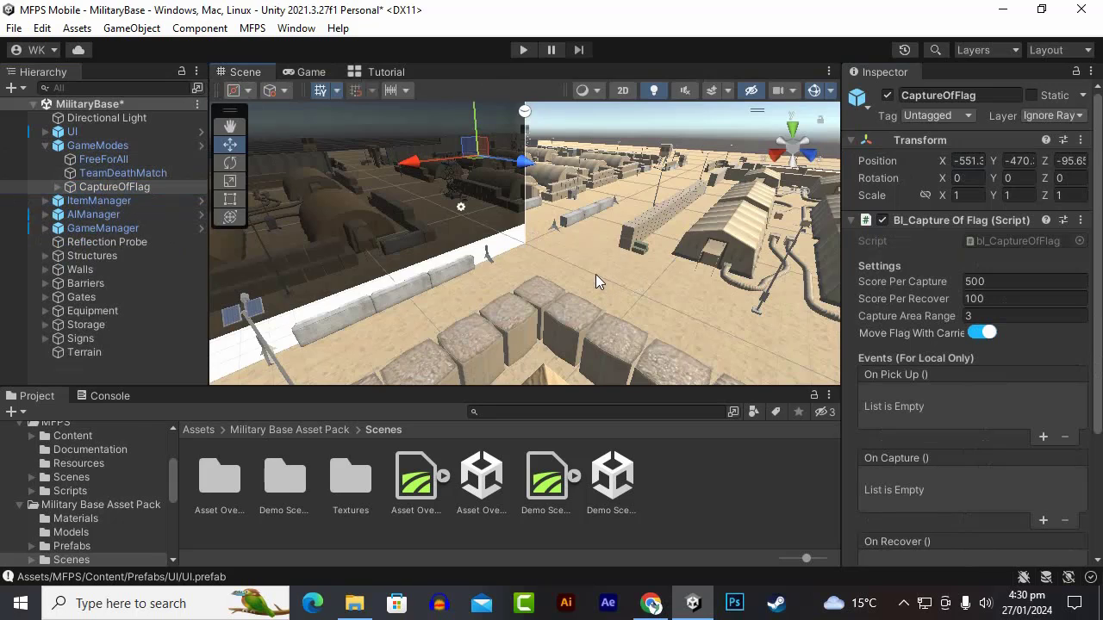
scroll(596, 272, "down", 5)
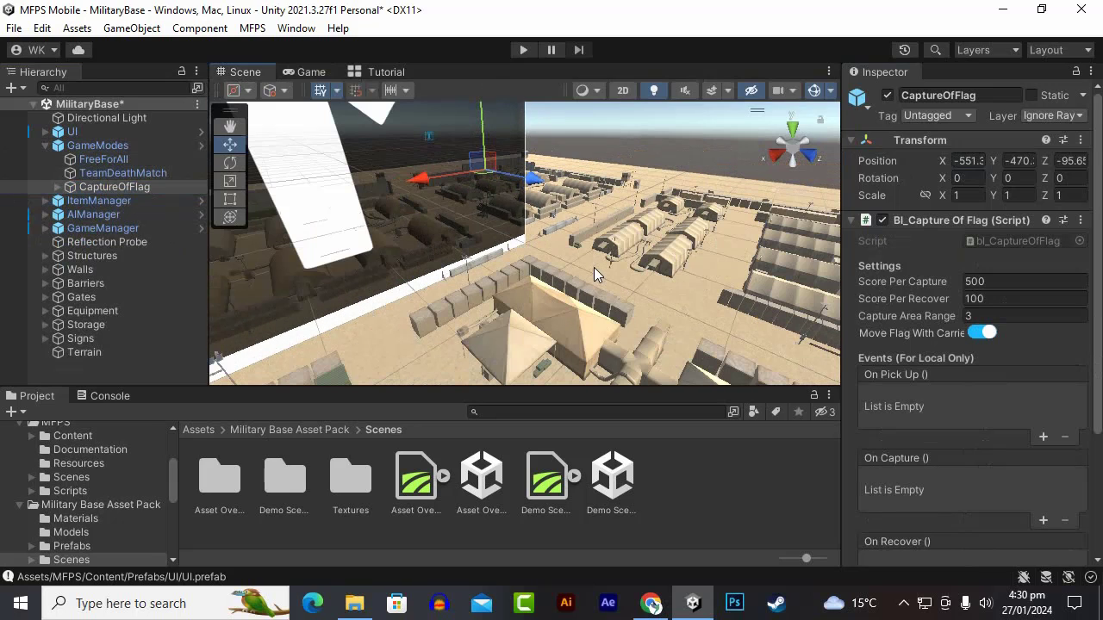
key("f")
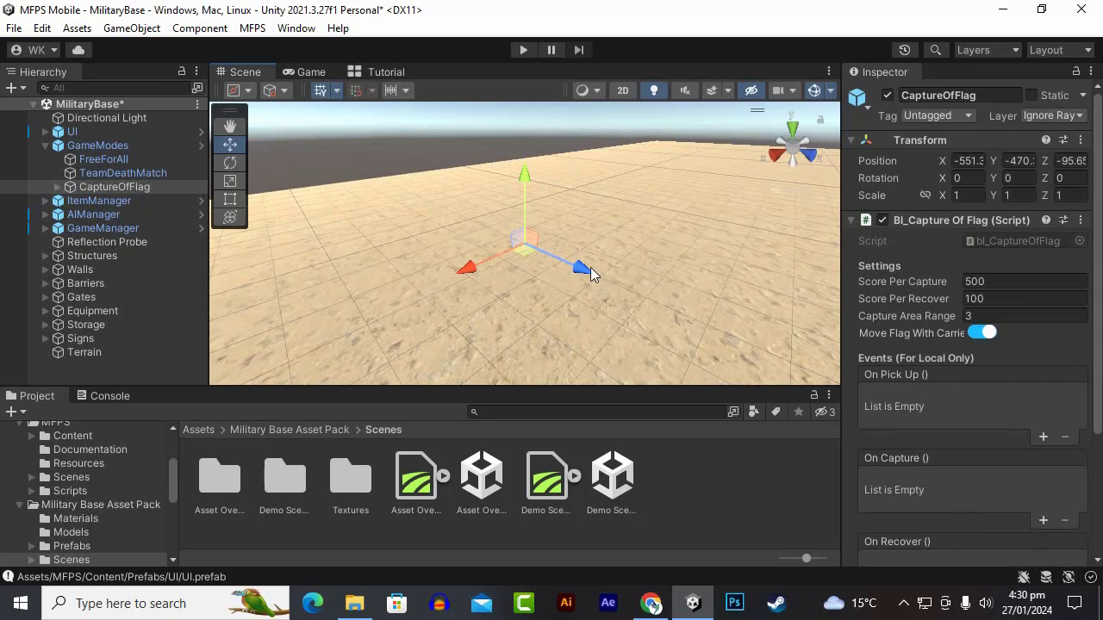
left_click_drag(586, 265, 736, 251, "alt")
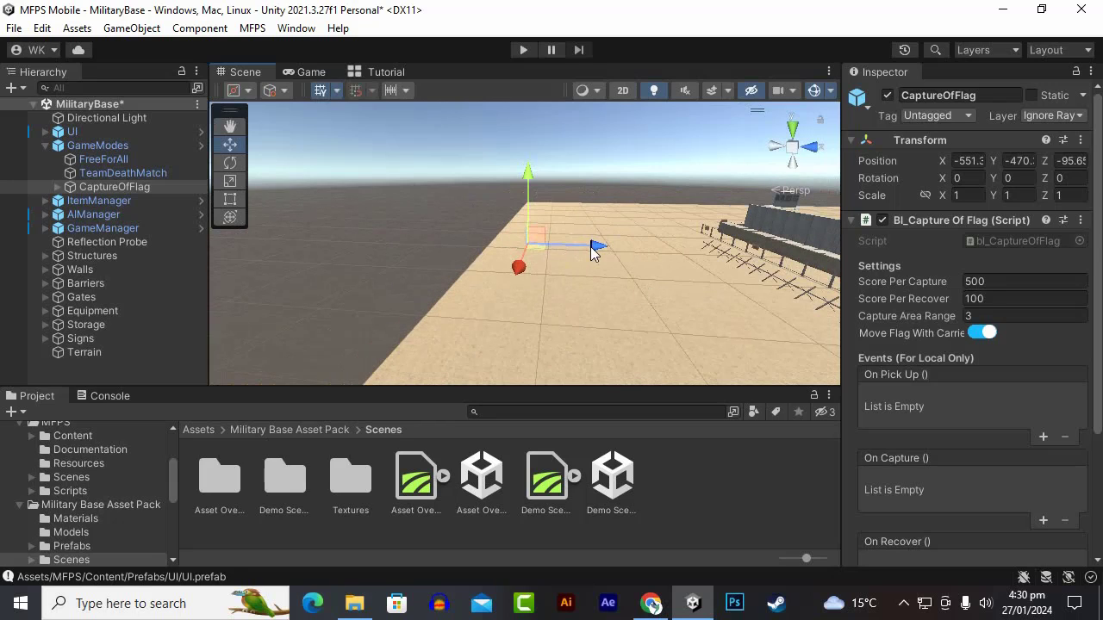
left_click_drag(592, 246, 817, 253)
scroll(629, 298, "down", 5)
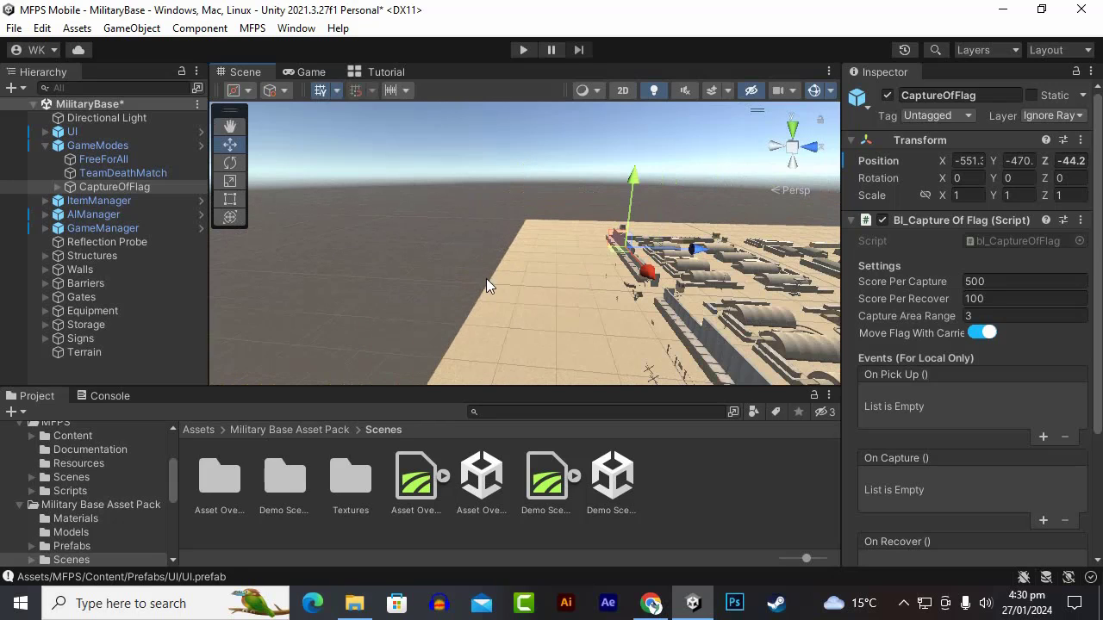
left_click_drag(648, 273, 812, 304)
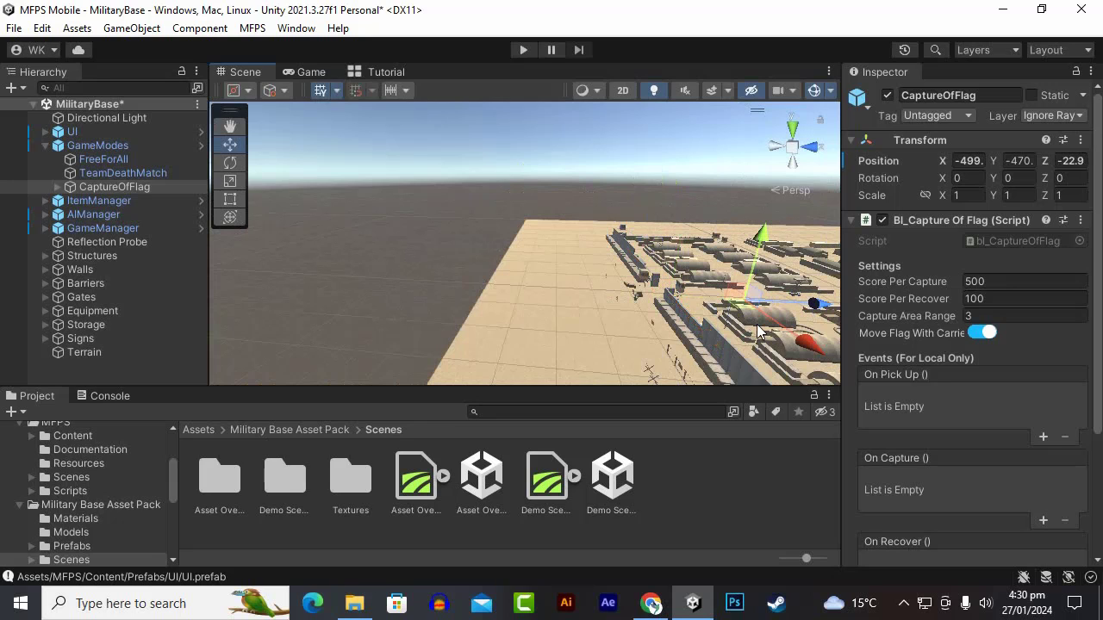
Raise CaptureOfFlag above the ground and fine-tune its place beside the barracks, to about Y -464 and Z -25.5.
key("f")
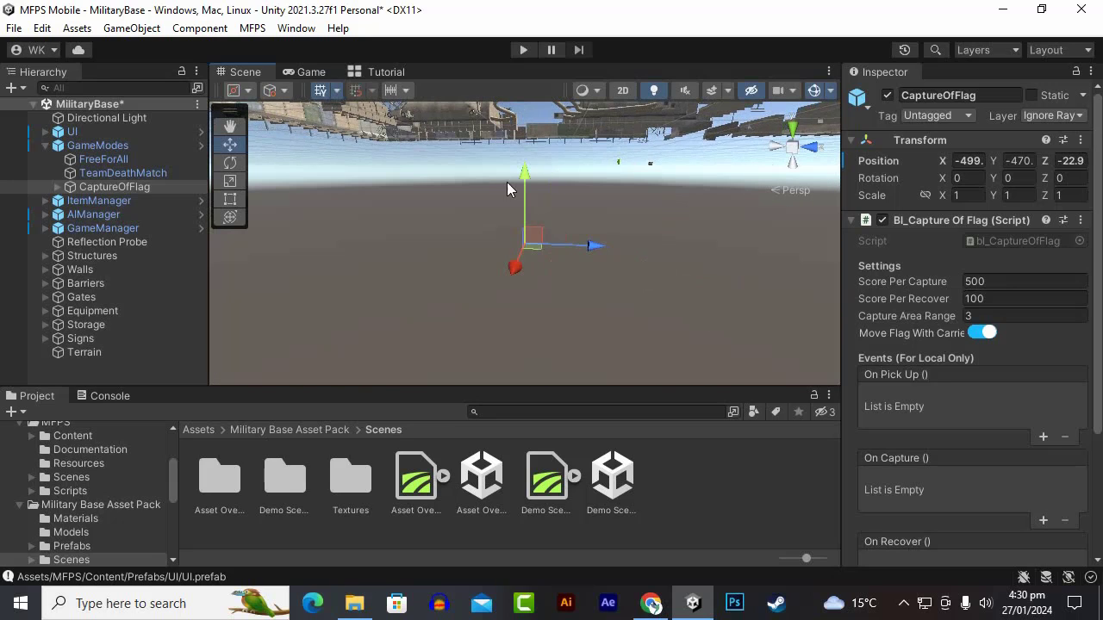
left_click_drag(522, 183, 519, 34)
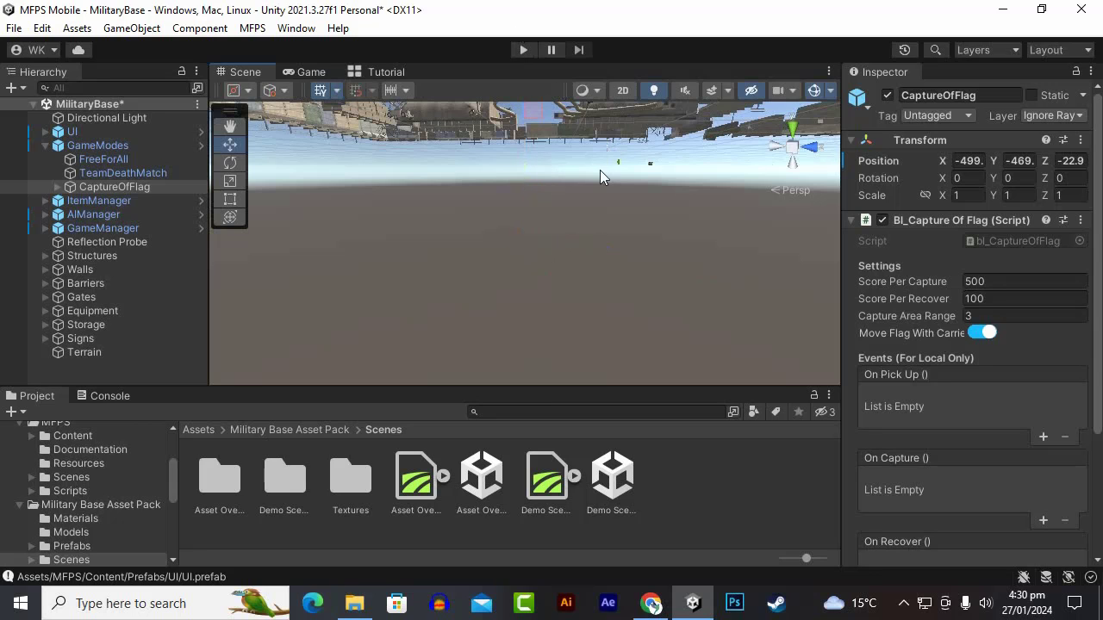
key("f")
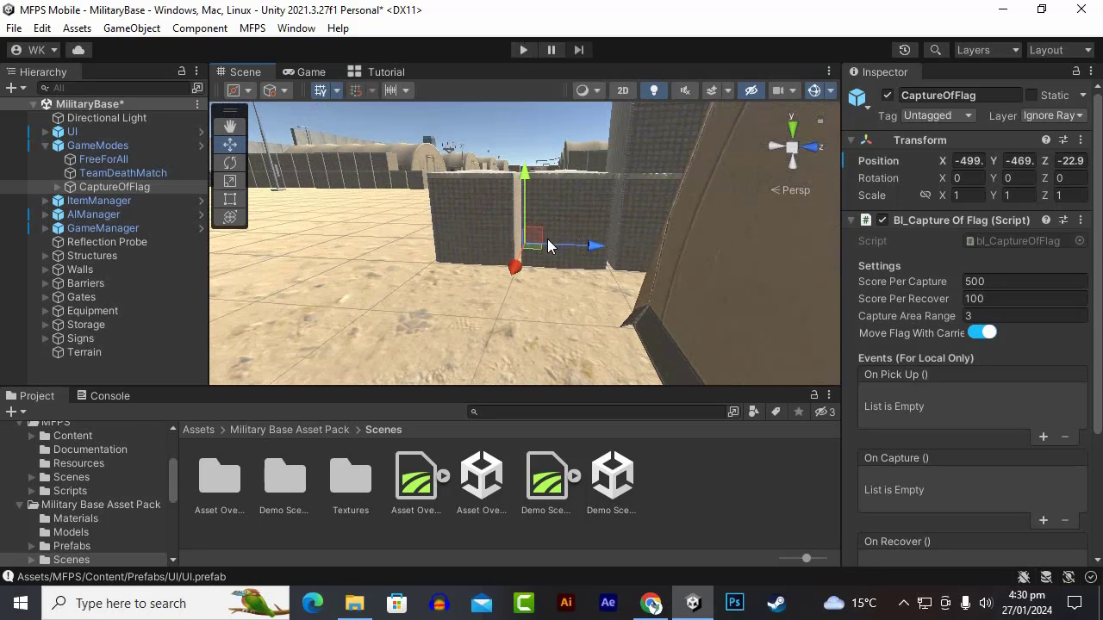
left_click_drag(453, 170, 525, 122, "alt")
left_click_drag(553, 248, 449, 229, "alt")
left_click_drag(589, 184, 553, 189)
left_click_drag(479, 121, 479, 112)
left_click_drag(525, 235, 621, 174, "alt")
left_click_drag(488, 132, 488, 135)
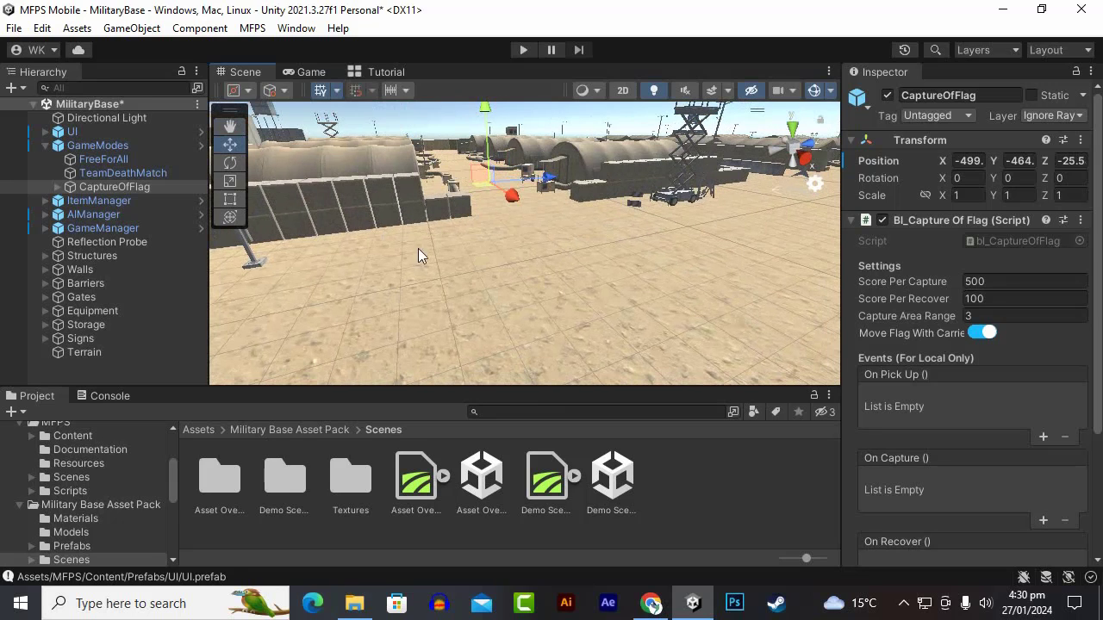
Expand ItemManager and examine in the Scene view where the Health and Health 1 items sit relative to the terrain.
left_click(46, 146)
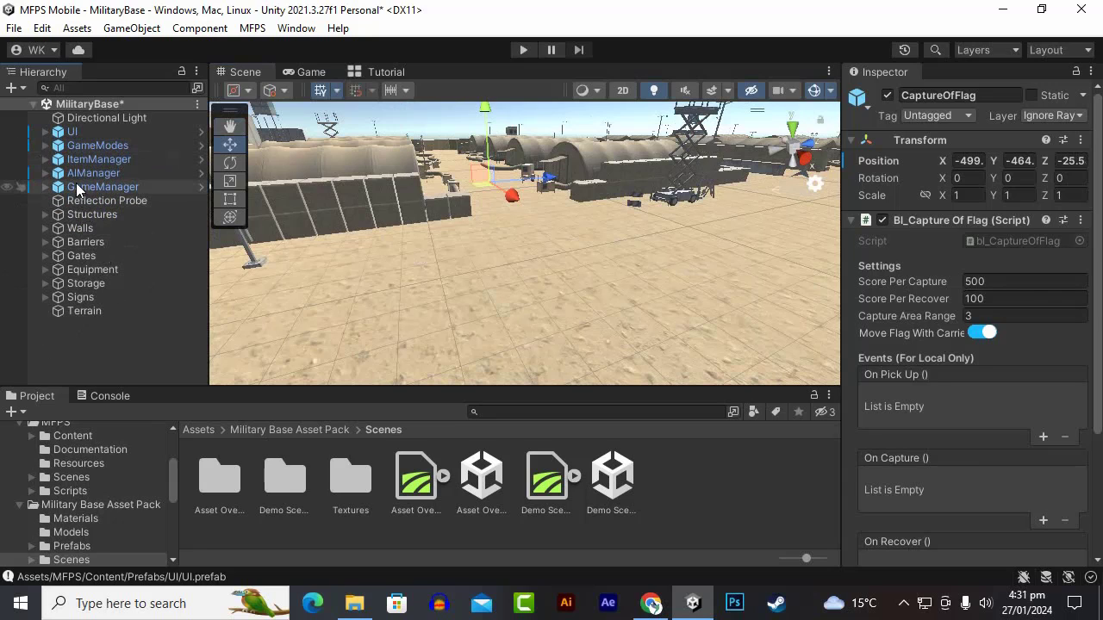
left_click(80, 160)
left_click(47, 160)
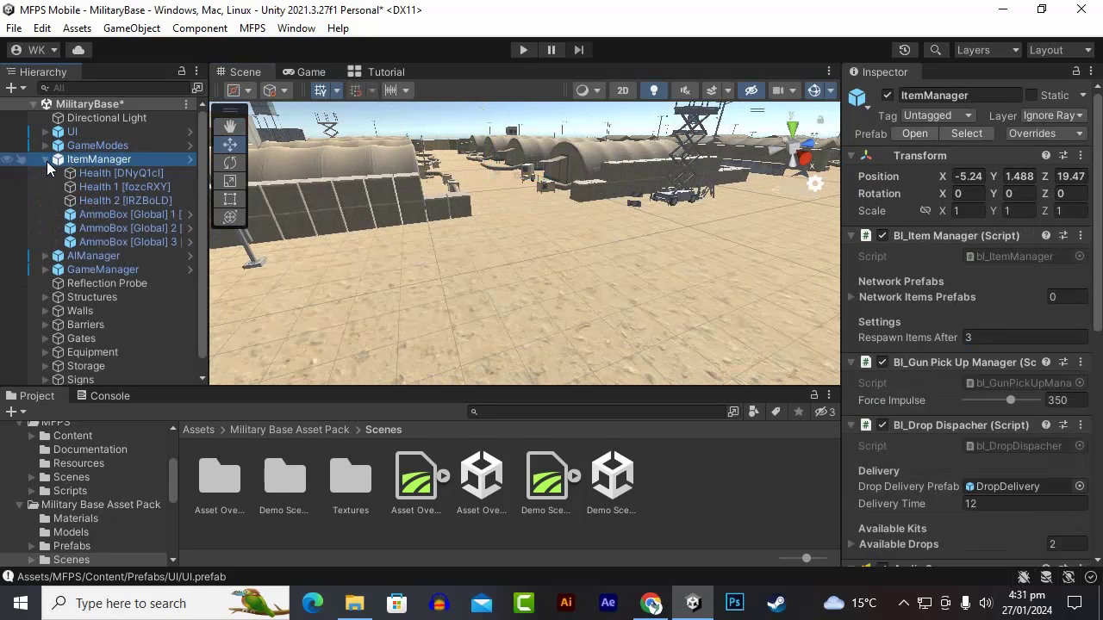
left_click(114, 175)
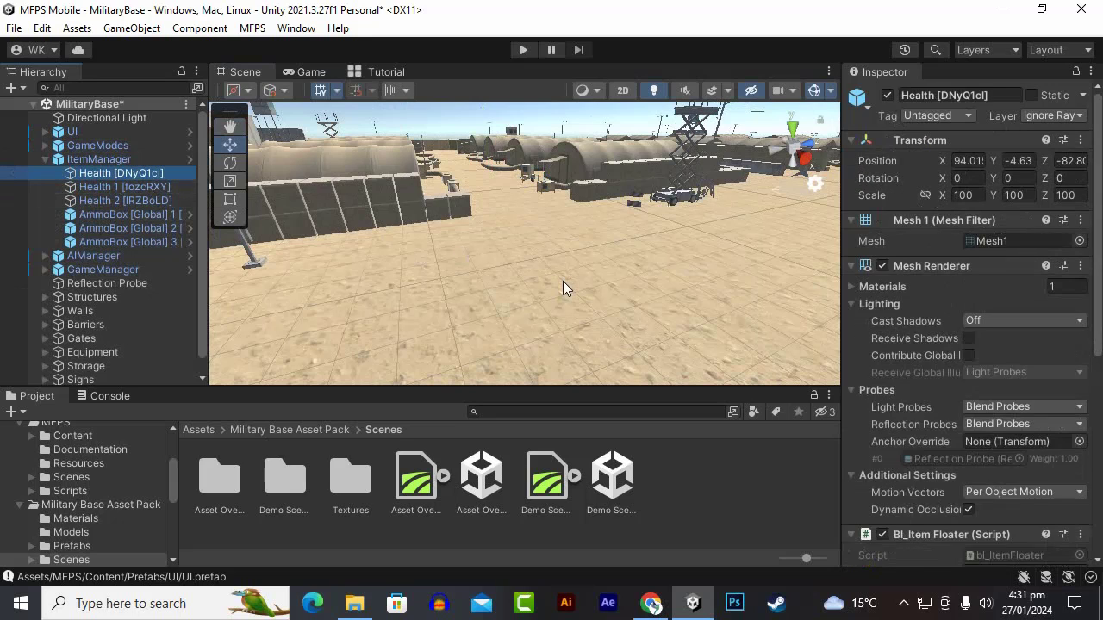
key("f")
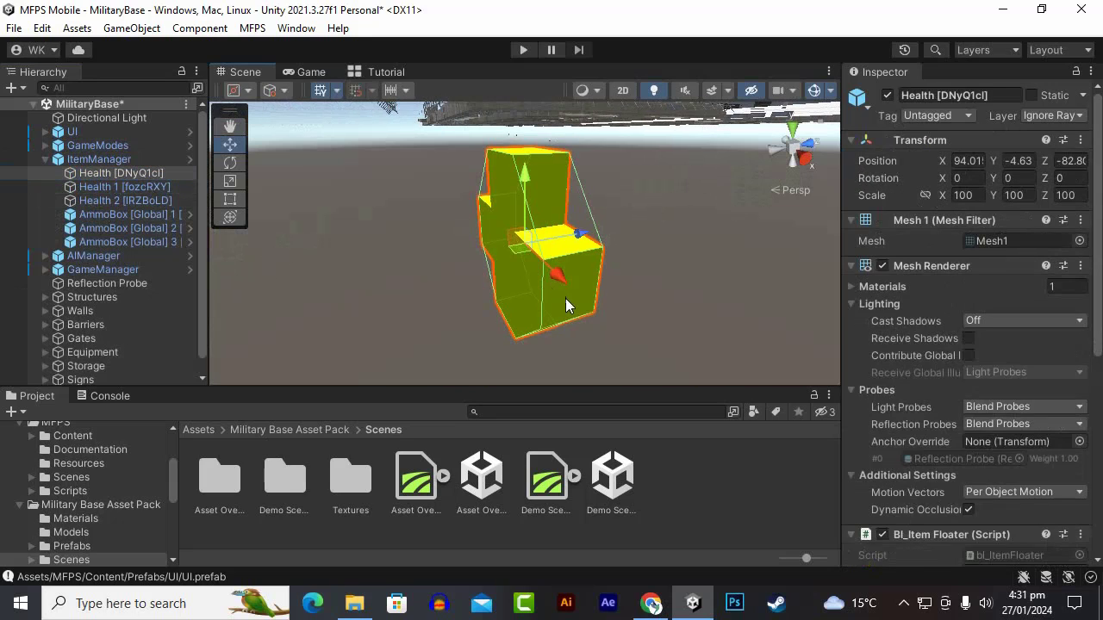
scroll(573, 298, "down", 5)
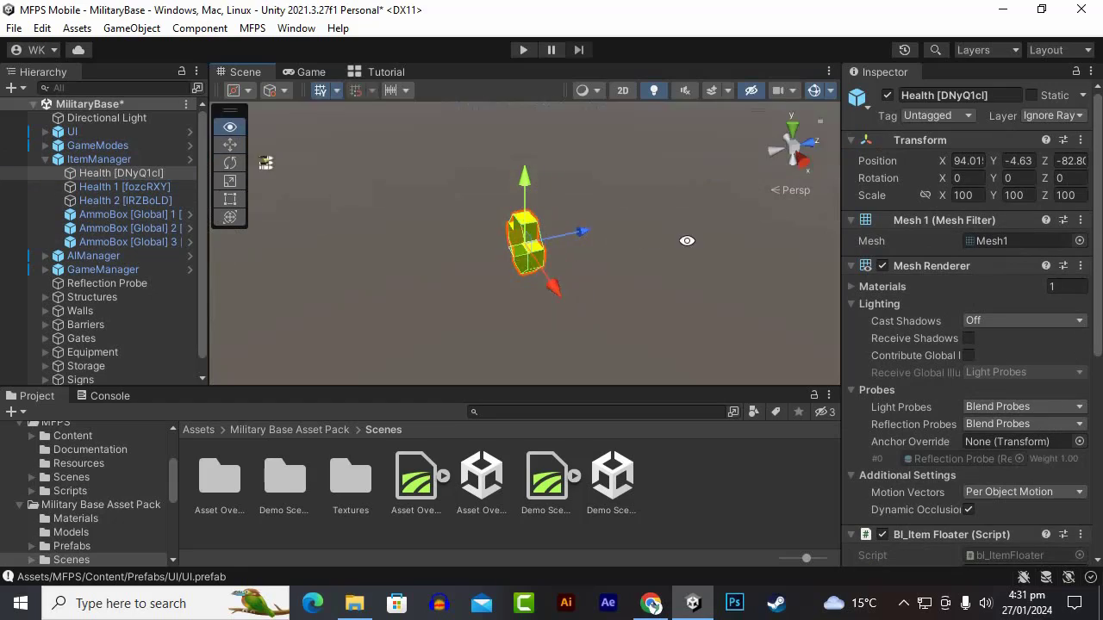
scroll(623, 303, "down", 6)
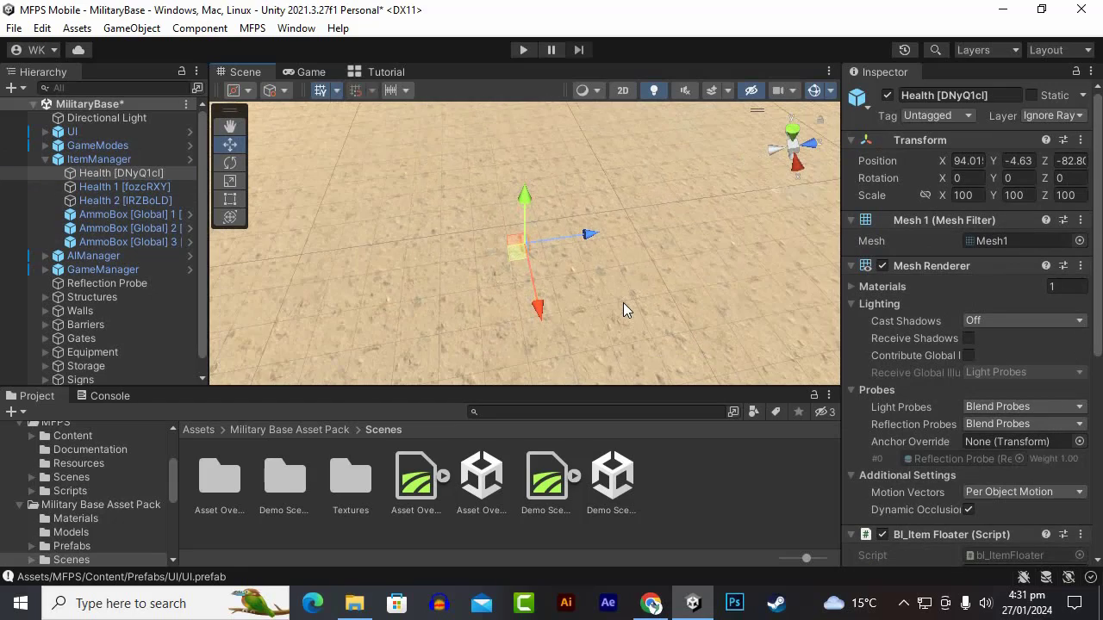
mouse_move(526, 296)
left_mouse_down("alt")
mouse_move(540, 201)
mouse_move(603, 224)
mouse_move(654, 198)
mouse_move(698, 150)
mouse_move(517, 207)
left_mouse_up("alt")
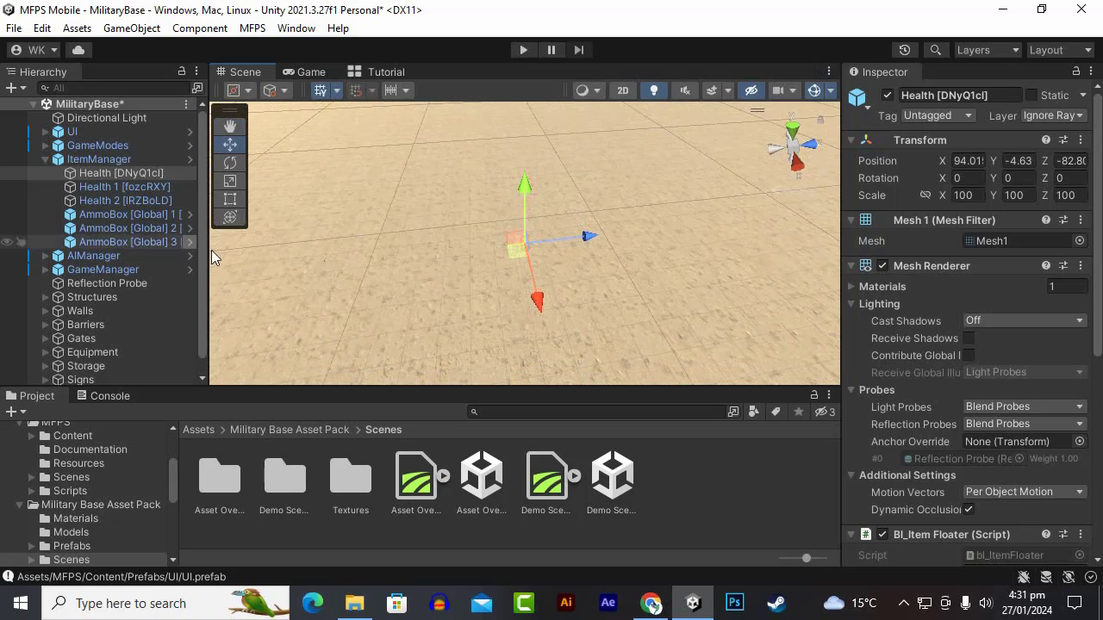
left_click(125, 187, "ctrl")
scroll(421, 237, "down", 3)
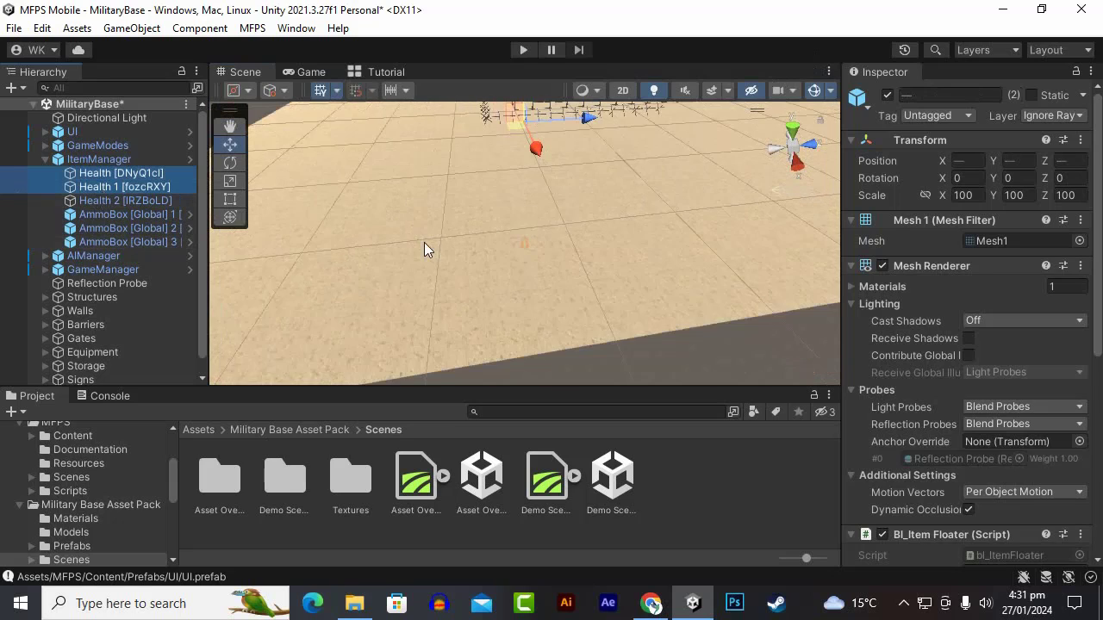
Check the Terrain's Y position for reference and set the Y position of ItemManager's first Health item to 1.
left_click(130, 176)
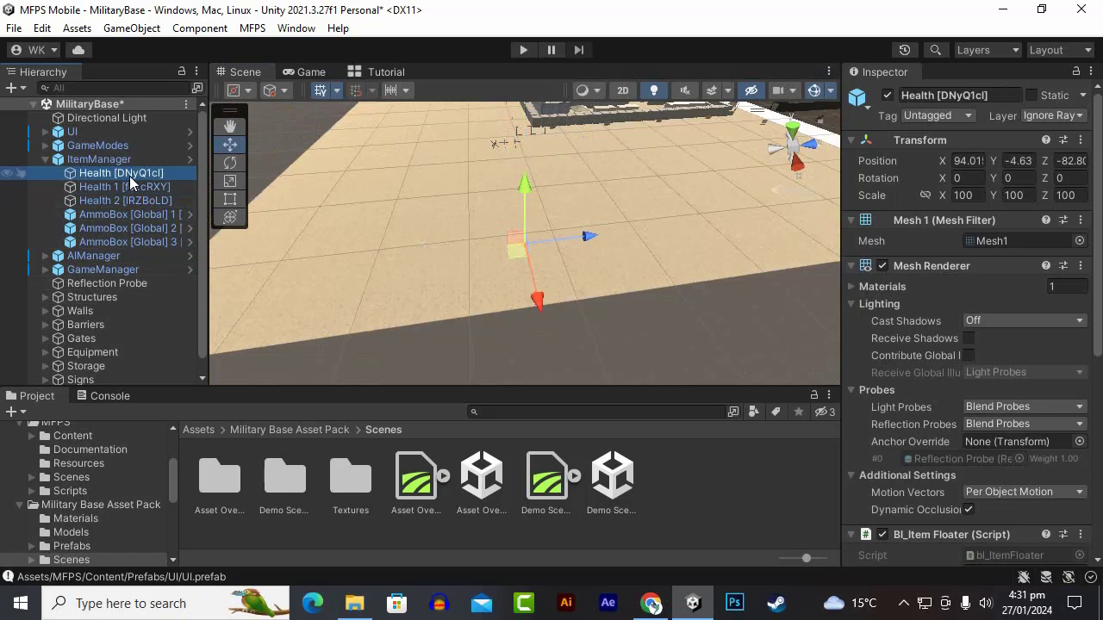
left_click(1019, 161)
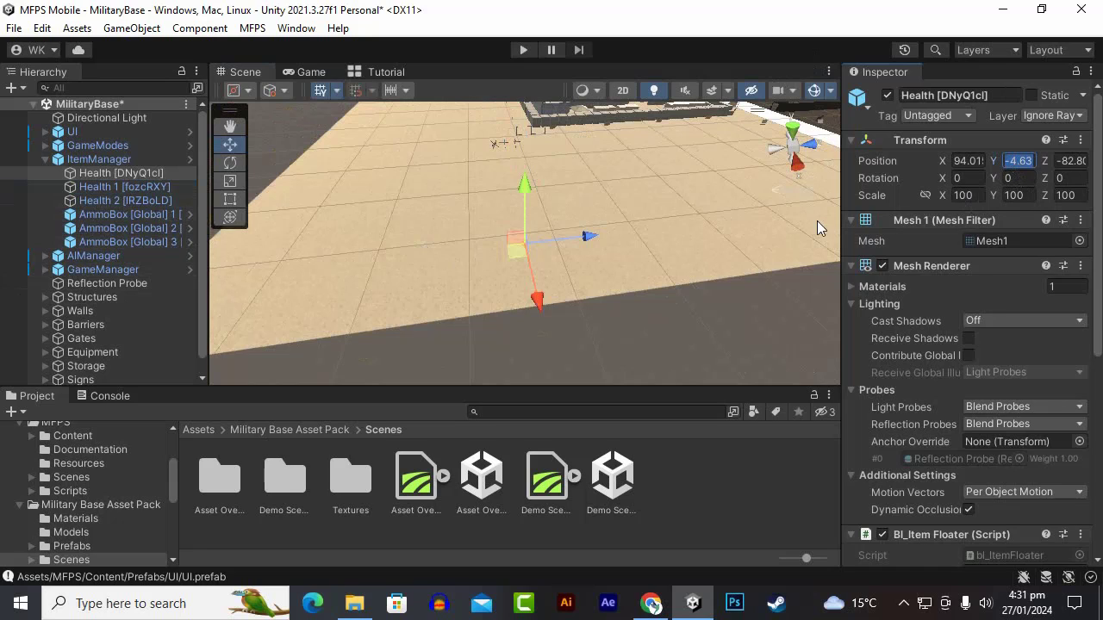
left_click(398, 293)
left_click(1015, 161)
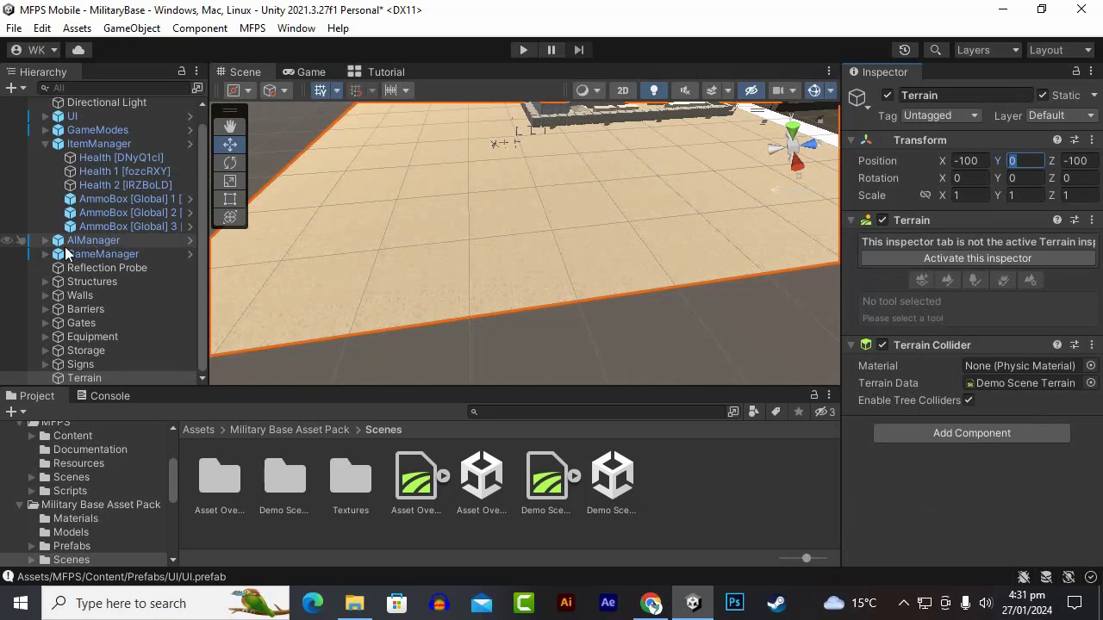
left_click(120, 161)
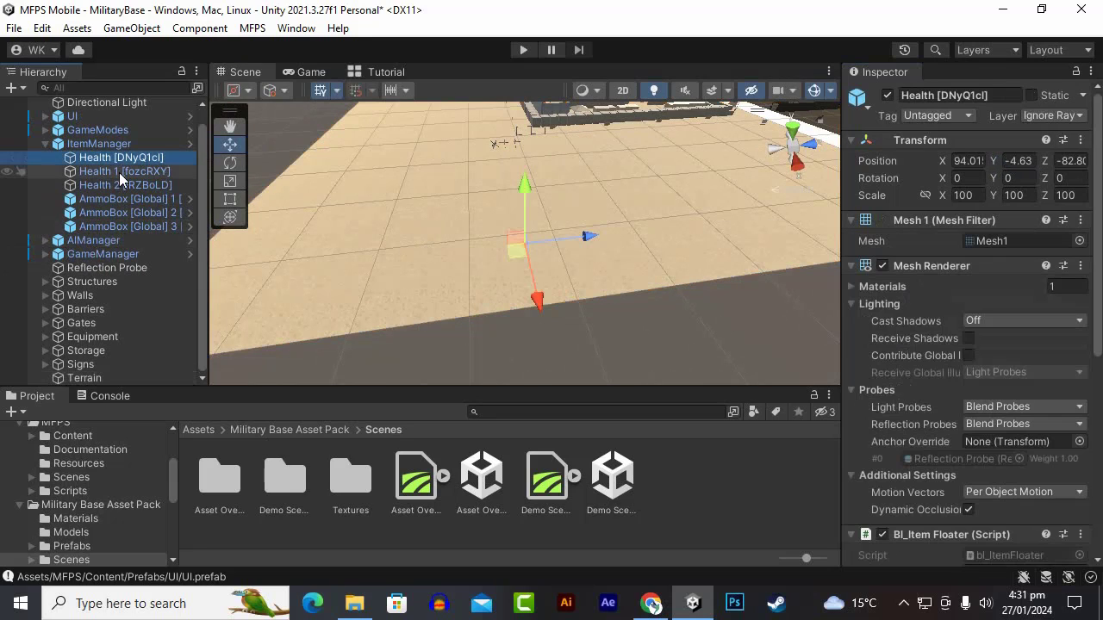
left_click(119, 172)
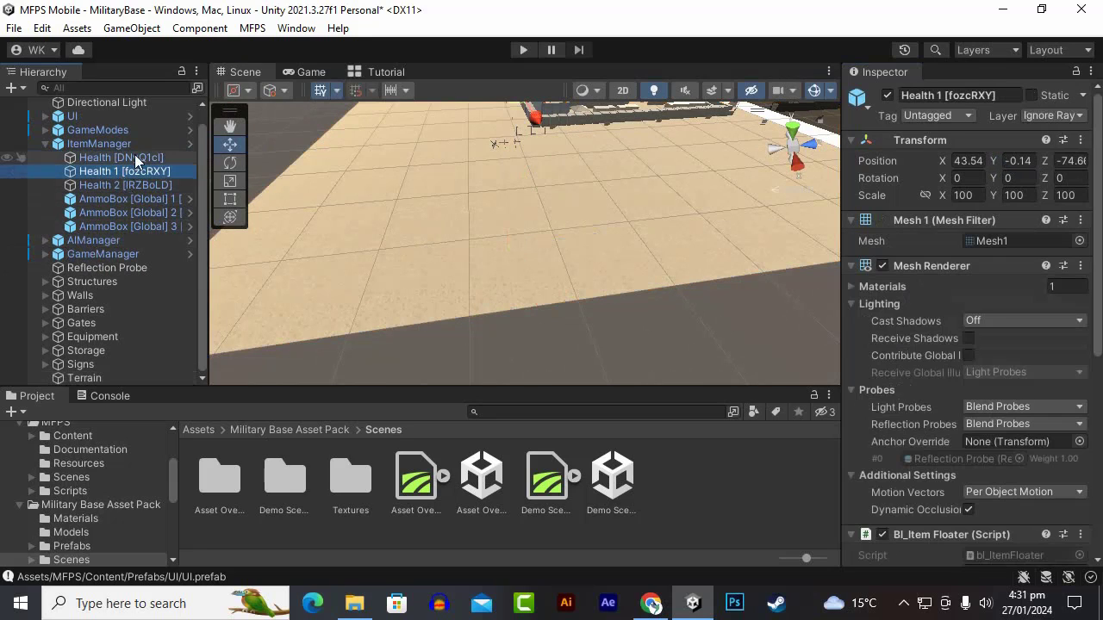
left_click(134, 159)
left_click(1019, 160)
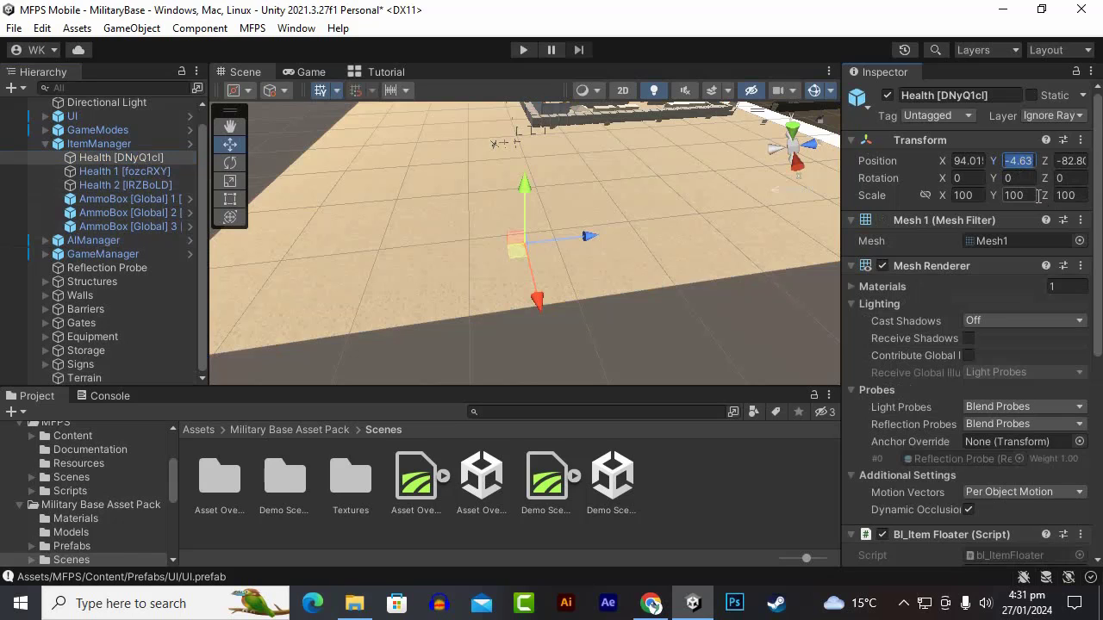
type("1")
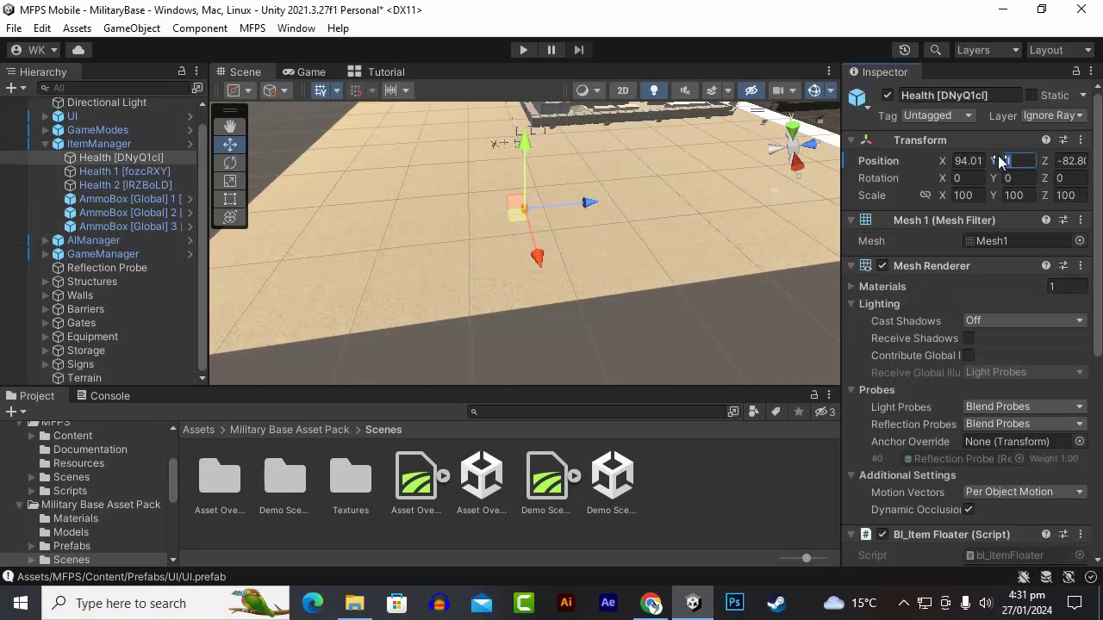
Set the Y position of both the Health 1 and Health 2 items to 1.
left_click(176, 172)
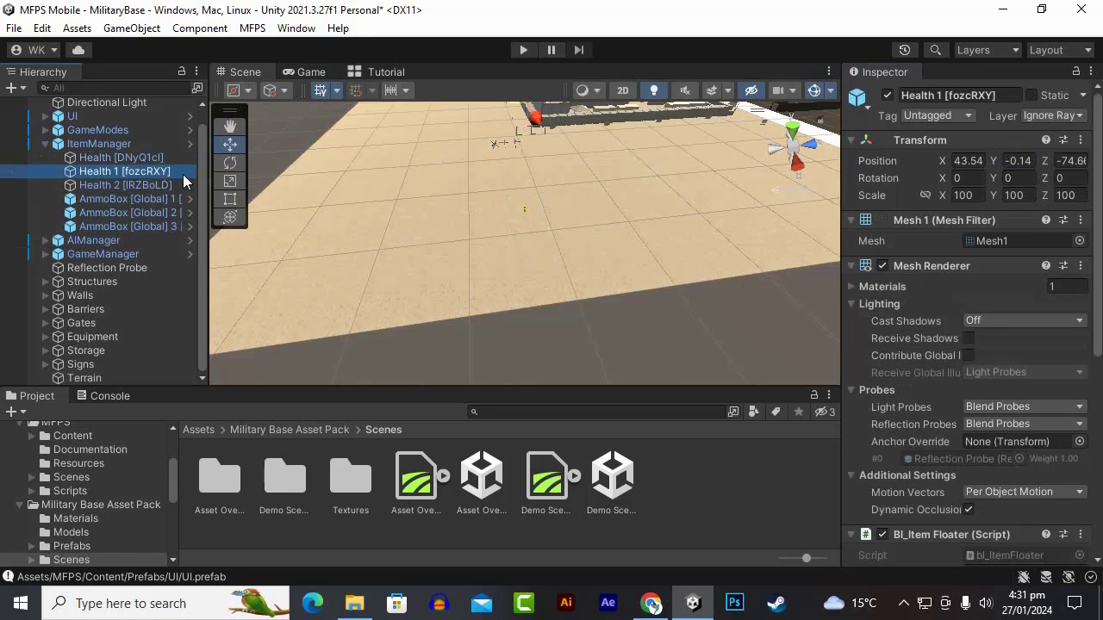
left_click(1020, 164)
type("1")
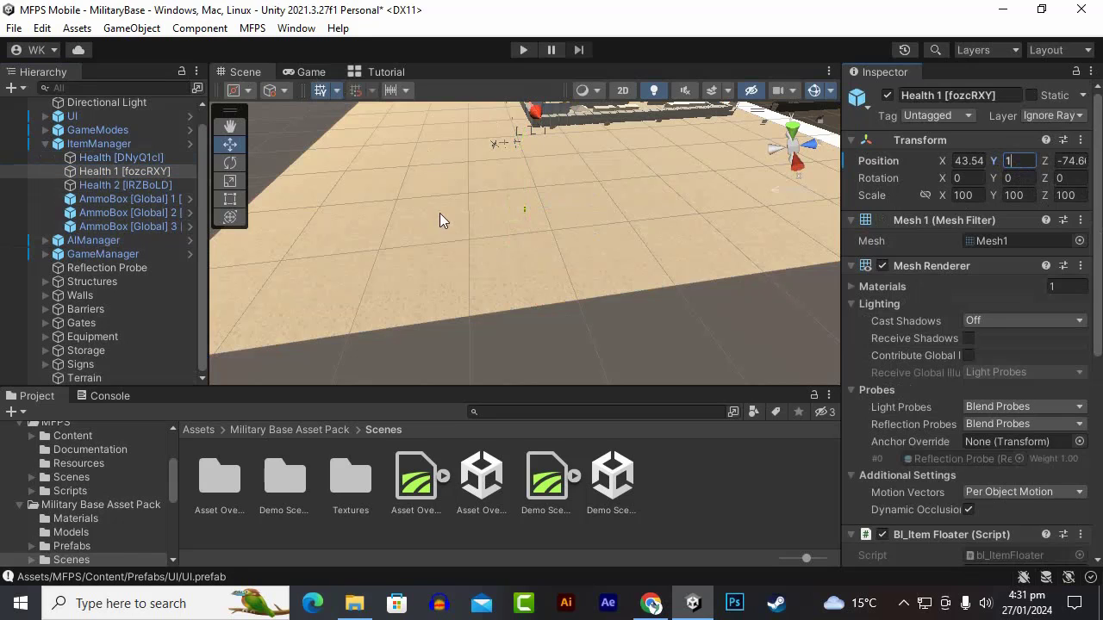
left_click(151, 187)
left_click(1015, 161)
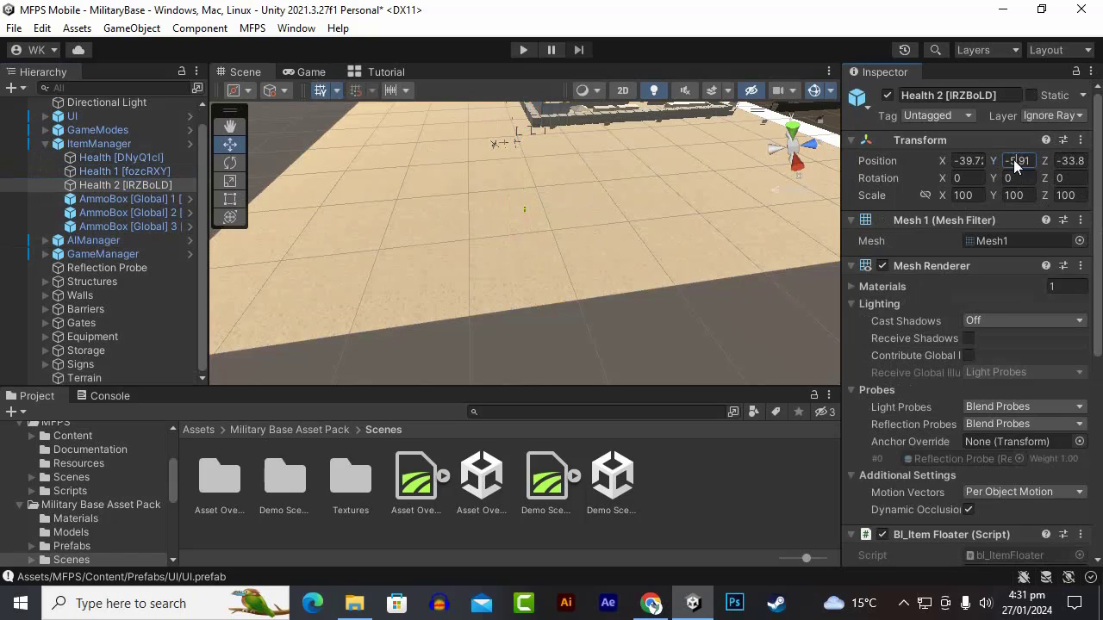
type("1")
Set the Y position of ItemManager's three AmmoBox items, AmmoBox [Global] 1, 2 and 3, to 1.
left_click(145, 198)
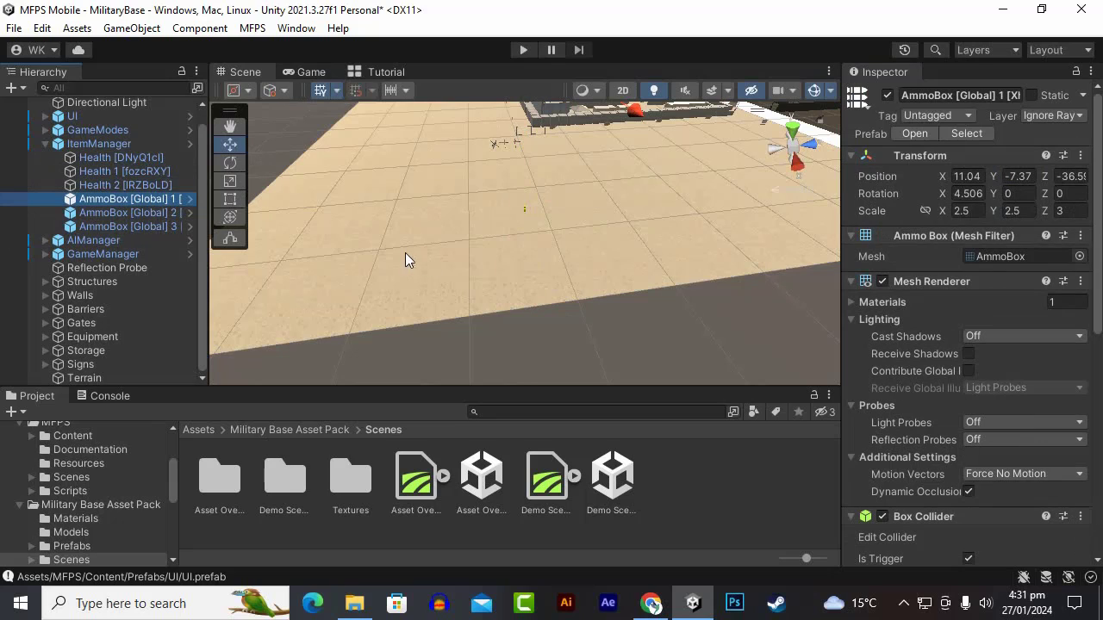
left_click(1016, 176)
type("1")
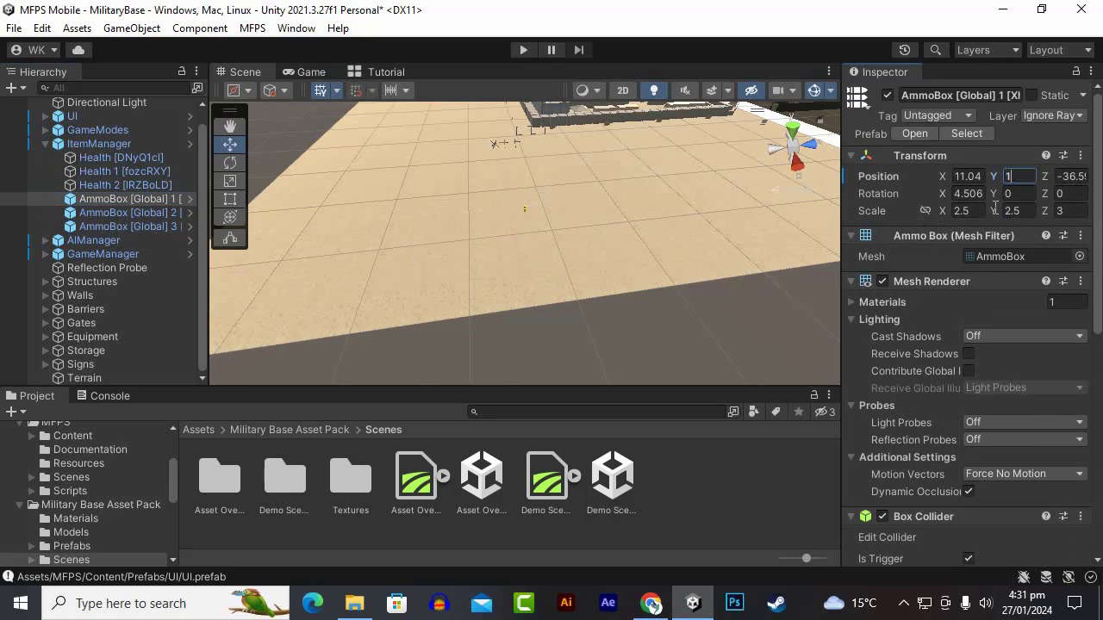
left_click(134, 212)
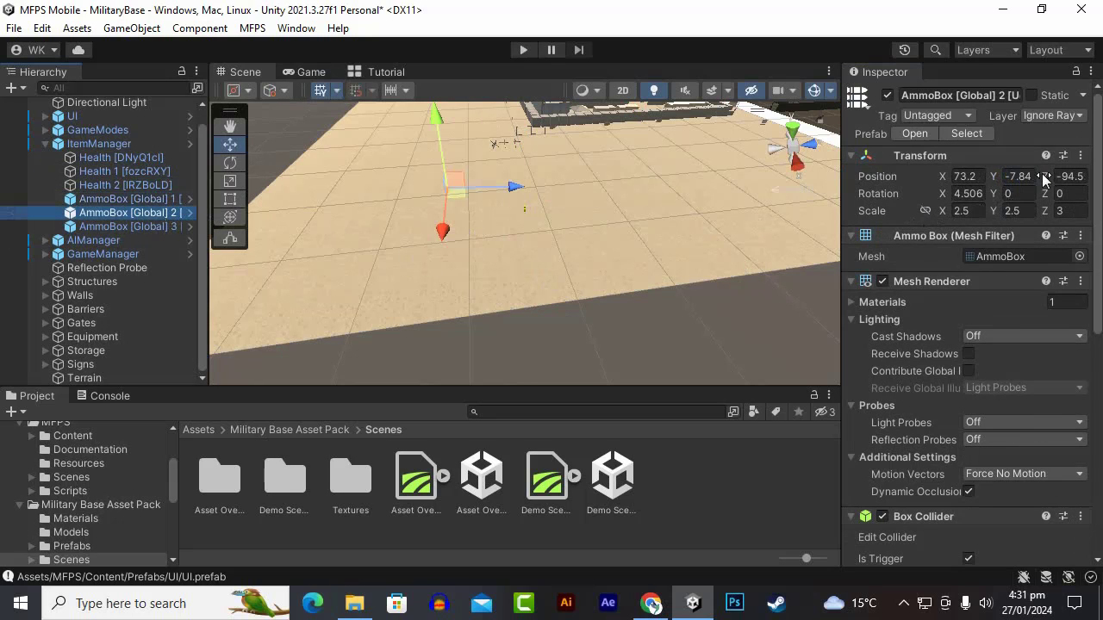
left_click(1027, 177)
type("1")
left_click(143, 231)
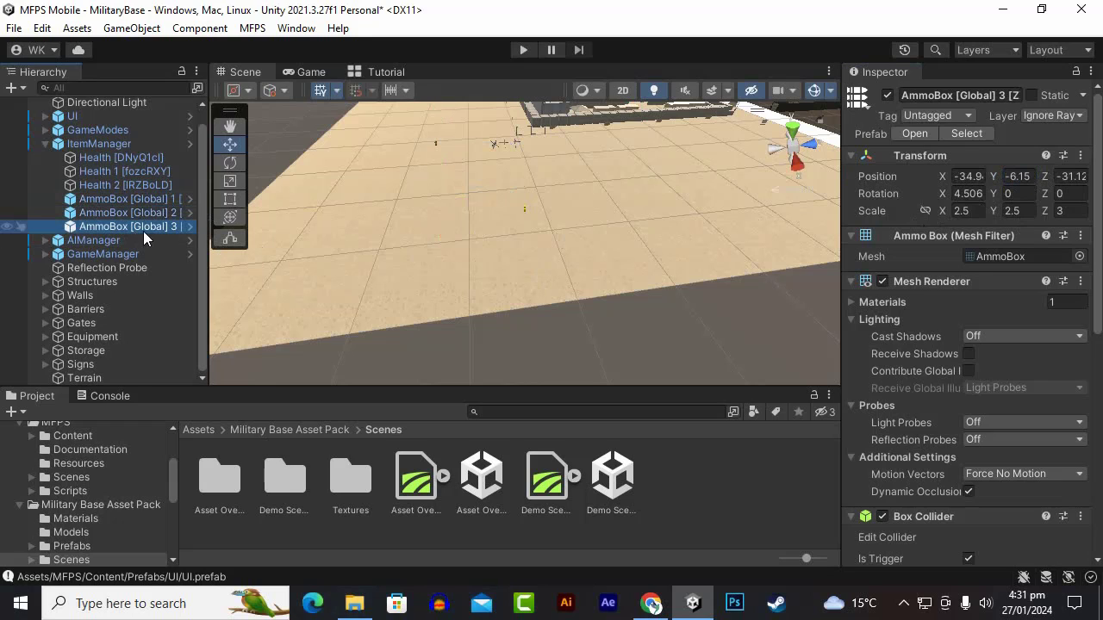
left_click(1018, 176)
type("1")
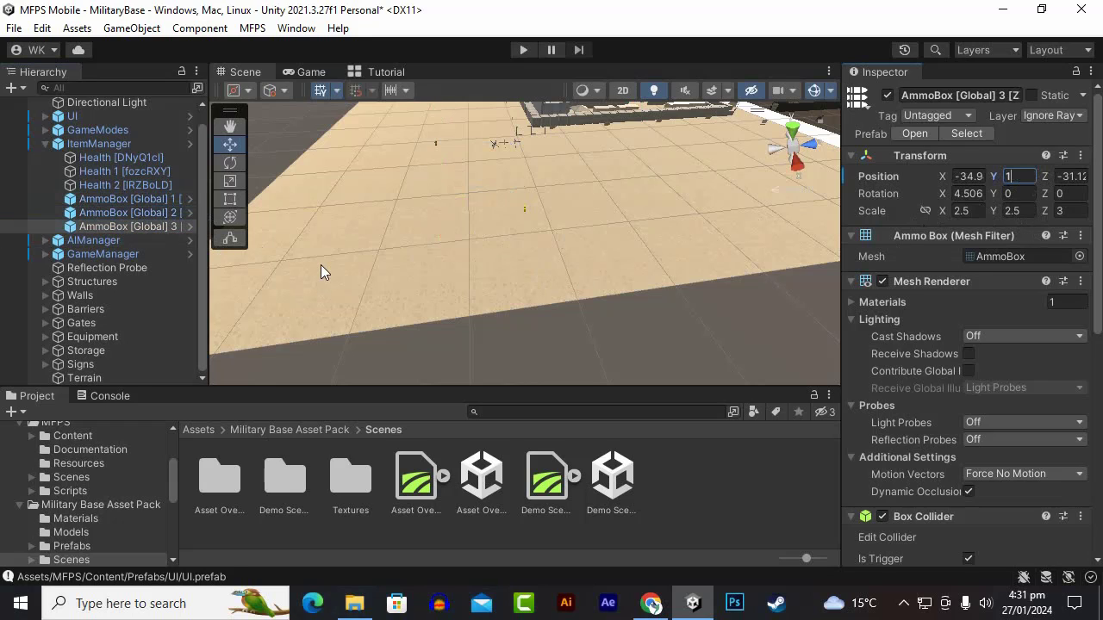
Move ItemManager with all its items along the Z axis to about 36.6, between the rows of tents.
left_click(110, 155)
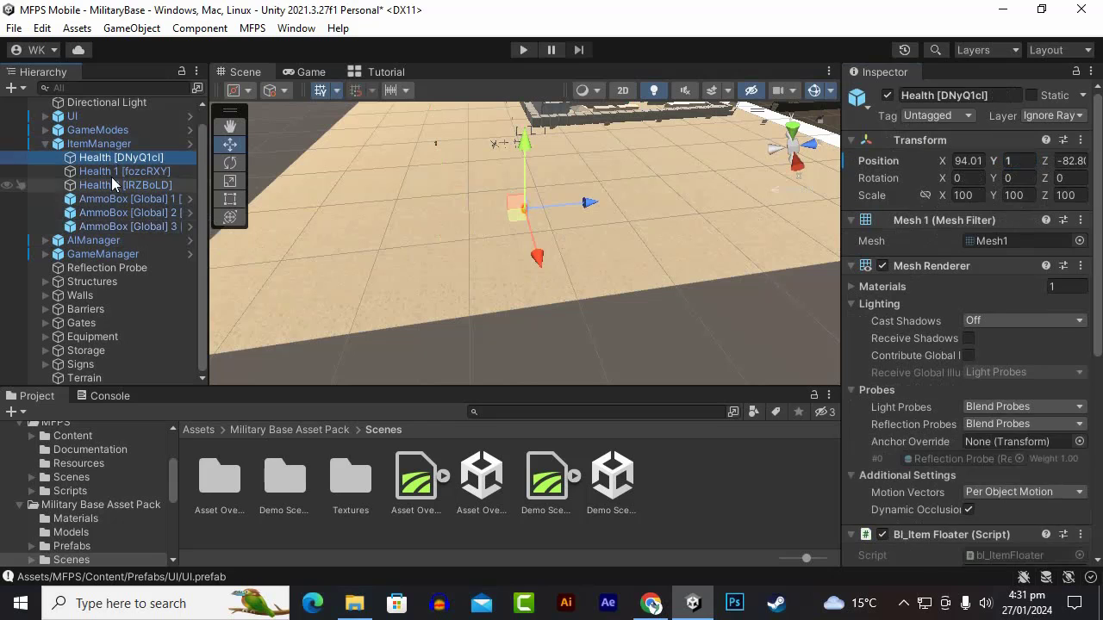
left_click(123, 228, "shift")
left_click(108, 146)
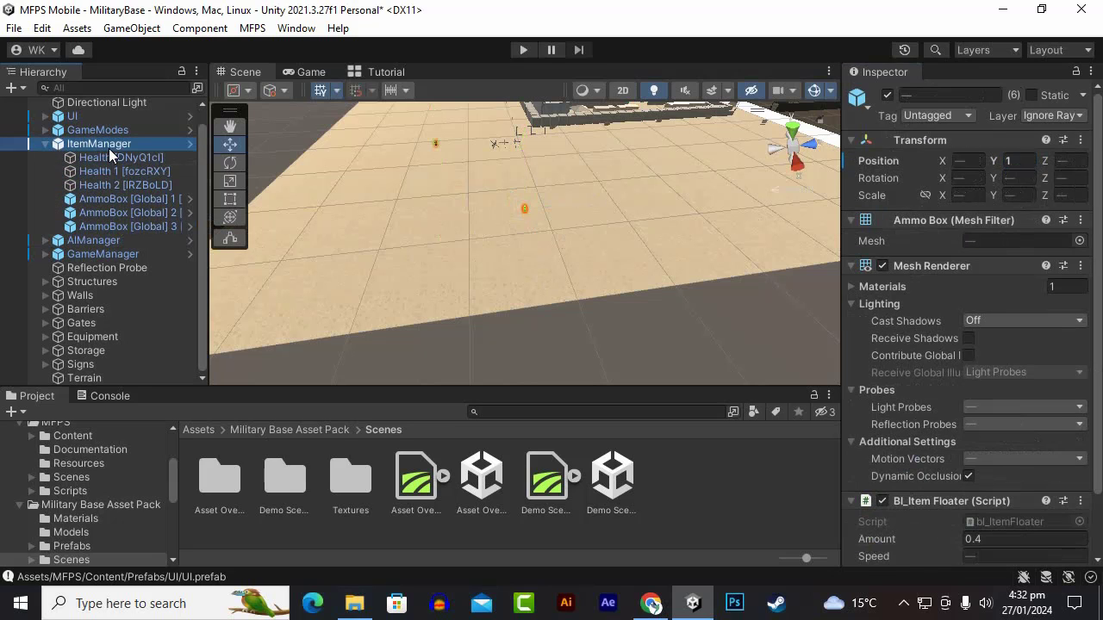
key("f")
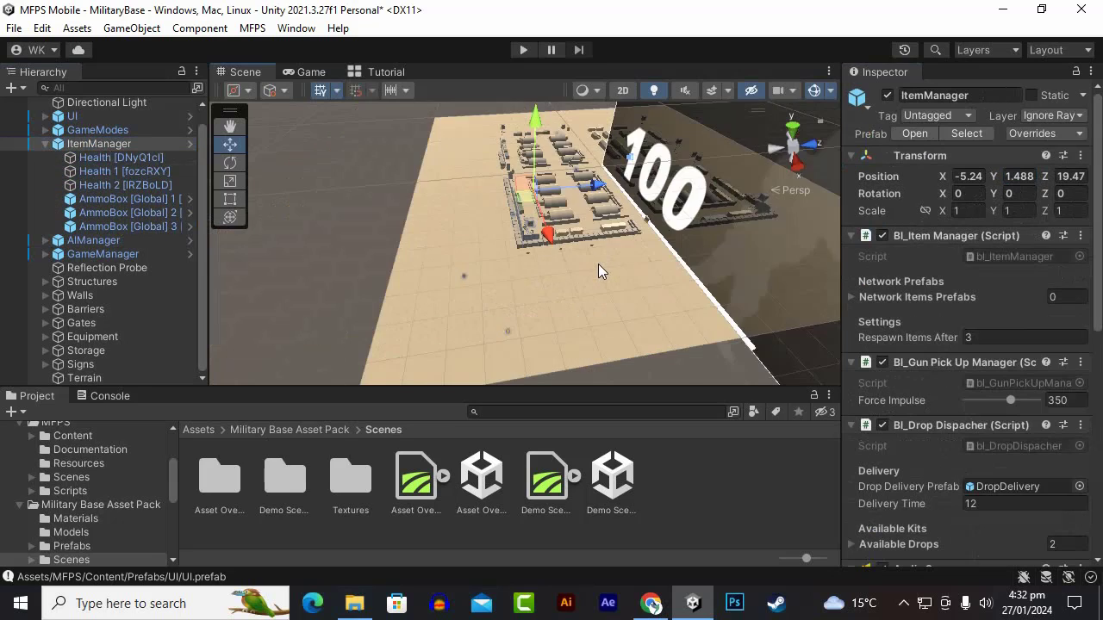
scroll(575, 277, "up", 10)
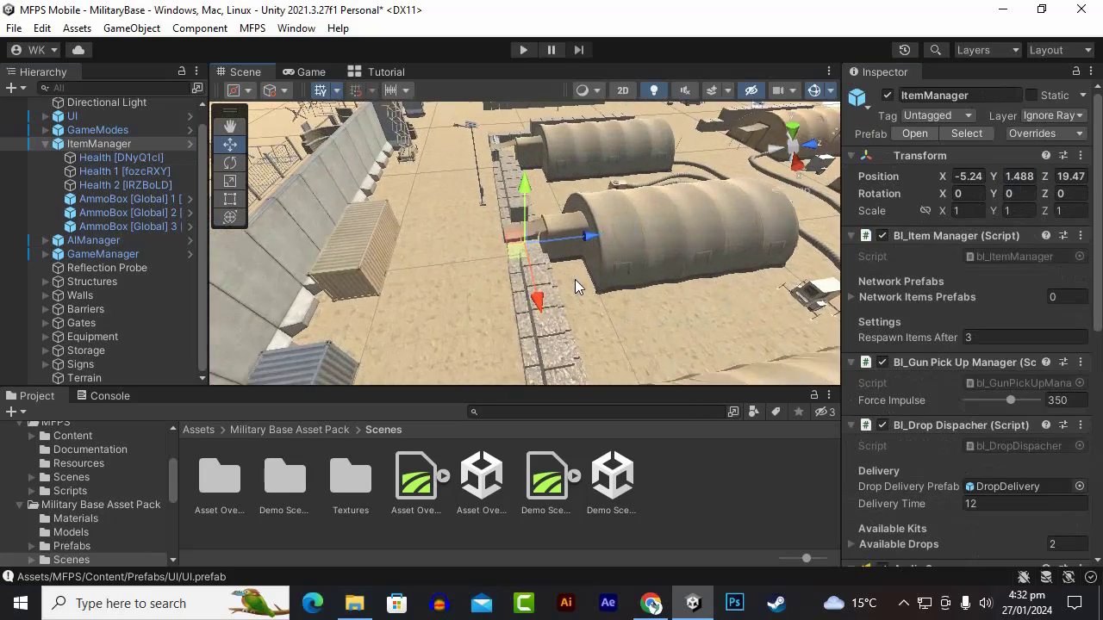
scroll(575, 279, "up", 10)
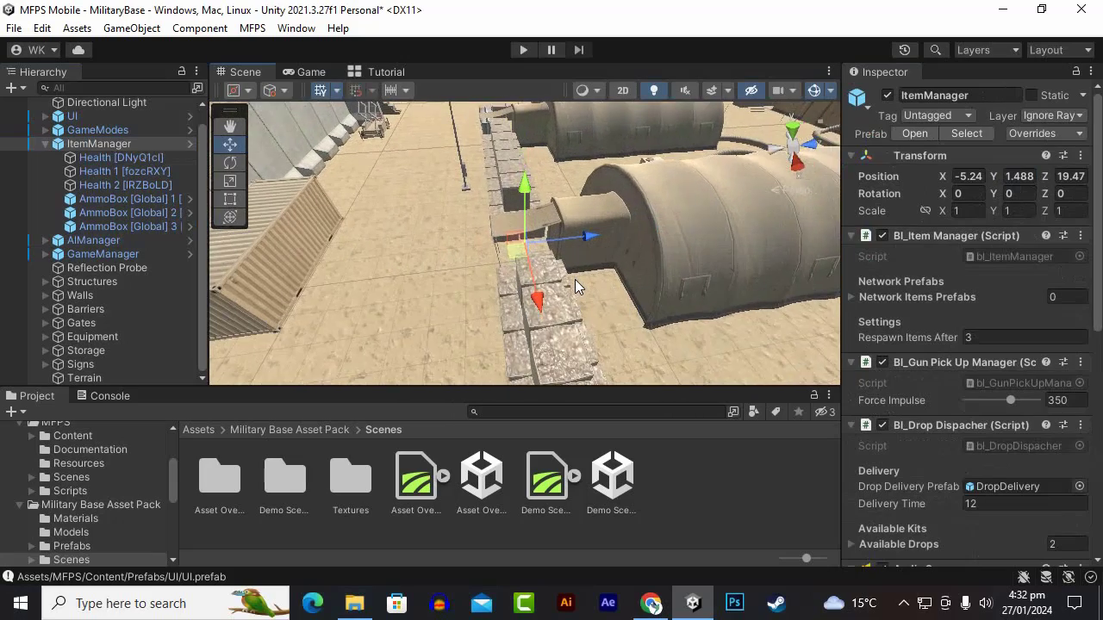
left_click_drag(503, 256, 616, 254, "alt")
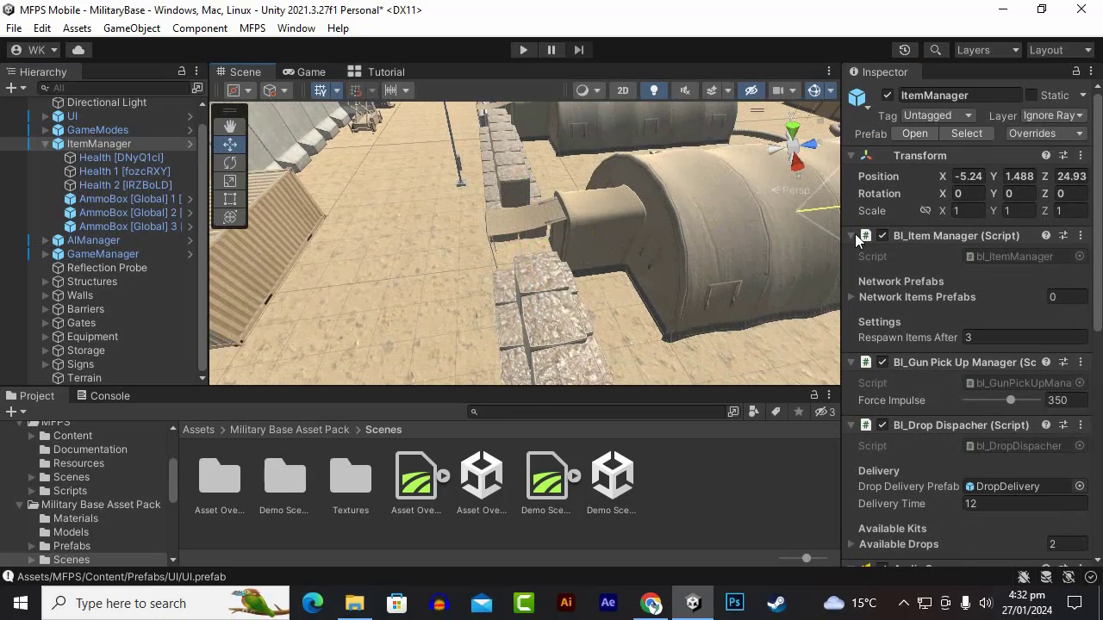
scroll(616, 253, "down", 6)
scroll(615, 266, "down", 5)
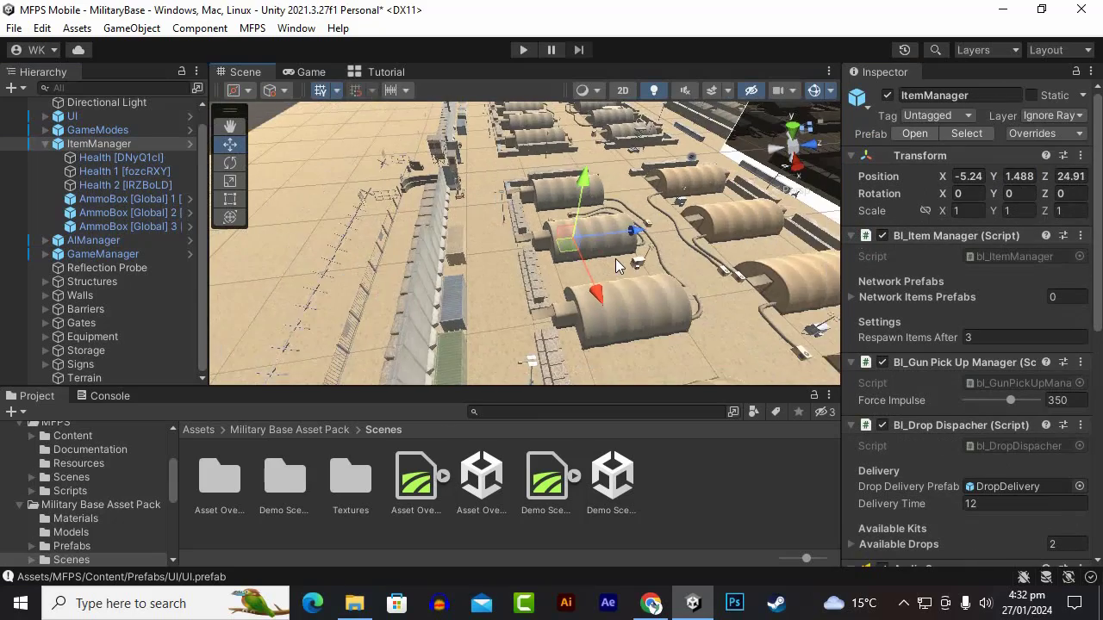
left_click_drag(633, 252, 710, 234)
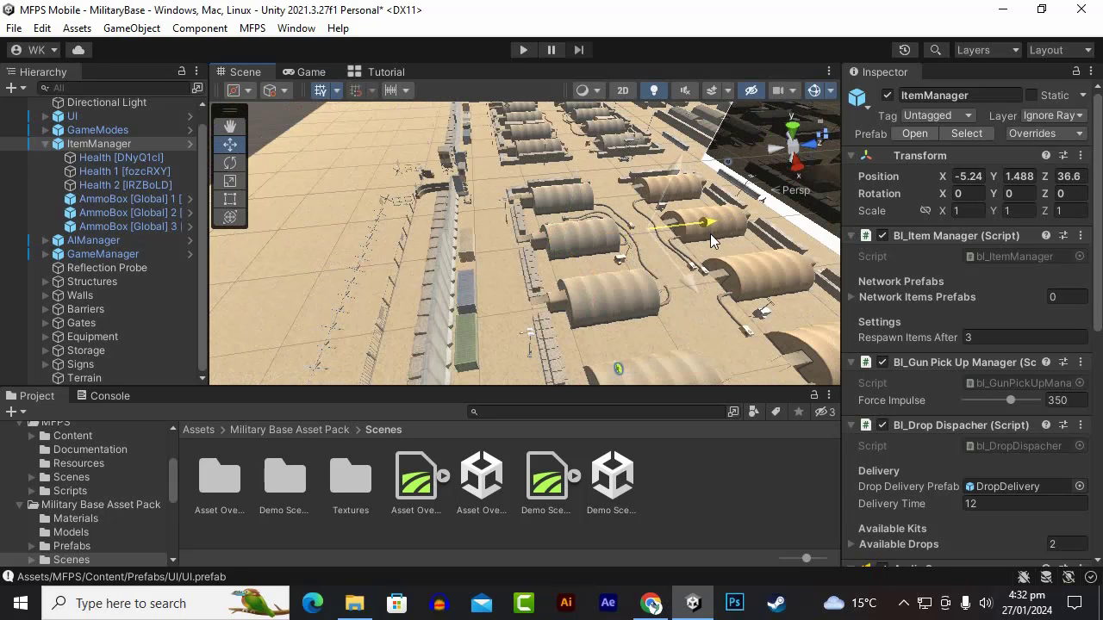
scroll(662, 307, "down", 5)
scroll(662, 307, "up", 4)
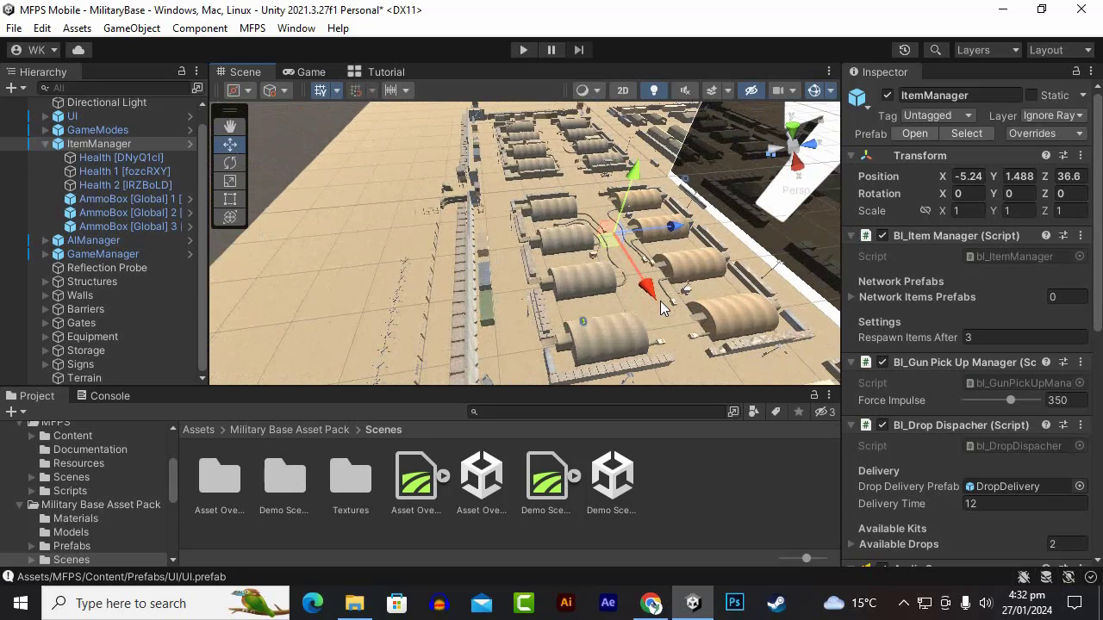
Move the first Health item from the outer desert into the base beside the containers, to about X 53 and Z -72.1.
mouse_move(651, 321)
left_mouse_down("alt")
mouse_move(692, 242)
mouse_move(685, 207)
left_mouse_up("alt")
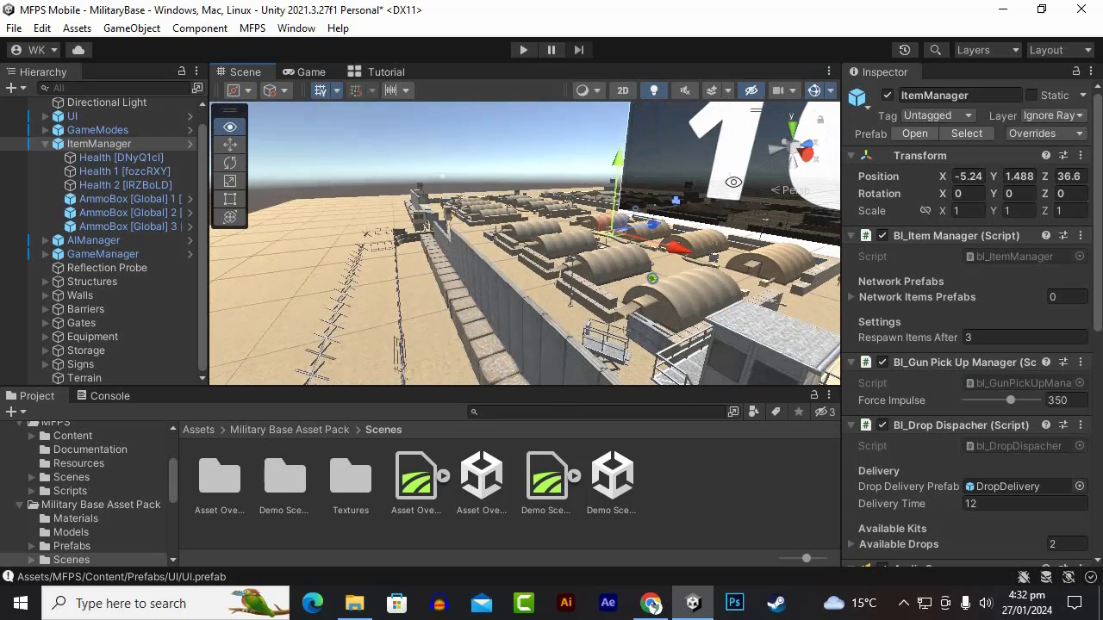
left_click(118, 161)
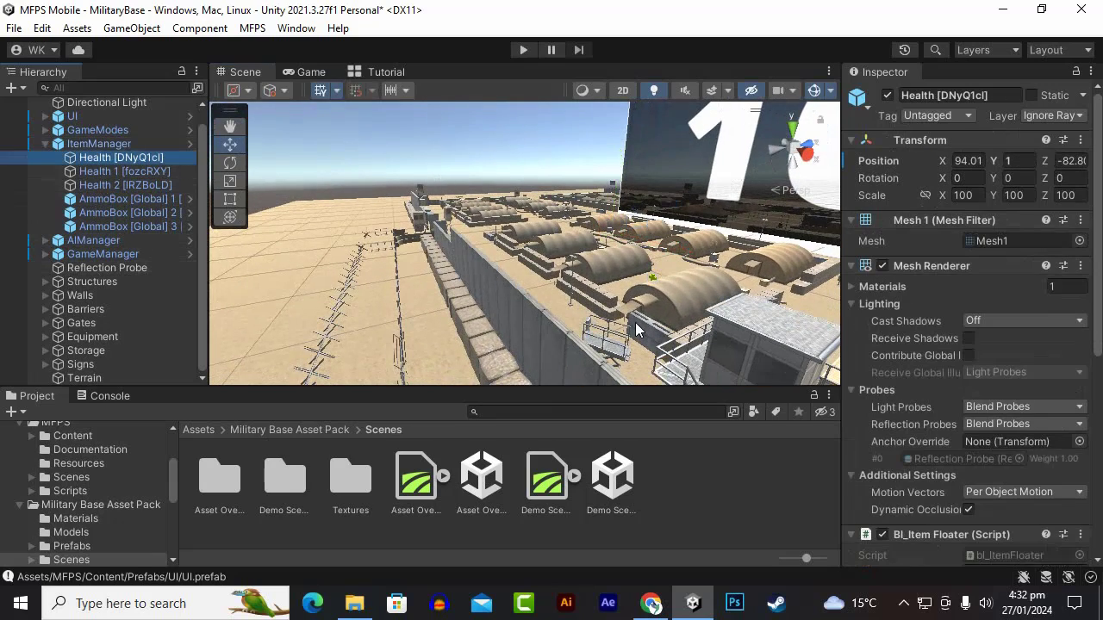
key("f")
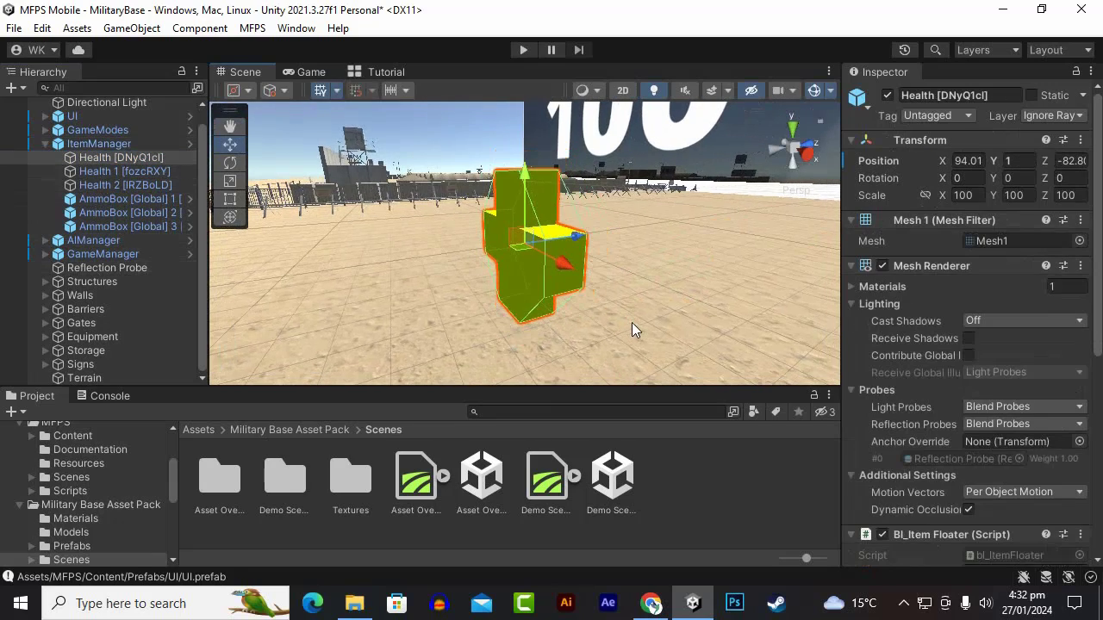
scroll(631, 322, "down", 2)
mouse_move(632, 322)
left_mouse_down("alt")
mouse_move(571, 301)
mouse_move(626, 340)
mouse_move(719, 300)
left_mouse_up("alt")
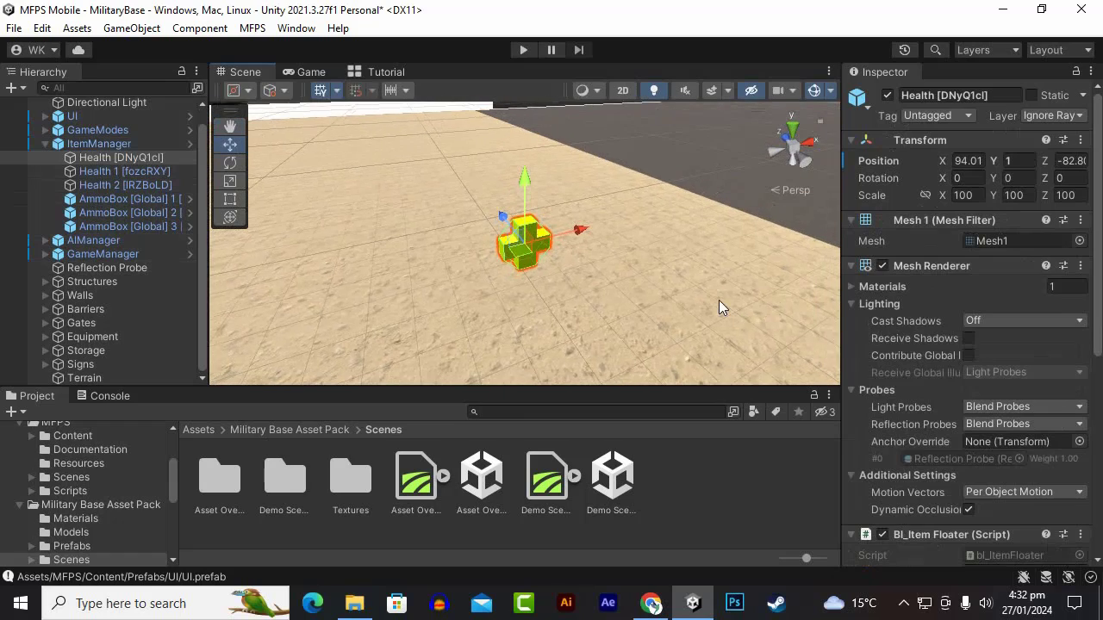
scroll(718, 299, "down", 3)
scroll(719, 299, "down", 8)
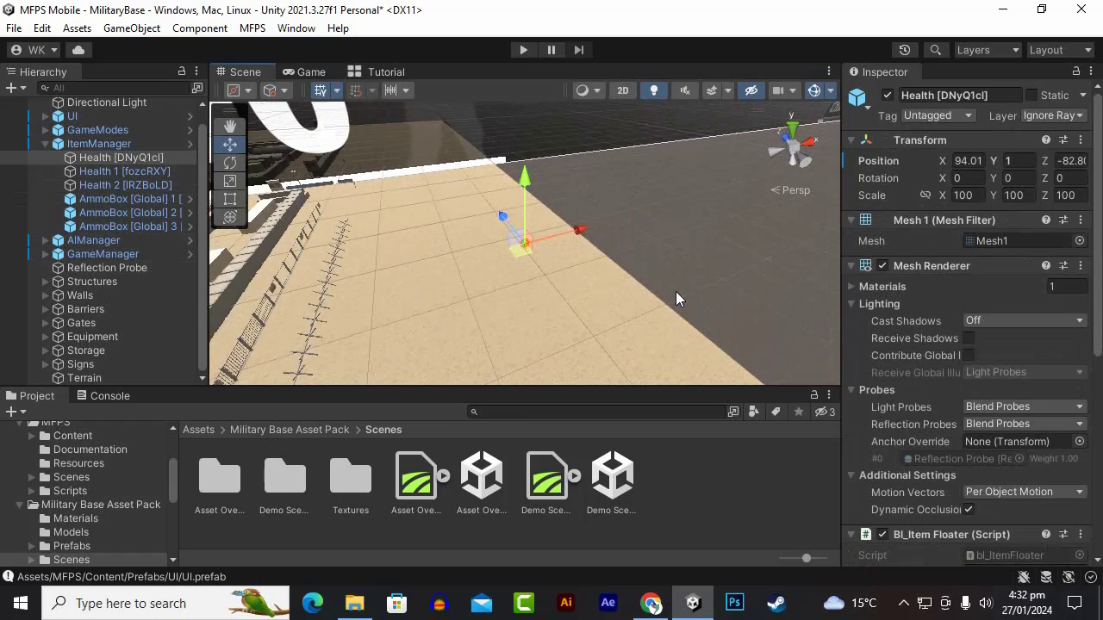
left_click_drag(579, 228, 346, 321)
left_click_drag(332, 263, 339, 231)
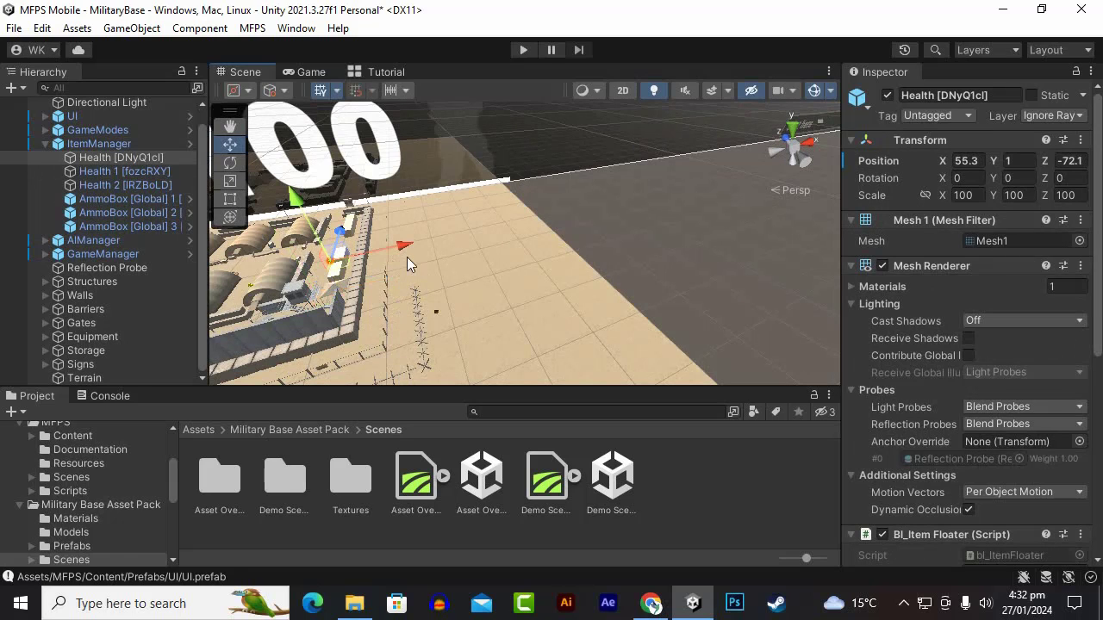
left_click_drag(398, 250, 389, 250)
Lower the first Health item close to the ground between the light pole and the containers, to about Y -0.81.
key("f")
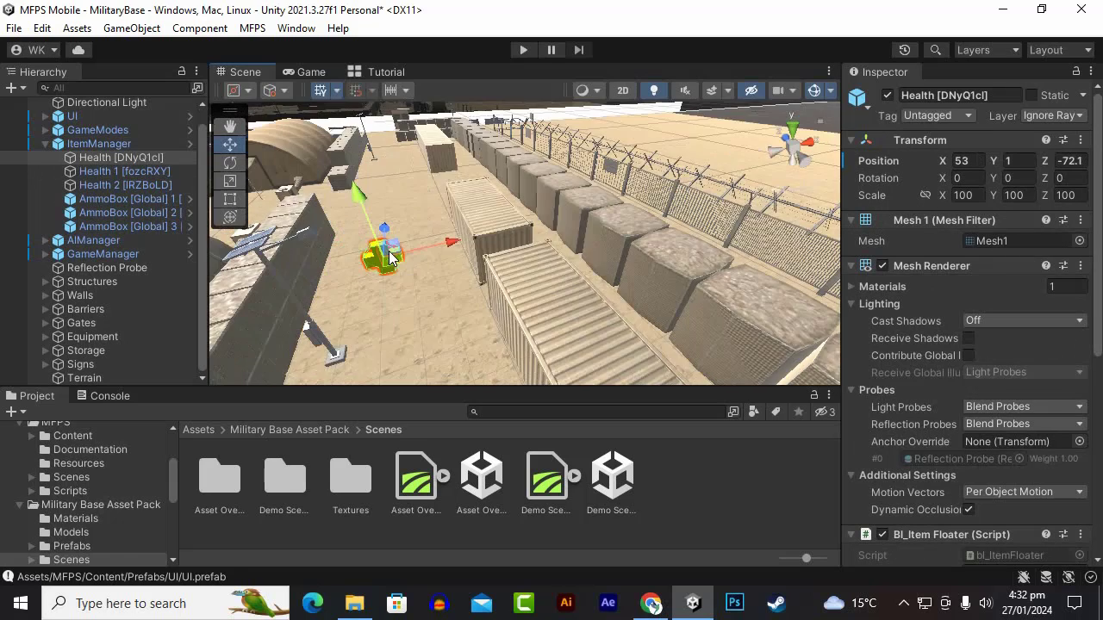
mouse_move(525, 182)
left_mouse_down()
mouse_move(530, 348)
mouse_move(536, 292)
left_mouse_up()
scroll(536, 292, "down", 2)
scroll(536, 291, "down", 2)
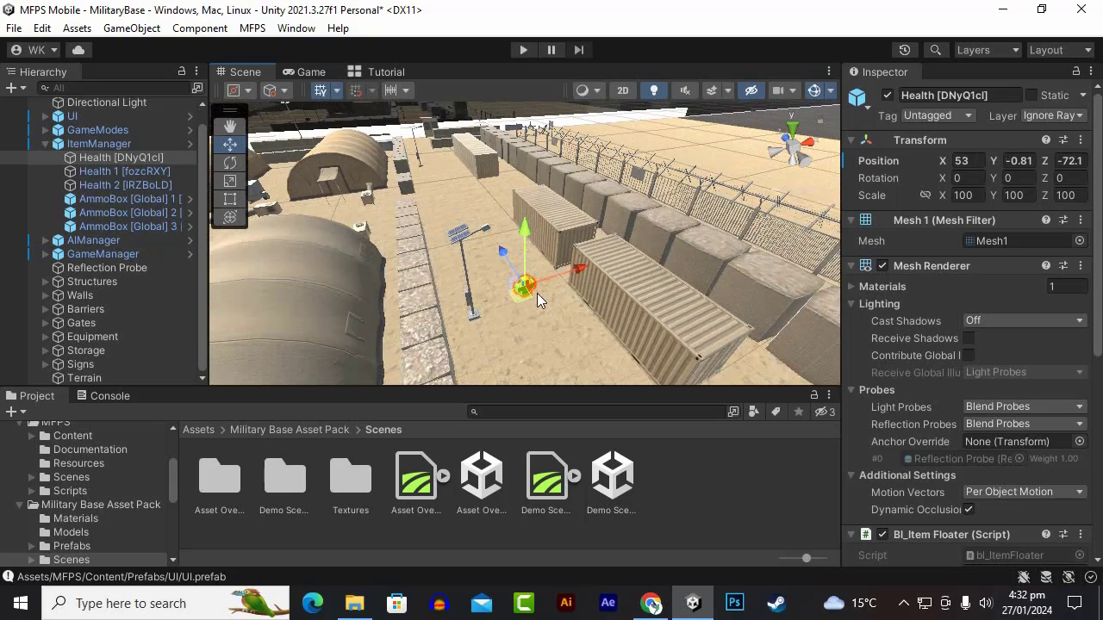
Move Health 1 along X to about 46.01 and lower it close to the ground, to about Y -0.92.
left_click(125, 171)
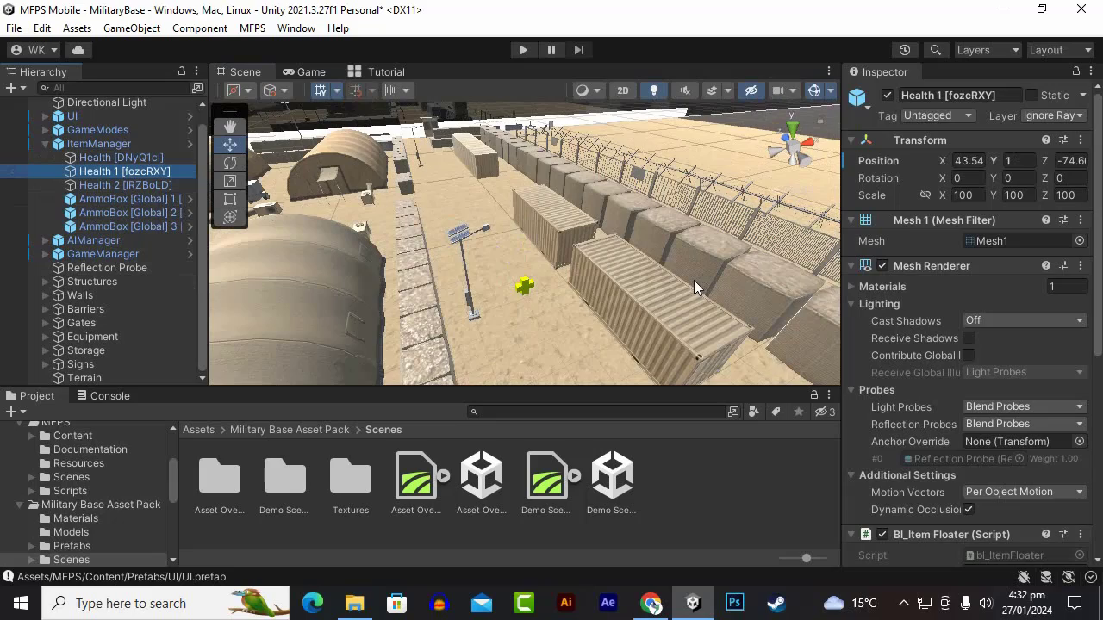
key("f")
left_click_drag(566, 243, 249, 290)
scroll(371, 268, "down", 5)
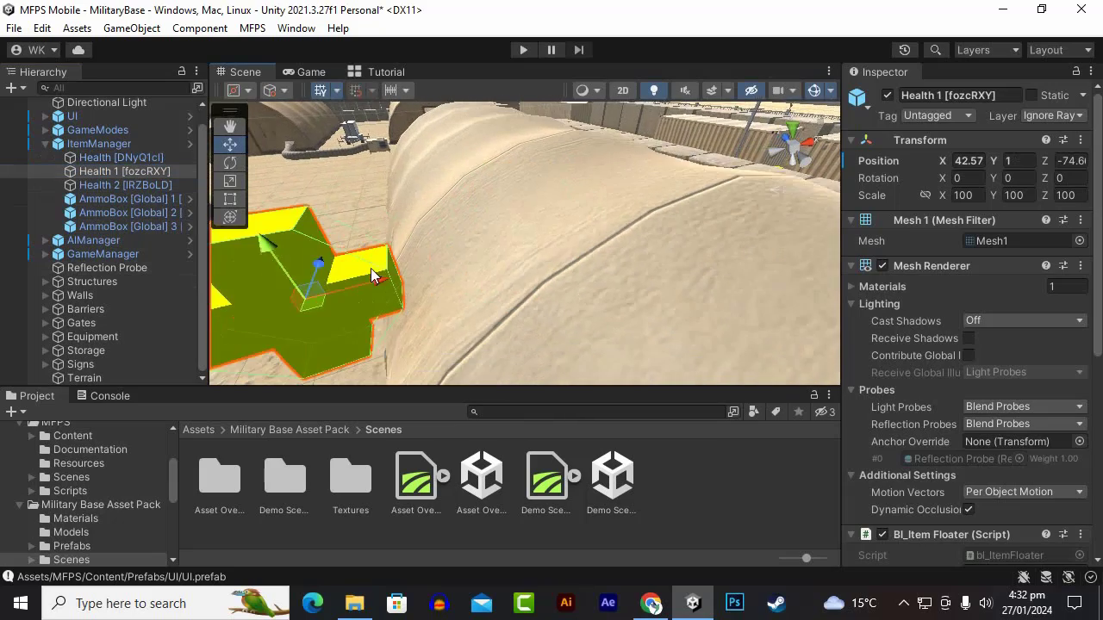
scroll(440, 272, "down", 5)
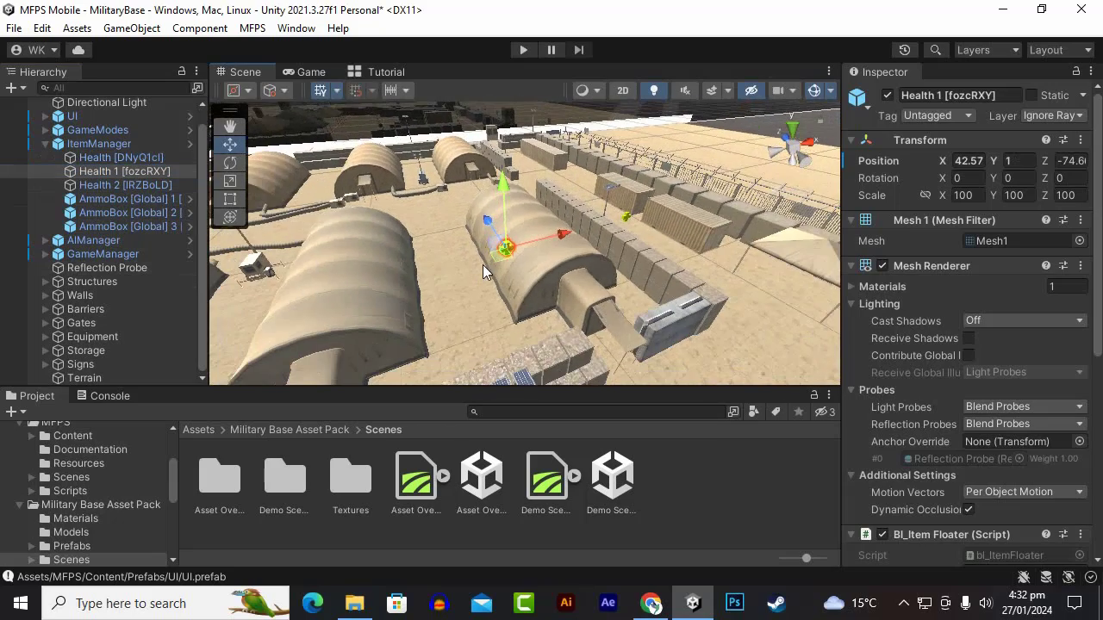
left_click_drag(561, 246, 621, 269)
key("f")
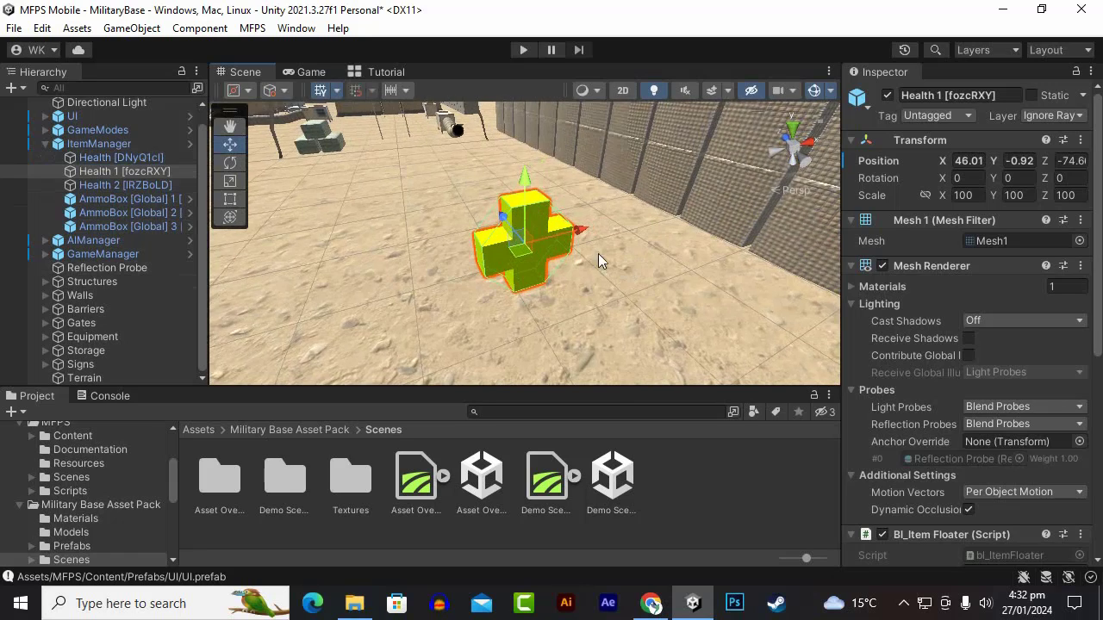
Fine-tune Health 1 in front of the tent's doorway, to about X 45.37, Y -1.019 and Z -73.5.
mouse_move(563, 250)
left_mouse_down("alt")
mouse_move(655, 241)
mouse_move(574, 248)
left_mouse_up("alt")
mouse_move(458, 250)
left_mouse_down()
mouse_move(332, 249)
mouse_move(517, 256)
mouse_move(419, 180)
mouse_move(826, 162)
mouse_move(582, 251)
left_mouse_up()
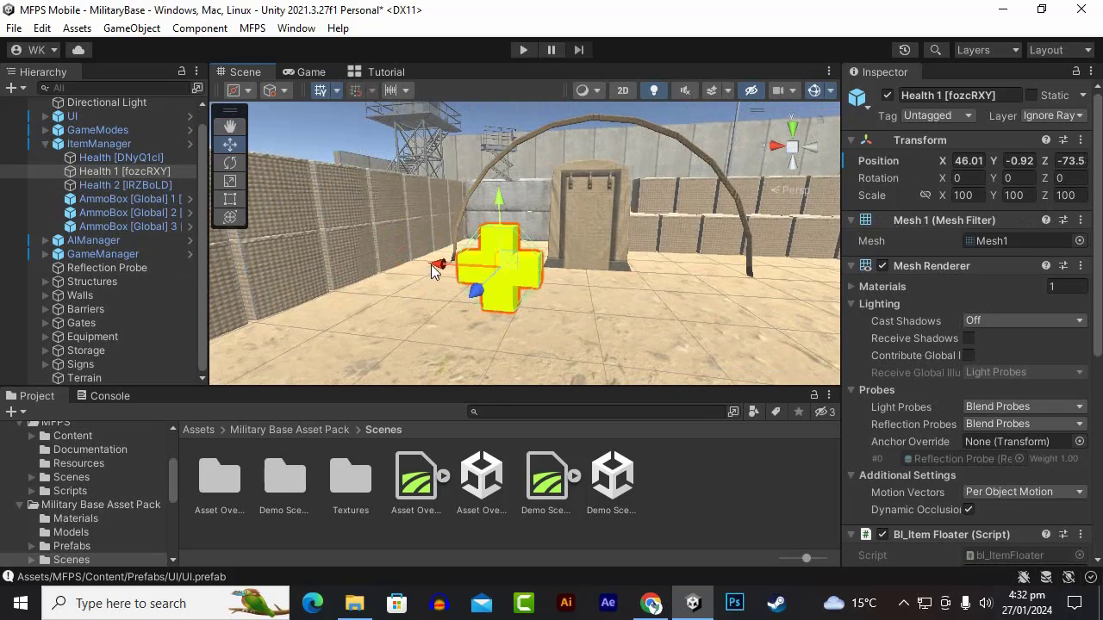
left_click_drag(435, 263, 572, 210)
Lower Health 2 close to the ground on the open lane between the barriers, to about Y -0.62.
left_click(128, 199)
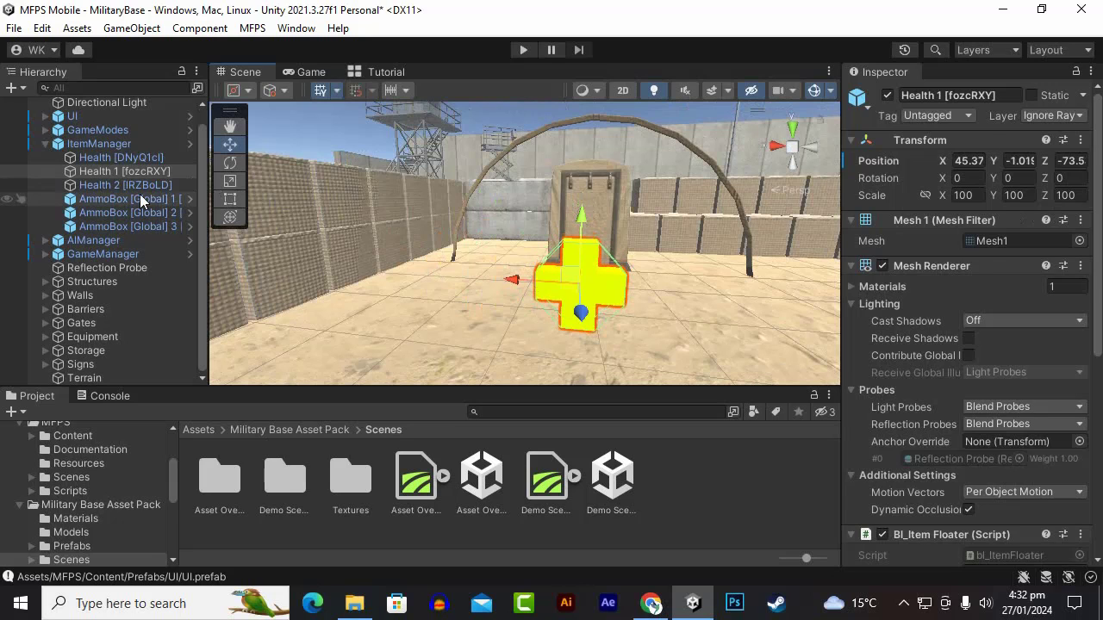
left_click(125, 186)
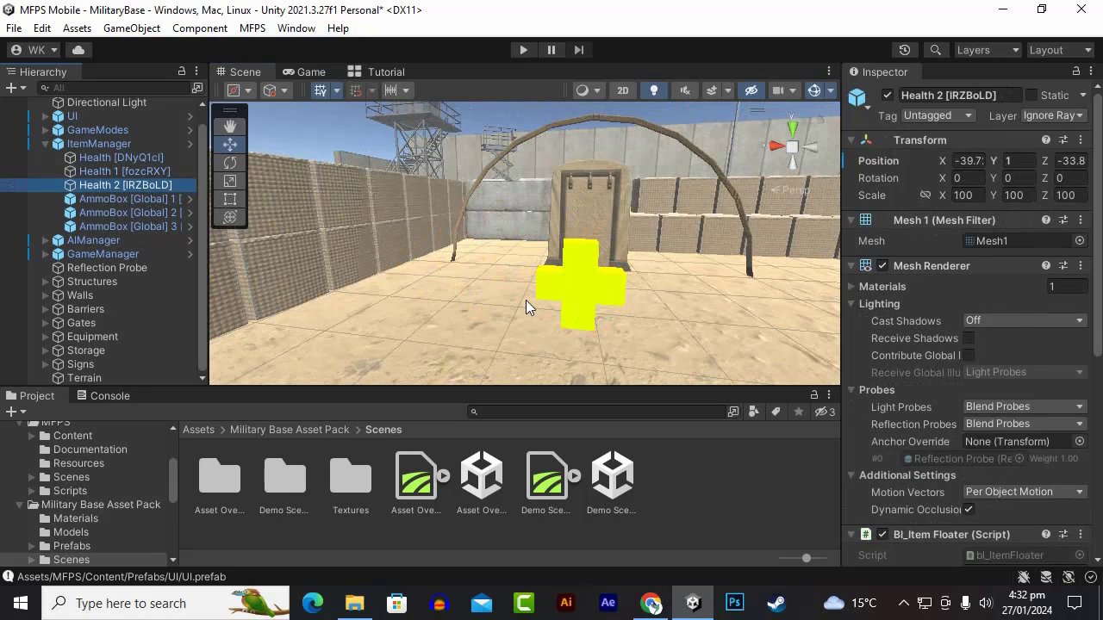
key("f")
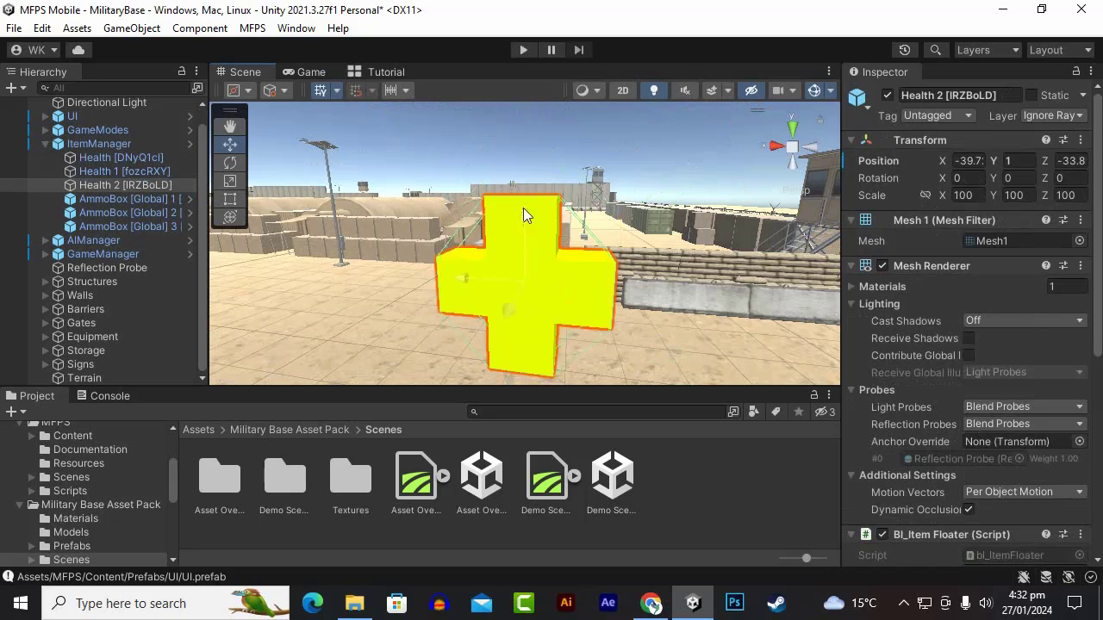
mouse_move(523, 215)
left_mouse_down()
mouse_move(511, 280)
mouse_move(257, 363)
mouse_move(357, 332)
mouse_move(421, 292)
left_mouse_up()
scroll(510, 280, "down", 5)
mouse_move(522, 218)
left_mouse_down()
mouse_move(529, 207)
mouse_move(525, 311)
mouse_move(532, 245)
mouse_move(528, 259)
left_mouse_up()
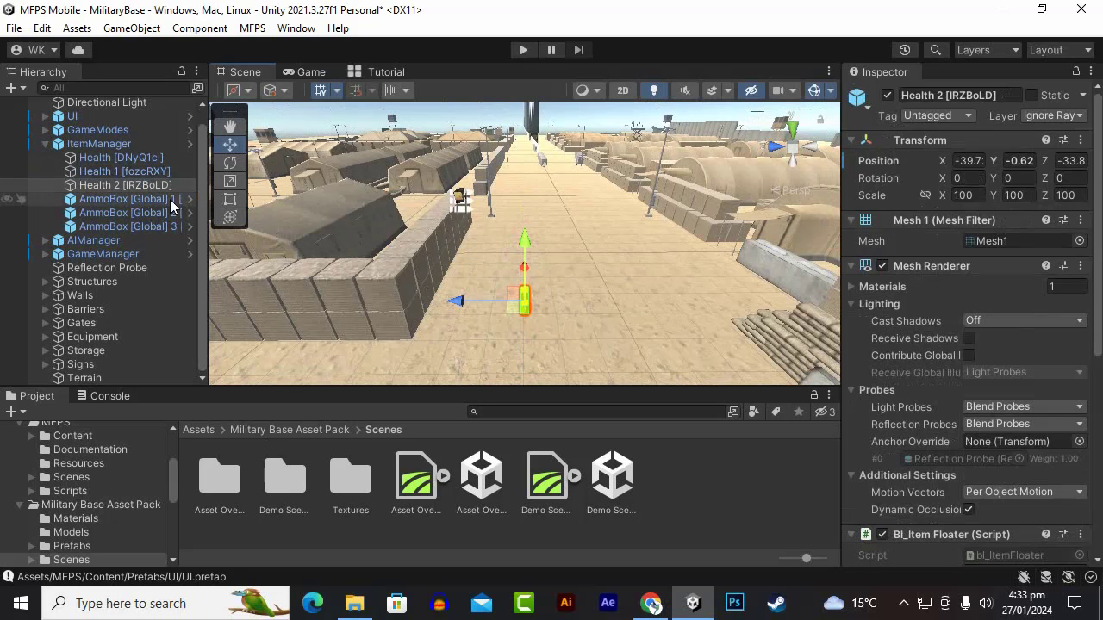
Move AmmoBox [Global] 1 off the concrete barrier and down to the ground beside it, to about Y -1.32 and Z -34.8.
left_click(127, 199)
key("f")
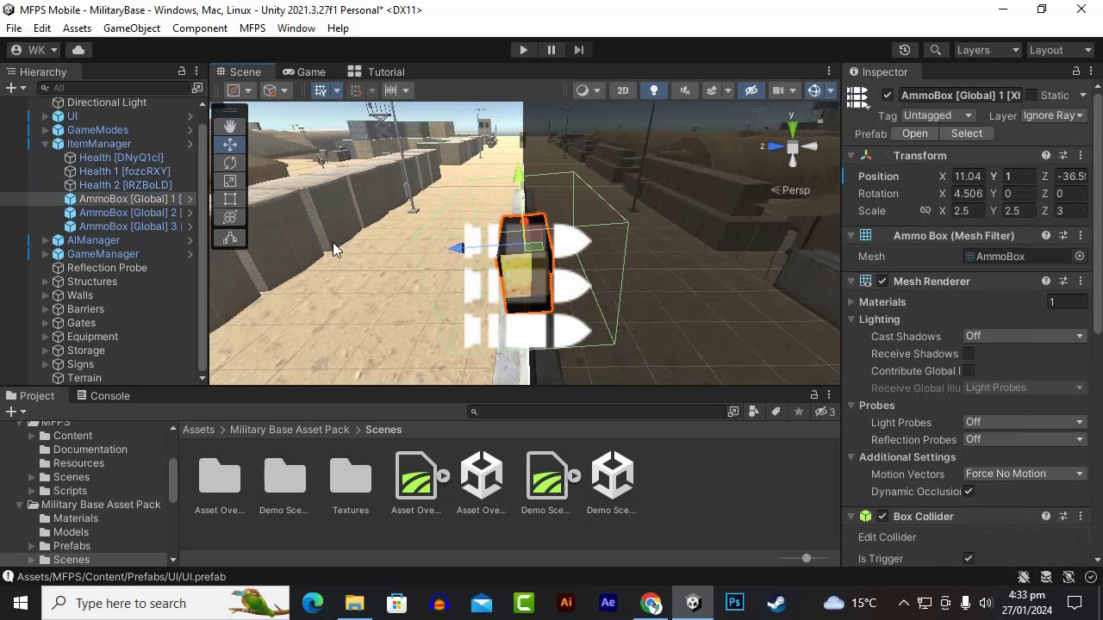
left_click_drag(361, 229, 655, 185, "alt")
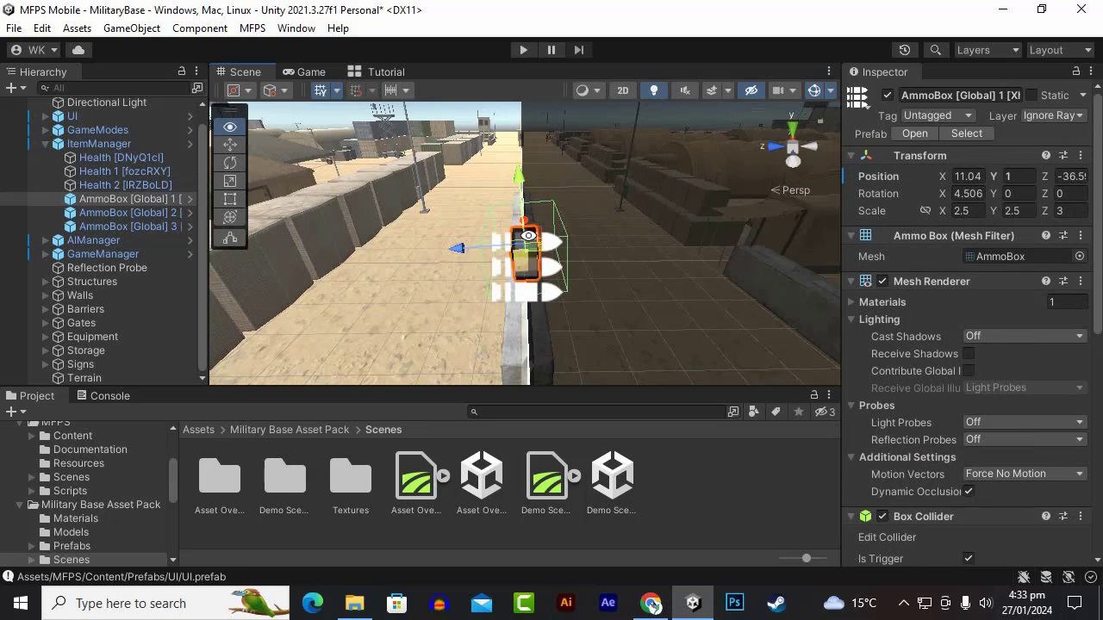
left_click_drag(456, 204, 259, 306)
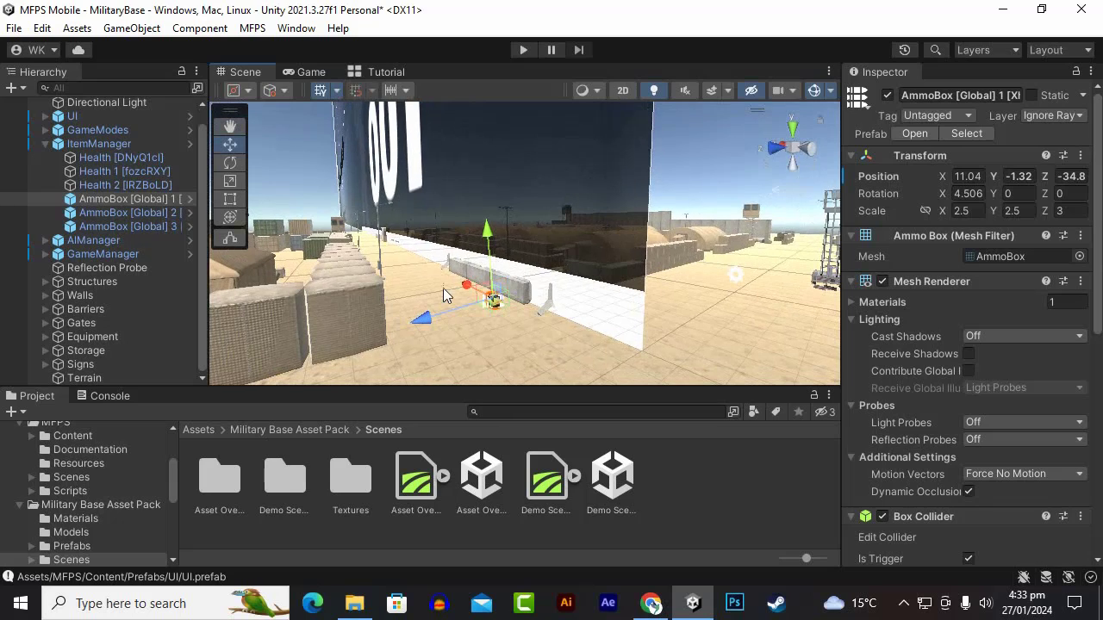
Move AmmoBox [Global] 2 from outside the fence into the base, to about X 42.41, Y -2 and Z -86.9.
left_click(129, 212)
key("f")
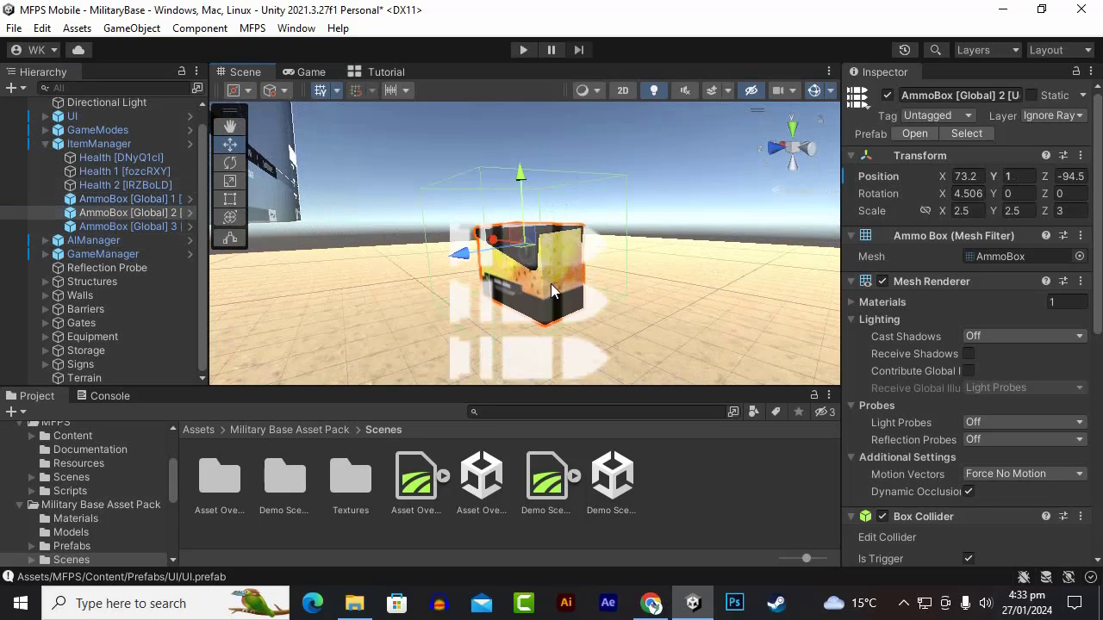
scroll(550, 284, "down", 4)
left_click_drag(525, 291, 840, 347, "alt")
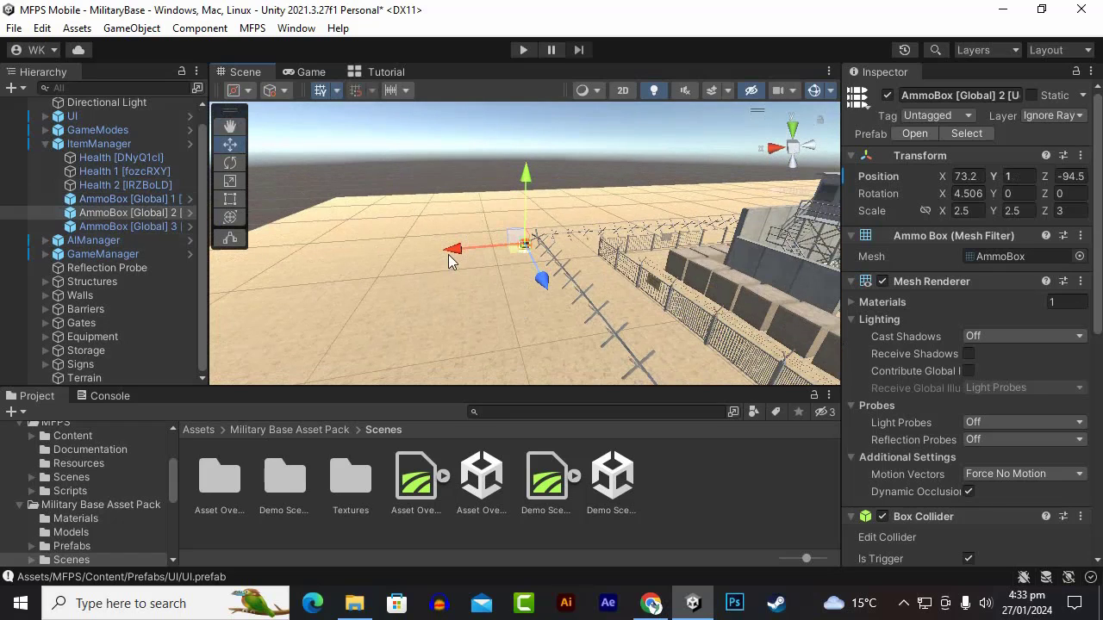
left_click_drag(454, 252, 821, 292)
scroll(758, 256, "down", 3)
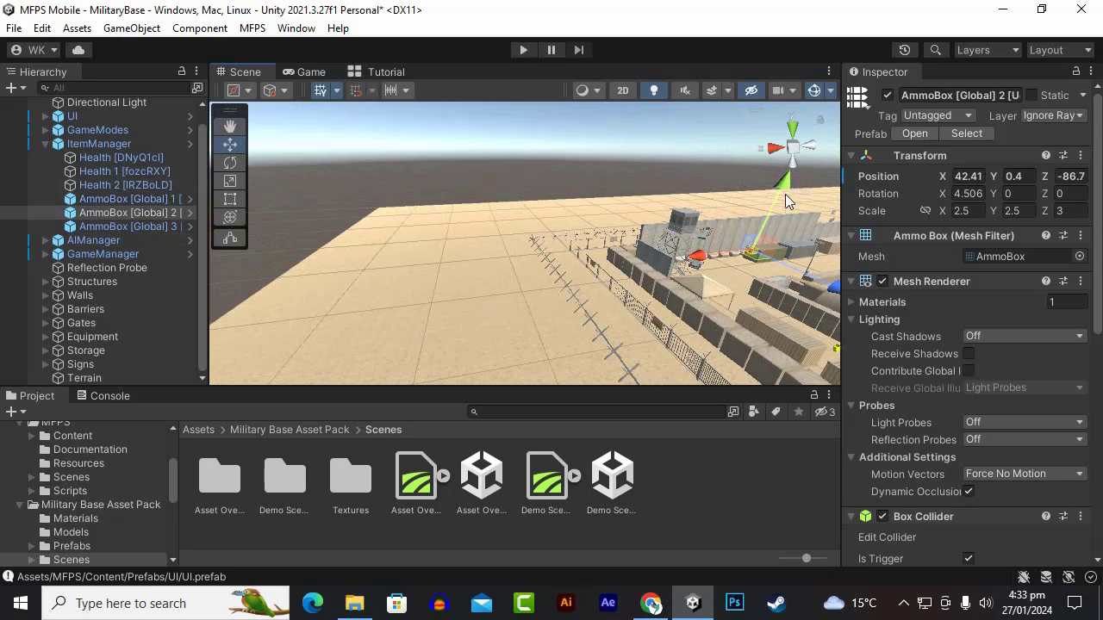
left_click_drag(761, 239, 759, 247)
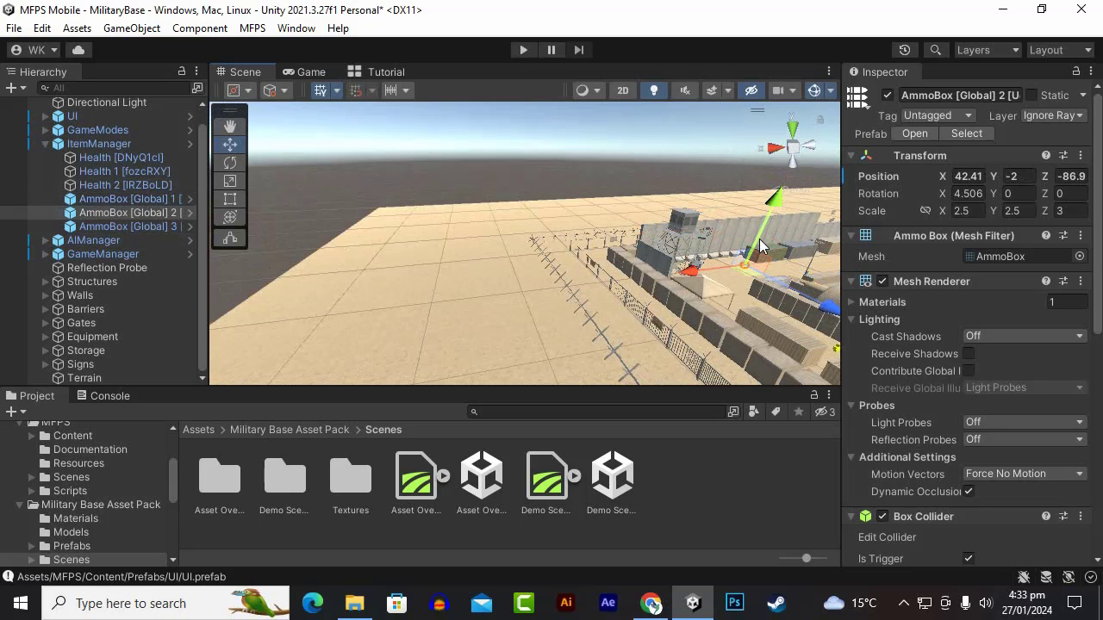
Raise AmmoBox [Global] 2 to just above the ground near the green container, to about Y -0.99.
key("f")
left_click_drag(523, 177, 542, 7)
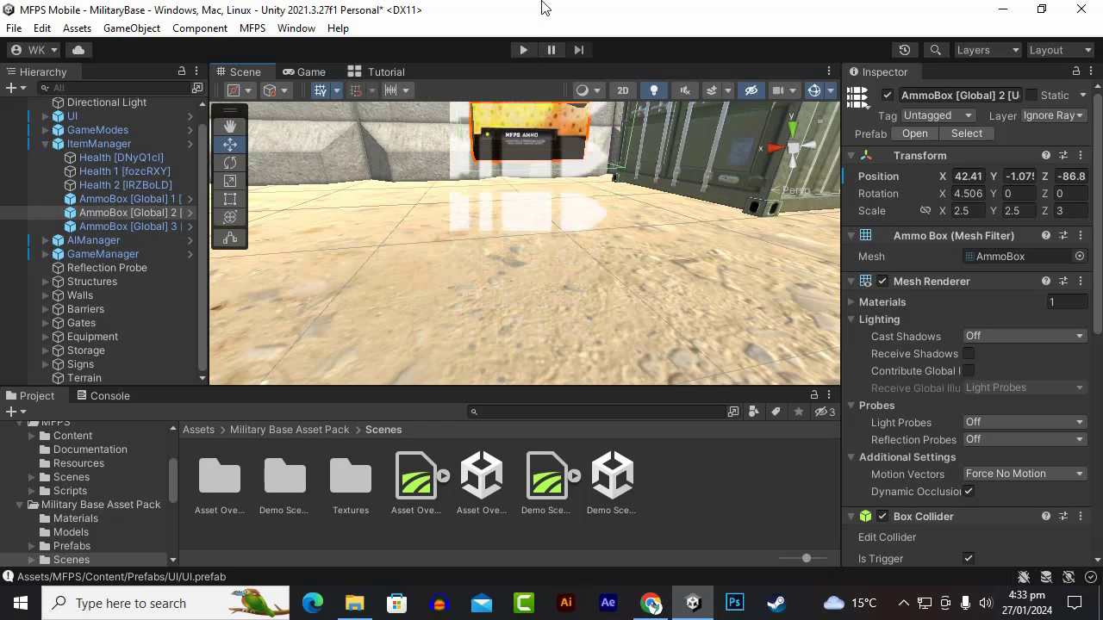
scroll(520, 265, "down", 4)
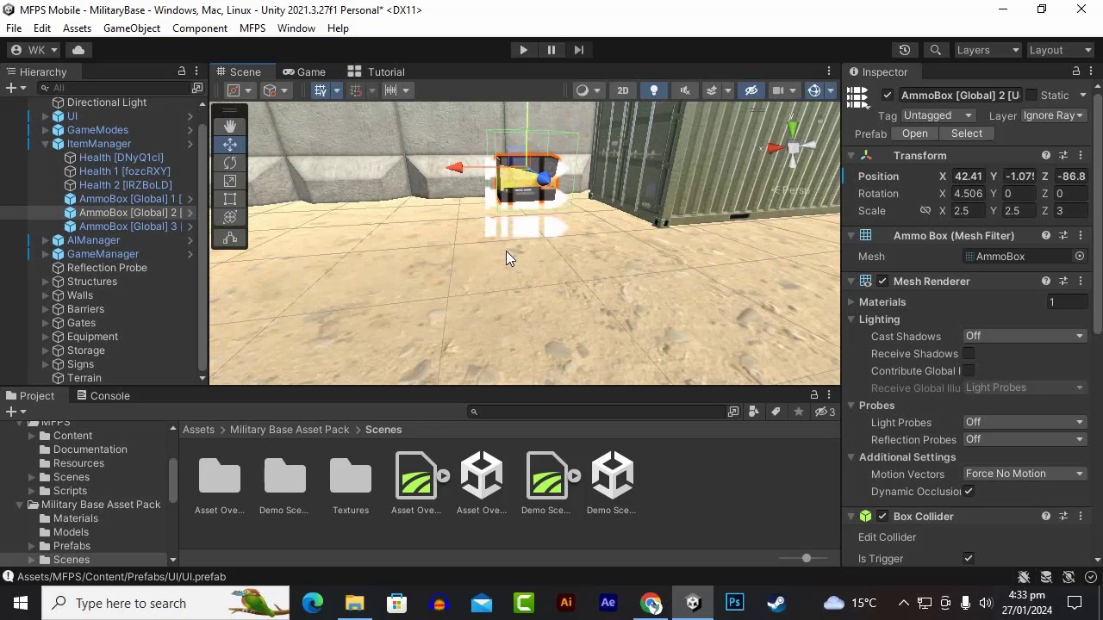
left_click_drag(506, 250, 626, 196, "alt")
left_click_drag(534, 125, 536, 110)
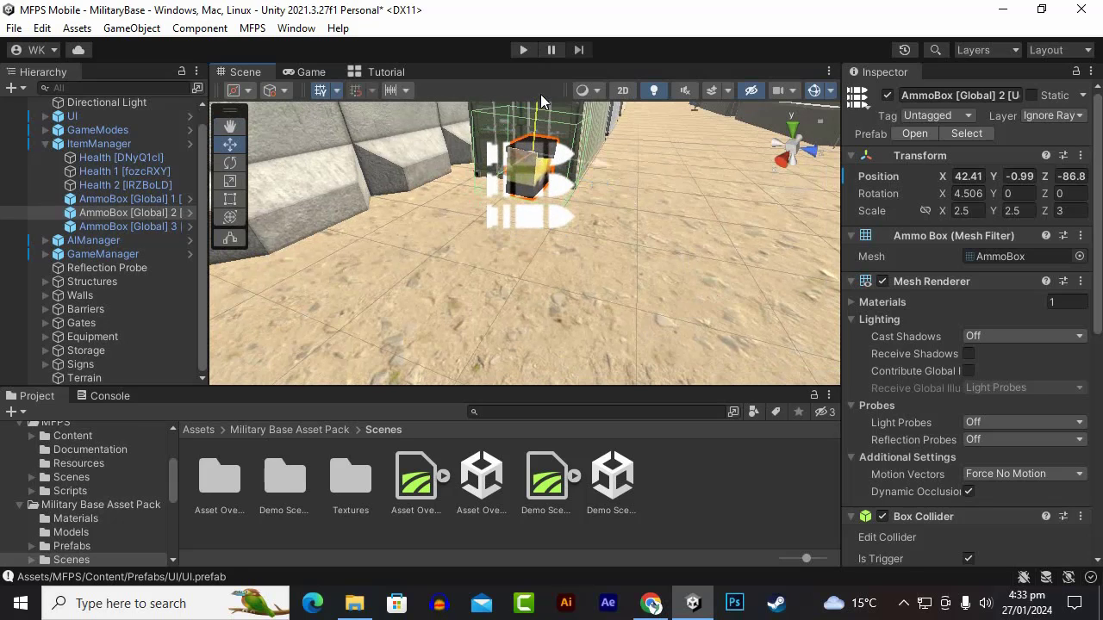
Shift AmmoBox [Global] 3 along Z to about -31.9 and lower it close to the ground, to about Y -0.92.
left_click(151, 226)
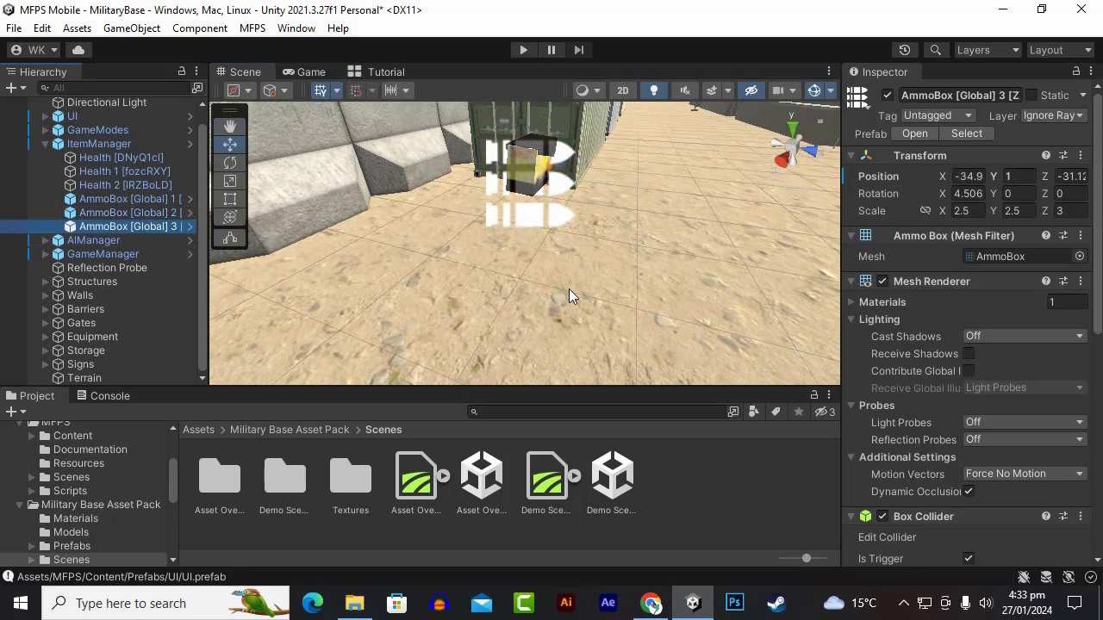
key("f")
scroll(572, 288, "down", 2)
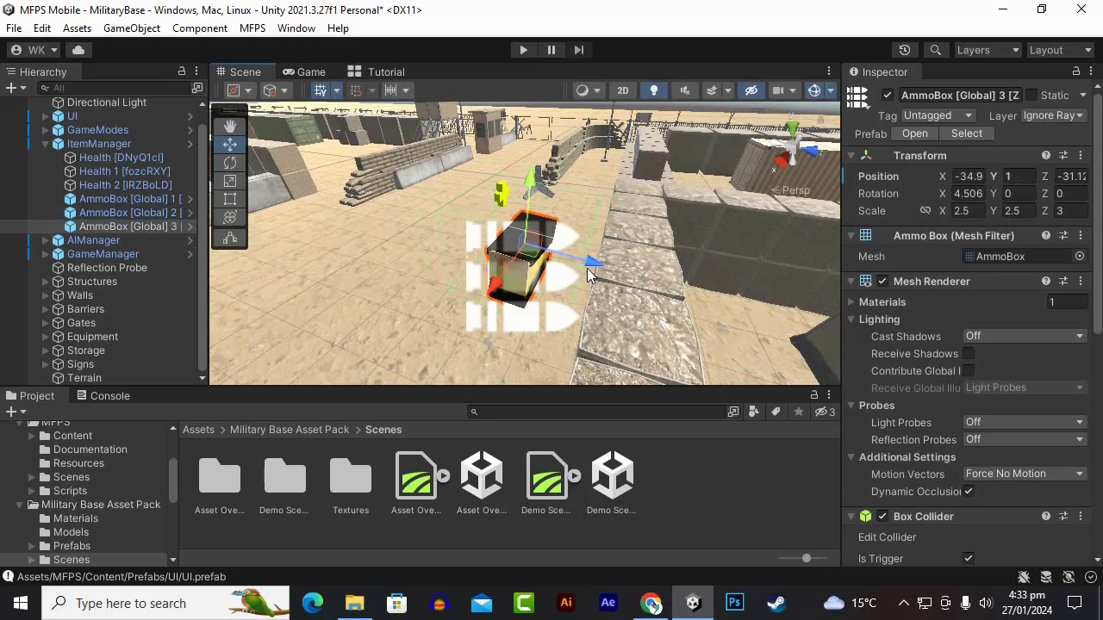
left_click_drag(588, 264, 512, 257)
left_click_drag(444, 150, 440, 363)
scroll(481, 257, "down", 1)
left_click_drag(480, 257, 624, 281, "alt")
left_click_drag(505, 334, 647, 294, "alt")
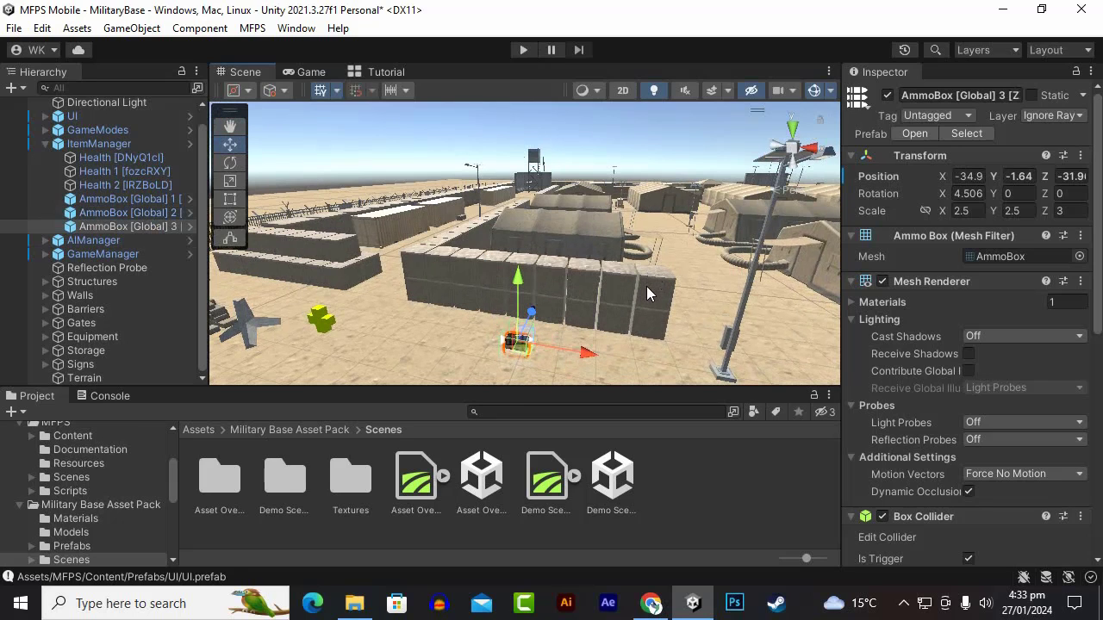
key("f")
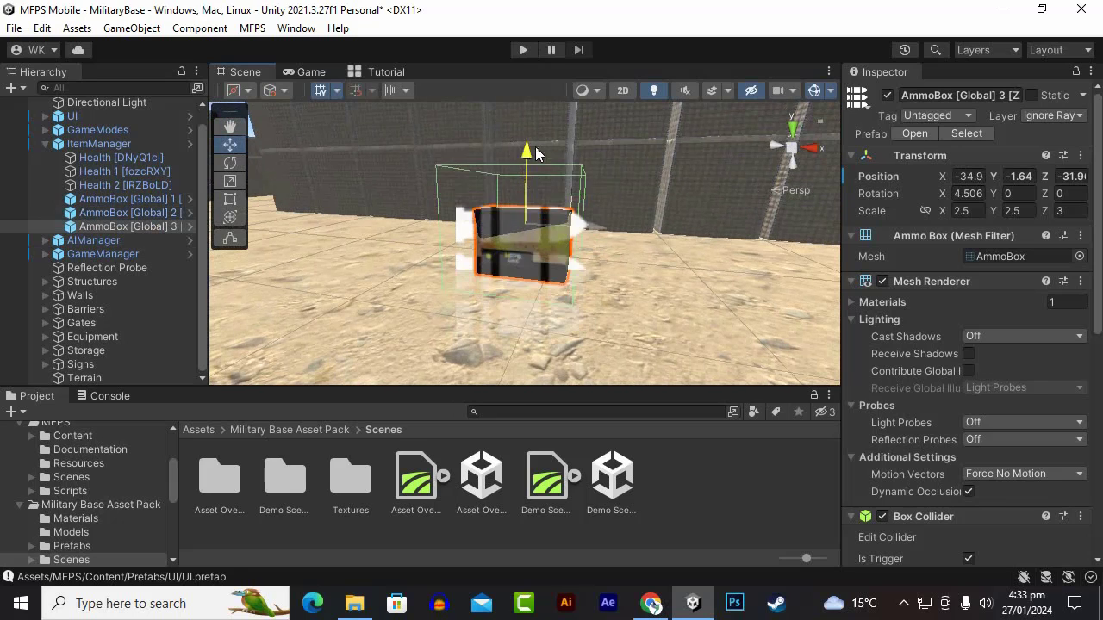
left_click_drag(535, 149, 537, 56)
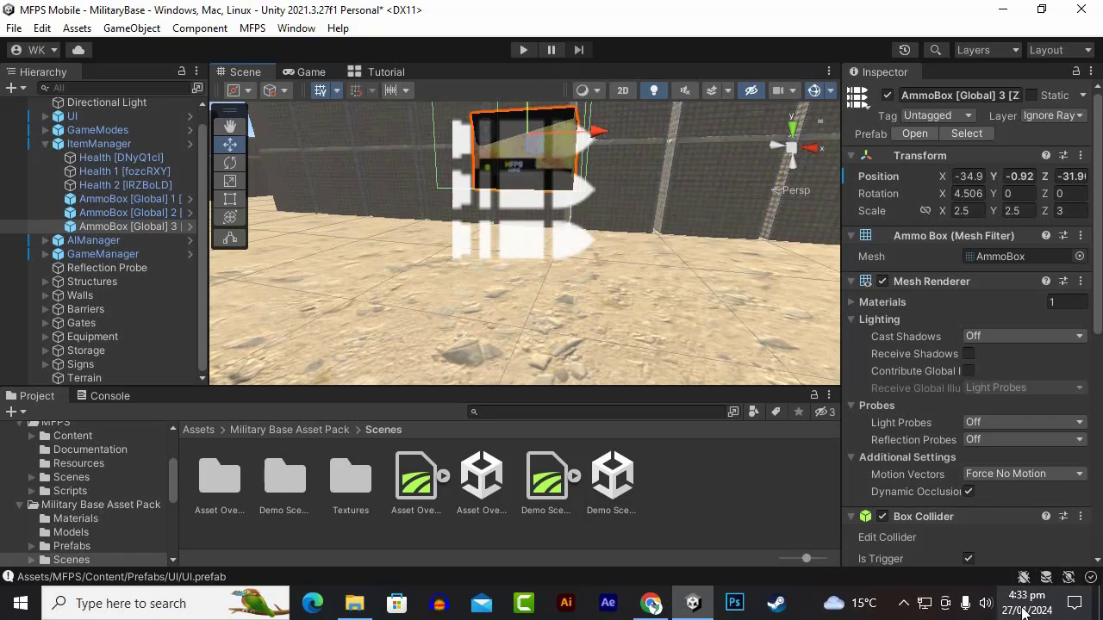
Go on to Step 4 of the Set Up Scene tutorial and read how to create team spawn points.
left_click(905, 608)
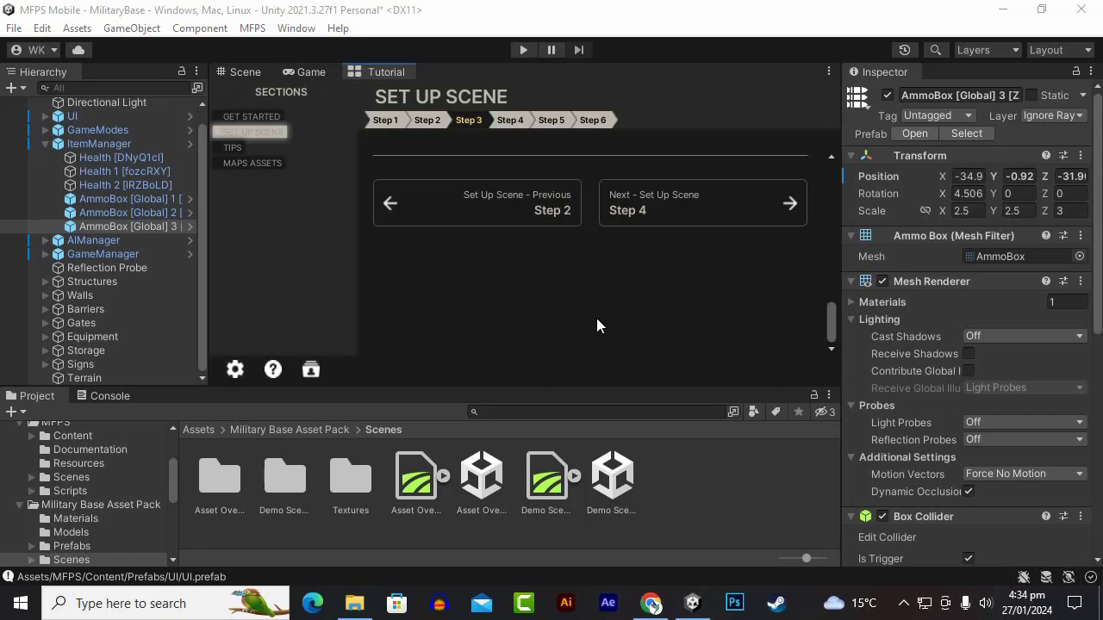
scroll(596, 318, "up", 4)
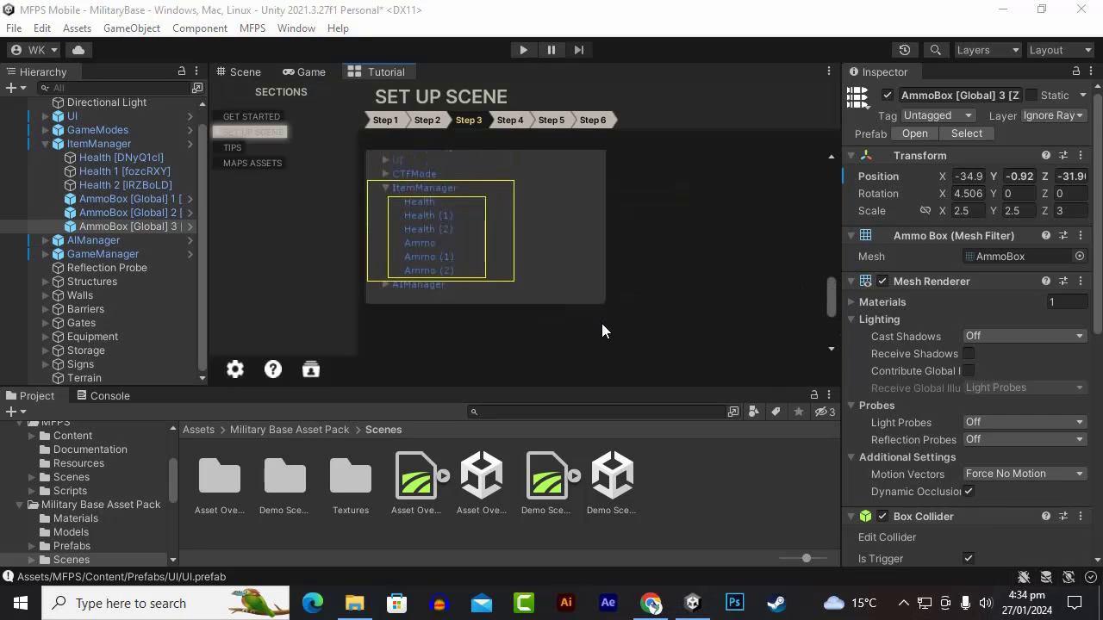
scroll(602, 324, "down", 4)
scroll(586, 317, "up", 4)
scroll(450, 239, "down", 4)
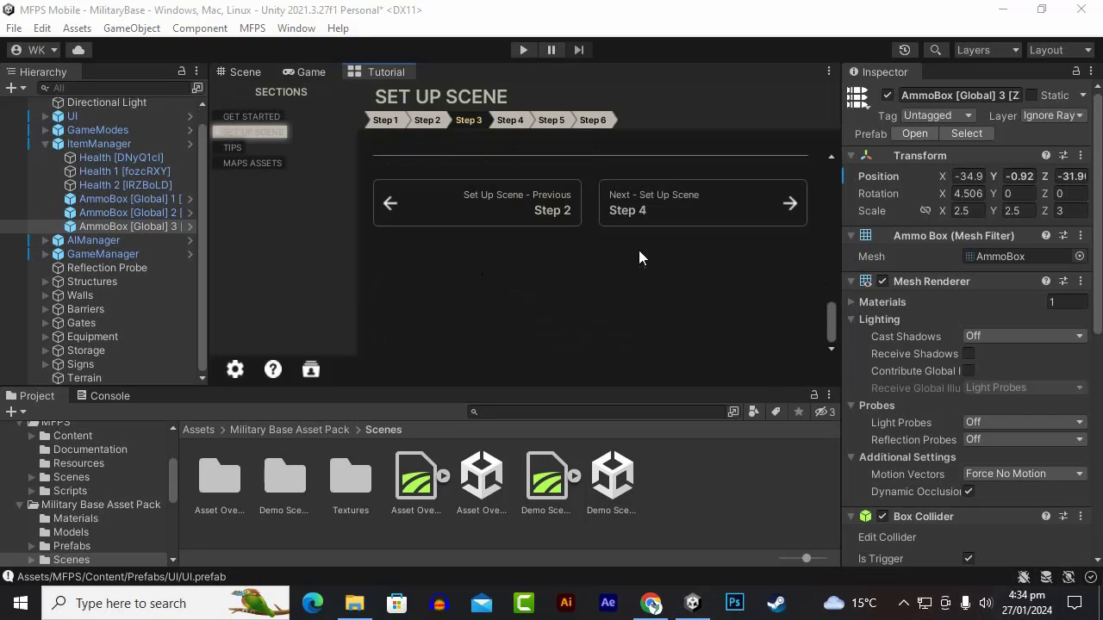
left_click(681, 209)
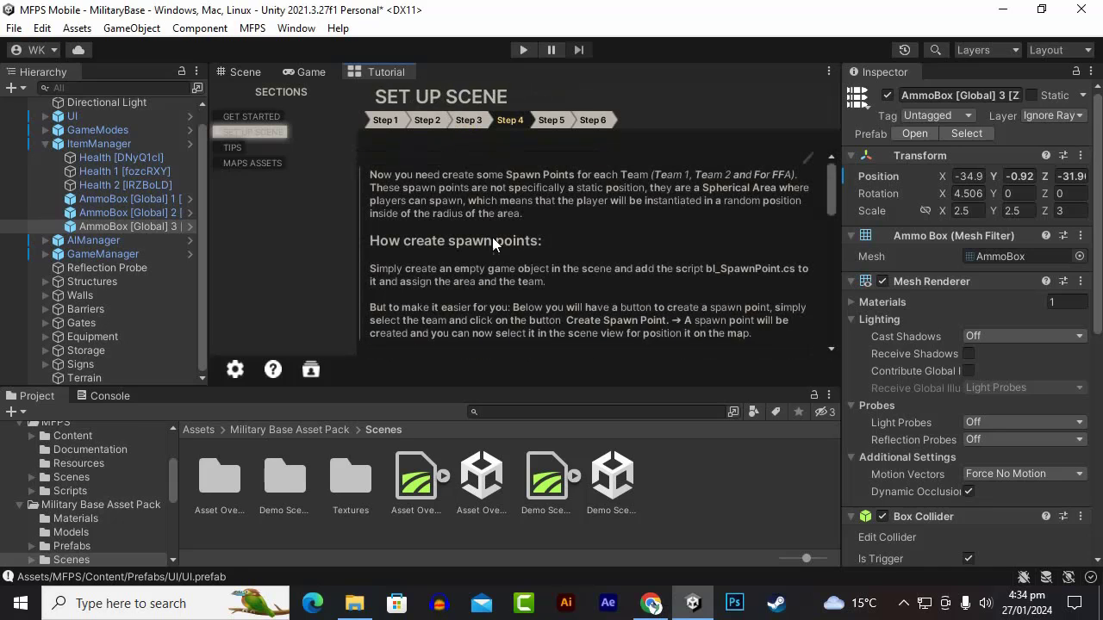
scroll(483, 217, "down", 5)
scroll(481, 214, "up", 5)
left_click(904, 604)
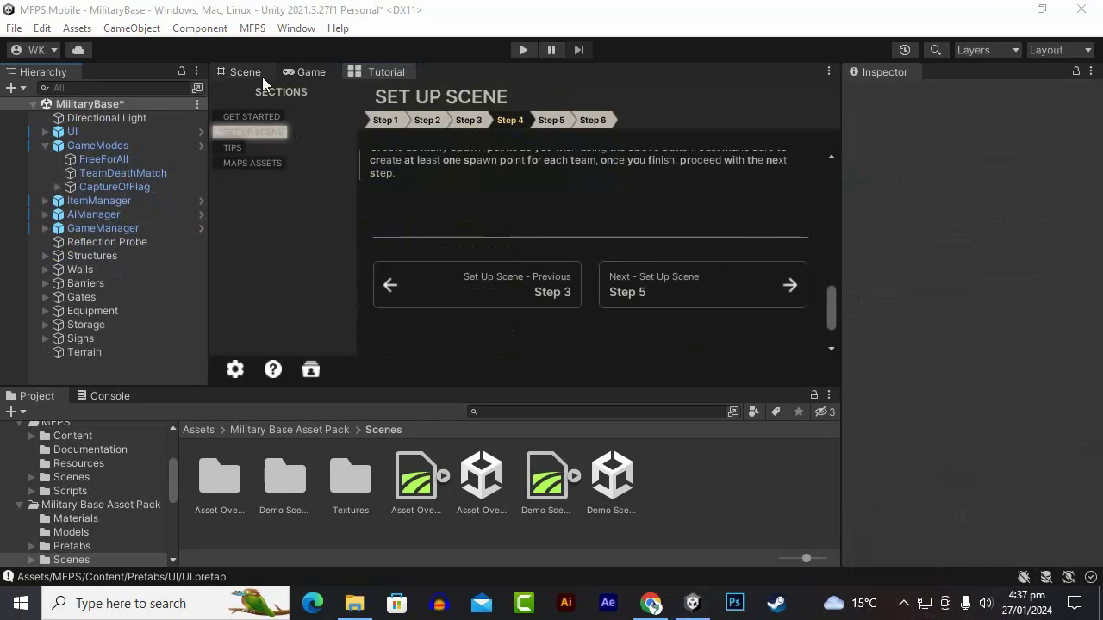
Return to the scene and get a raised overview of the area around AmmoBox [Global] 3.
left_click(250, 71)
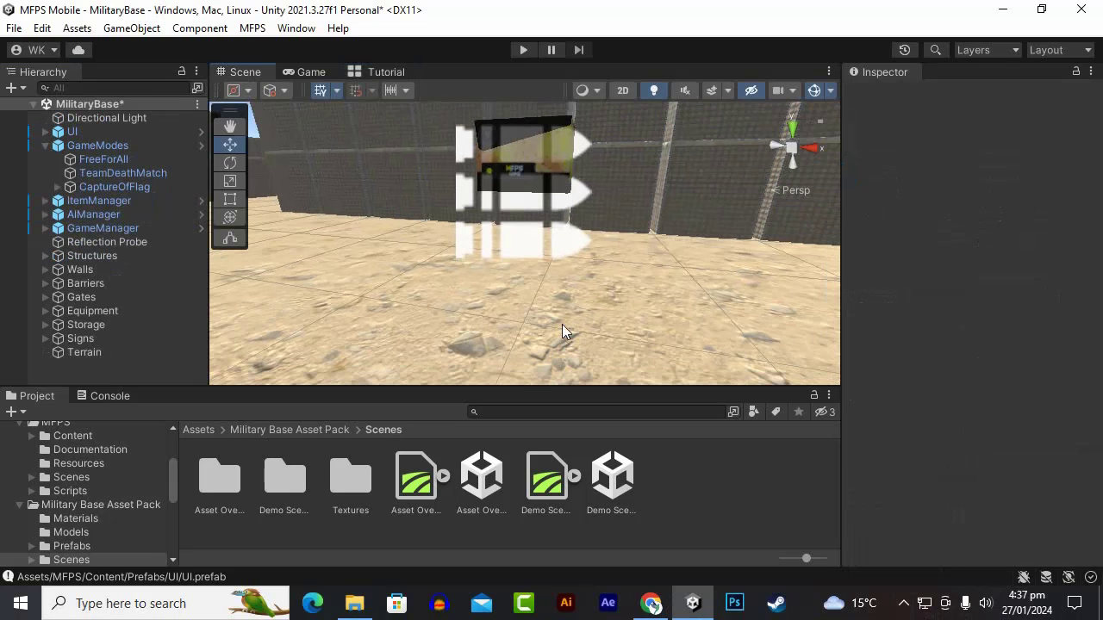
scroll(561, 319, "up", 1)
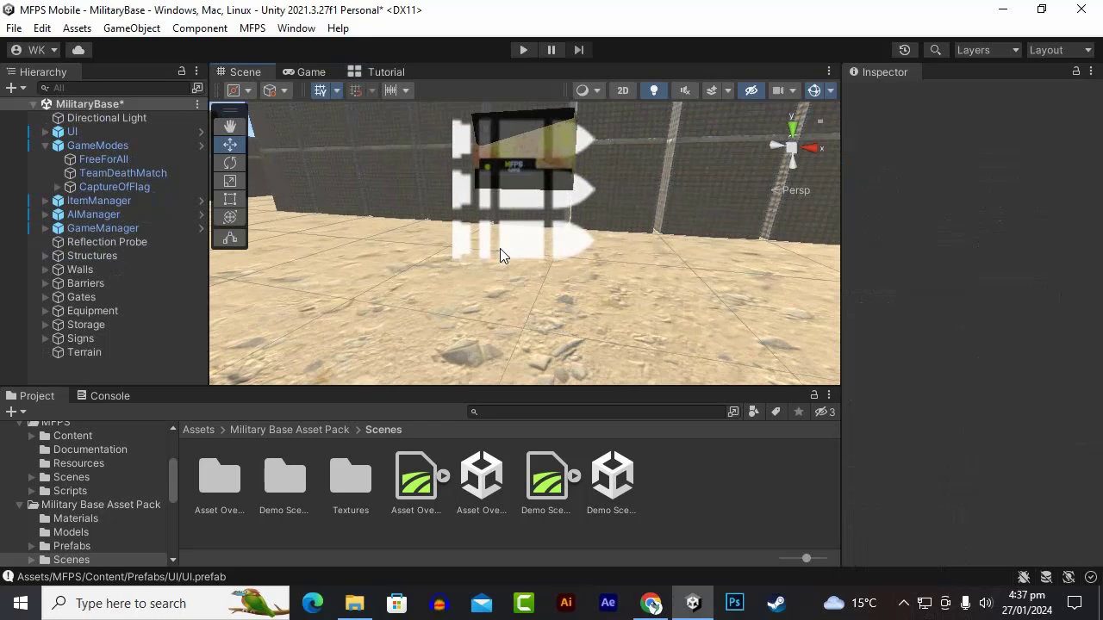
scroll(499, 256, "down", 5)
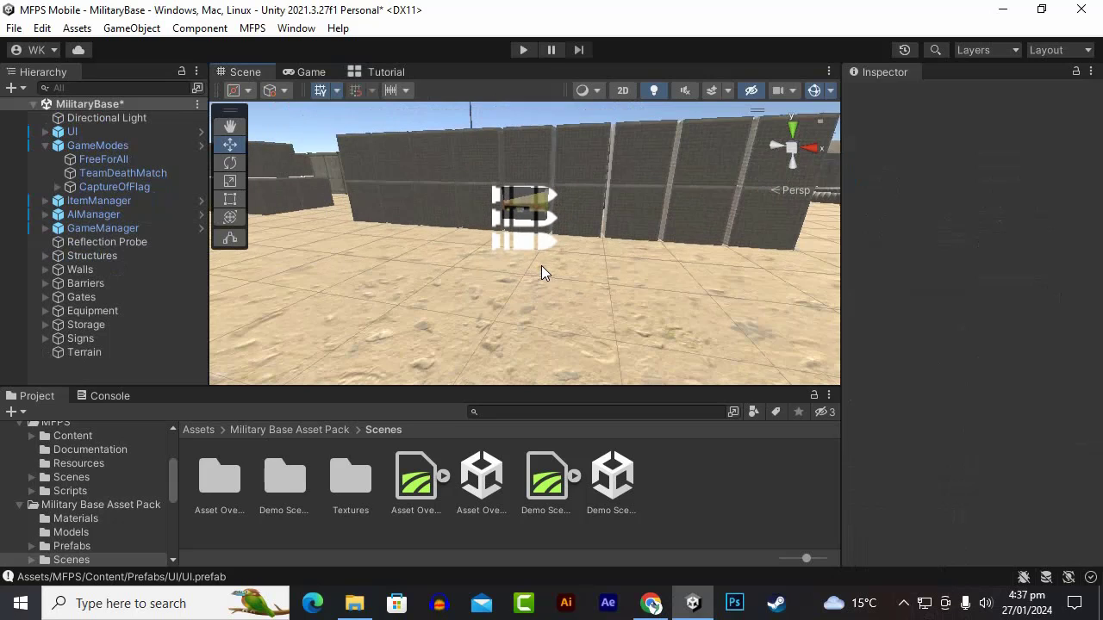
scroll(540, 266, "down", 3)
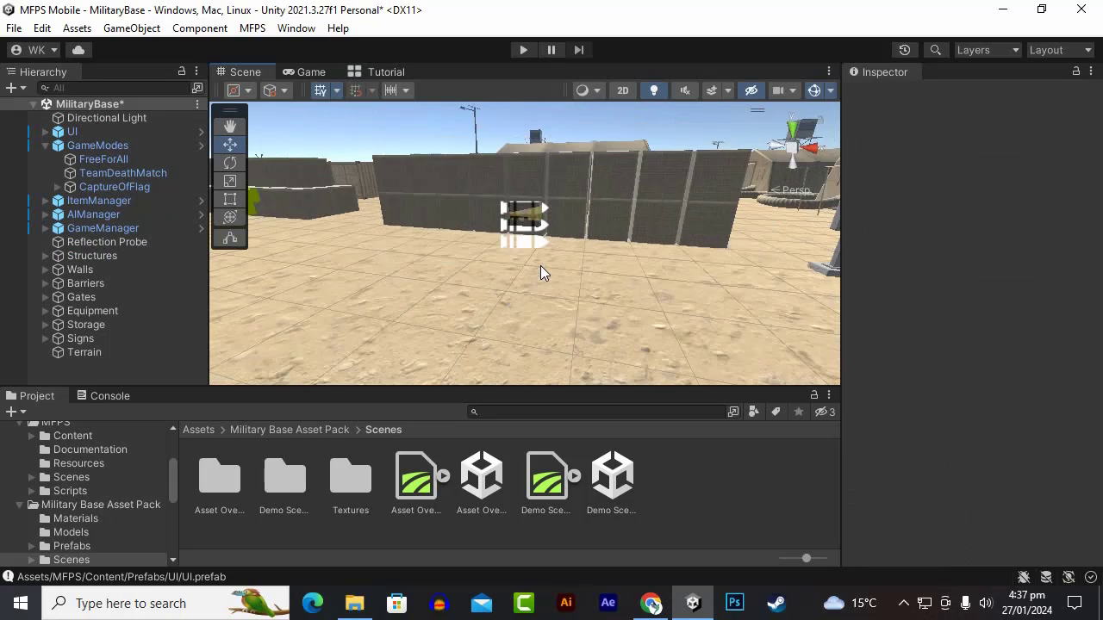
left_click_drag(540, 265, 485, 275, "alt")
scroll(485, 276, "down", 4)
scroll(485, 276, "down", 2)
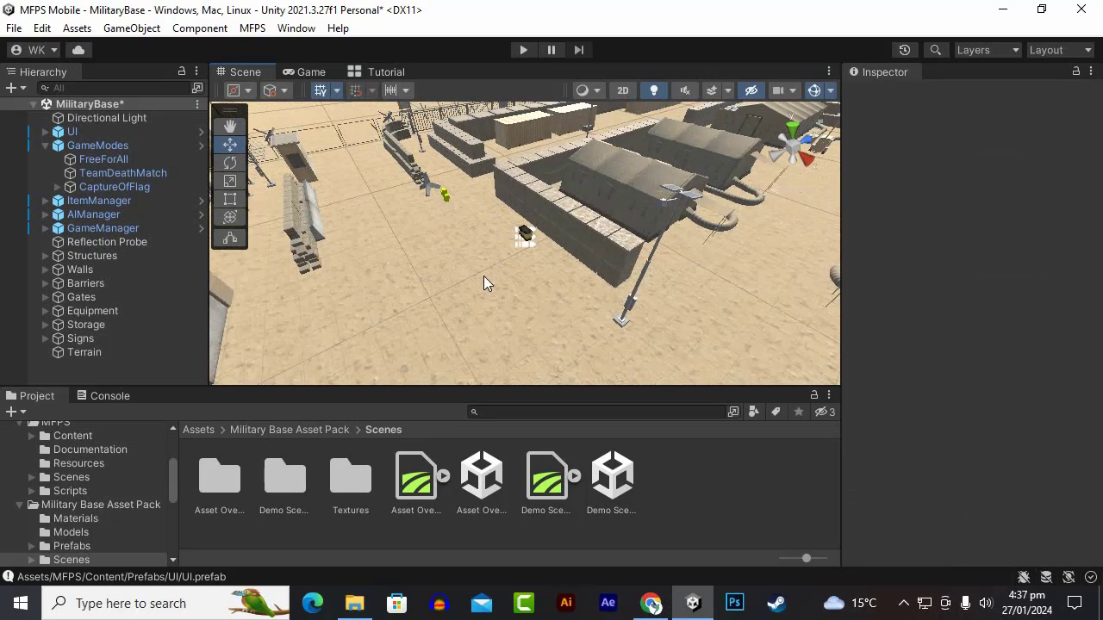
Inspect the FreeForAll, TeamDeathMatch and CaptureOfFlag objects under GameModes.
left_click(44, 145)
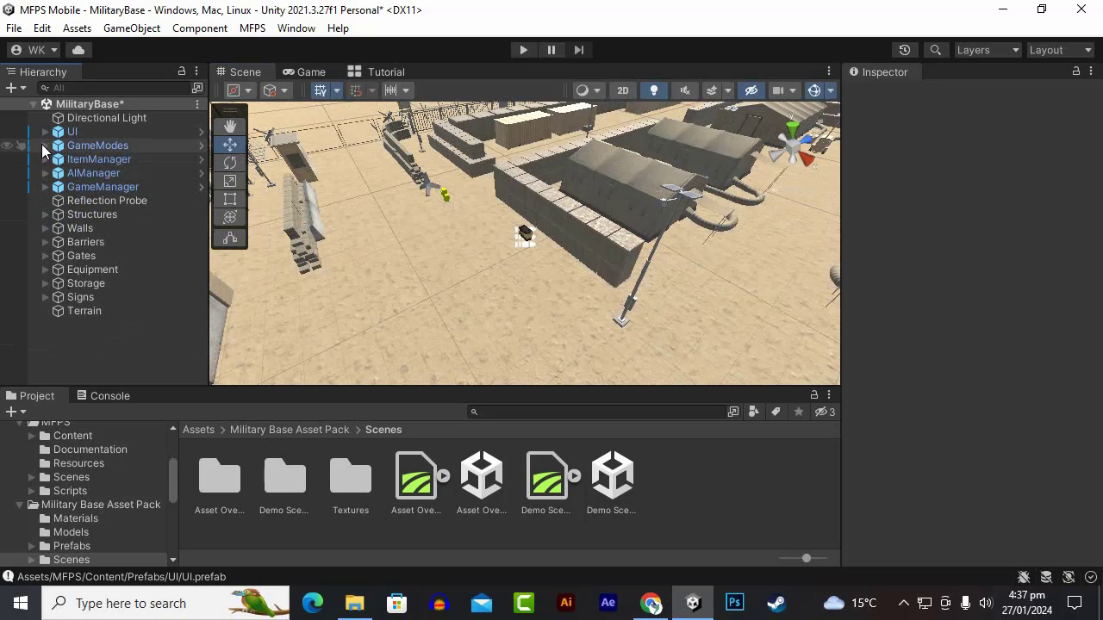
right_click(110, 331)
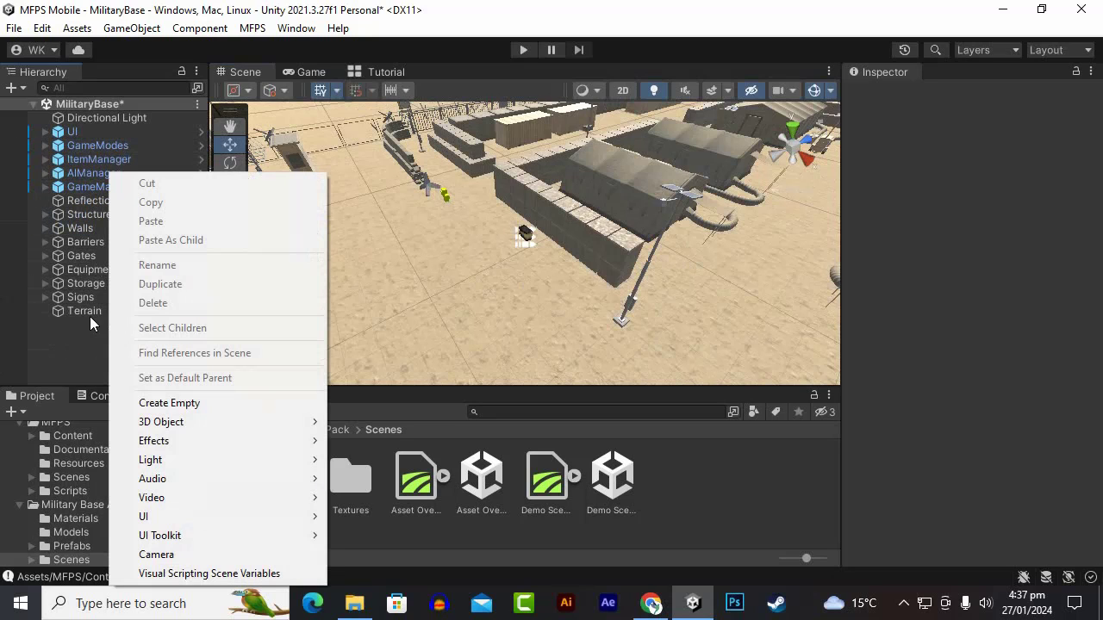
left_click(68, 333)
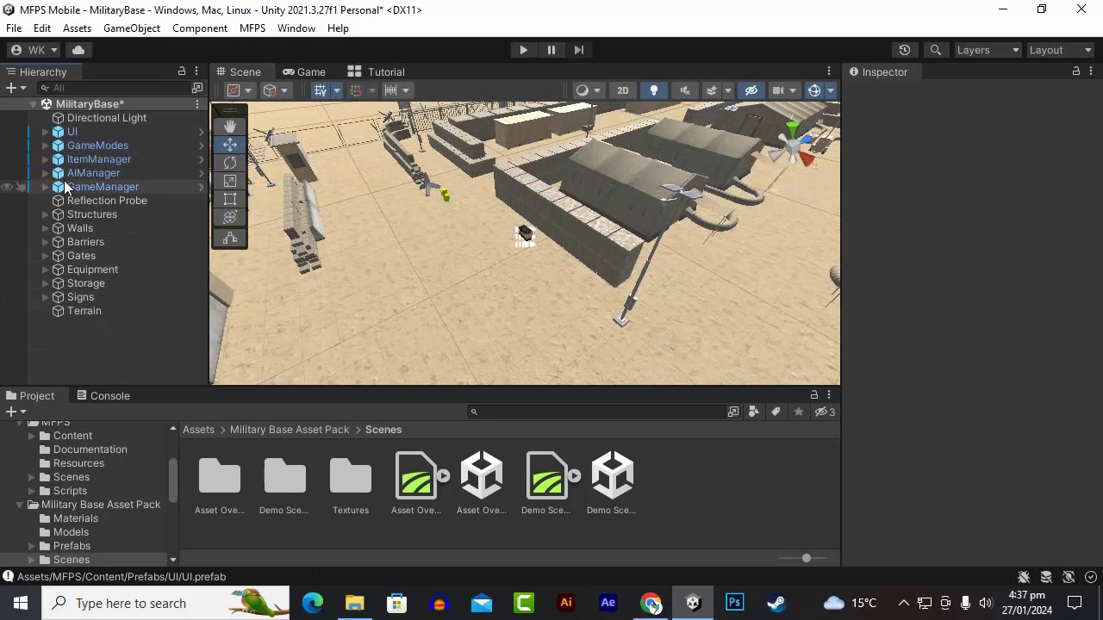
left_click(74, 145)
left_click(45, 147)
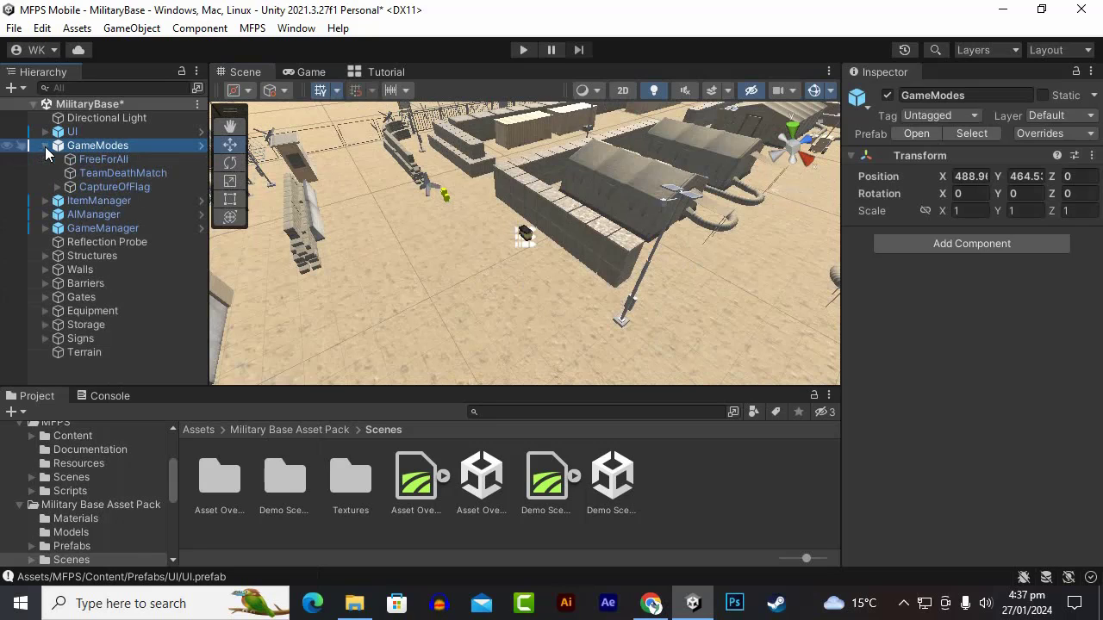
left_click(95, 161)
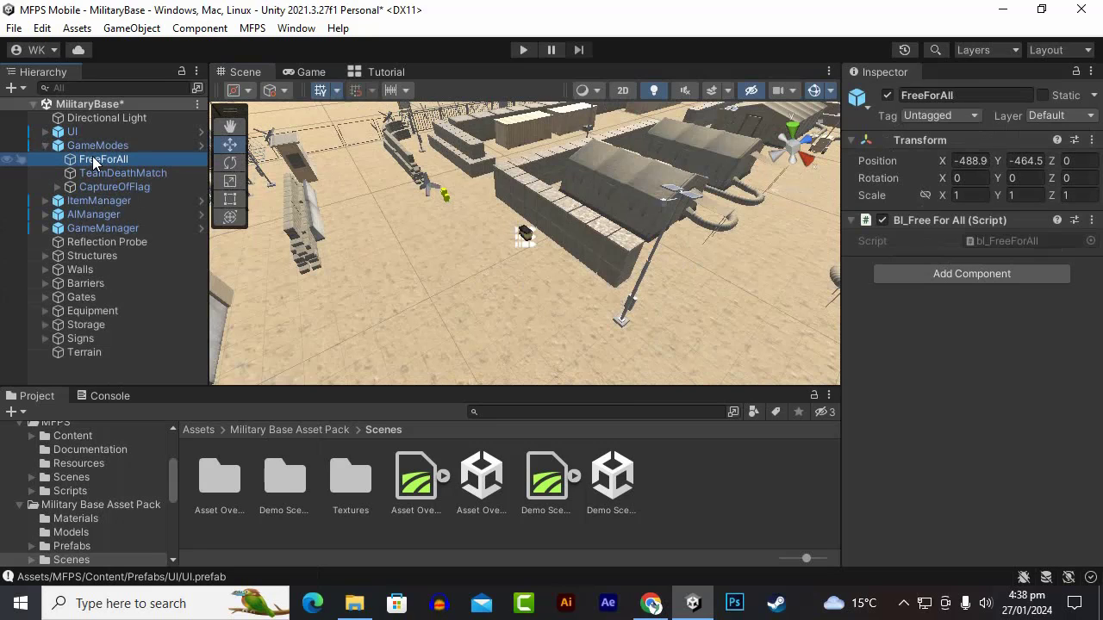
left_click(95, 173)
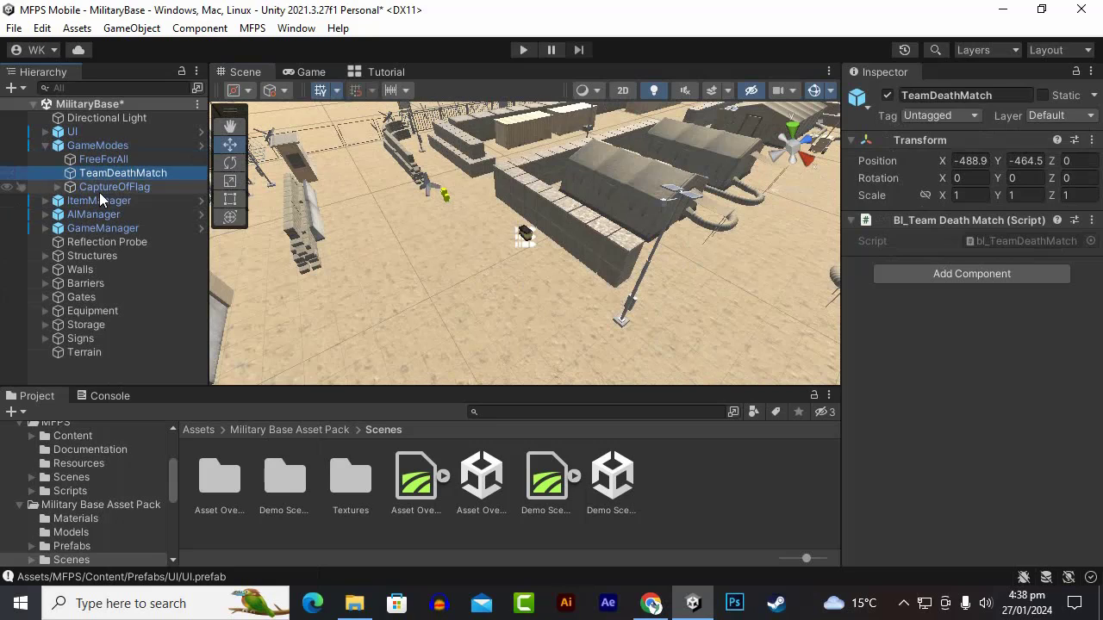
left_click(99, 191)
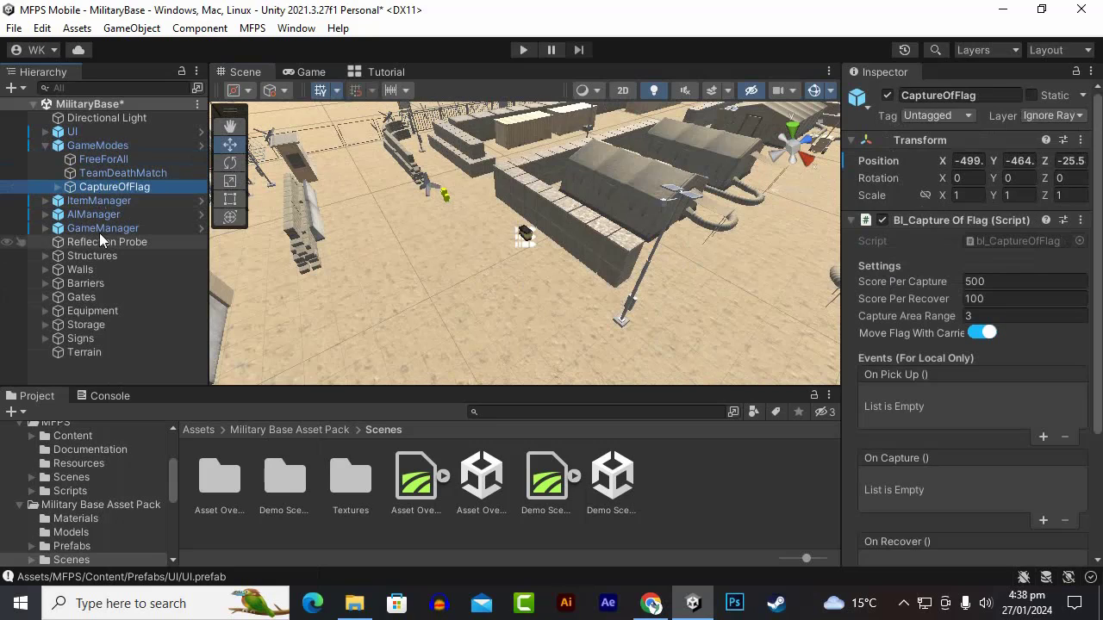
left_click(47, 147)
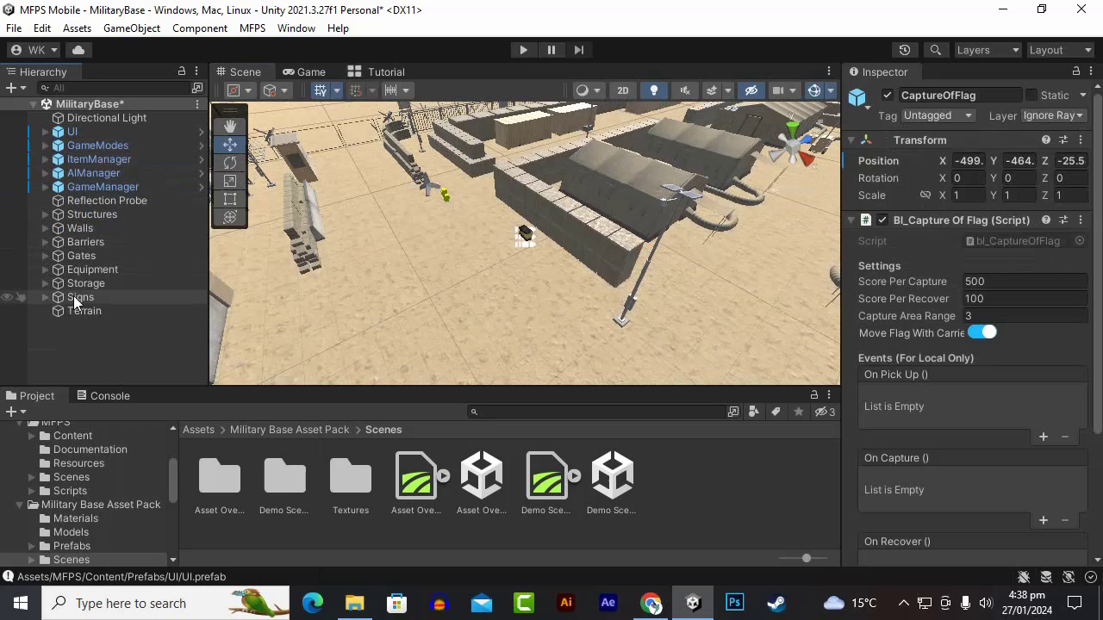
Create an empty game object at the root of the MilitaryBase scene and name it spawnpointPlayers.
right_click(89, 345)
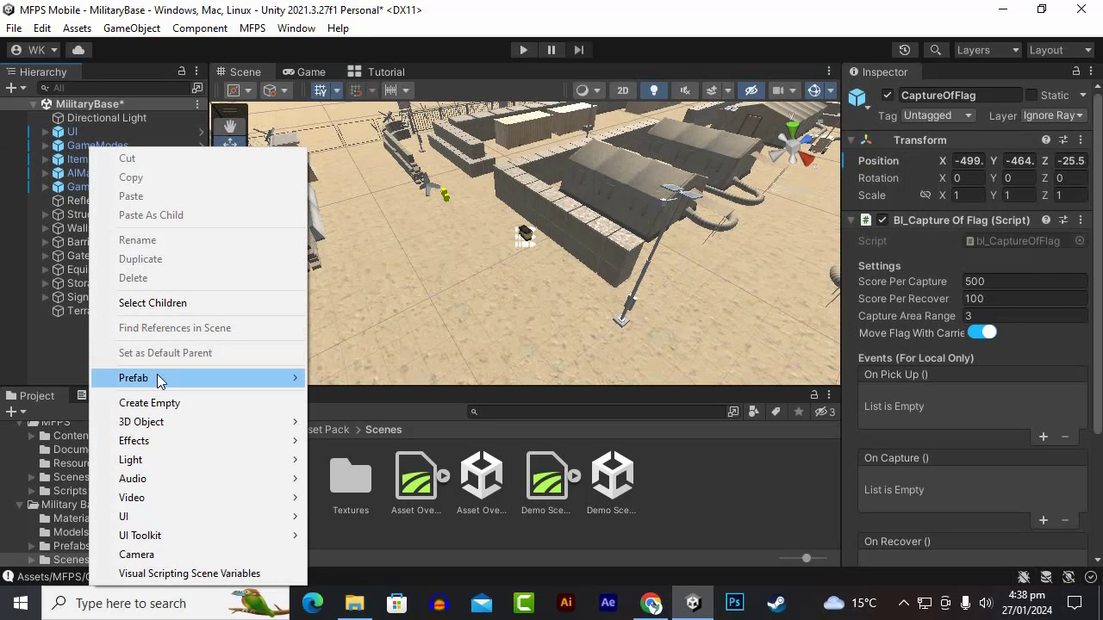
left_click(159, 403)
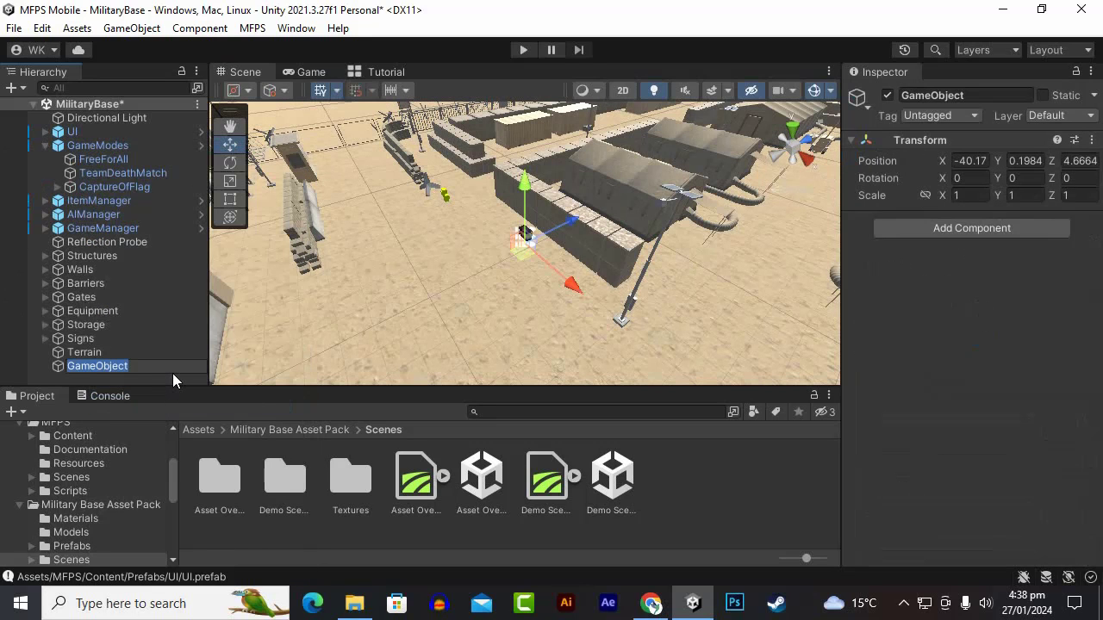
type("spa")
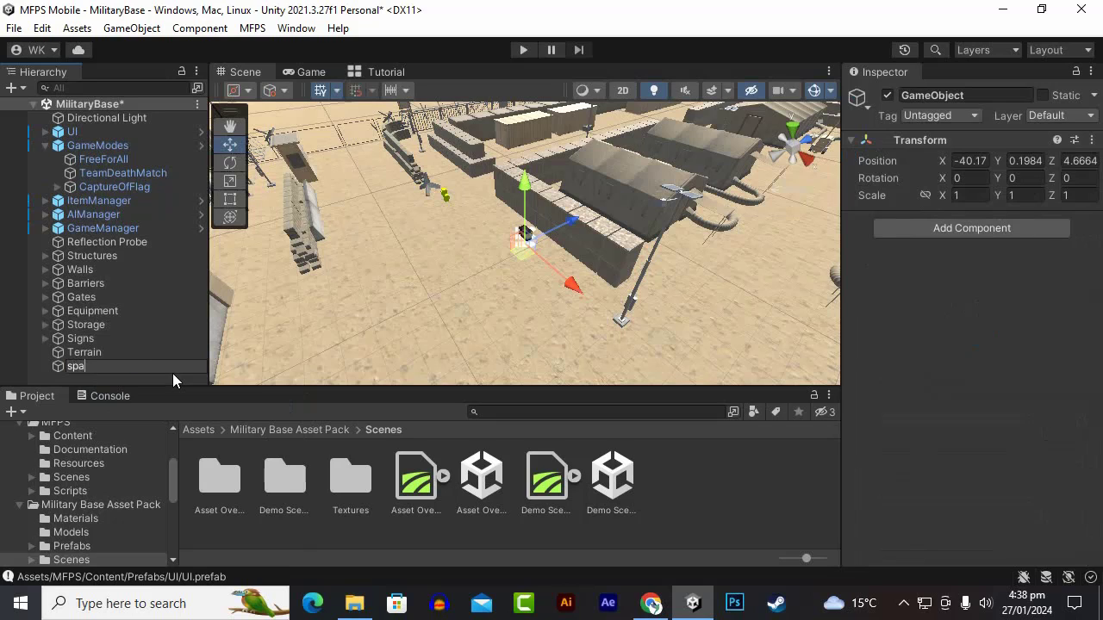
type("wnpointPlayers")
key("Return")
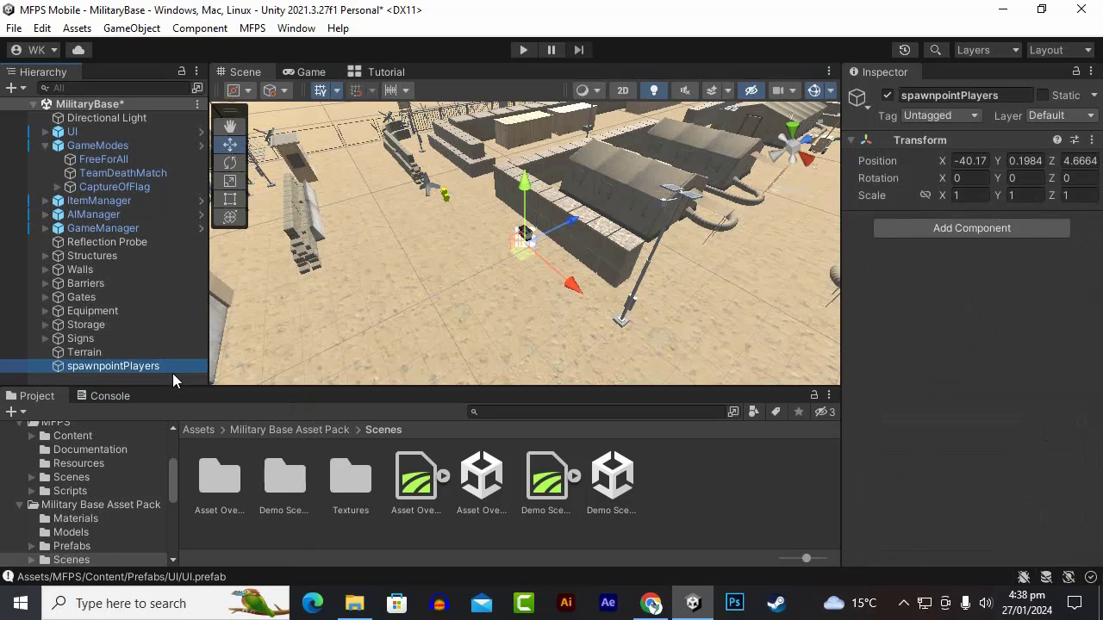
Add the Bl_Spawn Point script component to the spawnpointPlayers object.
left_click(920, 233)
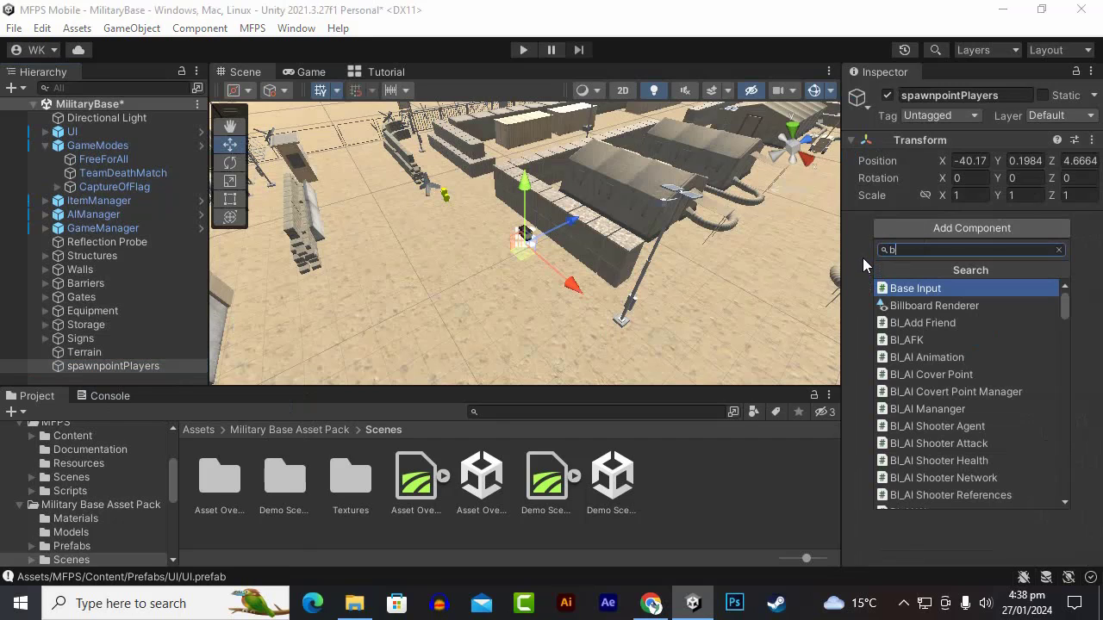
key("BackSpace")
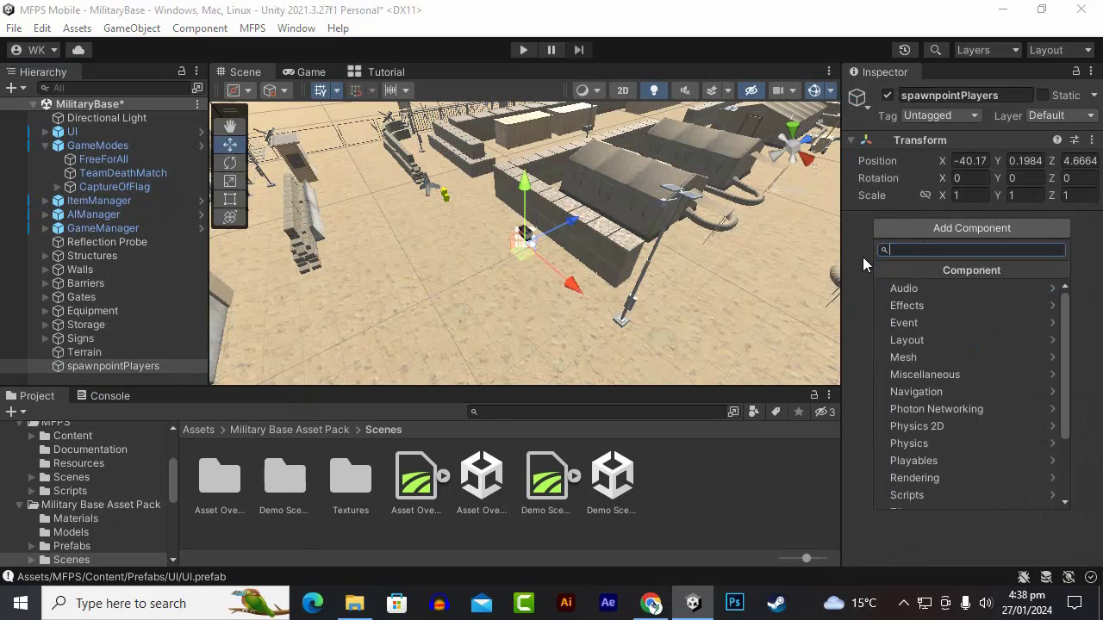
type("sp")
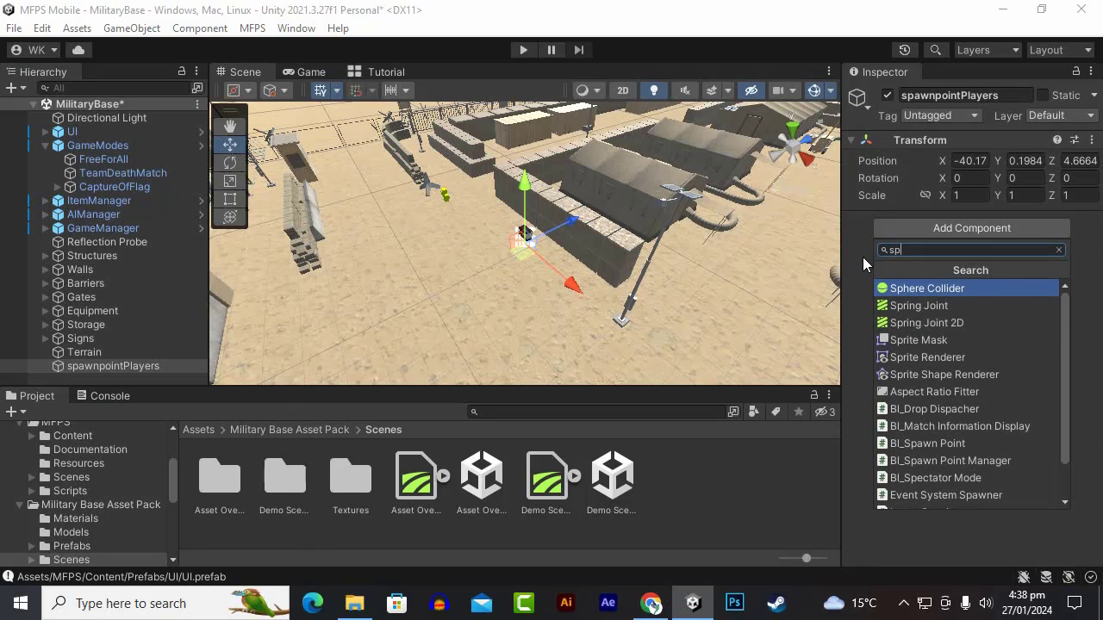
type("a")
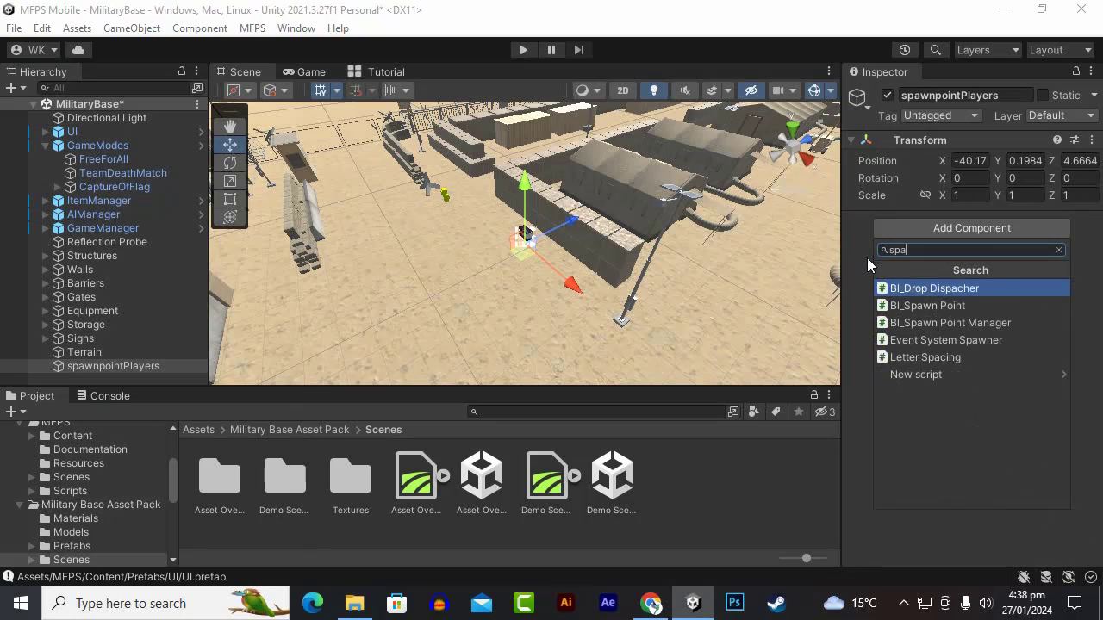
left_click(917, 307)
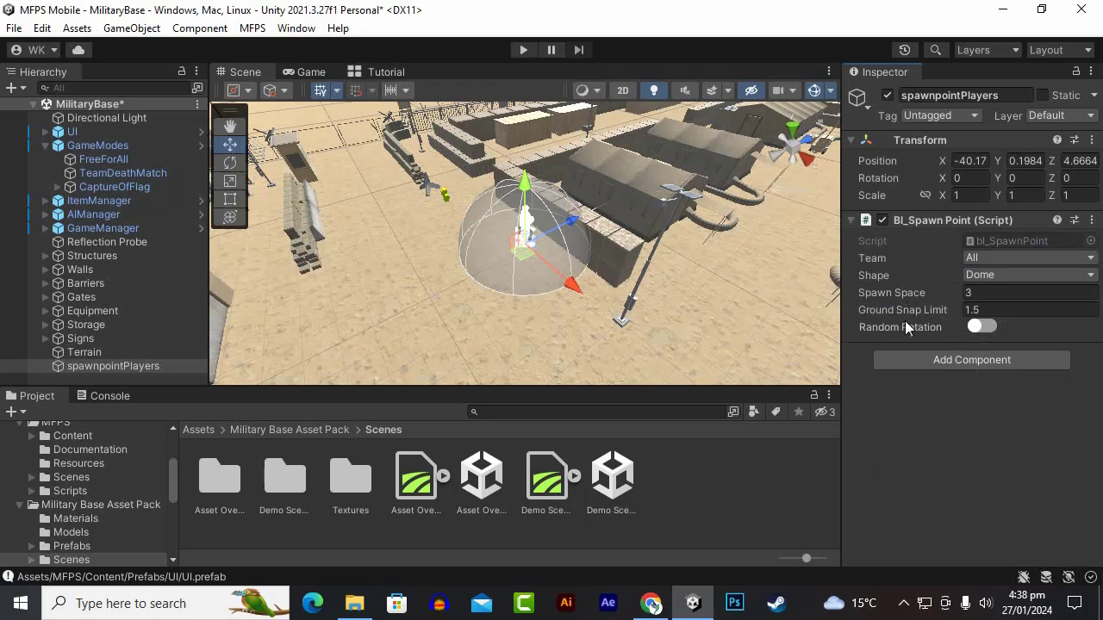
Move spawnpointPlayers along the Z axis to about -2.22, away from the ammo box beside the wall.
scroll(567, 274, "up", 5)
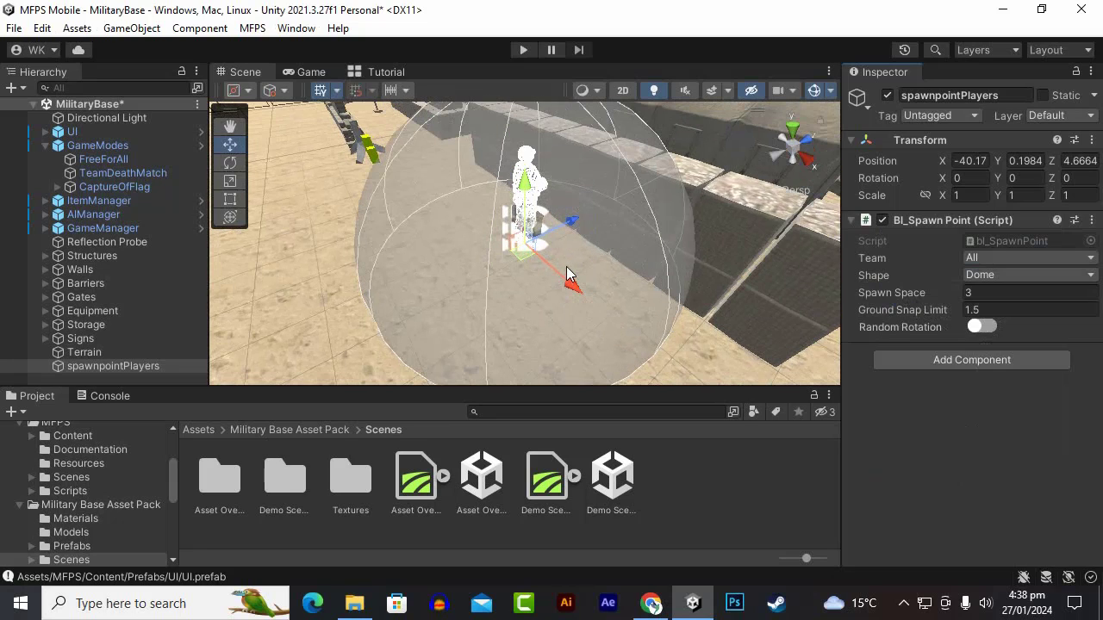
scroll(569, 278, "down", 2)
left_click_drag(667, 266, 518, 262, "alt")
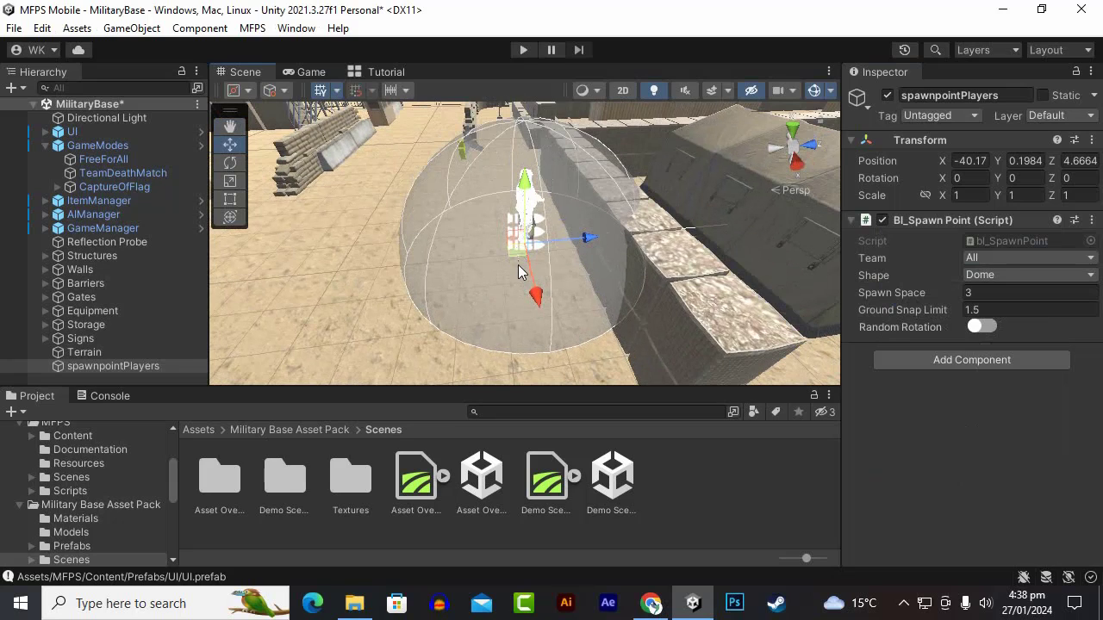
scroll(526, 269, "down", 2)
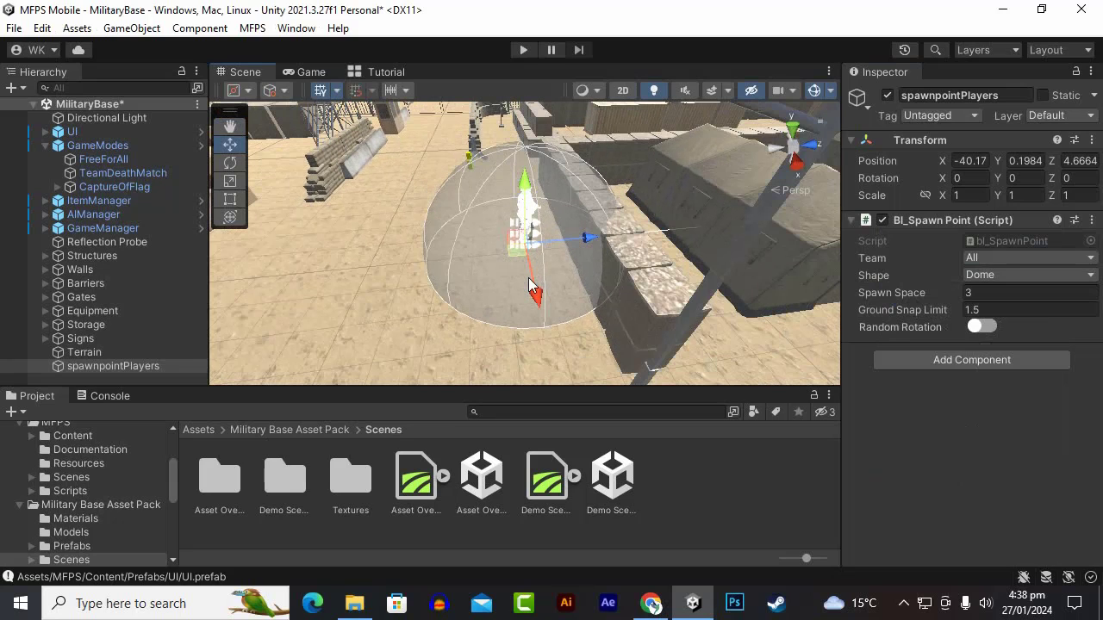
scroll(564, 269, "down", 3)
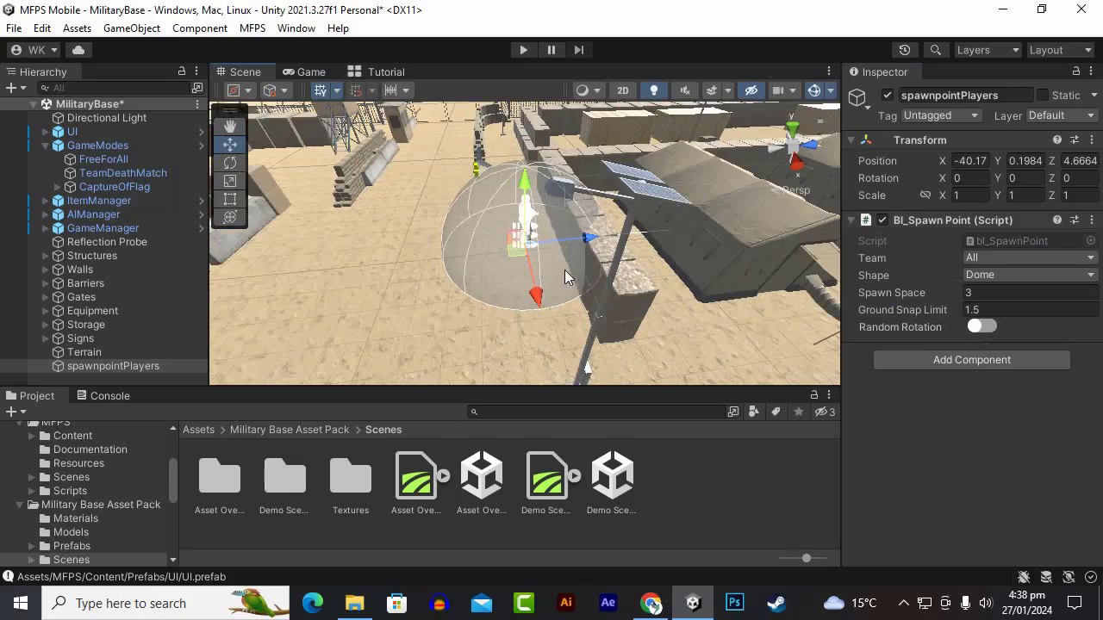
left_click_drag(565, 270, 497, 253, "alt")
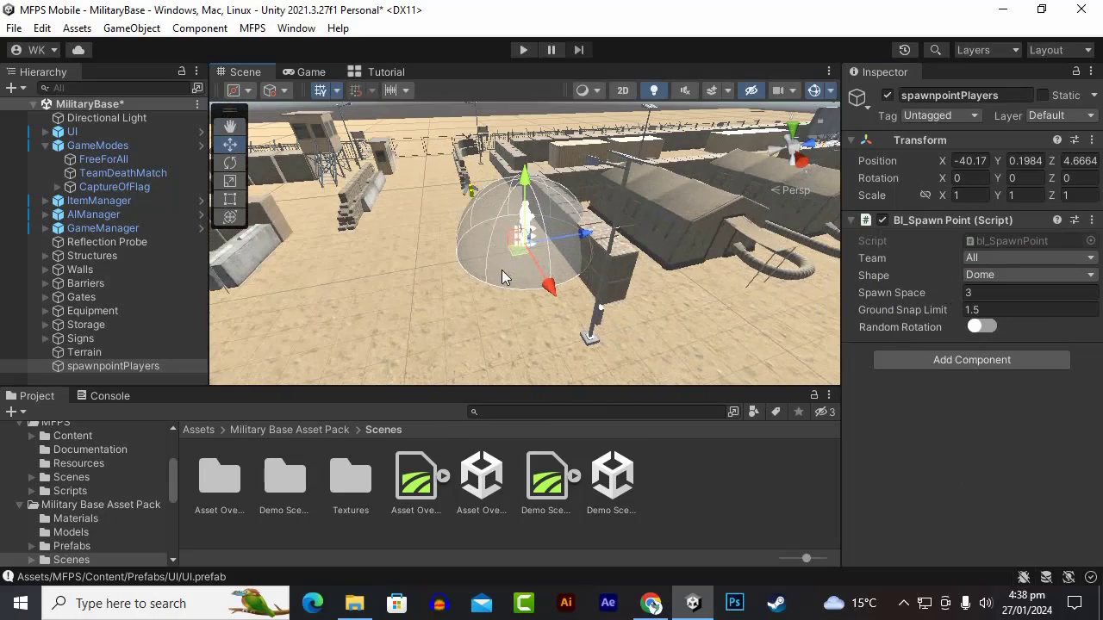
scroll(528, 225, "down", 3)
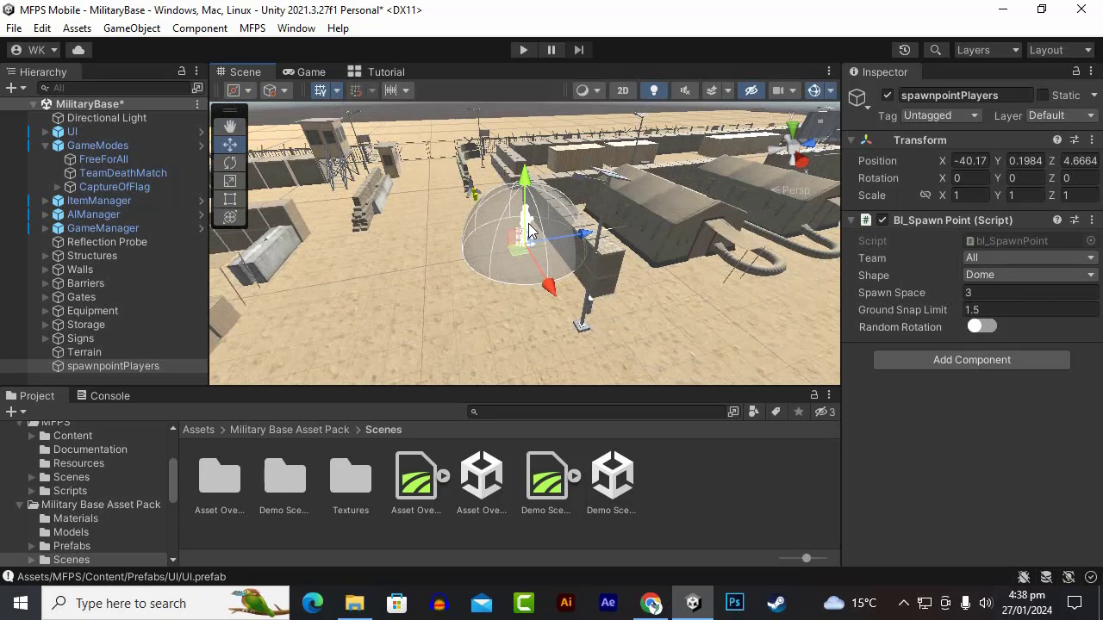
scroll(528, 225, "up", 7)
scroll(580, 246, "down", 3)
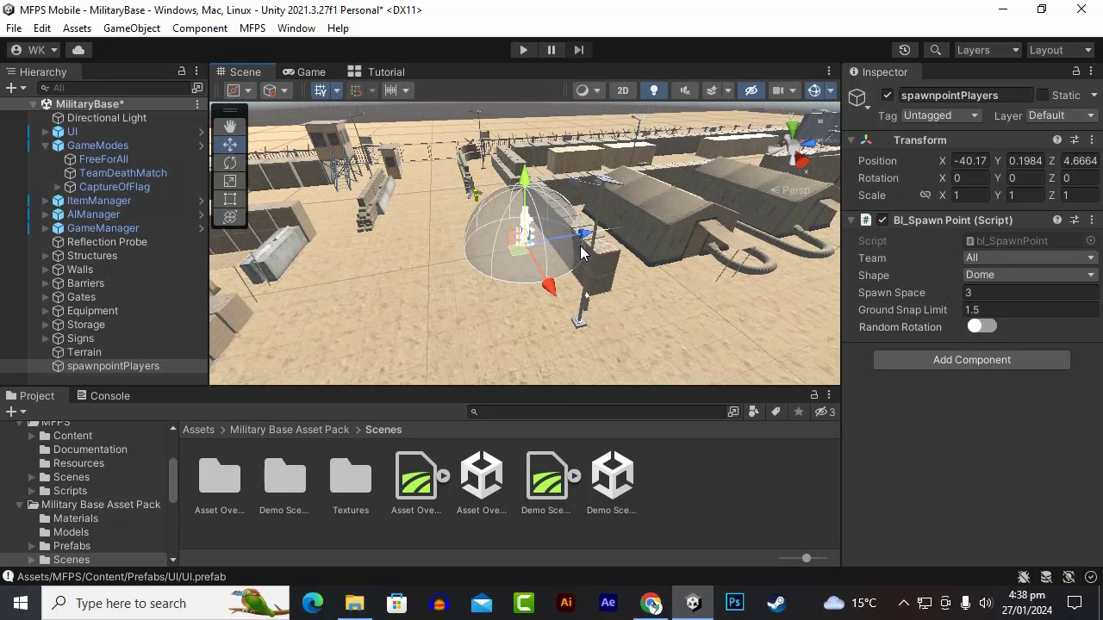
left_click_drag(580, 245, 803, 217)
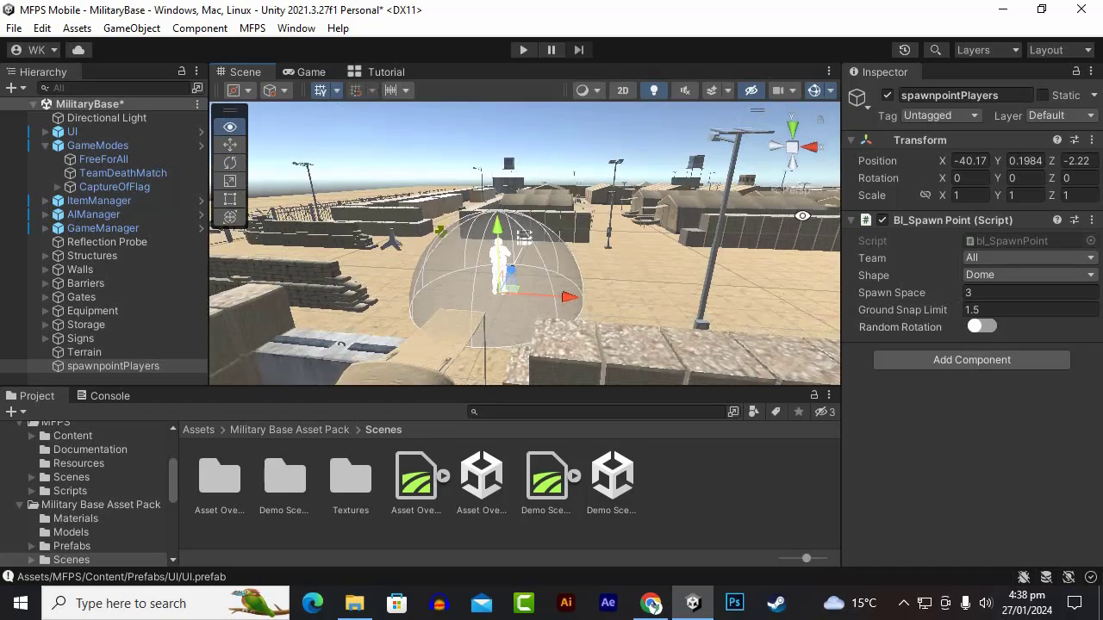
Check the spawn figure at ground level and move spawnpointPlayers into the open area at about X -35.29, Z -0.09.
scroll(489, 301, "up", 7)
left_click_drag(487, 320, 523, 263, "alt")
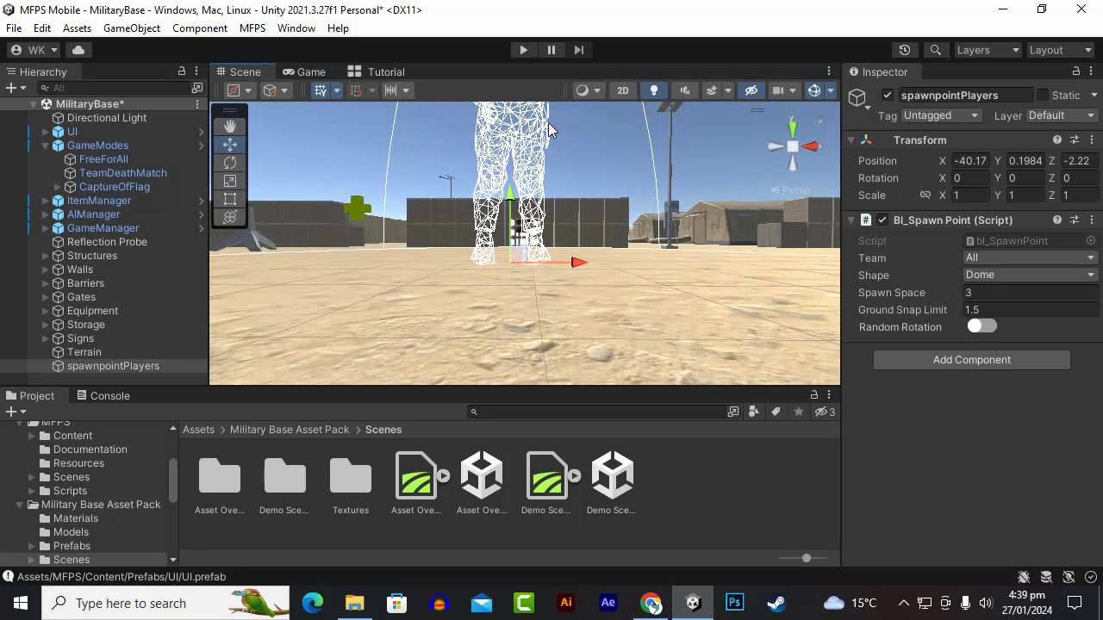
scroll(526, 231, "down", 3)
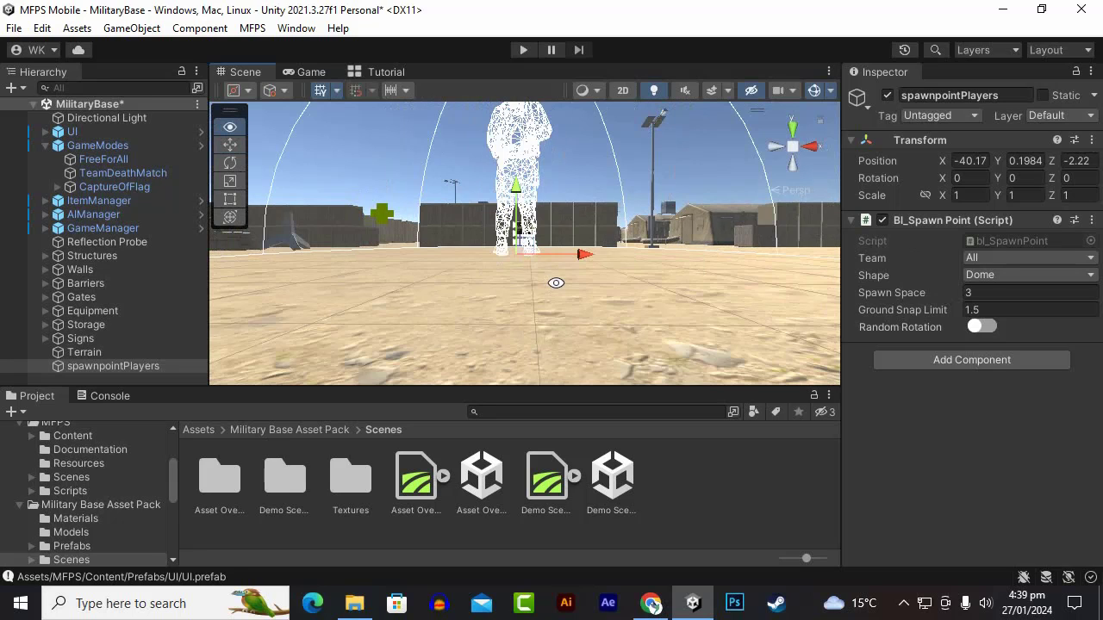
left_click_drag(555, 284, 414, 340, "alt")
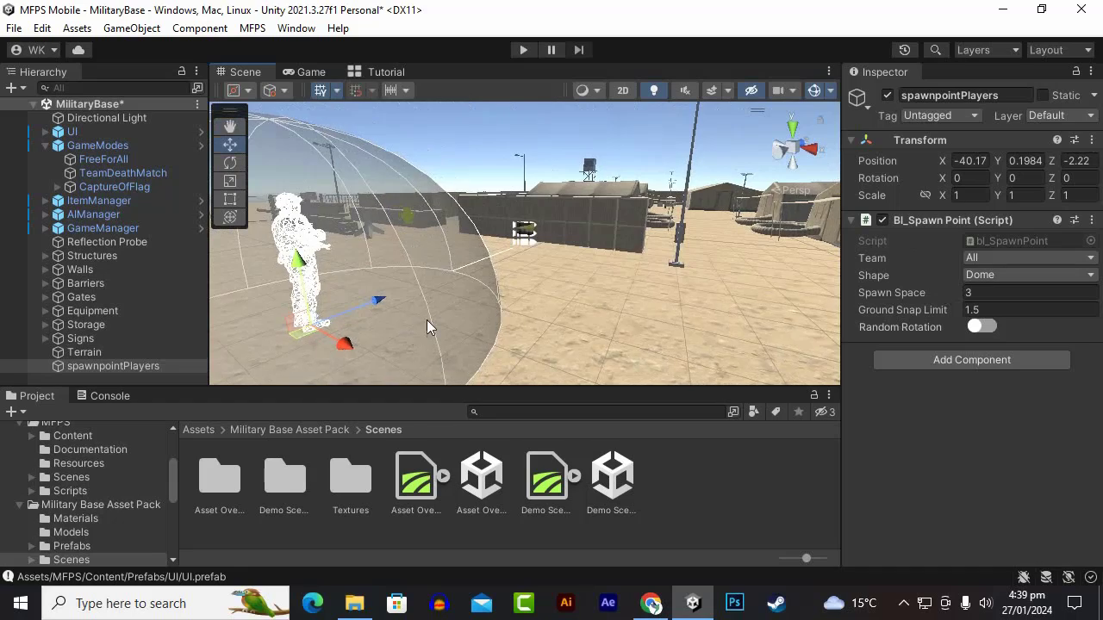
scroll(429, 319, "down", 3)
left_click_drag(535, 239, 467, 327, "alt")
scroll(469, 322, "down", 5)
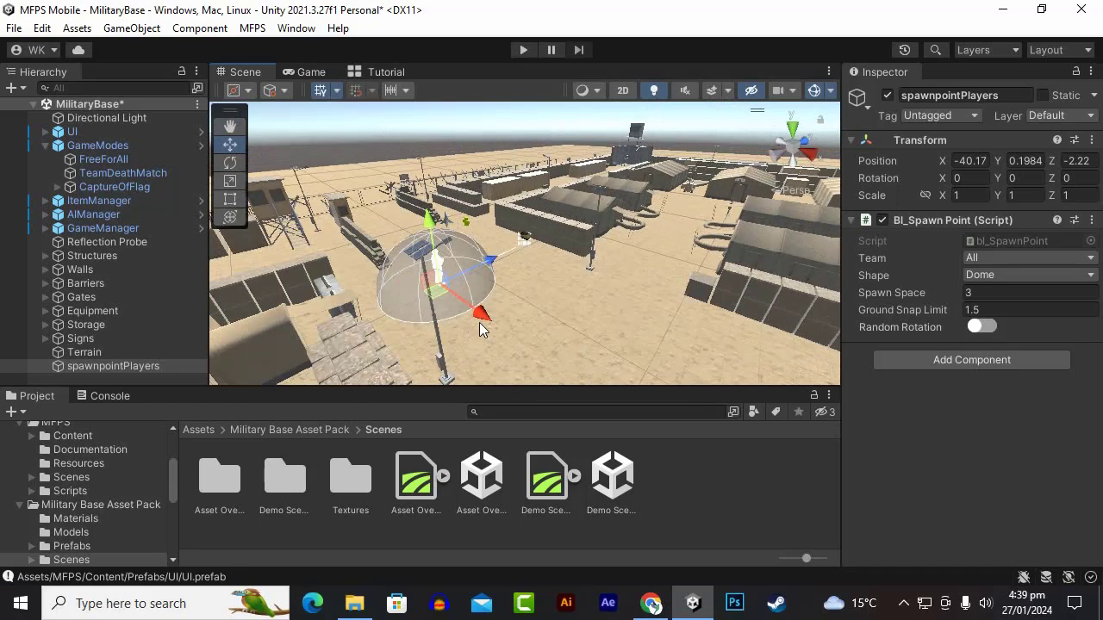
scroll(493, 329, "up", 4)
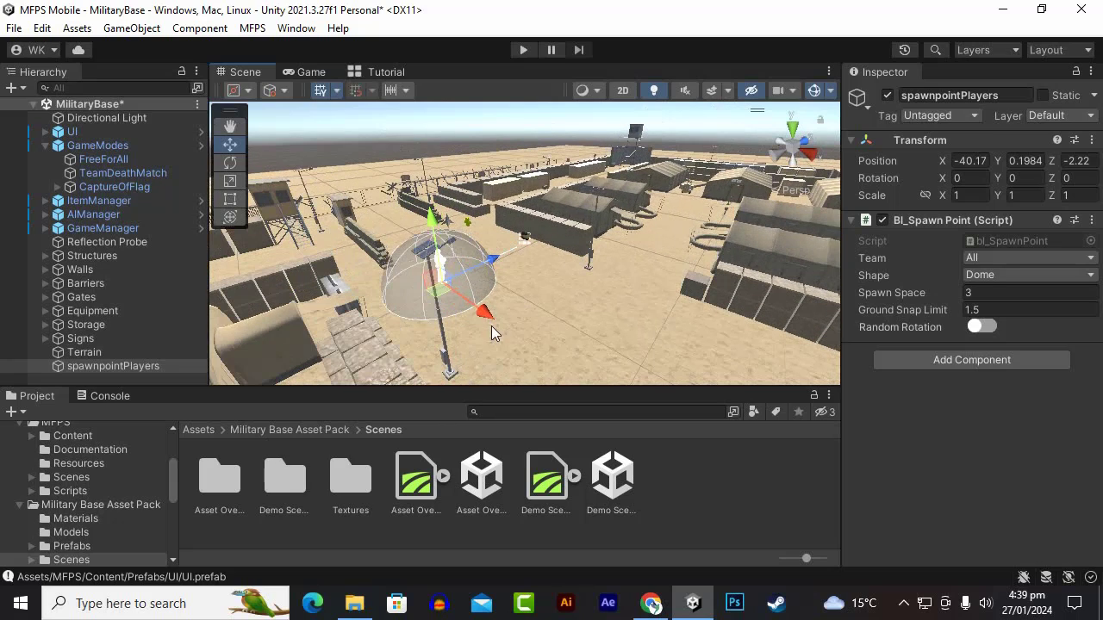
left_click_drag(488, 317, 551, 371)
scroll(552, 349, "down", 3)
left_click_drag(549, 316, 557, 278, "alt")
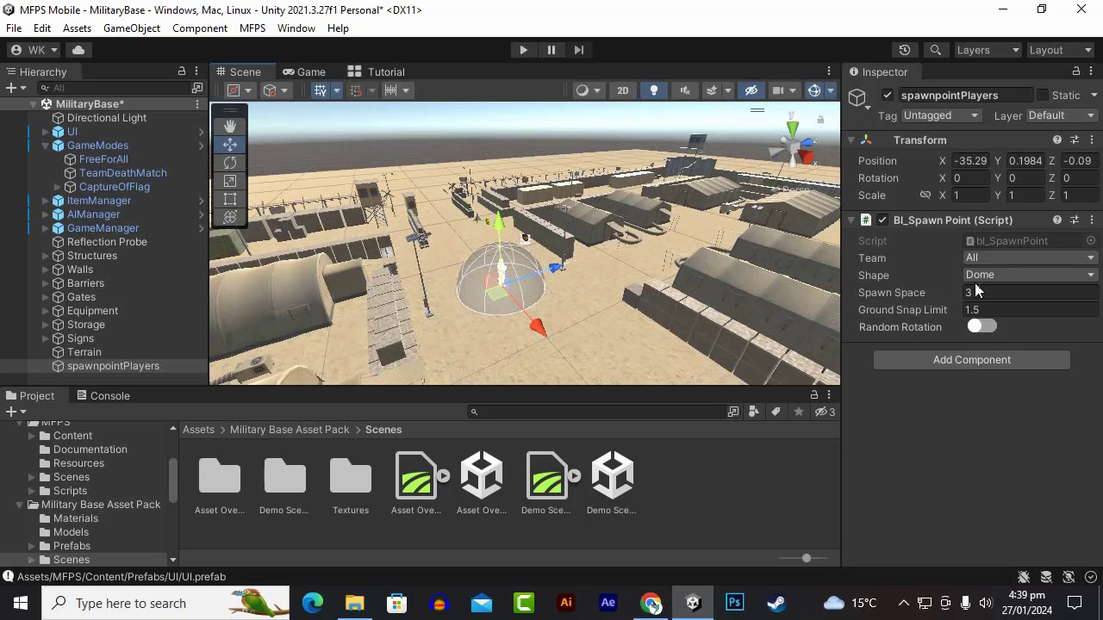
Keep the spawn point's team on All, try the Cube shape and return the shape to Dome.
left_click(1025, 259)
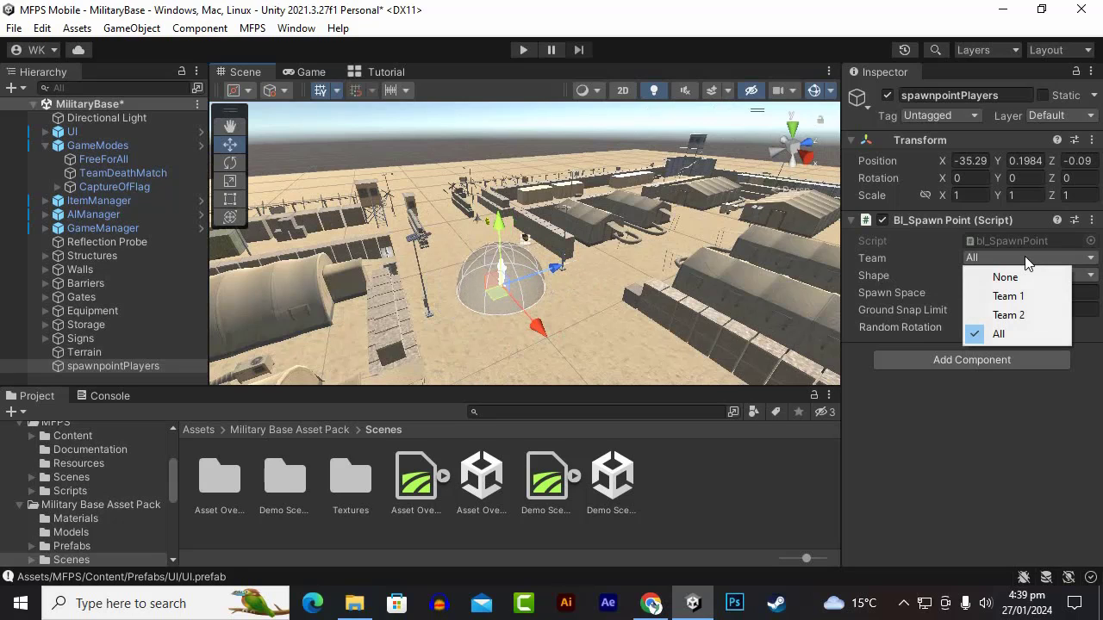
left_click(1003, 334)
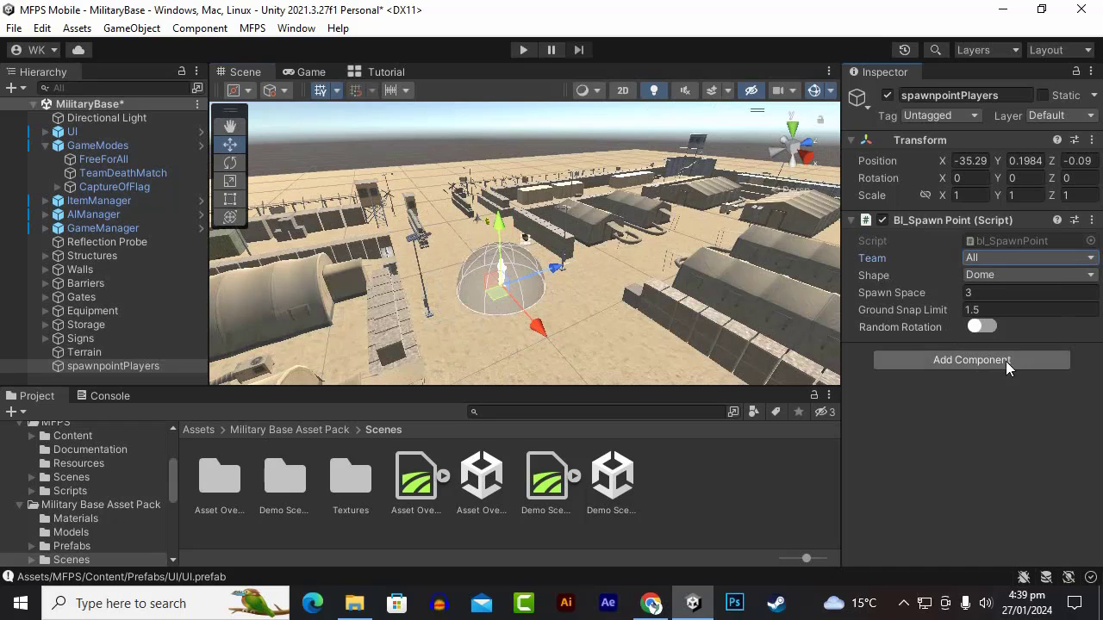
left_click(1004, 275)
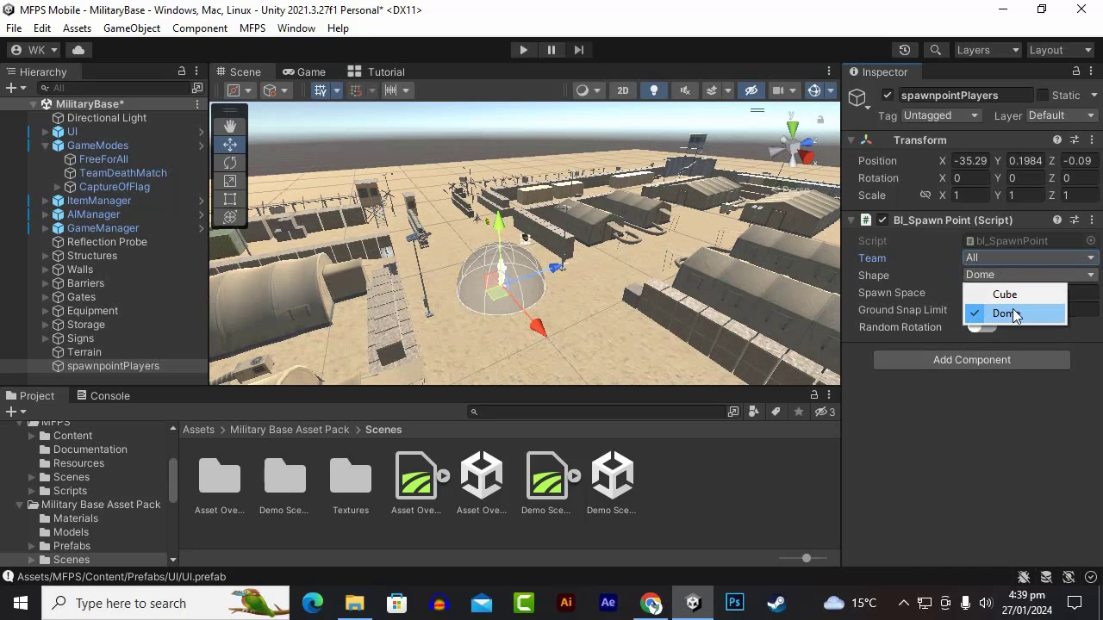
left_click(1009, 294)
left_click_drag(526, 289, 497, 293, "alt")
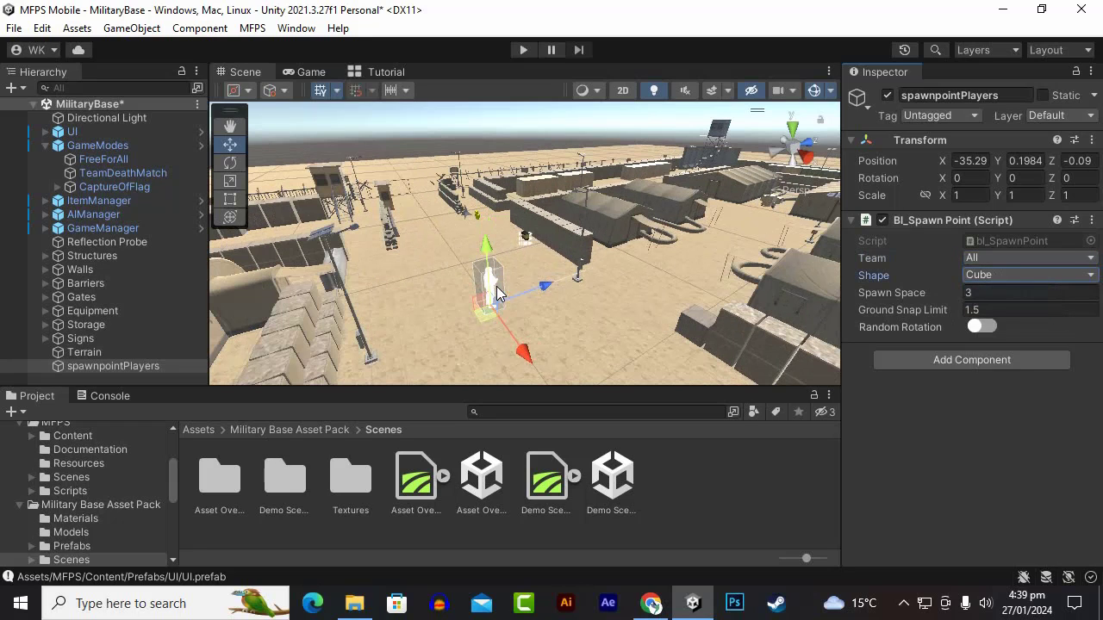
left_click(1047, 274)
left_click(1036, 310)
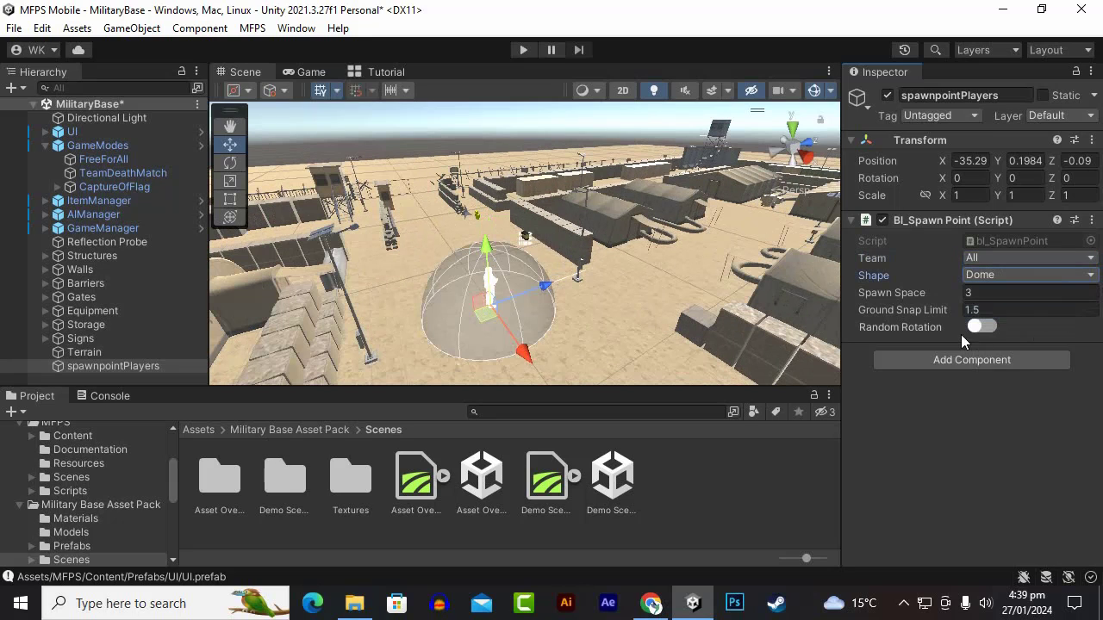
Enlarge the spawn area of spawnpointPlayers by setting its Spawn Space to 5.58.
left_click_drag(938, 291, 1007, 299)
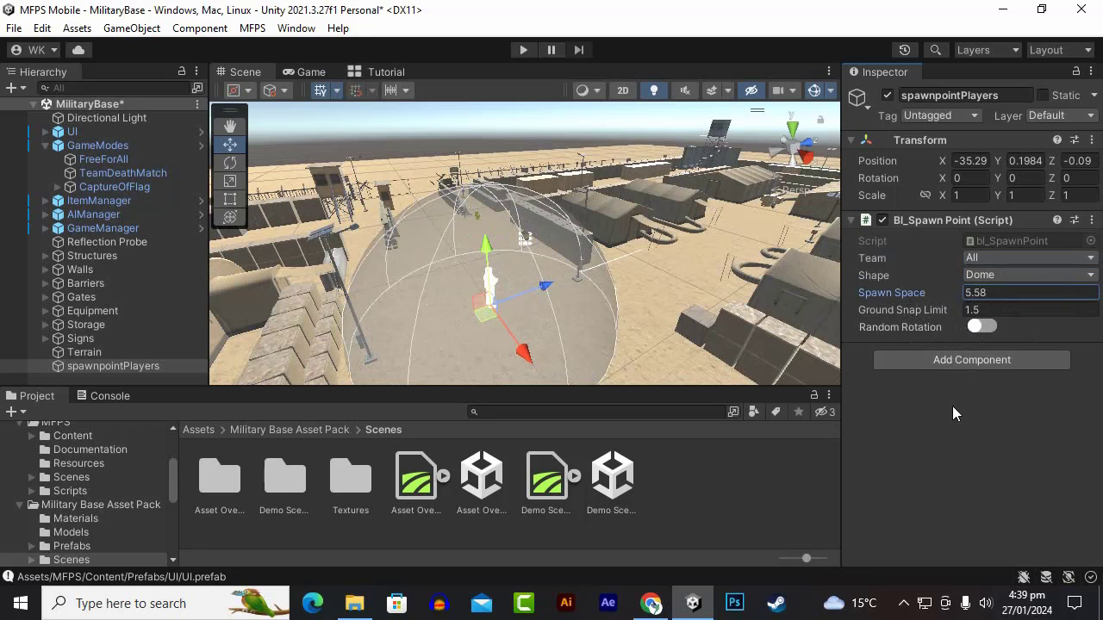
scroll(628, 290, "down", 5)
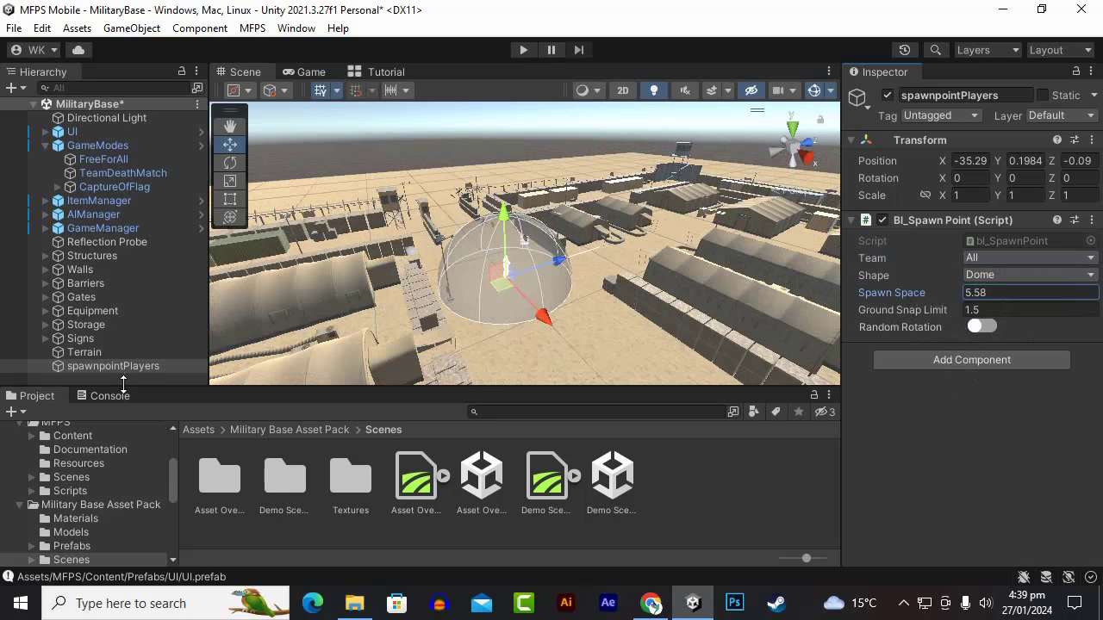
Duplicate the spawnpointPlayers object and rename the copy spawnpointTeam1.
left_click(122, 368)
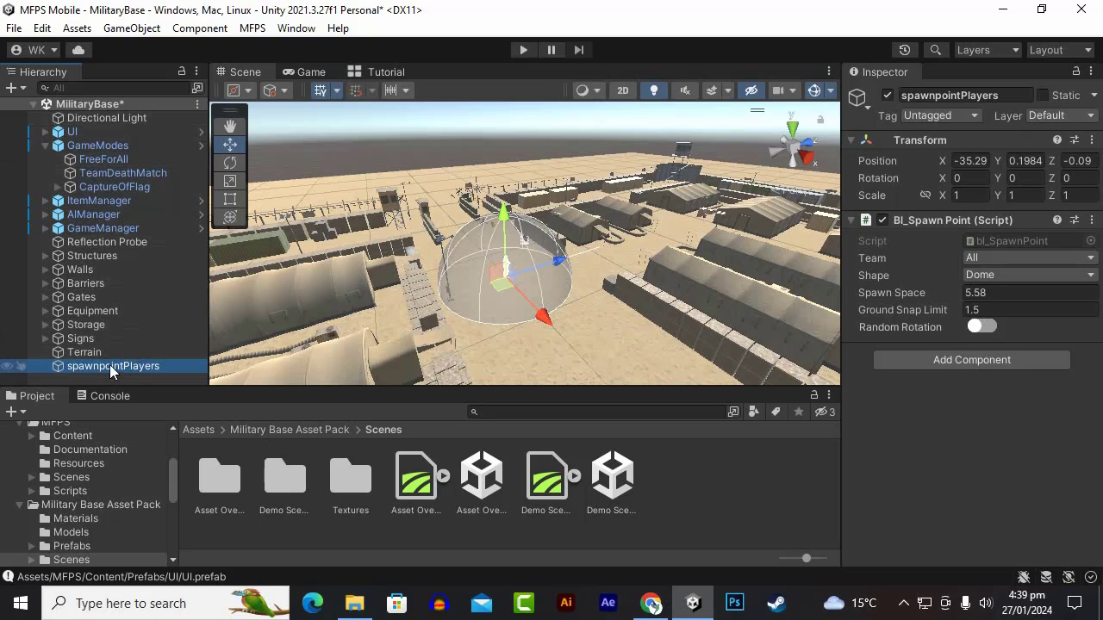
key("ctrl+d")
right_click(111, 374)
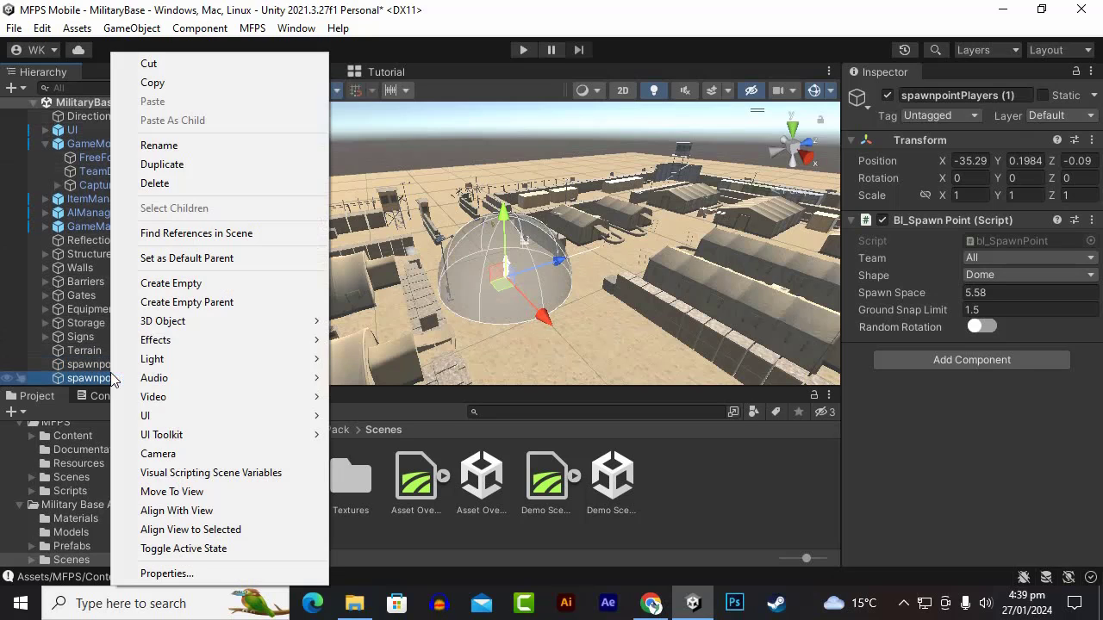
left_click(181, 144)
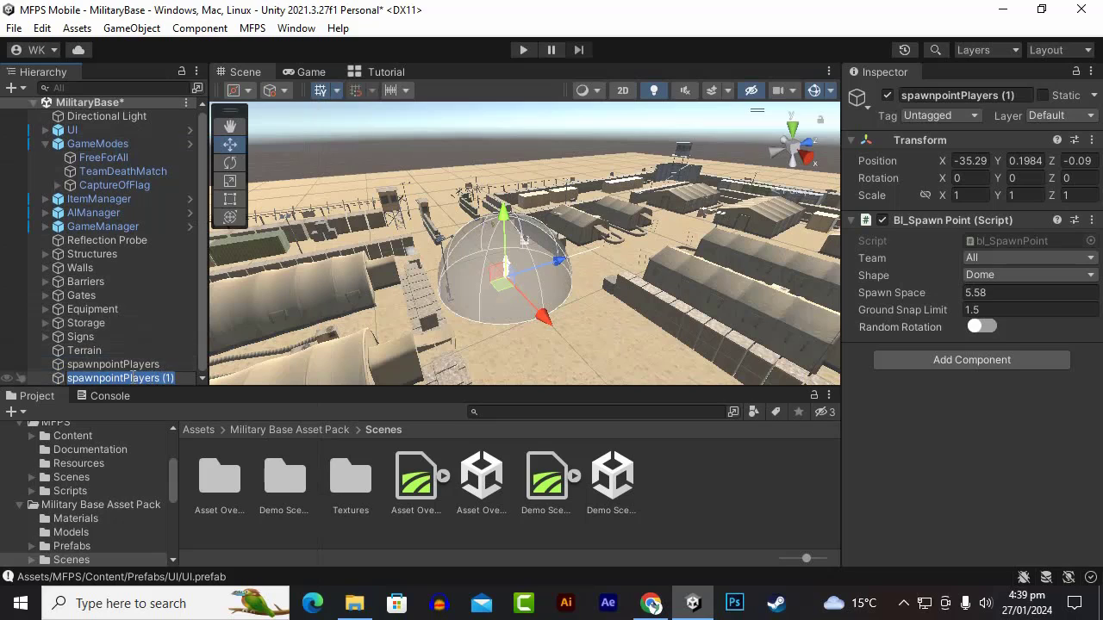
left_click_drag(126, 376, 223, 377)
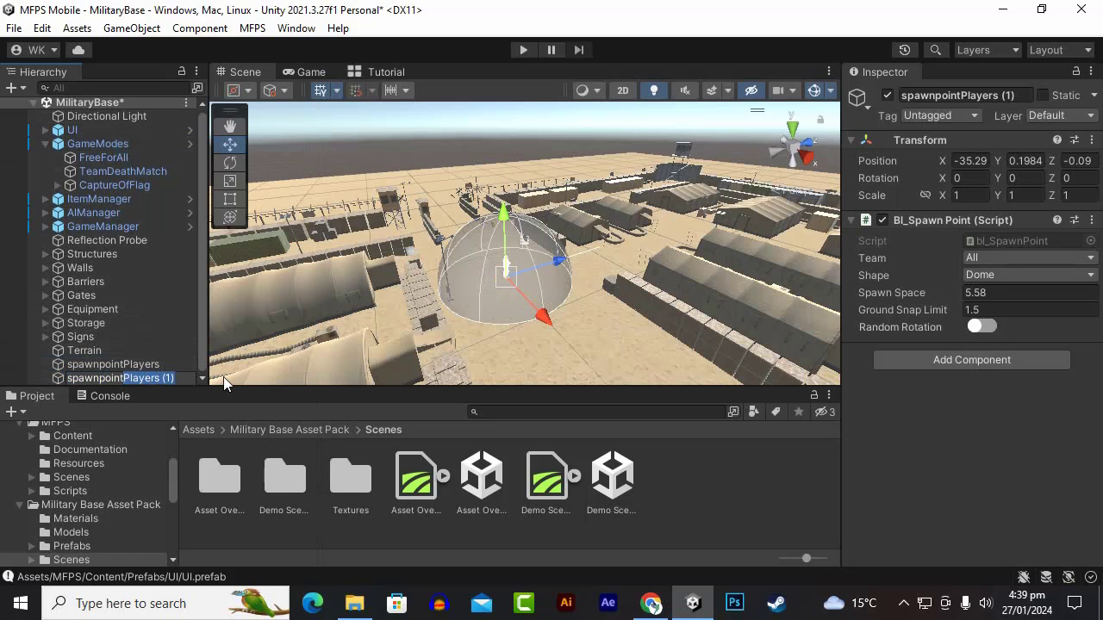
type("Team1")
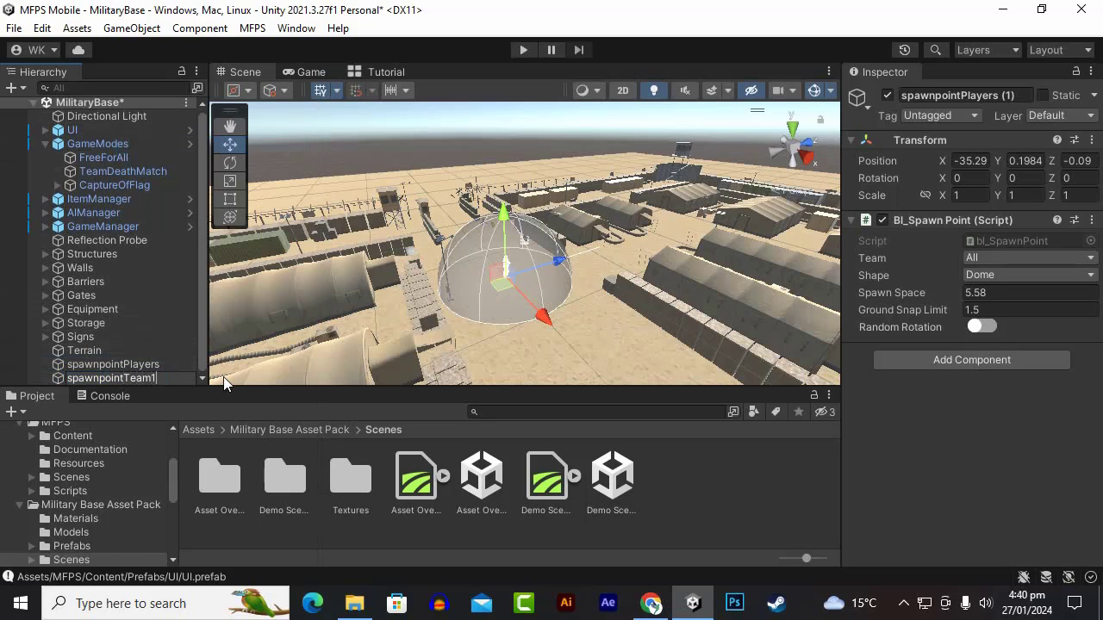
key("Return")
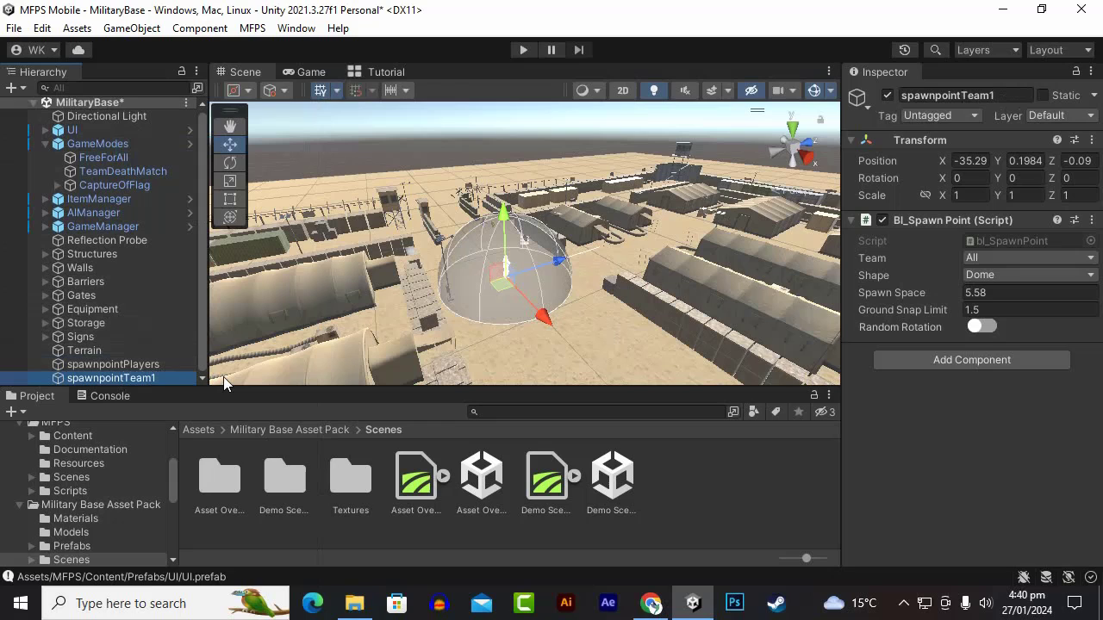
Assign spawnpointTeam1 to Team 1 in its Bl_Spawn Point component.
left_click(985, 258)
left_click(1000, 295)
scroll(591, 249, "down", 2)
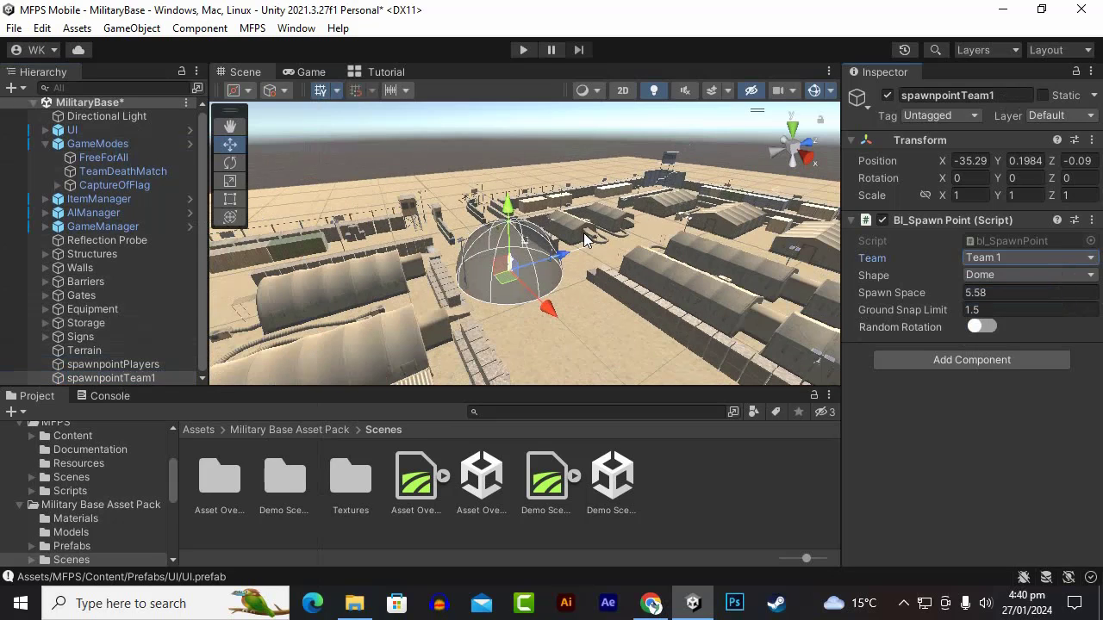
scroll(588, 250, "down", 2)
scroll(582, 269, "down", 4)
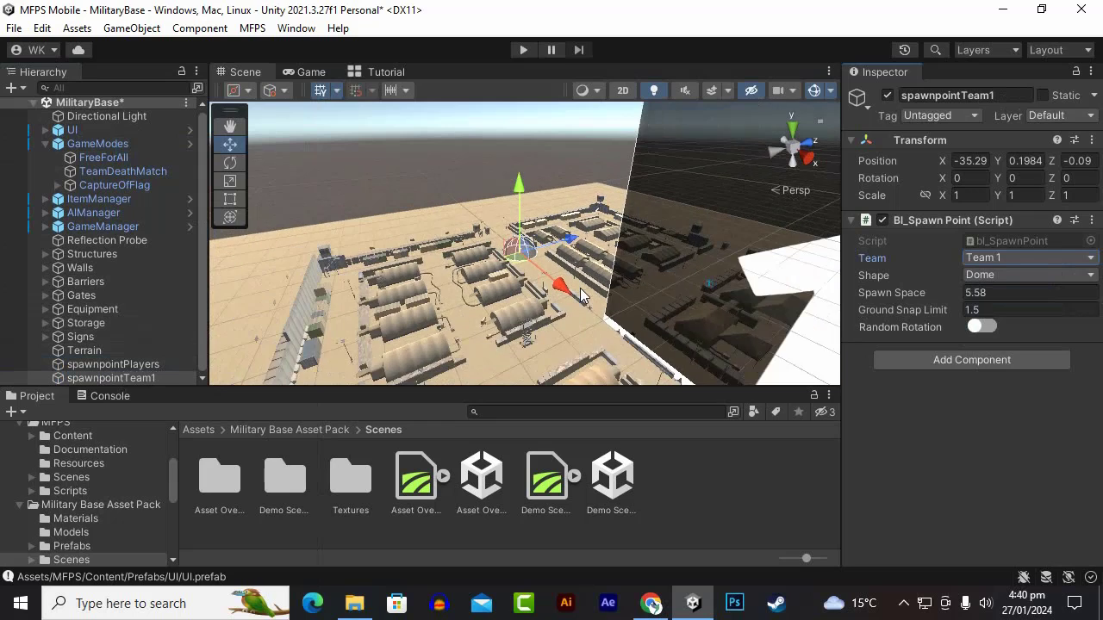
scroll(561, 250, "down", 4)
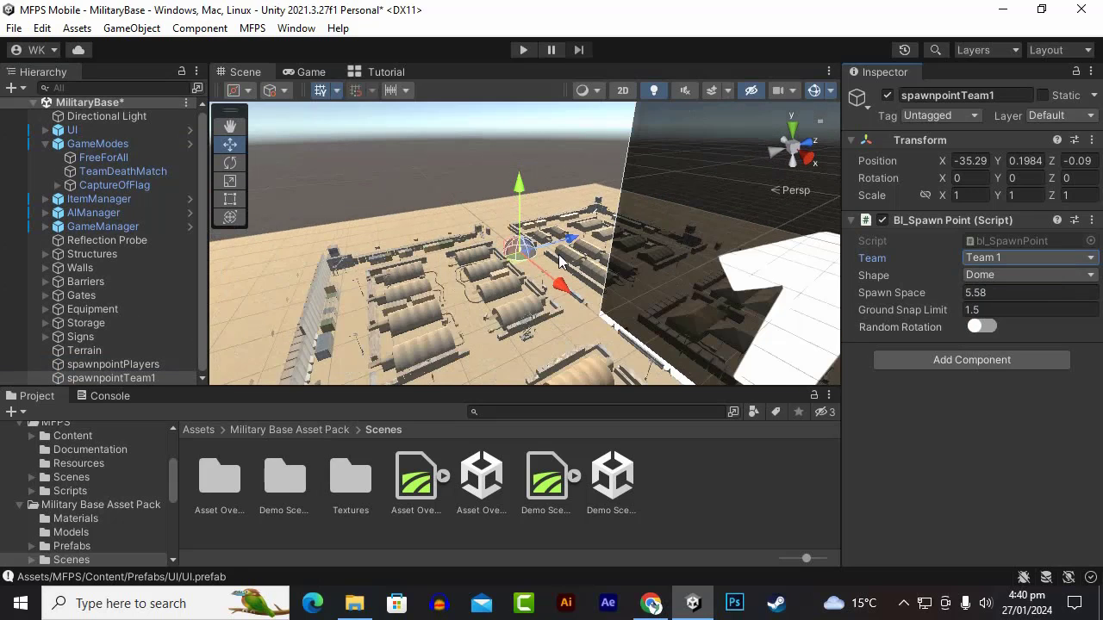
Move spawnpointTeam1 away from the all-players spawn point to about X -0.5, Z -25.7 on the base.
mouse_move(562, 297)
left_mouse_down()
mouse_move(620, 280)
mouse_move(551, 297)
left_mouse_up()
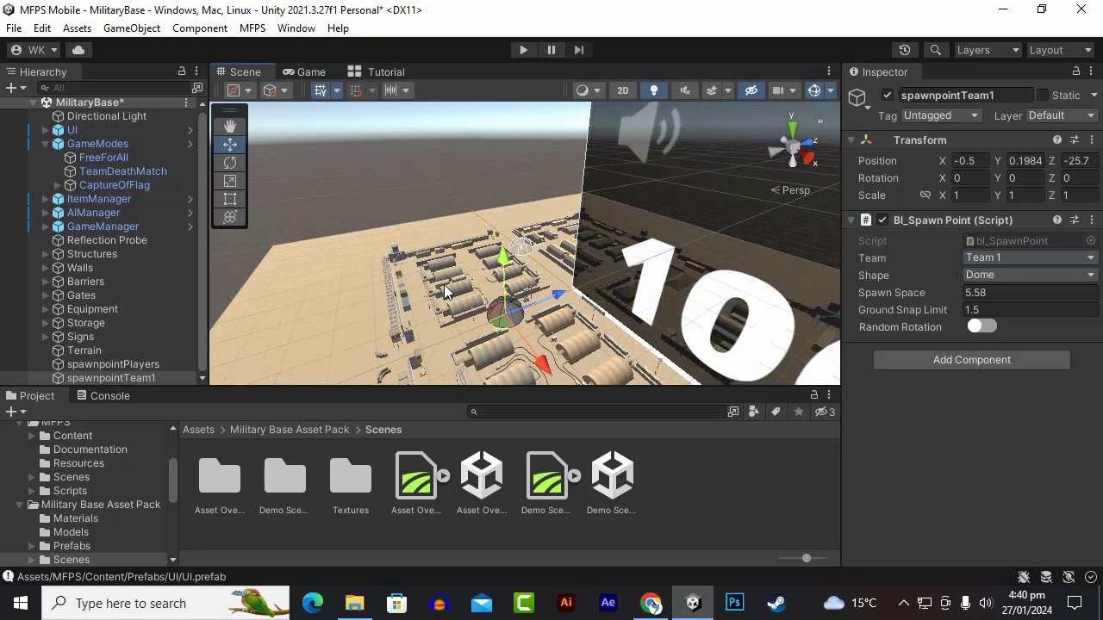
Duplicate the spawnpointTeam1 object and rename the copy spawnpointTeam2.
left_click(144, 377)
key("ctrl+d")
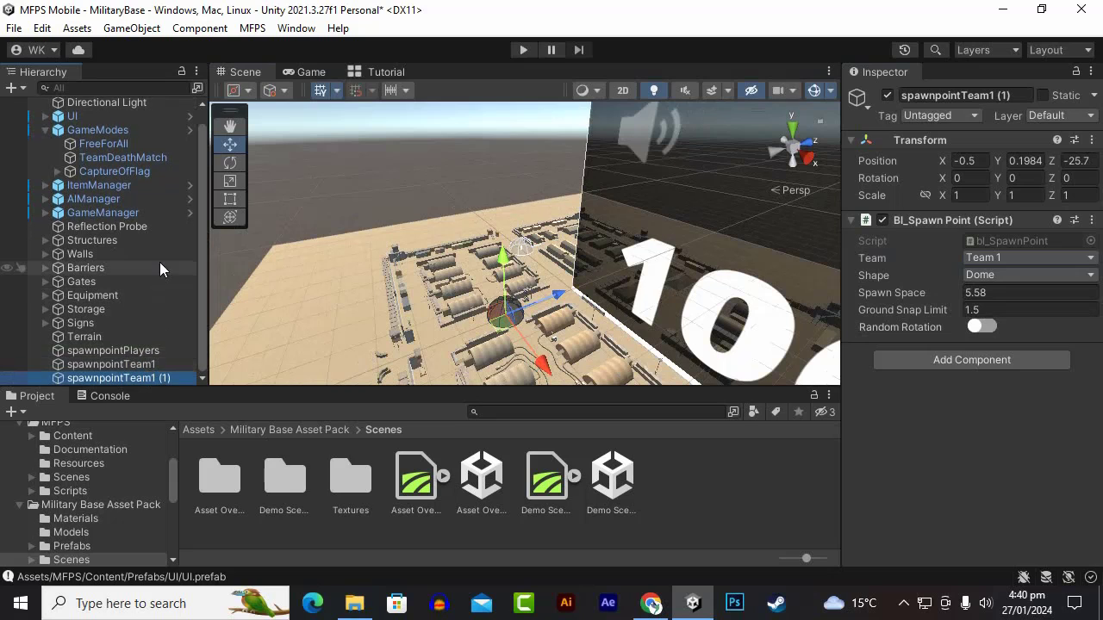
right_click(174, 379)
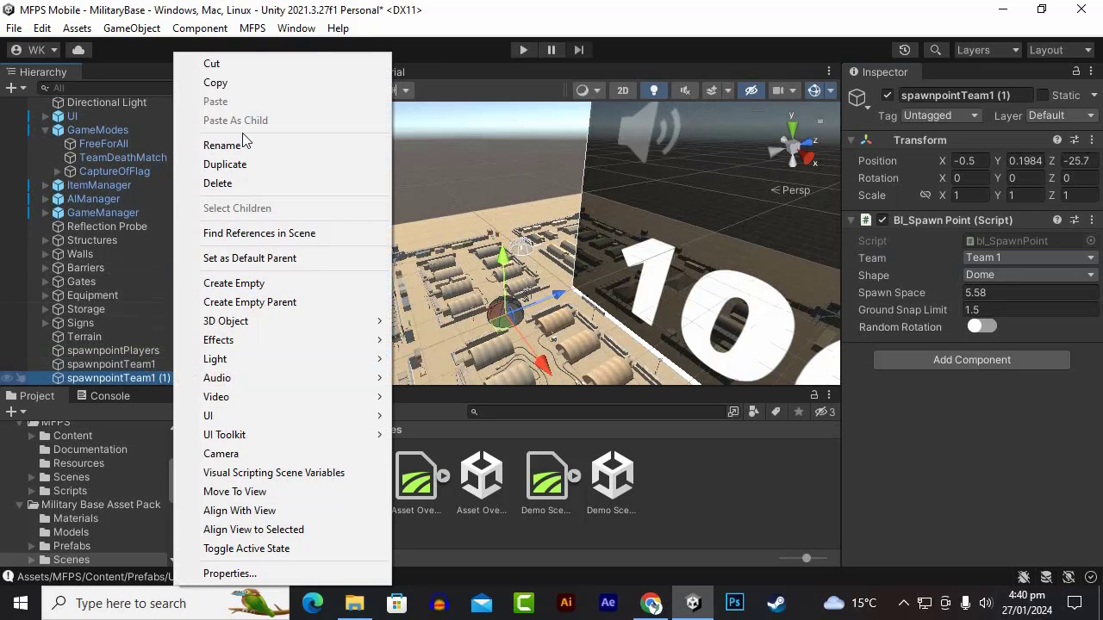
left_click(217, 143)
left_click_drag(151, 378, 218, 375)
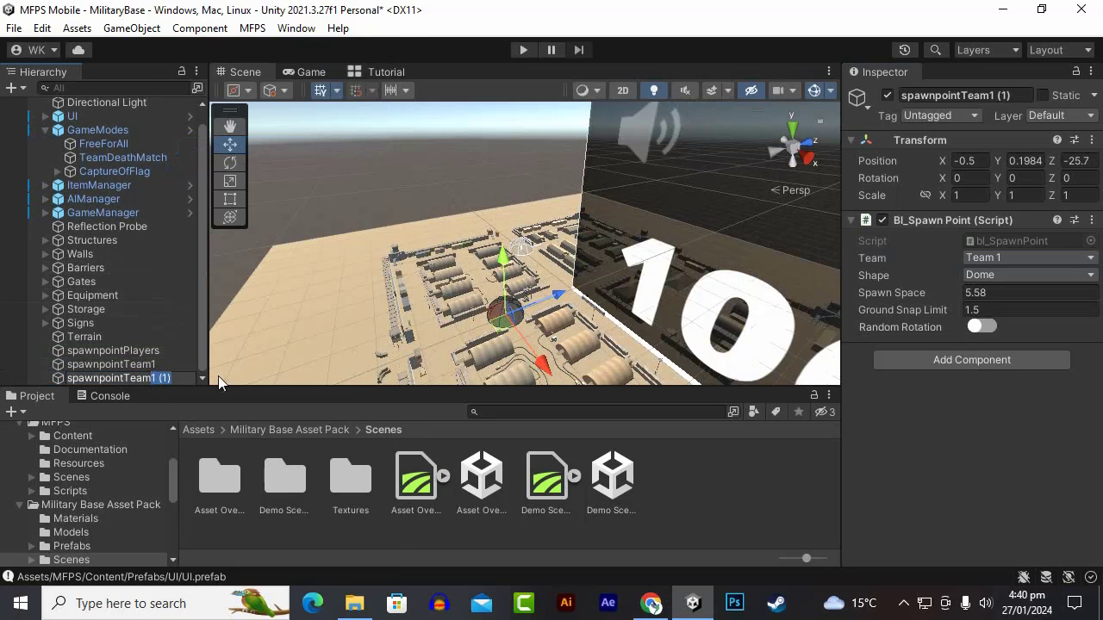
type("2")
key("Return")
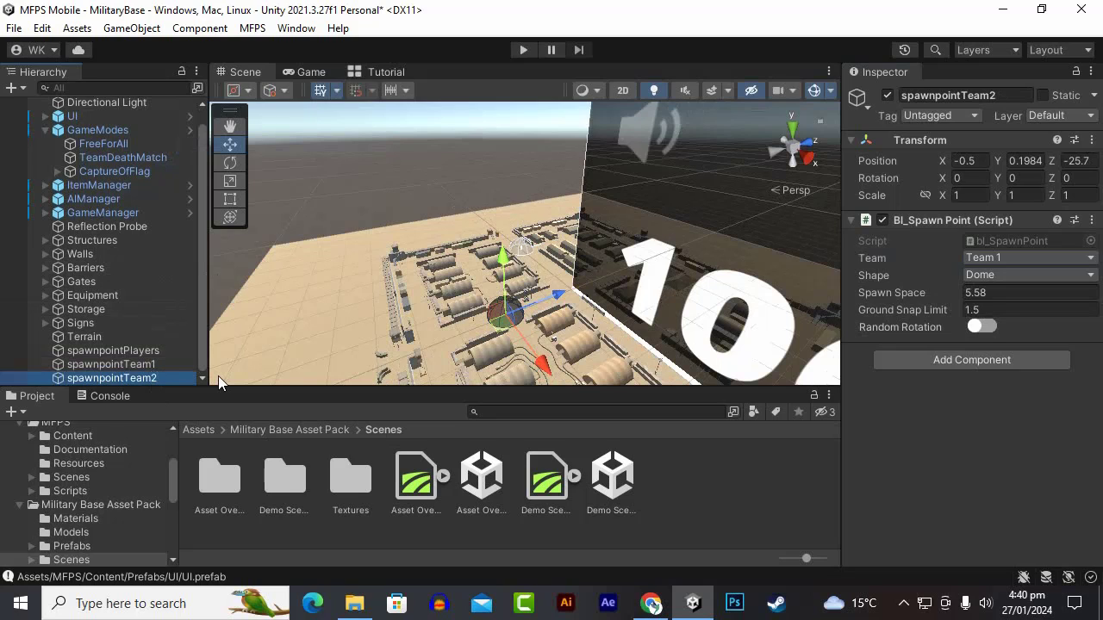
Open the Team choices of spawnpointTeam2 in its Bl_Spawn Point component.
left_click(1025, 261)
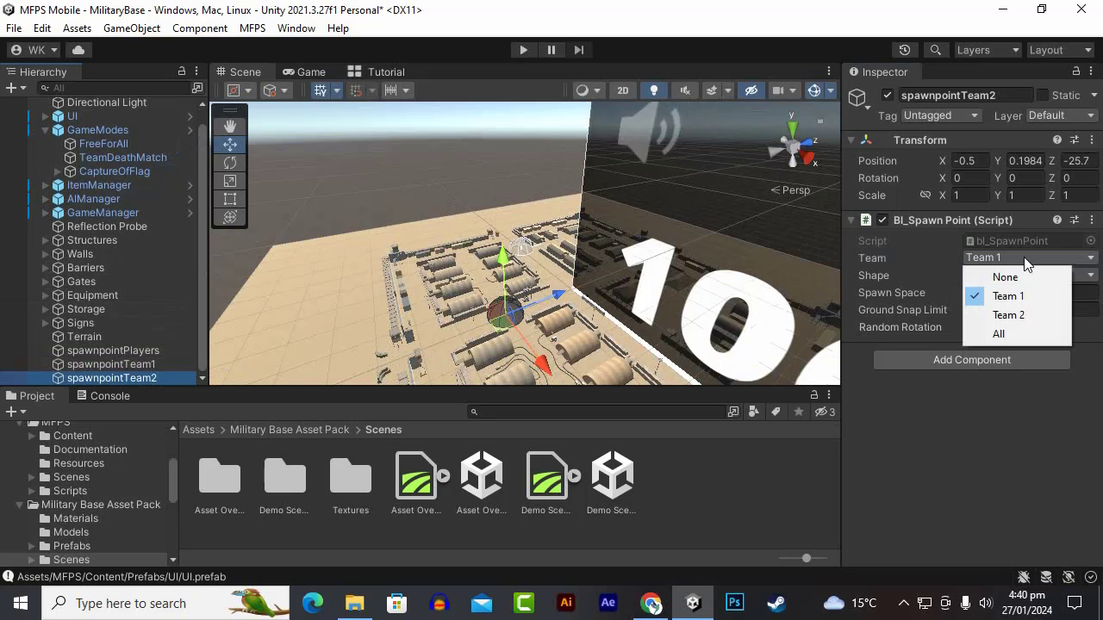
Assign spawnpointTeam2 to Team 2 and move it across the base to about X 46.9, Z -0.8.
left_click(1021, 312)
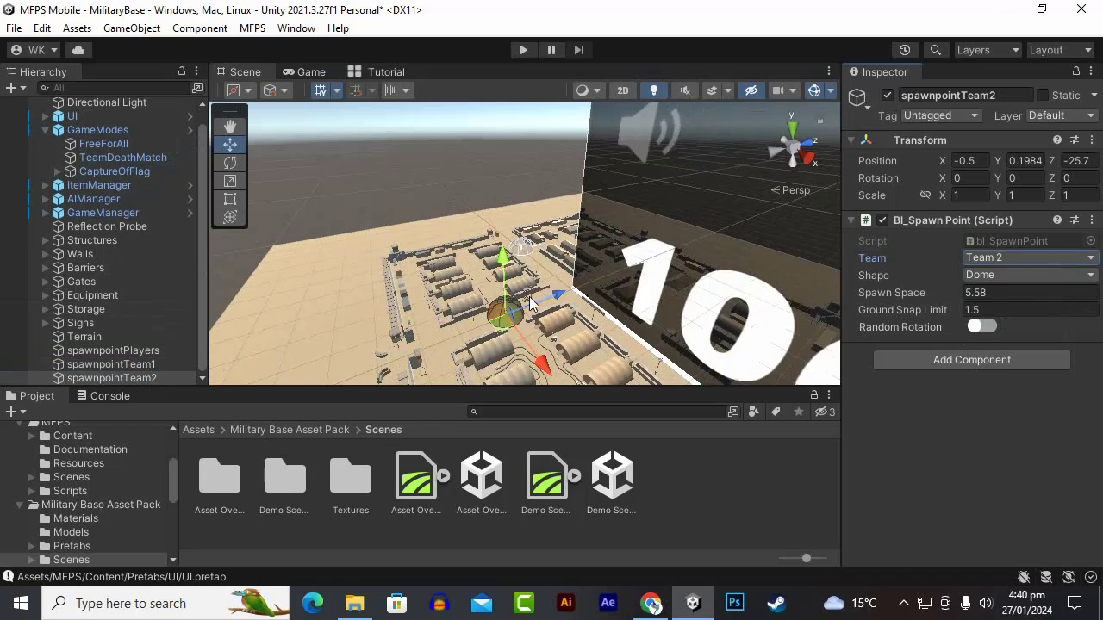
scroll(532, 303, "down", 1)
scroll(531, 303, "down", 2)
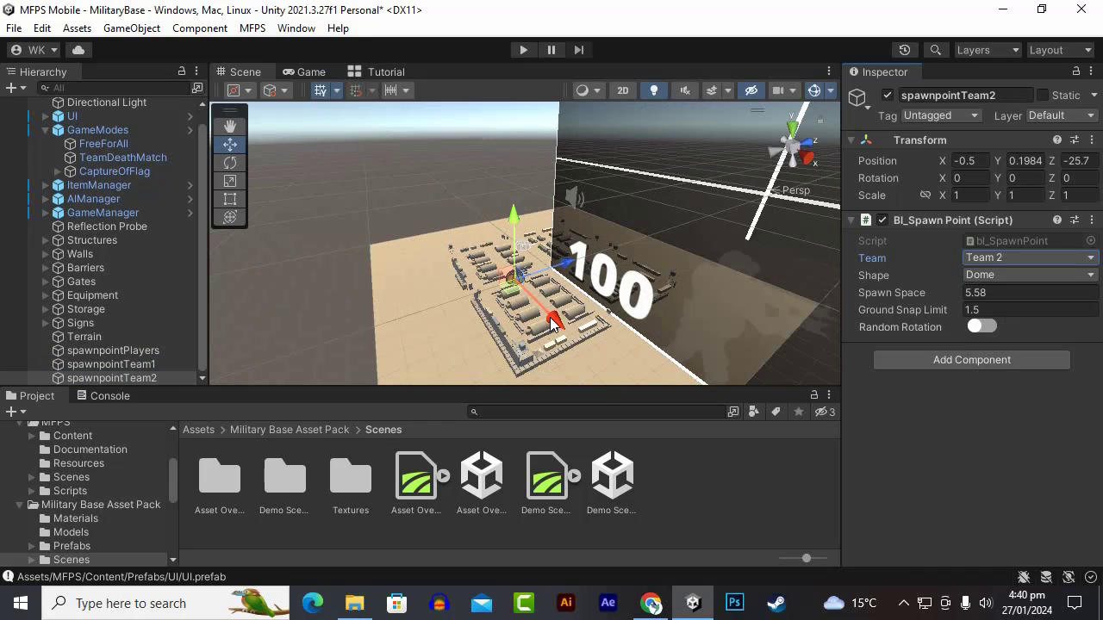
left_click_drag(564, 272, 654, 374)
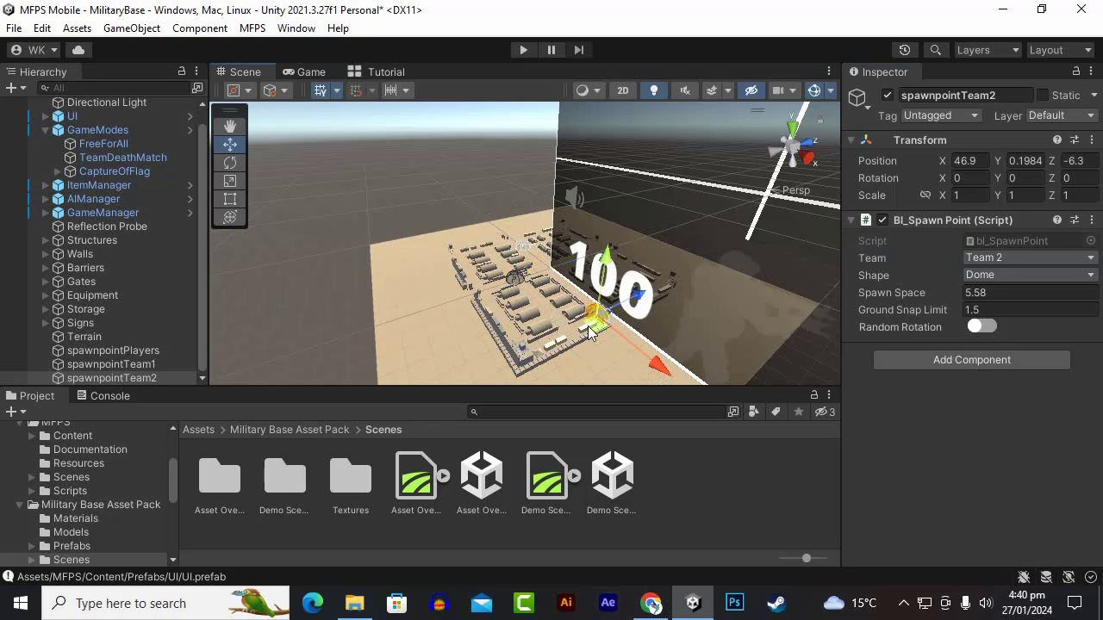
scroll(646, 352, "up", 4)
scroll(709, 360, "down", 3)
mouse_move(678, 337)
left_mouse_down()
mouse_move(699, 330)
mouse_move(691, 337)
left_mouse_up()
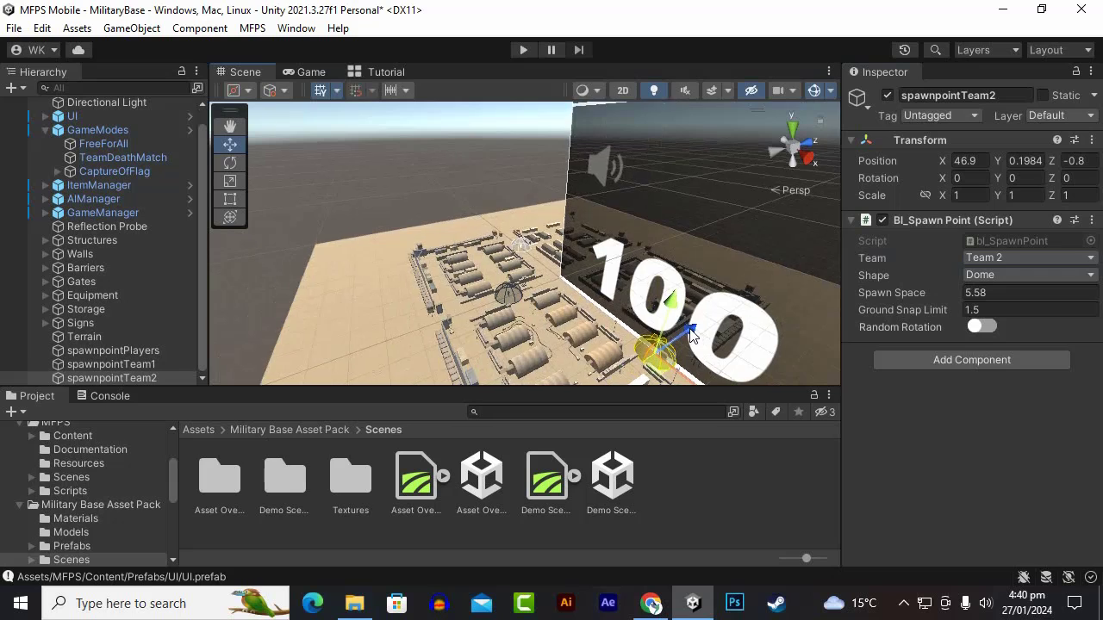
Fine-tune spawnpointTeam2's position to about X 41.02, Z -0.34 and check its placement among the surrounding barriers.
key("f")
left_click_drag(569, 287, 571, 207)
scroll(520, 263, "up", 3)
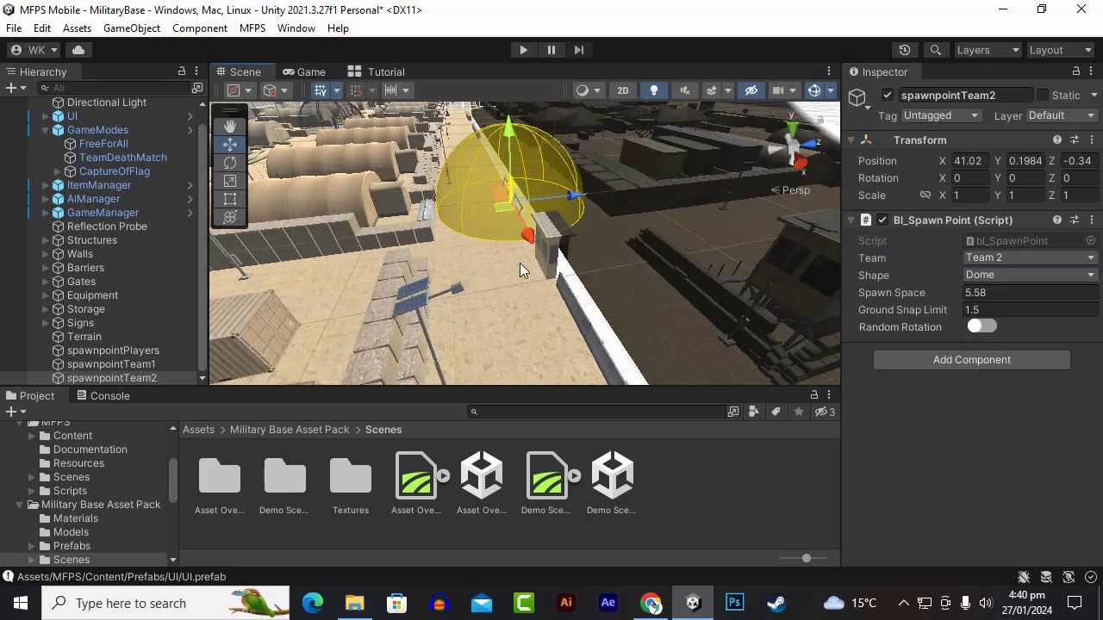
scroll(520, 263, "up", 5)
mouse_move(520, 259)
left_mouse_down("alt")
mouse_move(636, 199)
mouse_move(531, 244)
left_mouse_up("alt")
scroll(550, 274, "down", 4)
scroll(473, 289, "down", 2)
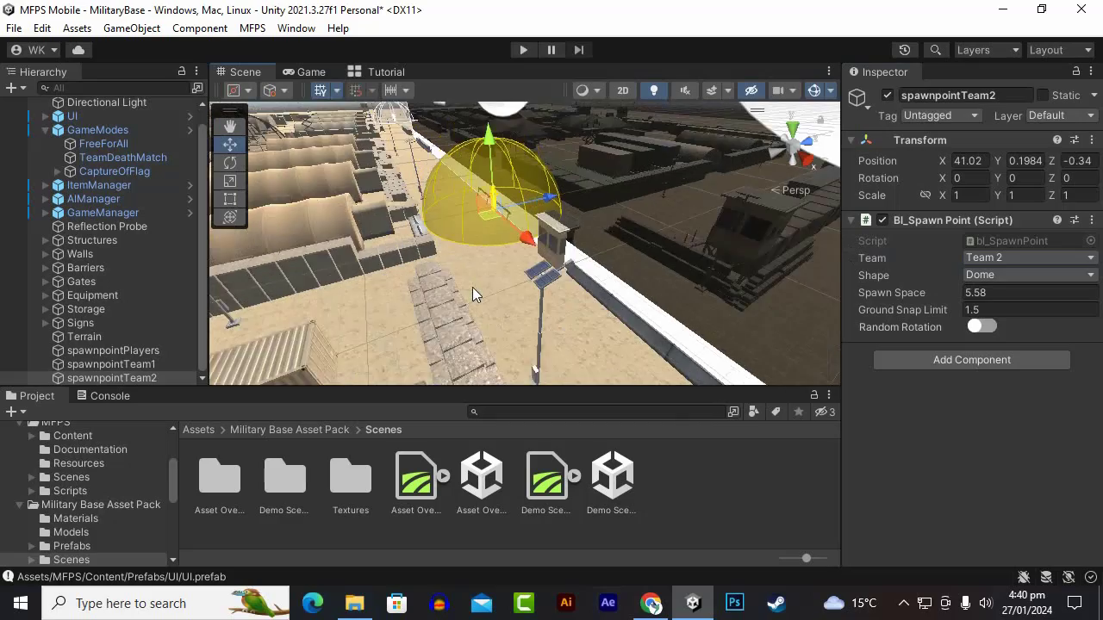
left_click_drag(472, 287, 818, 272, "alt")
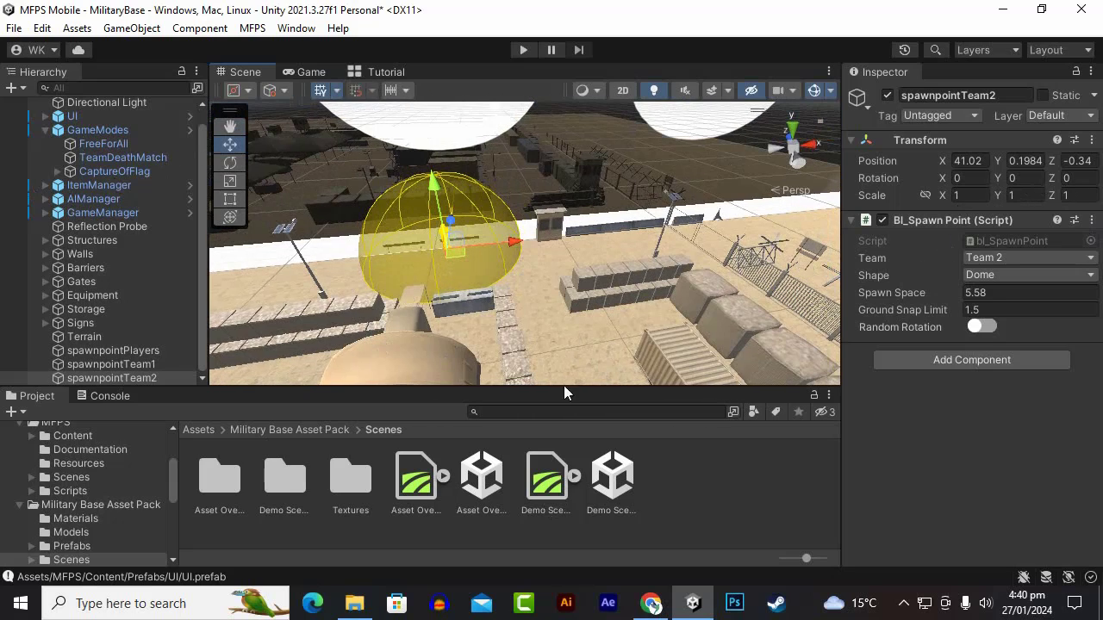
Review the spawn point instructions in the scene setup tutorial and proceed to Step 5 on baking the Navmesh.
left_click(379, 72)
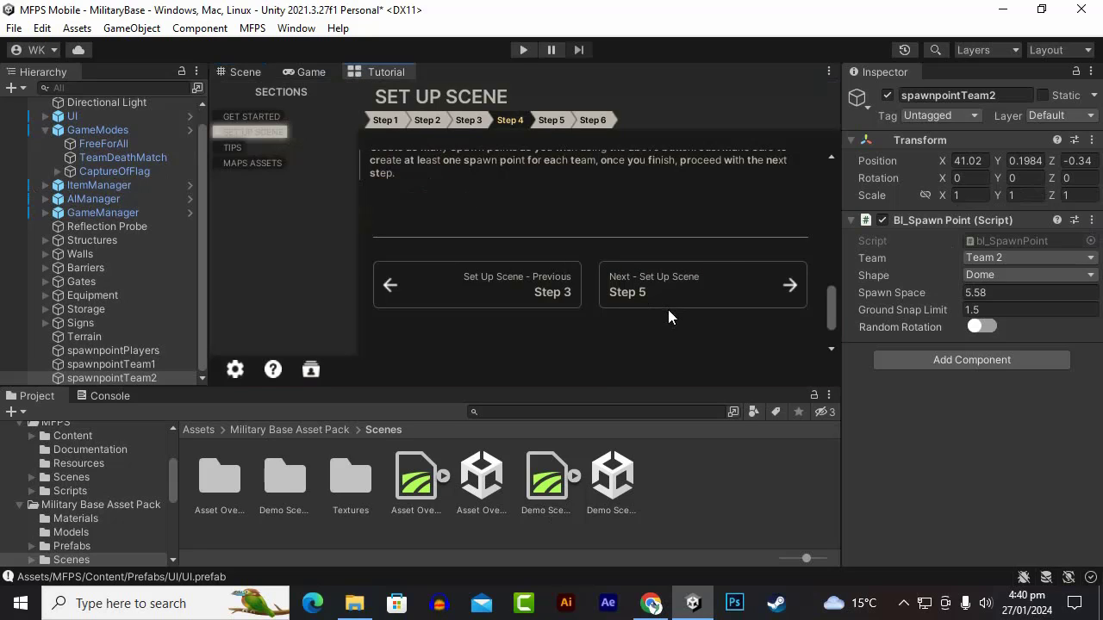
scroll(664, 310, "up", 2)
scroll(652, 311, "up", 3)
scroll(653, 313, "down", 5)
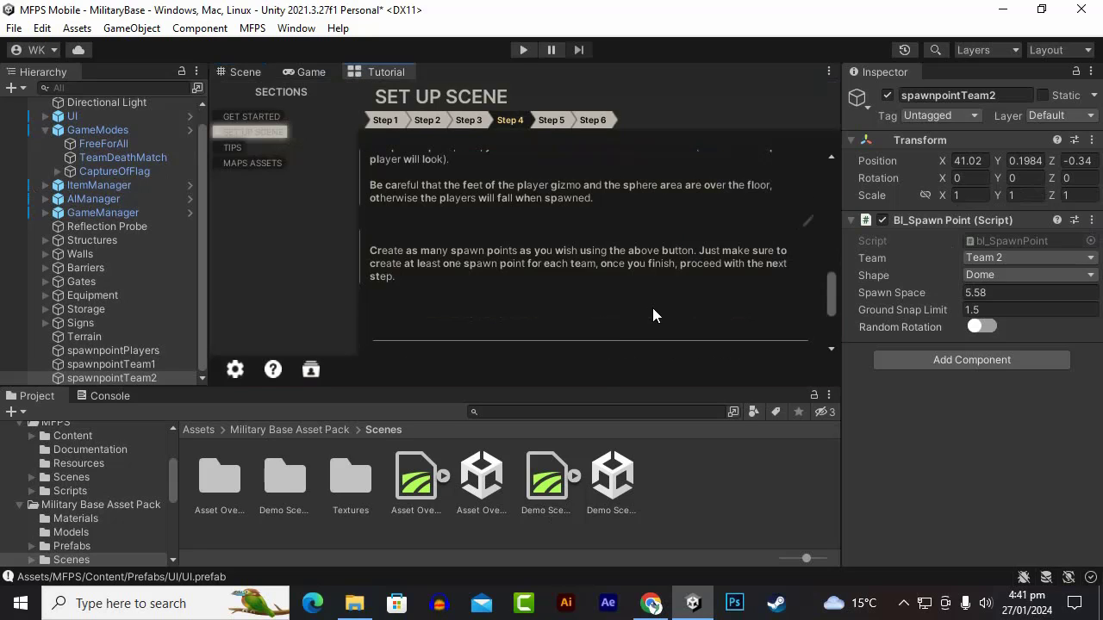
left_click(692, 210)
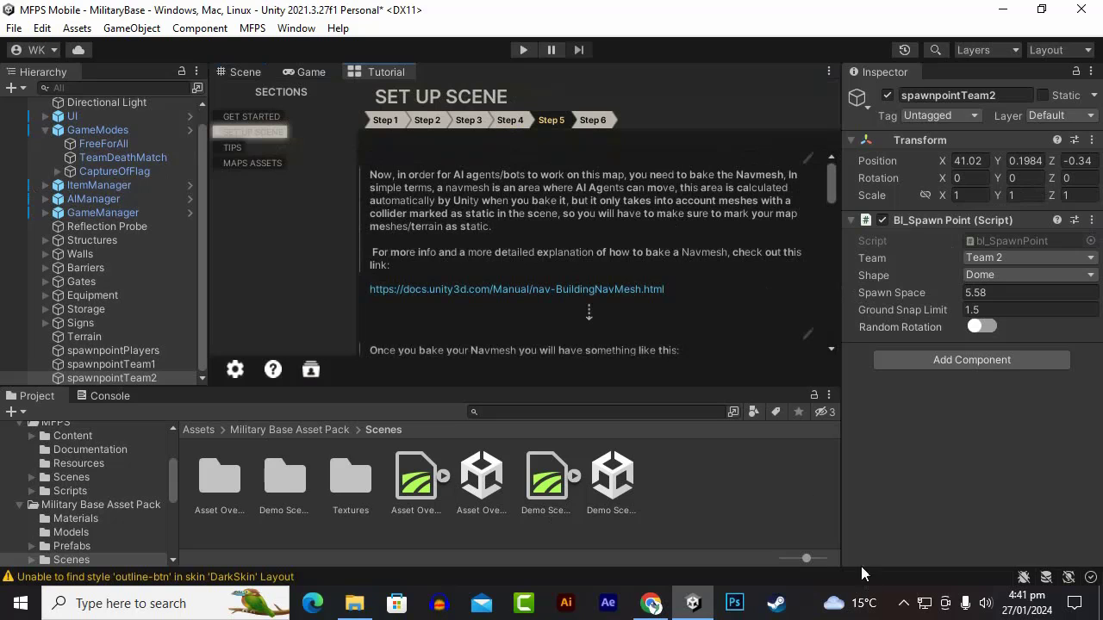
left_click(904, 604)
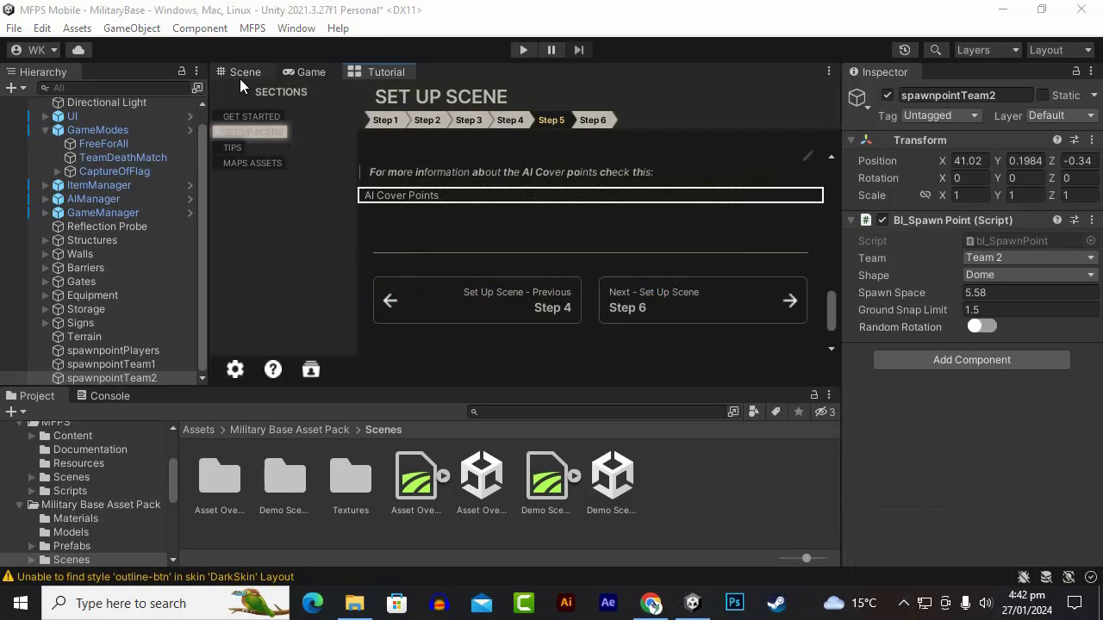
Return to the scene, examine the Structures group across the base, and select the Terrain object for inspection.
left_click(241, 74)
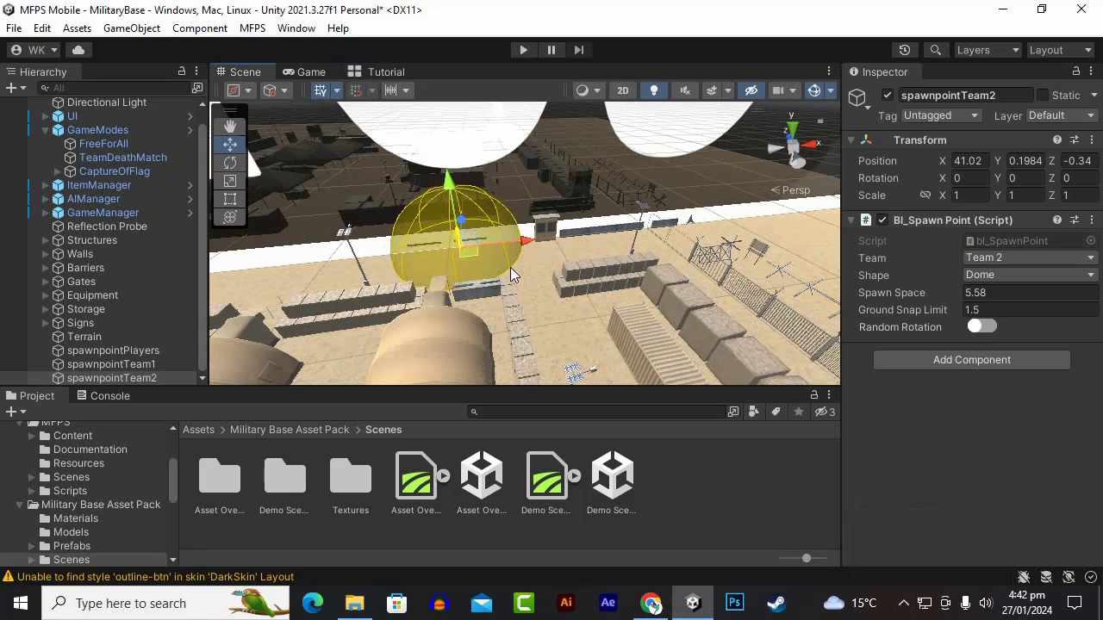
scroll(510, 267, "down", 6)
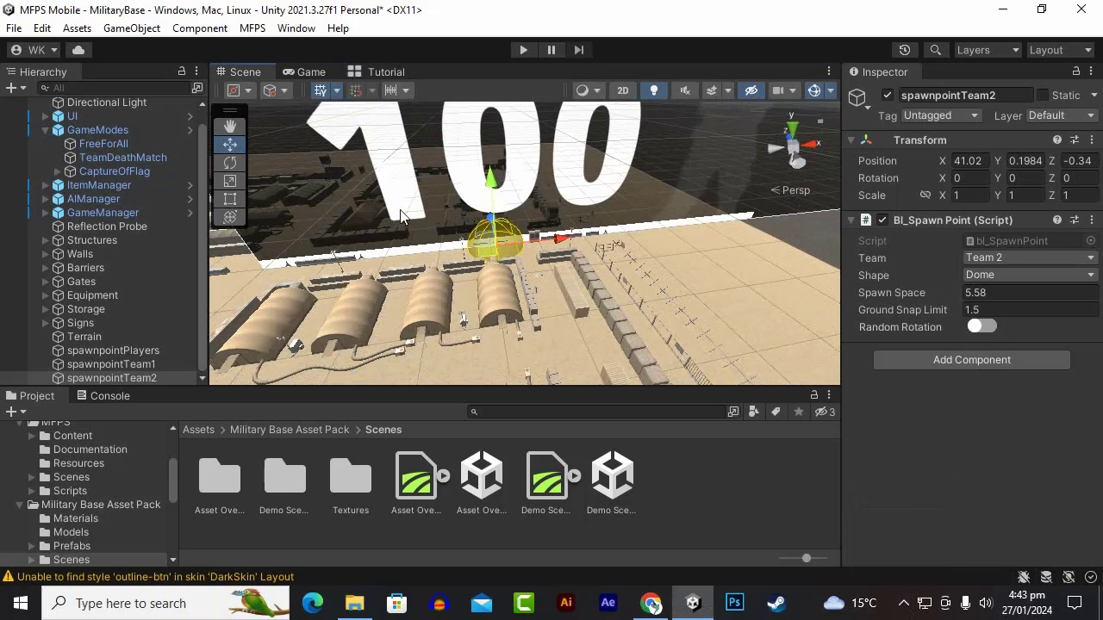
left_click(128, 240)
key("f")
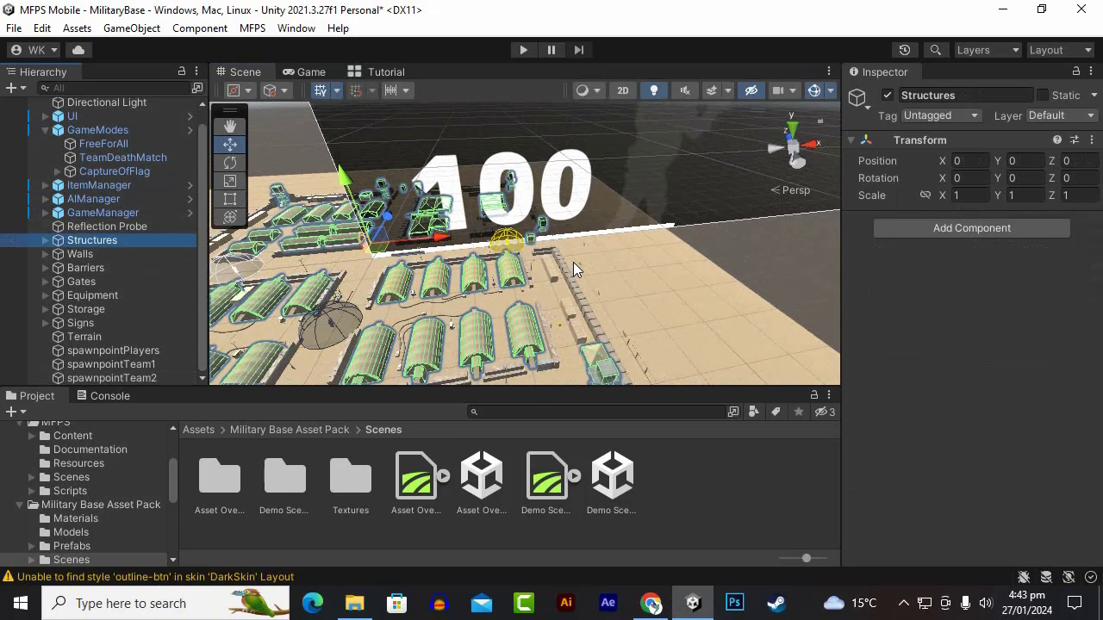
left_click_drag(511, 299, 856, 149, "alt")
left_click_drag(615, 273, 638, 282, "alt")
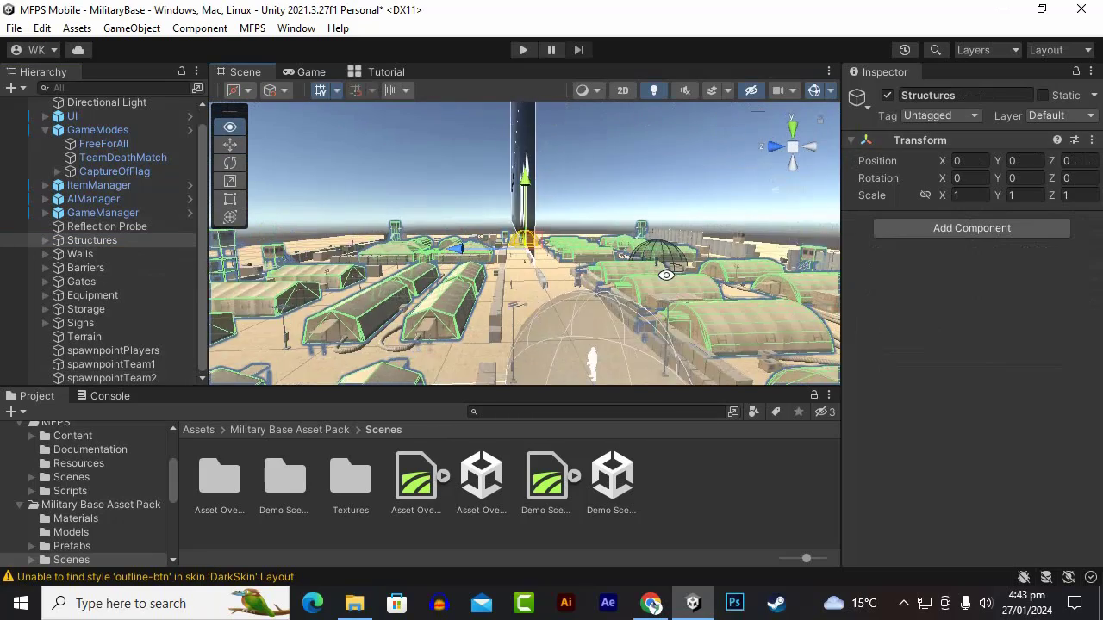
scroll(635, 280, "up", 3)
scroll(635, 287, "up", 3)
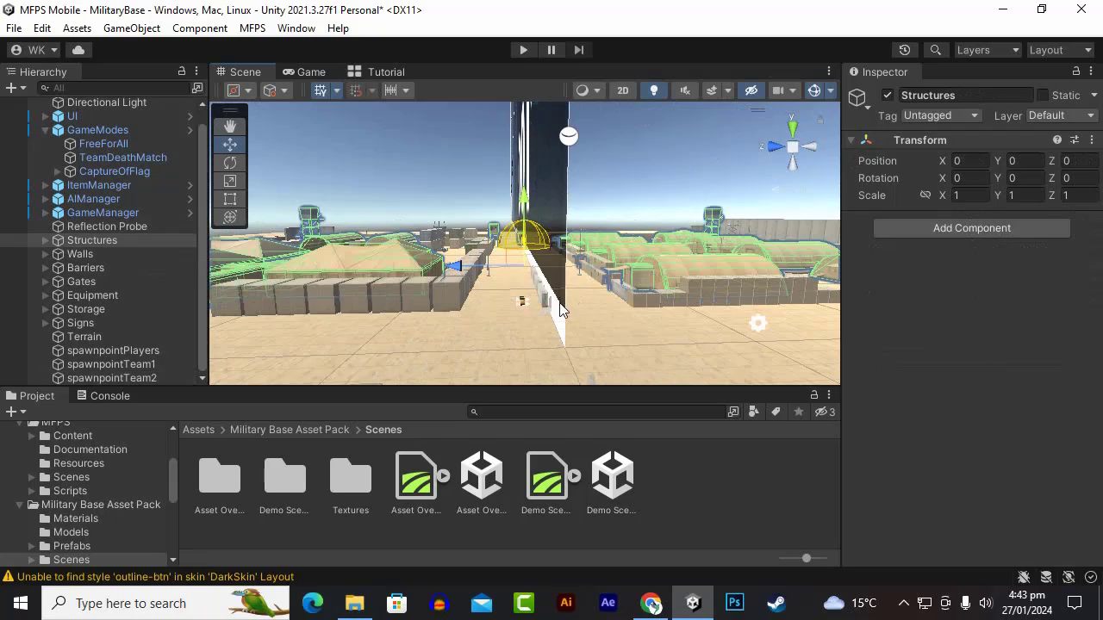
left_click_drag(400, 302, 492, 308, "alt")
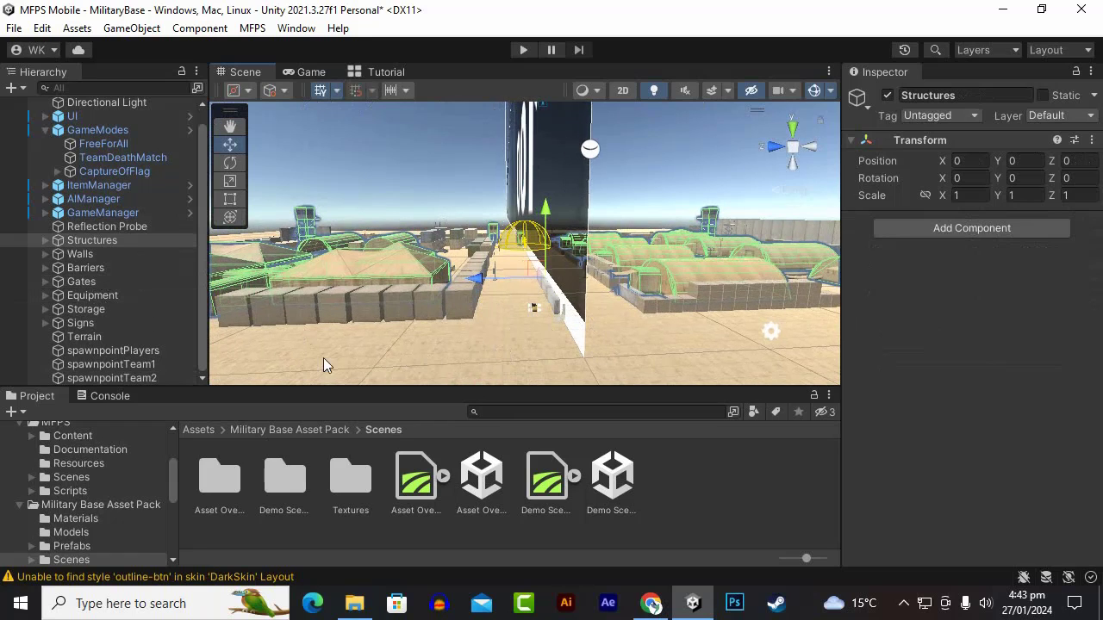
scroll(510, 306, "down", 4)
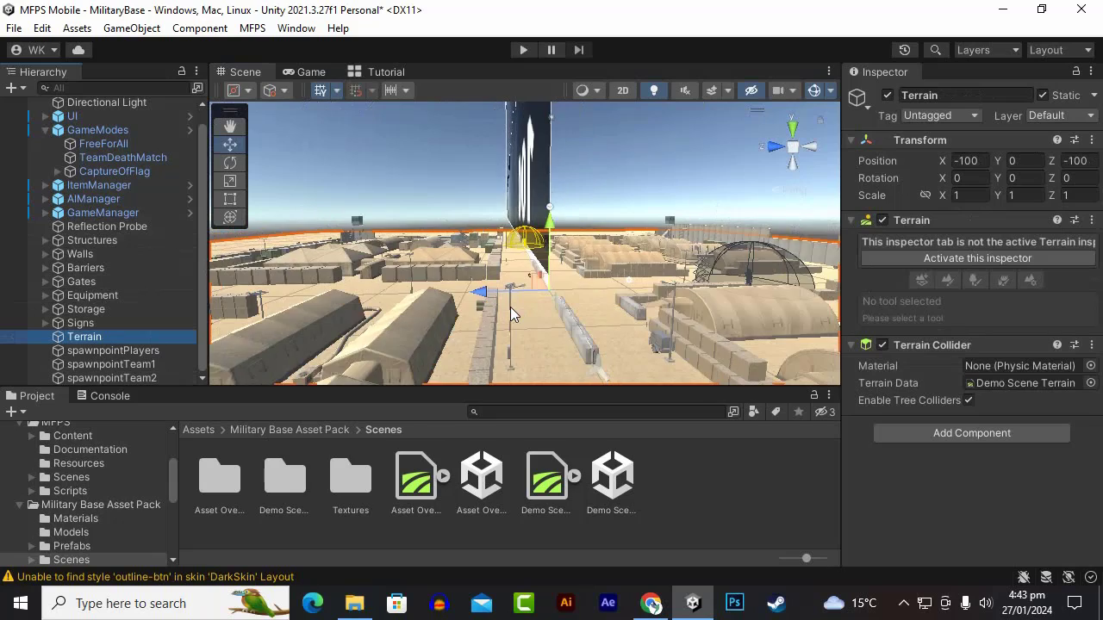
left_click_drag(511, 307, 344, 345, "alt")
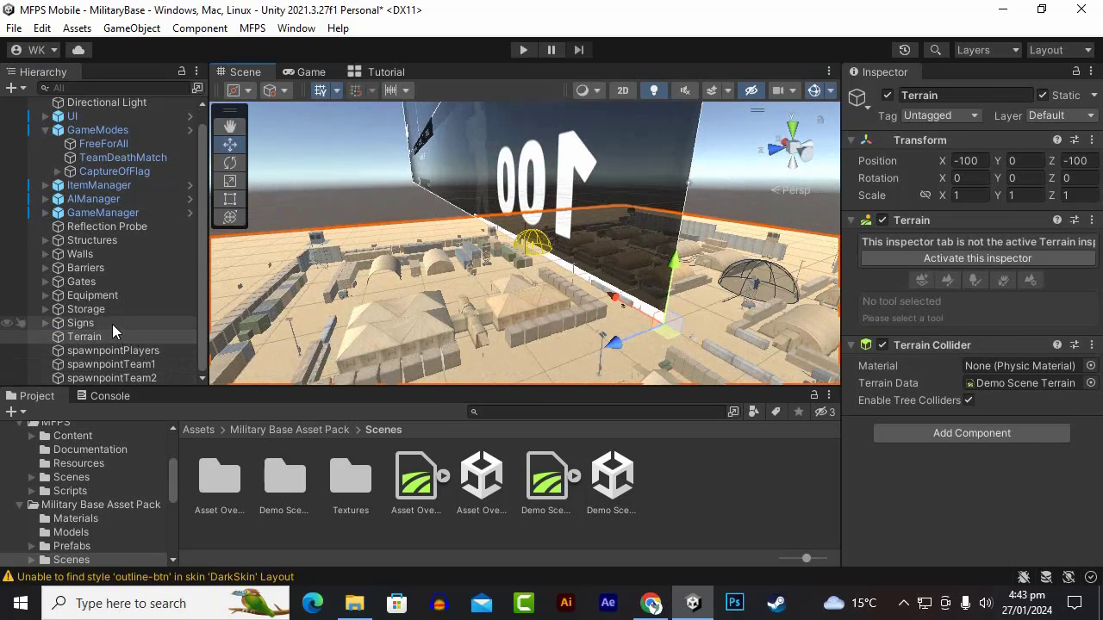
Select all map groups from Structures through Terrain and enable every static flag on them, including their child objects.
left_click(99, 238, "shift")
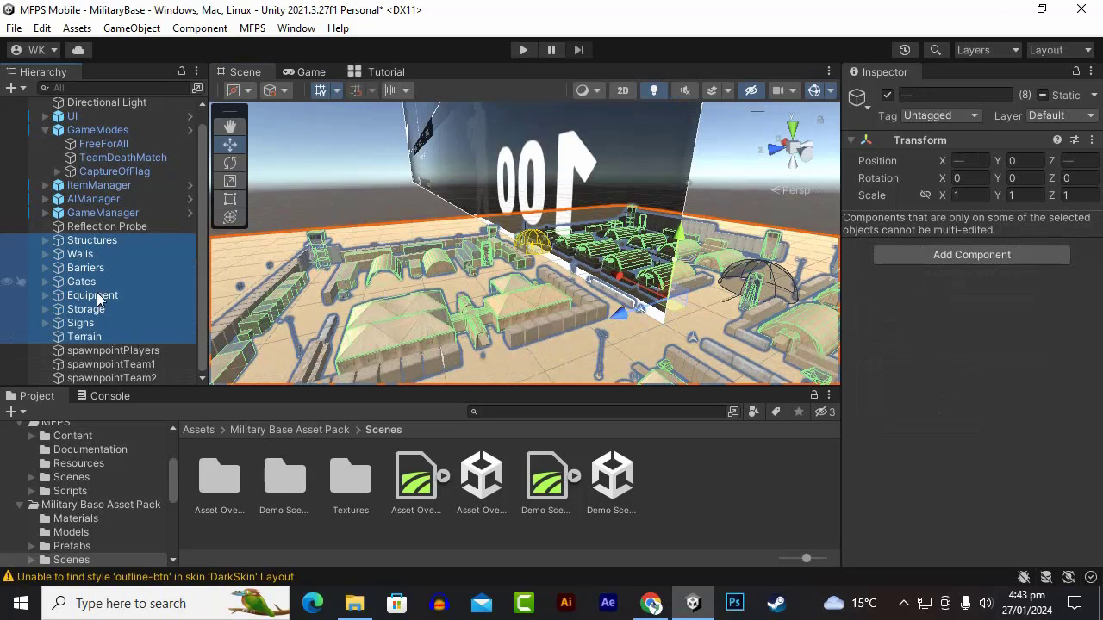
scroll(497, 252, "down", 6)
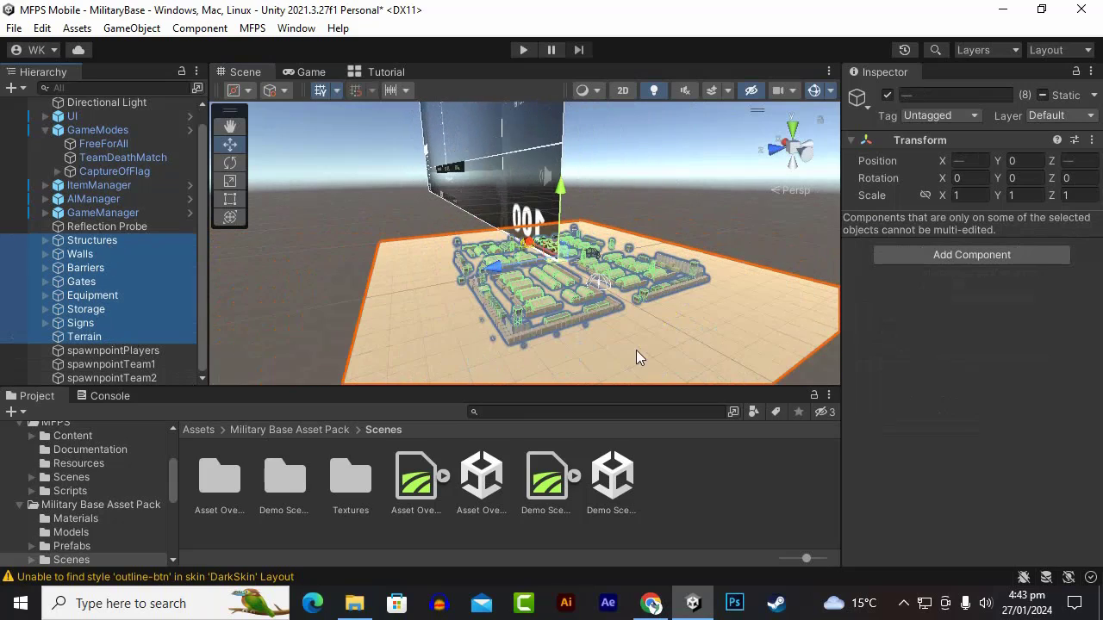
scroll(694, 345, "up", 3)
scroll(694, 345, "up", 4)
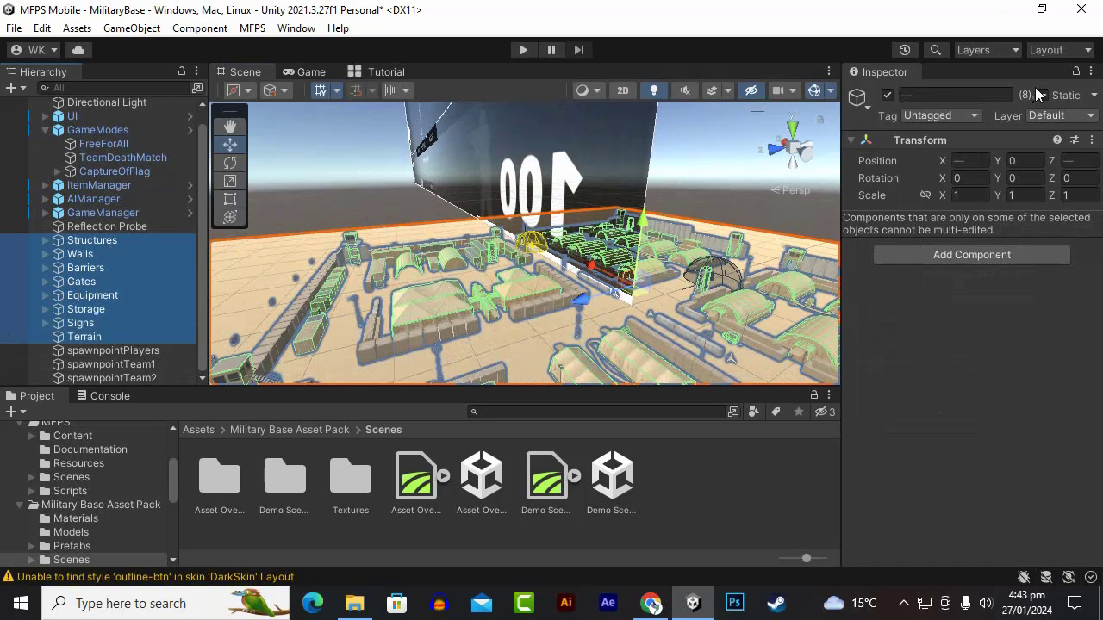
left_click(1093, 96)
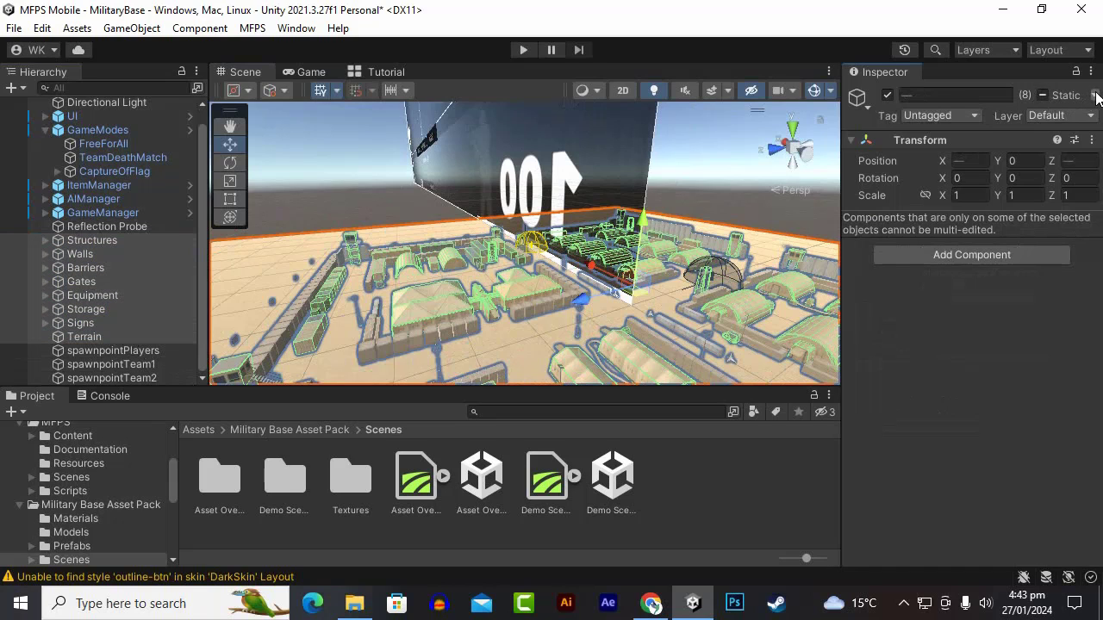
left_click(1096, 95)
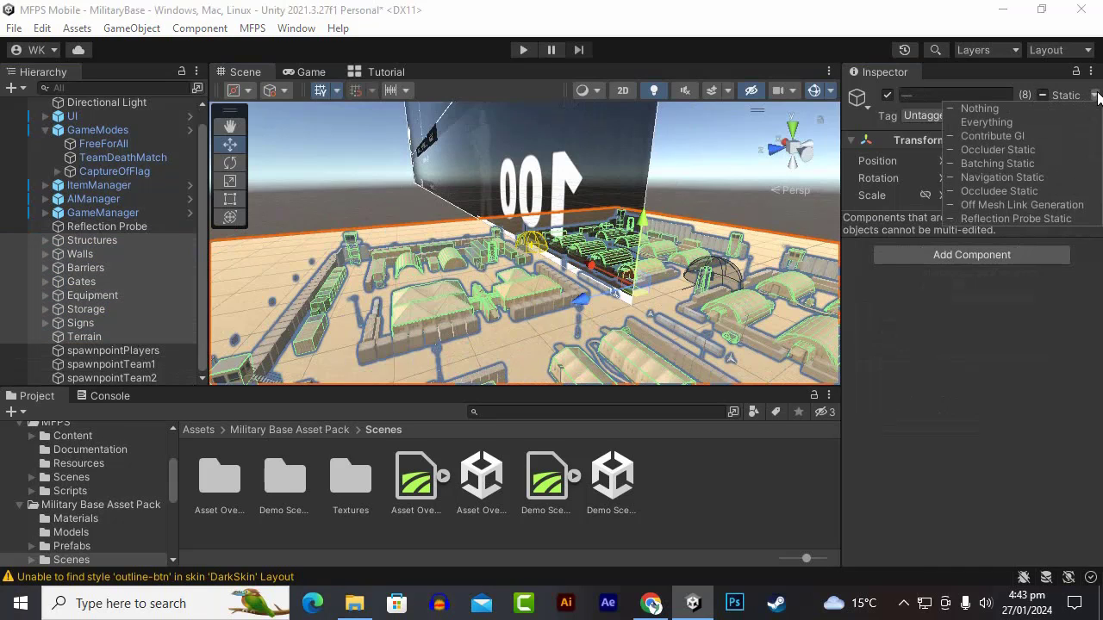
left_click(968, 125)
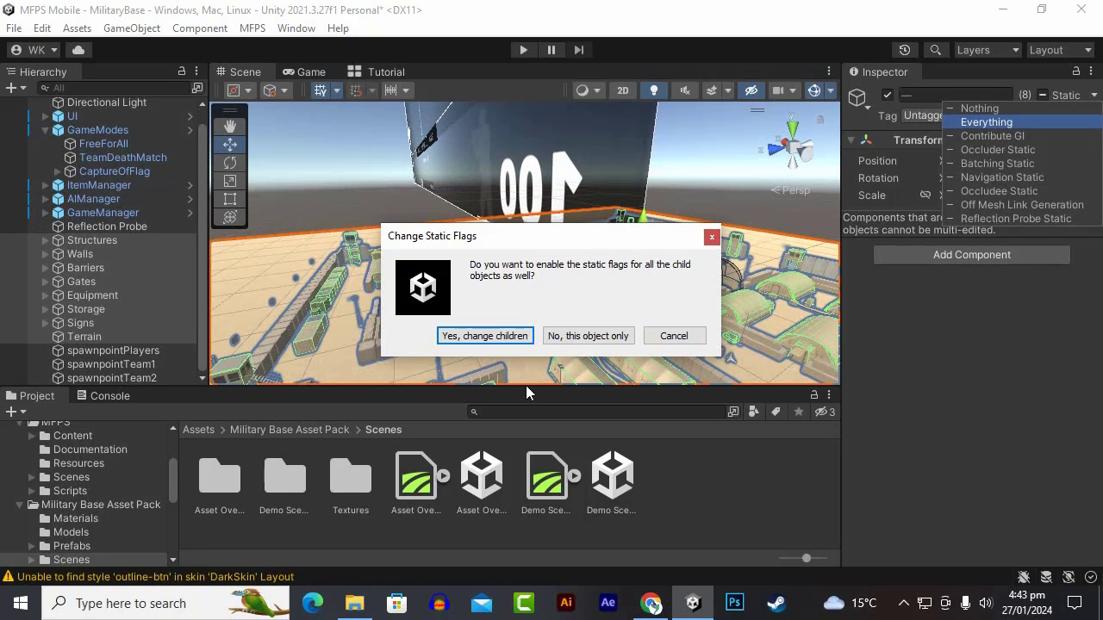
left_click(511, 339)
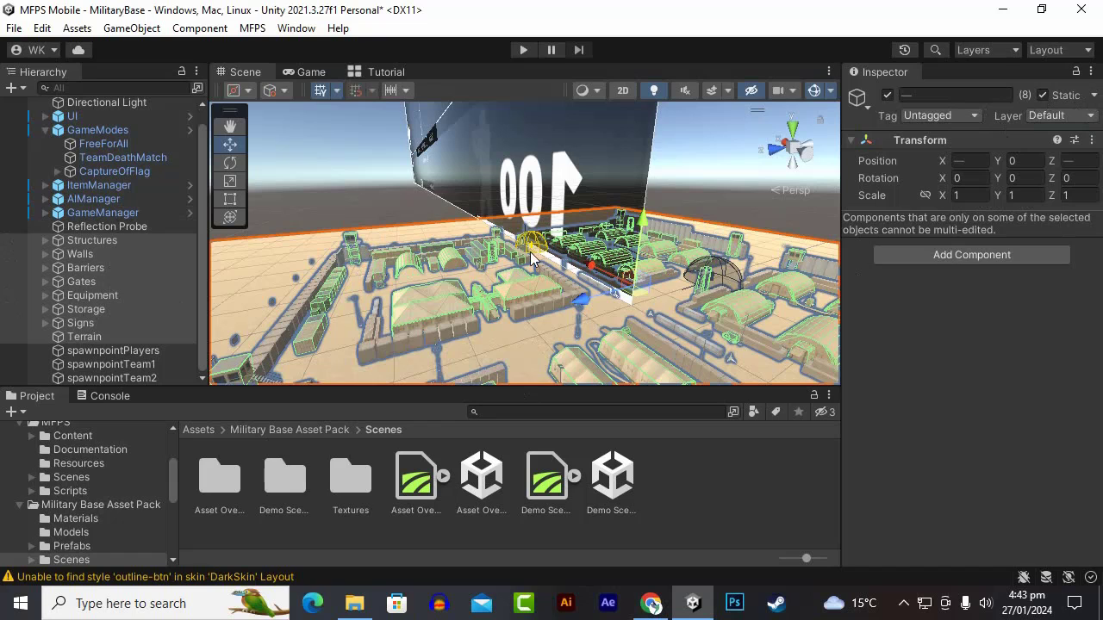
Open the AI Navigation window, bake the Navmesh with the existing agent settings, and inspect its coverage of the base.
scroll(531, 259, "down", 3)
scroll(541, 317, "up", 2)
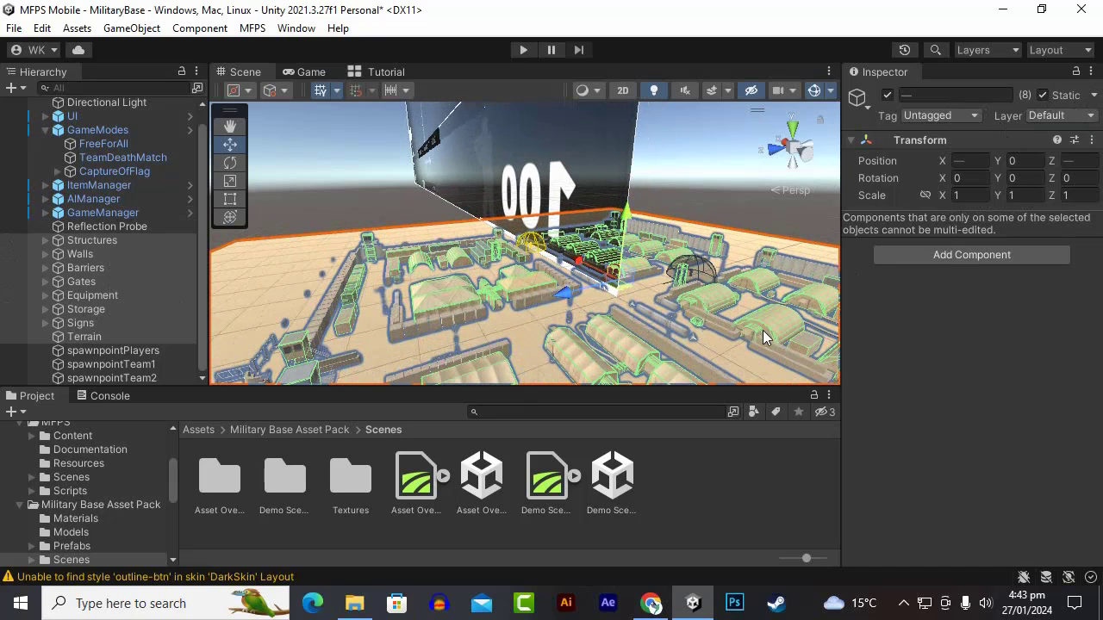
left_click(297, 28)
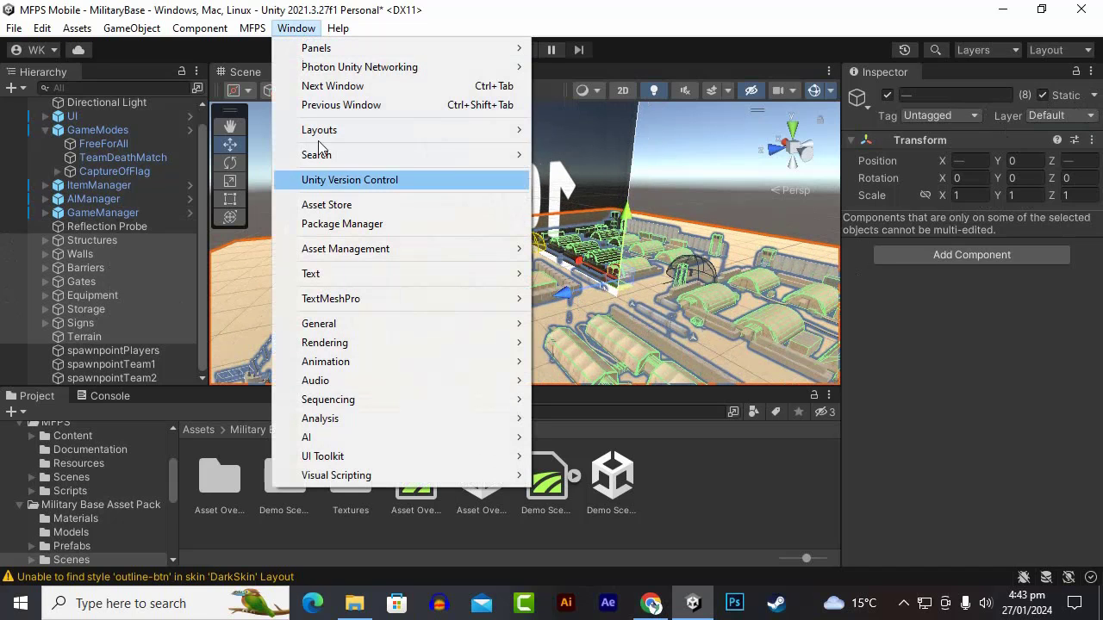
mouse_move(400, 436)
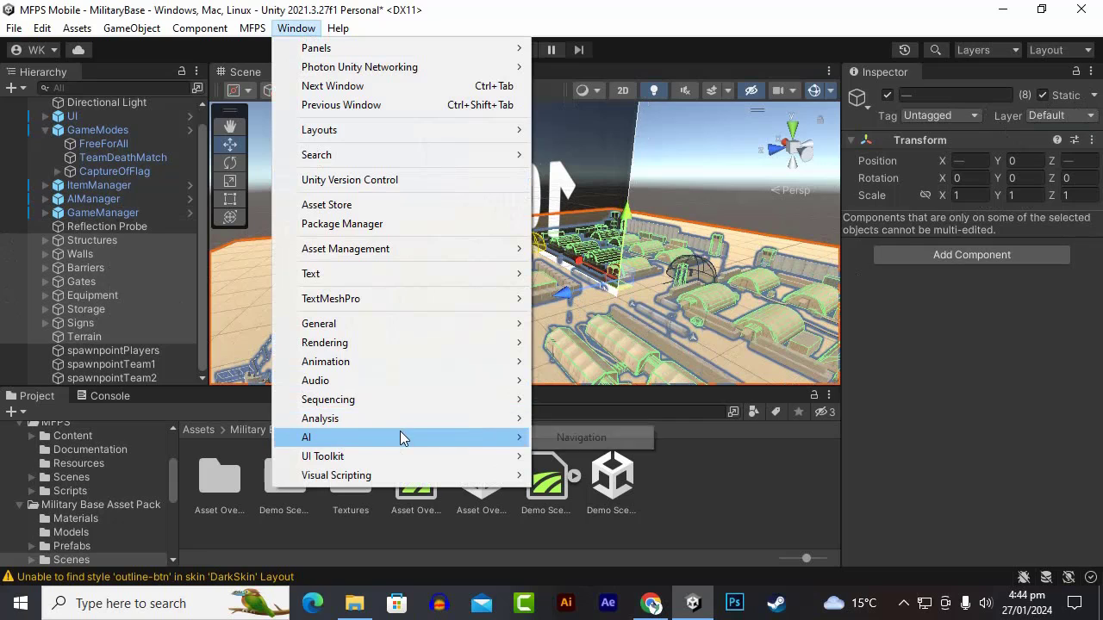
left_click(594, 439)
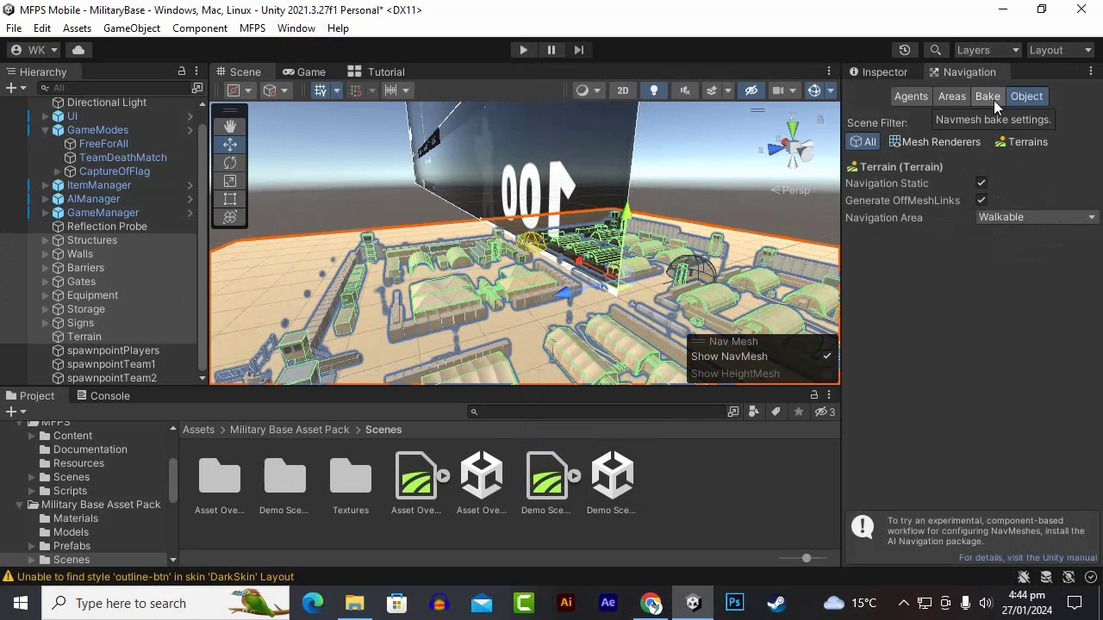
left_click(993, 99)
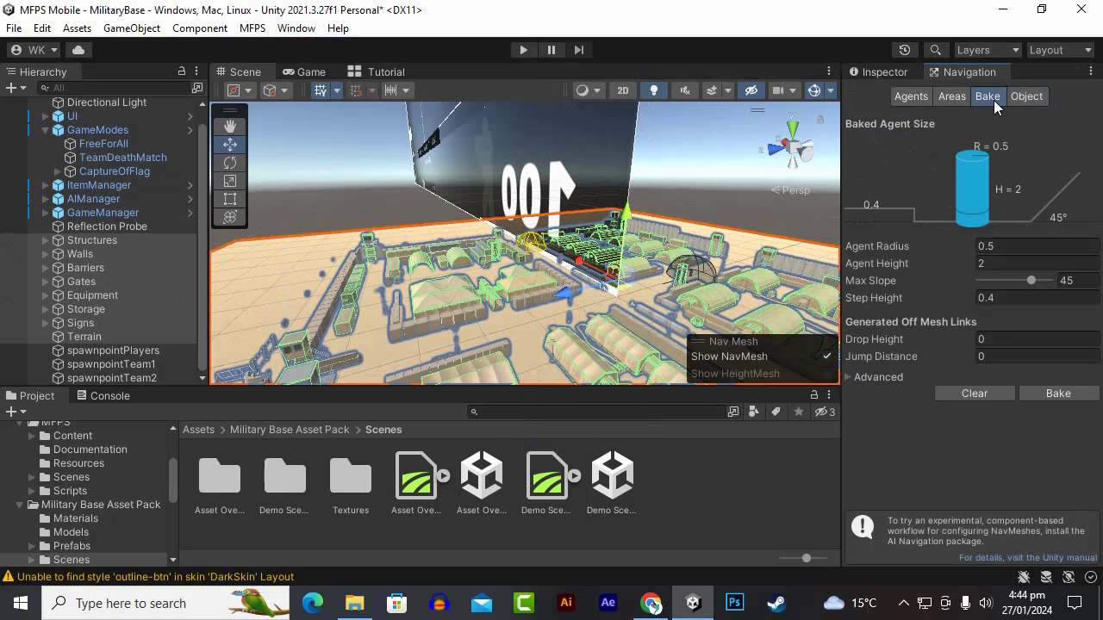
left_click(1030, 392)
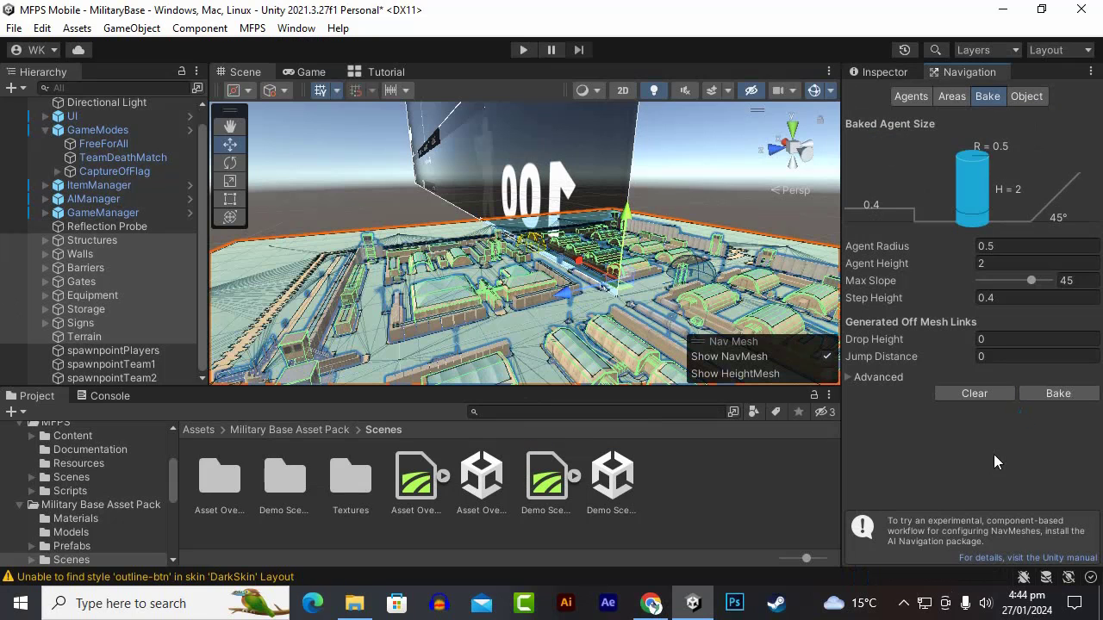
scroll(543, 267, "down", 3)
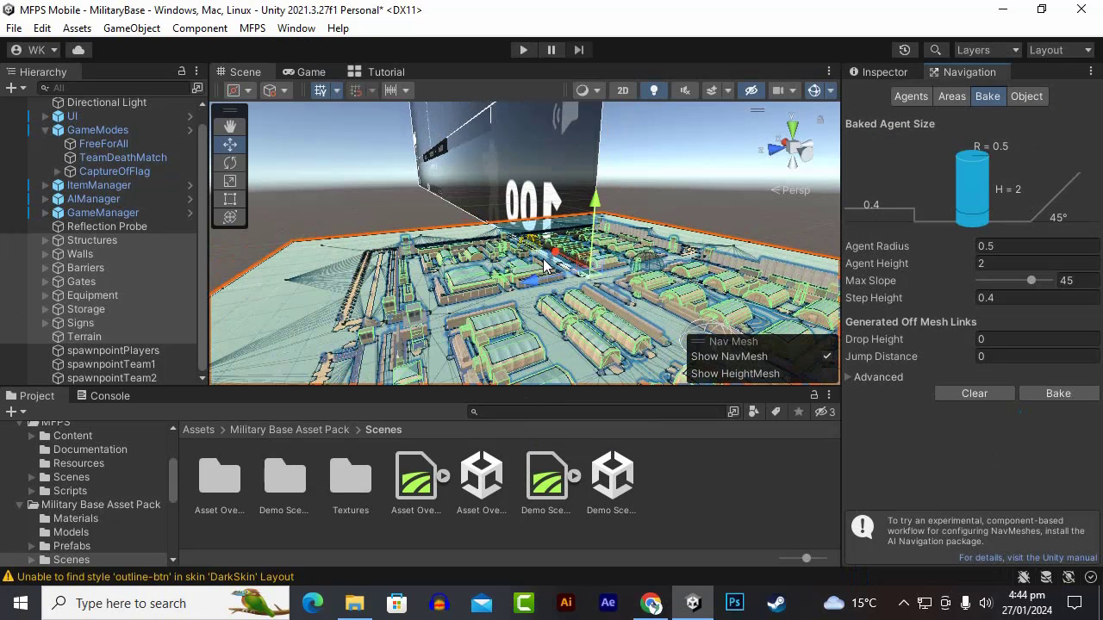
scroll(699, 242, "down", 3)
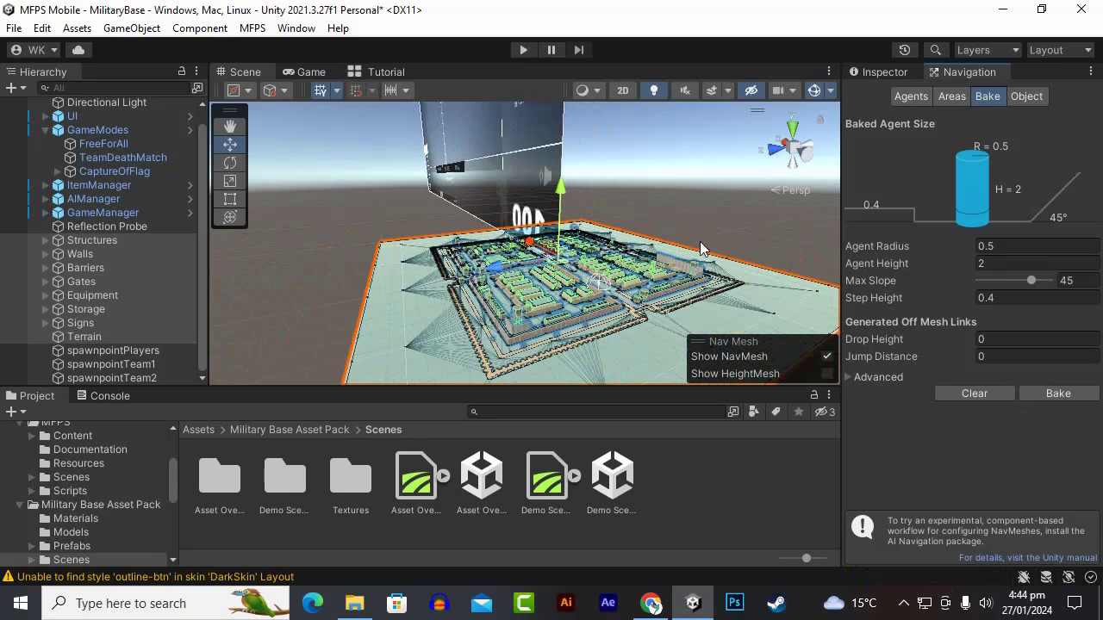
scroll(690, 304, "down", 3)
scroll(650, 309, "up", 6)
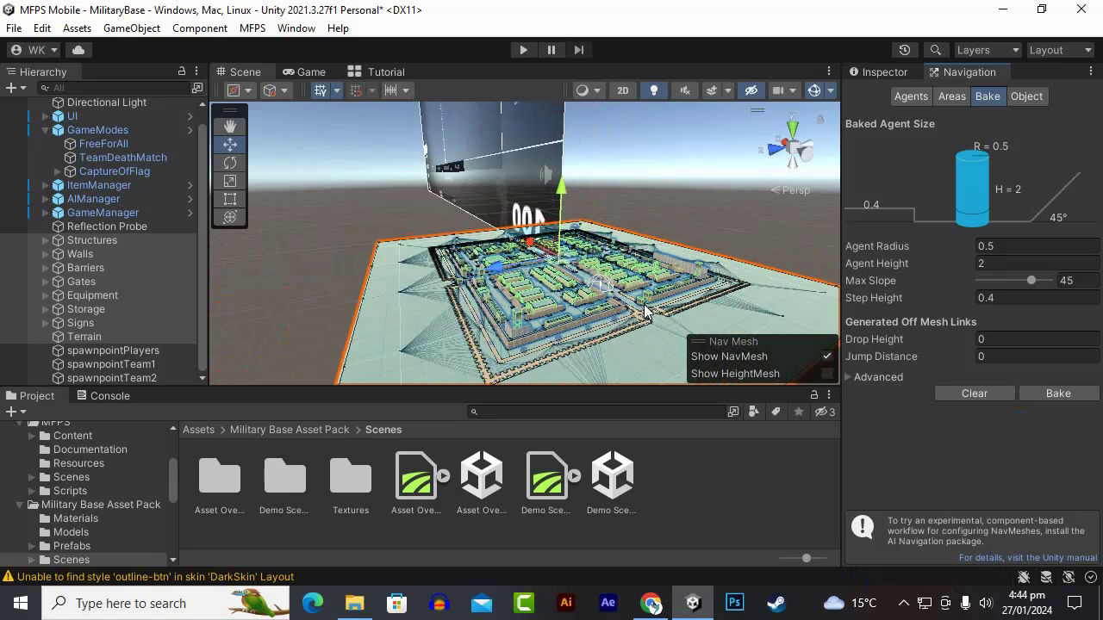
Examine the baked Navmesh from the terrain edge, close up around the watchtower and sandbags, and across the whole base.
left_click_drag(675, 256, 309, 209, "alt")
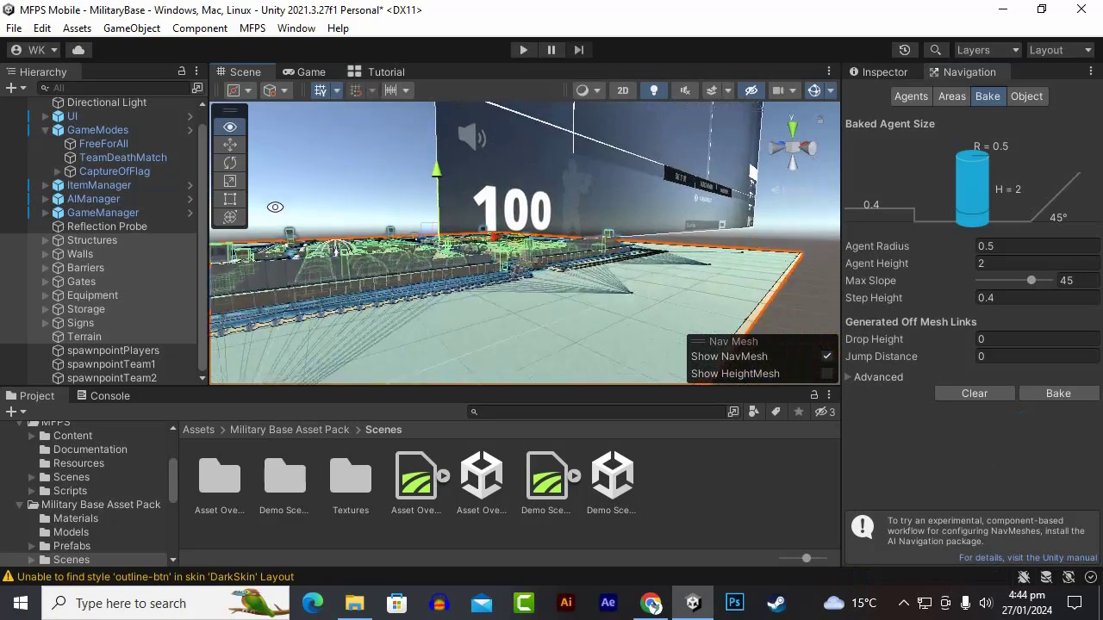
scroll(585, 278, "up", 6)
left_click_drag(530, 281, 557, 262, "alt")
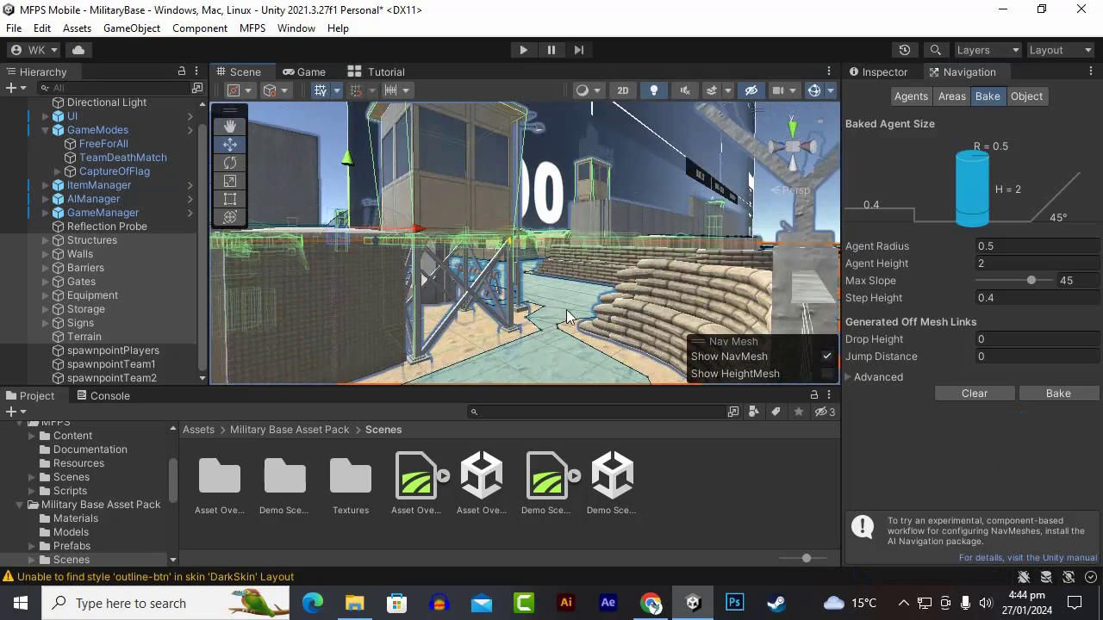
scroll(566, 312, "down", 5)
left_click_drag(566, 312, 857, 360, "alt")
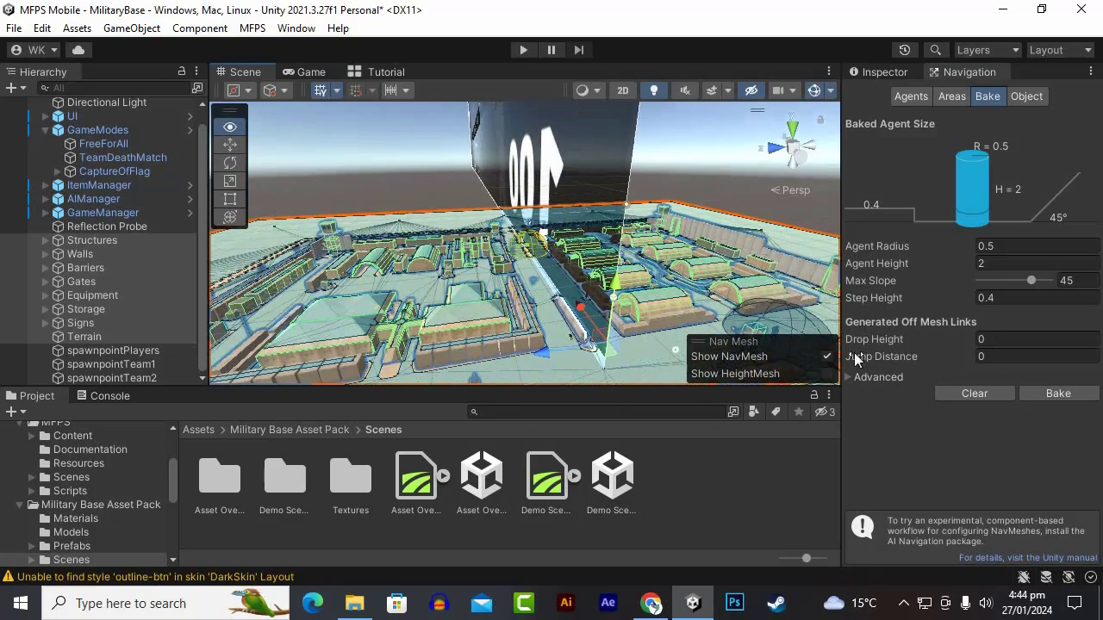
Return to the Inspector and survey the base without the Navmesh overlay, focusing on the area around the yellow spawn point dome.
left_click(886, 76)
left_click_drag(757, 254, 711, 291, "alt")
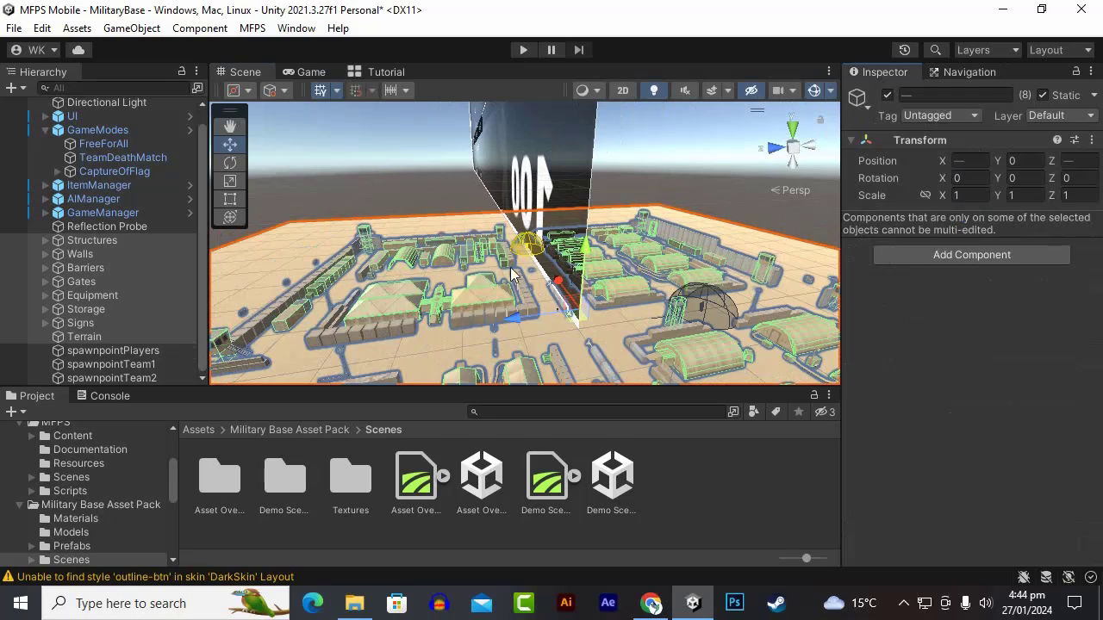
scroll(458, 279, "up", 8)
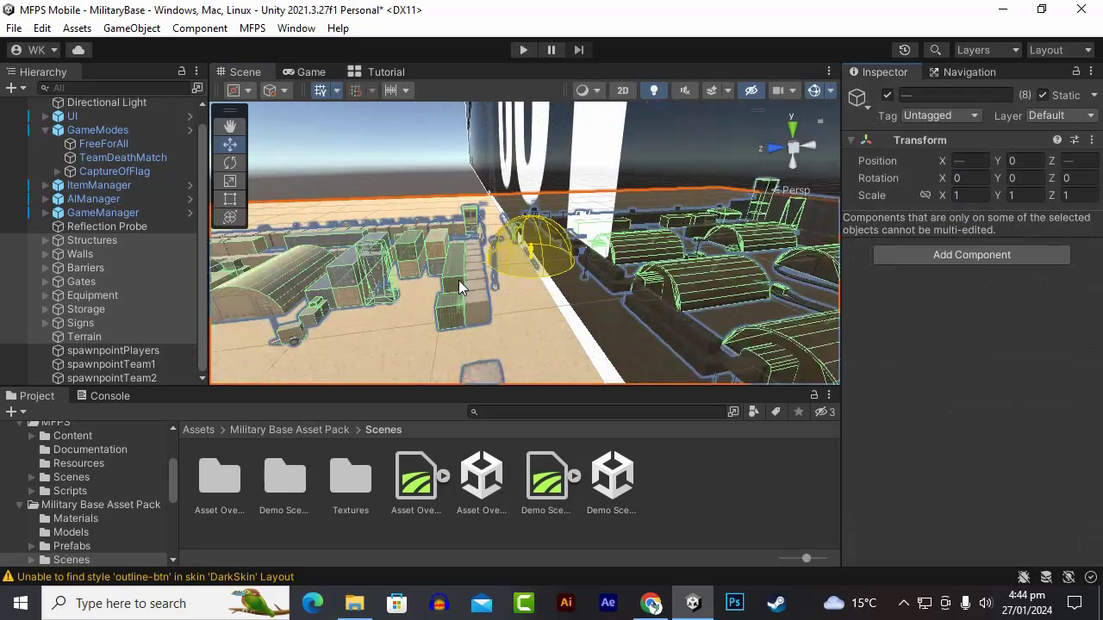
scroll(458, 280, "up", 6)
left_click_drag(458, 280, 616, 286, "alt")
scroll(628, 264, "down", 5)
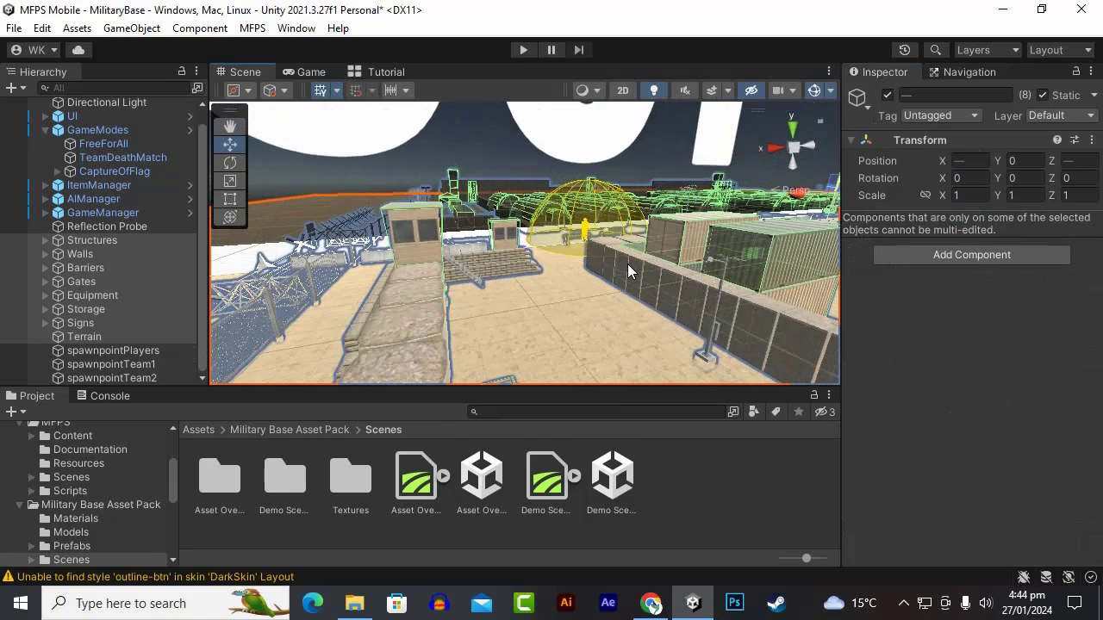
scroll(600, 305, "up", 6)
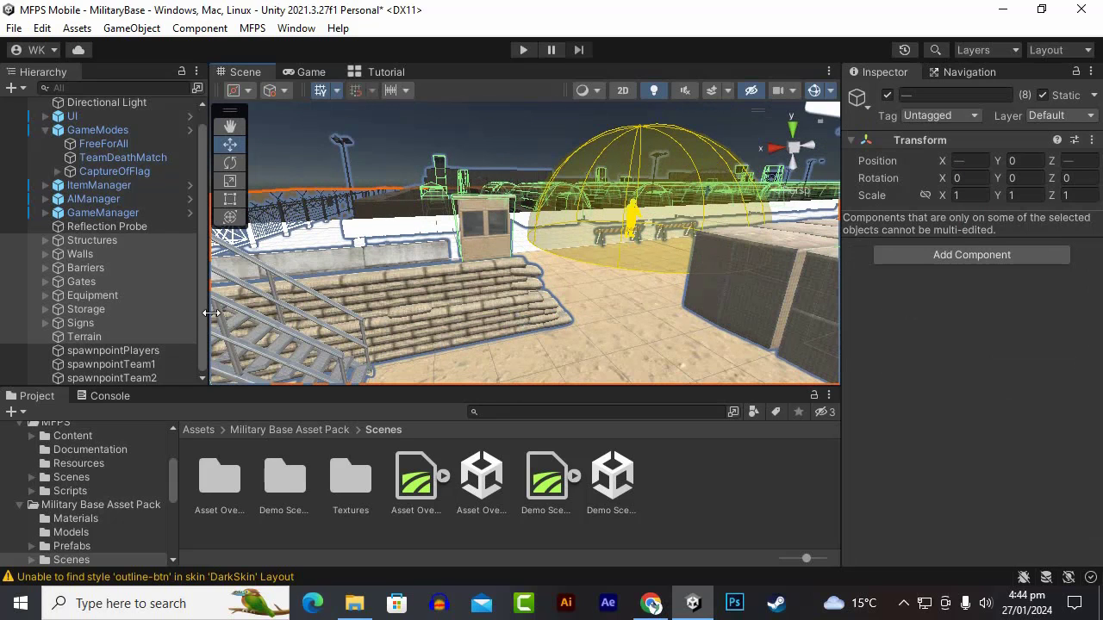
scroll(86, 262, "up", 1)
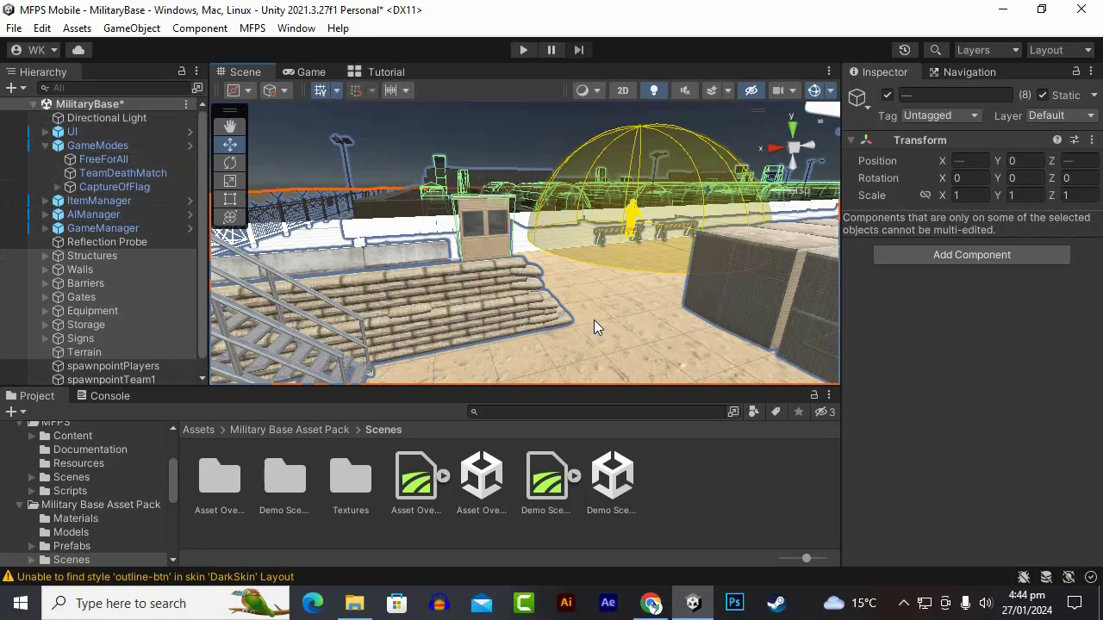
scroll(266, 345, "down", 2)
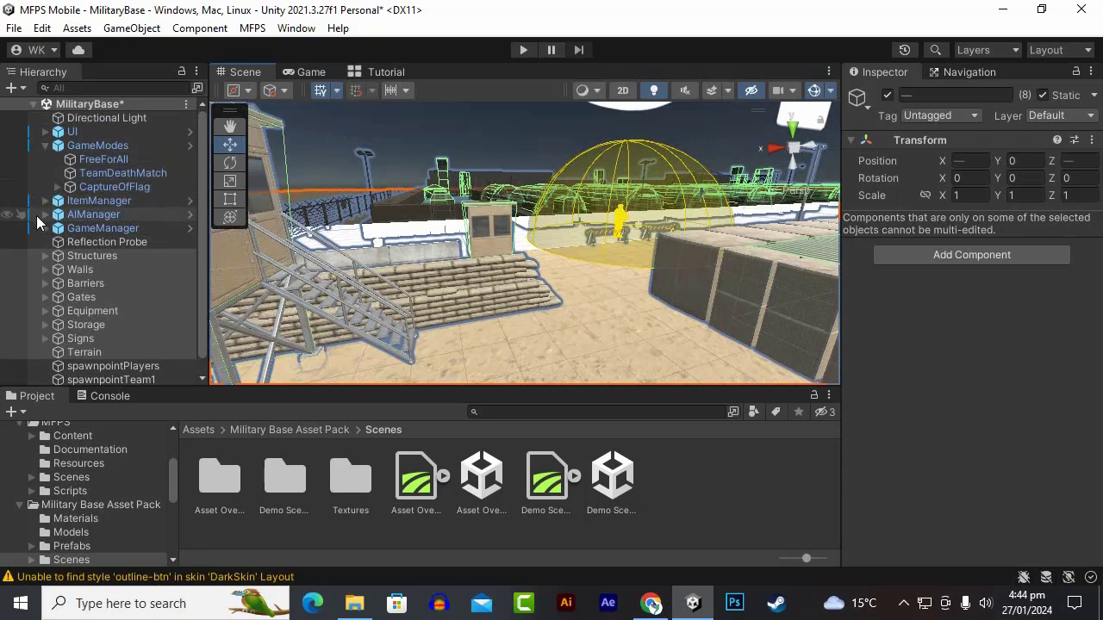
Expand AIManager, review its list of cover points through CoverPoint (63), and frame the first CoverPoint to check its height against the ground.
left_click(90, 214)
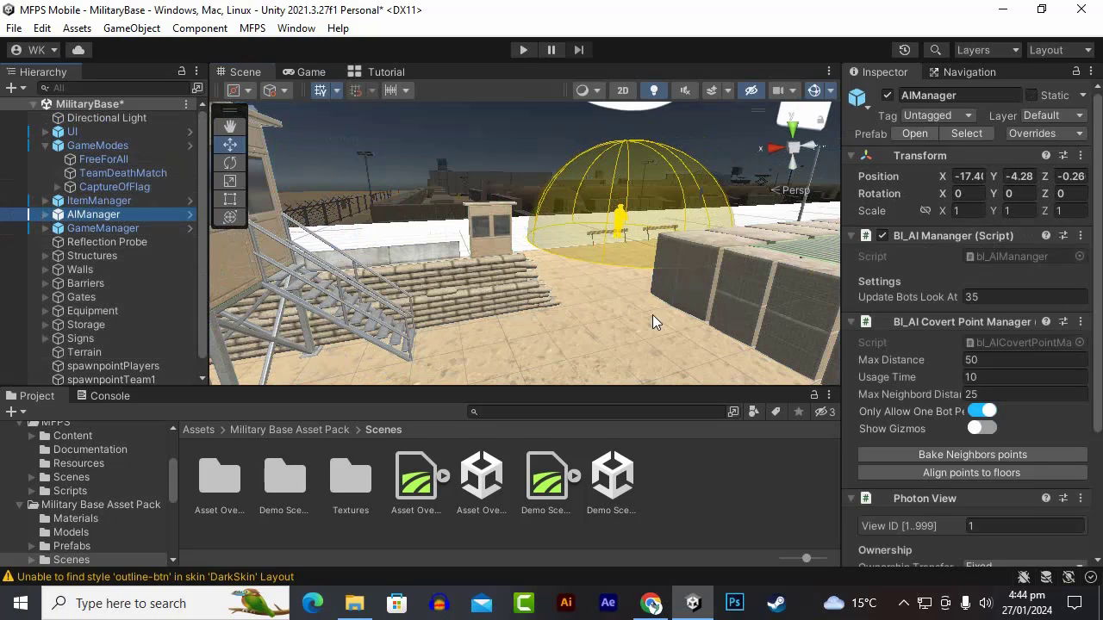
left_click(45, 214)
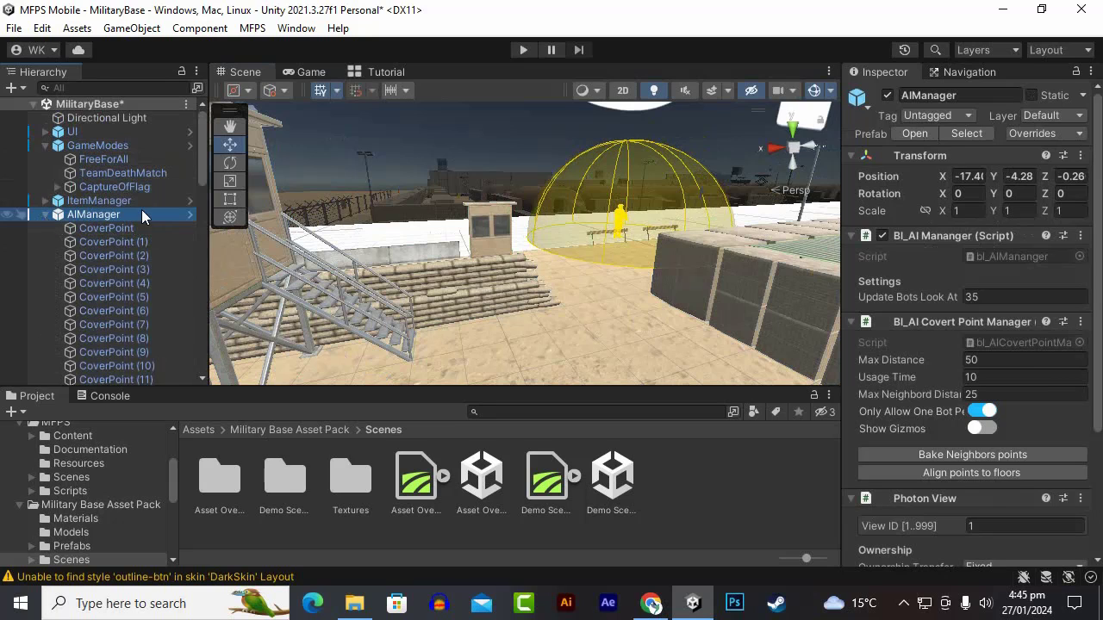
scroll(142, 209, "down", 15)
scroll(143, 222, "down", 5)
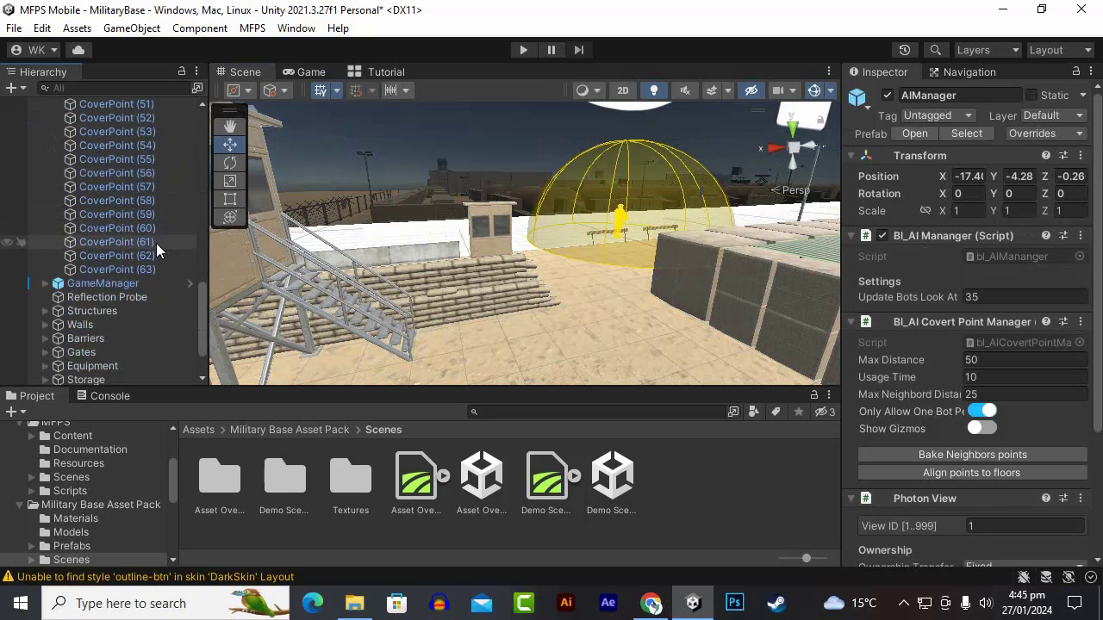
left_click(146, 269)
scroll(165, 237, "up", 20)
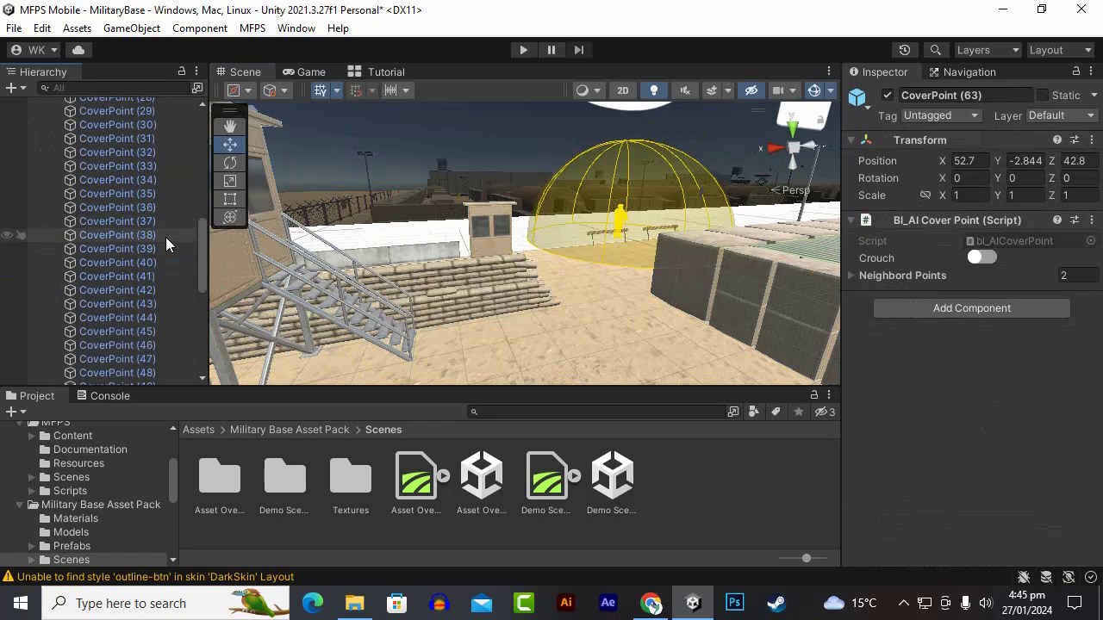
left_click(118, 228)
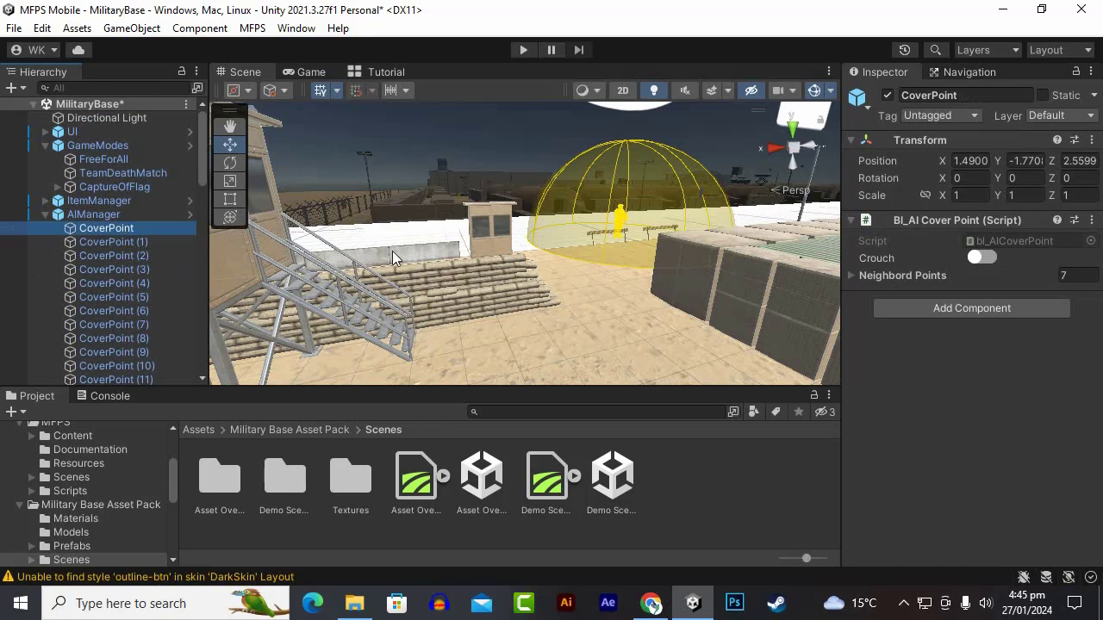
key("f")
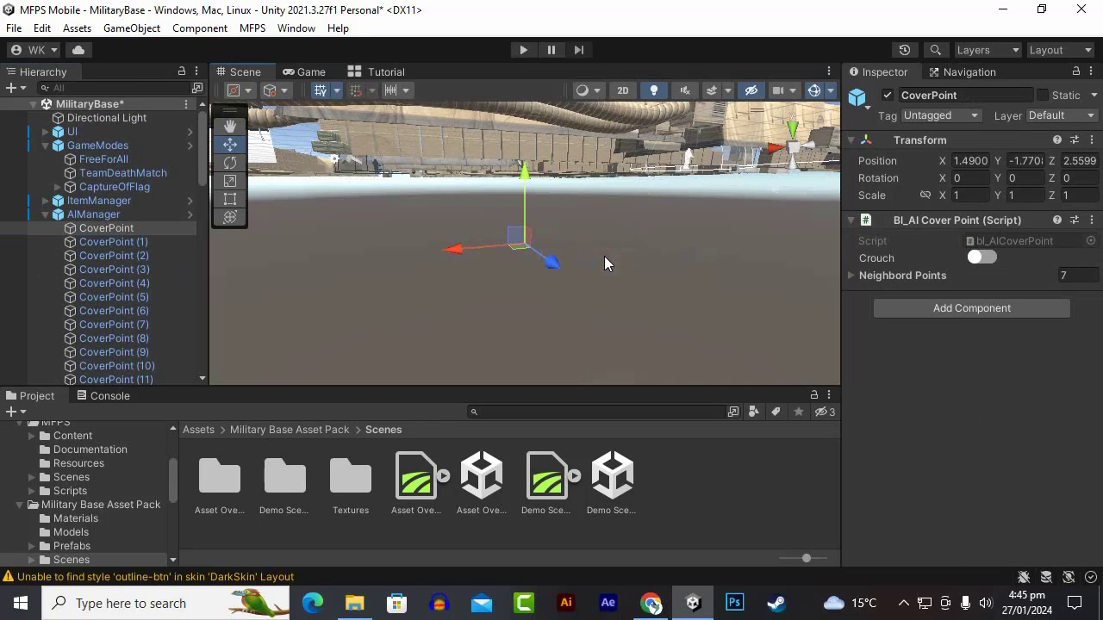
left_click_drag(580, 189, 517, 250, "alt")
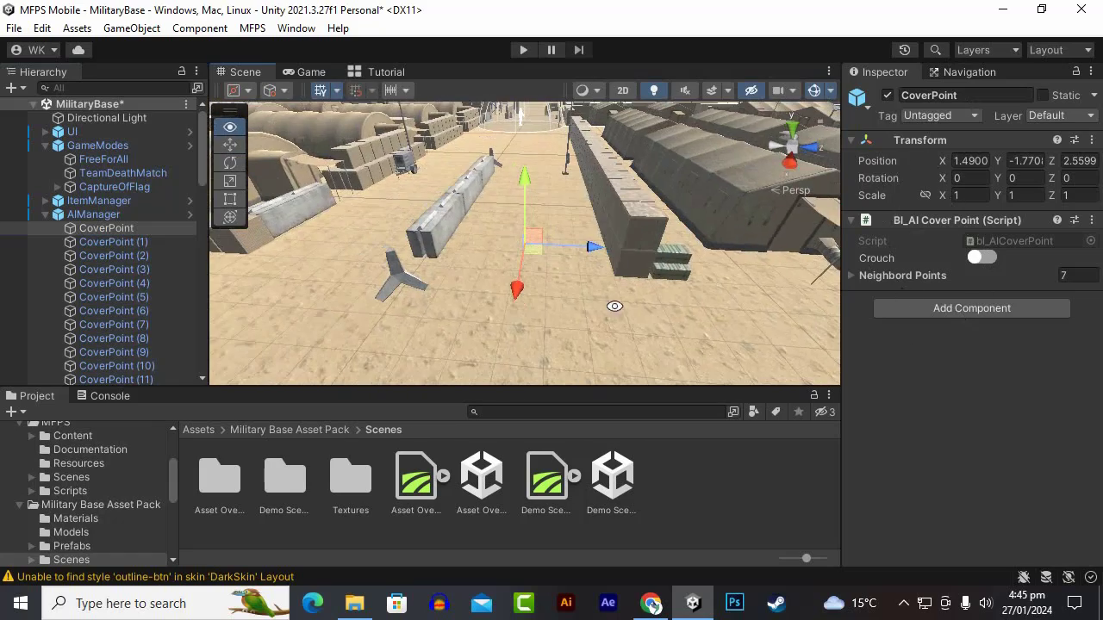
Select all AIManager cover points from CoverPoint through CoverPoint (63) and set their Y position to 0.1.
left_click(144, 241)
left_click(145, 255)
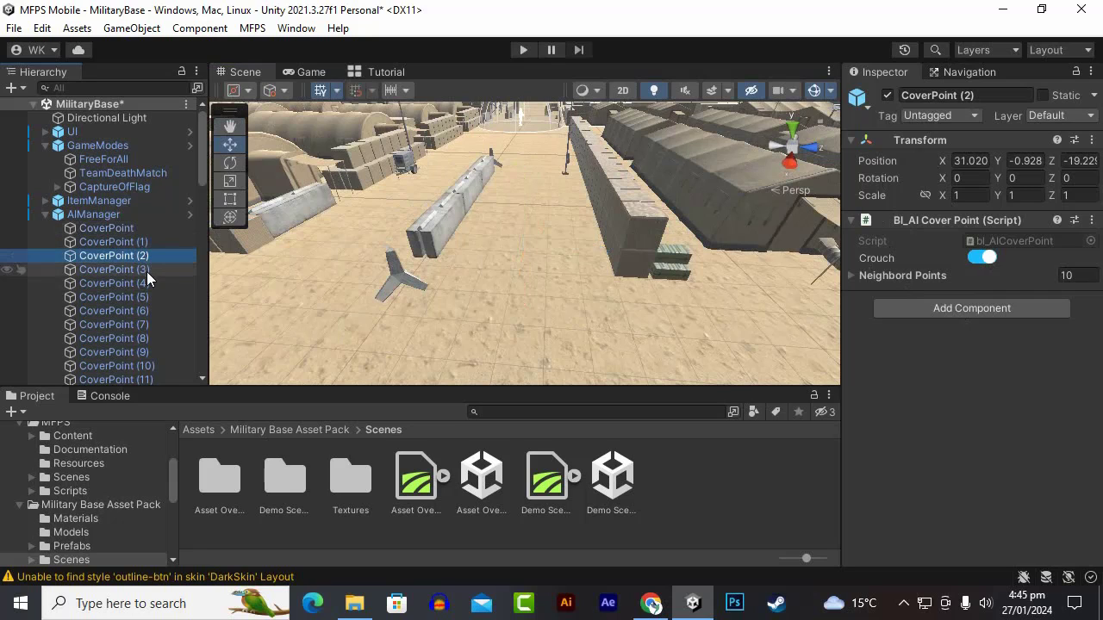
left_click(118, 229)
scroll(150, 267, "down", 20)
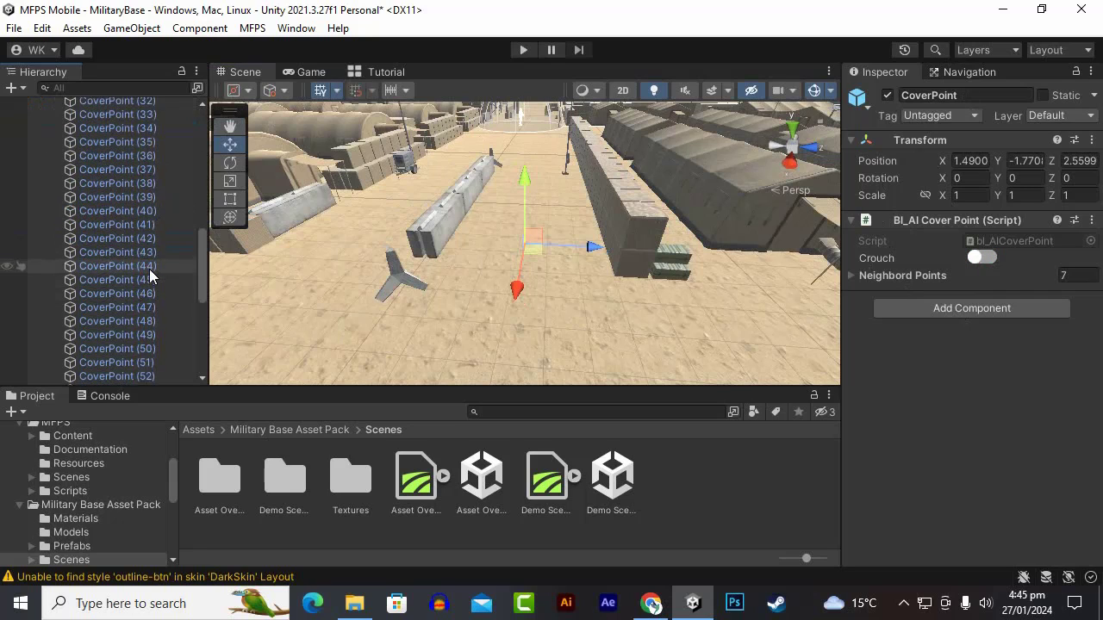
left_click(139, 268, "shift")
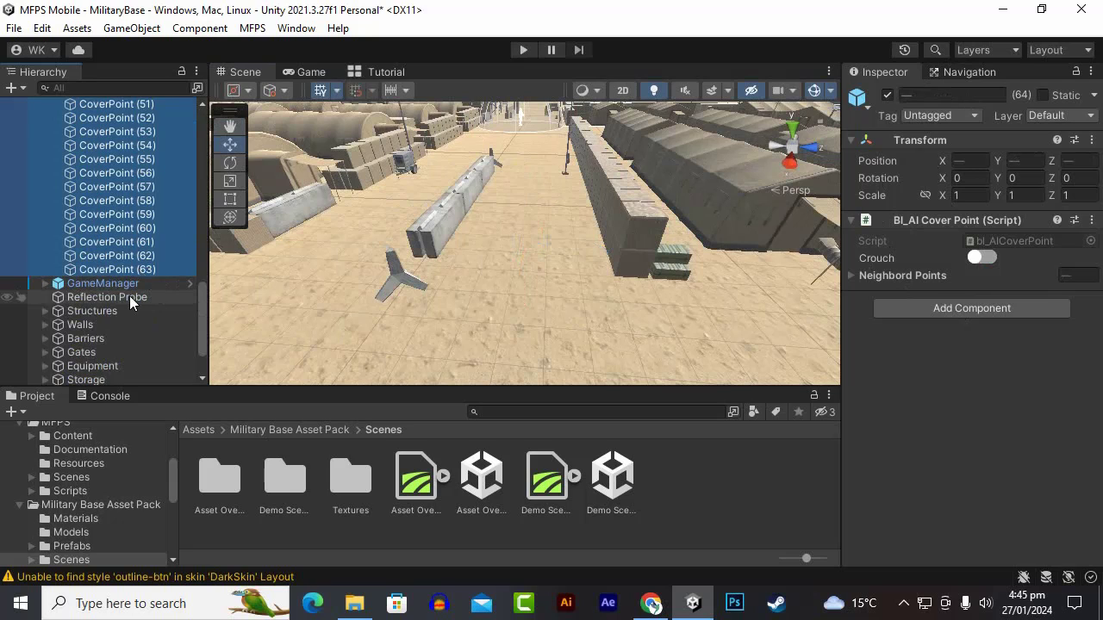
scroll(129, 296, "up", 8)
left_click(1014, 162)
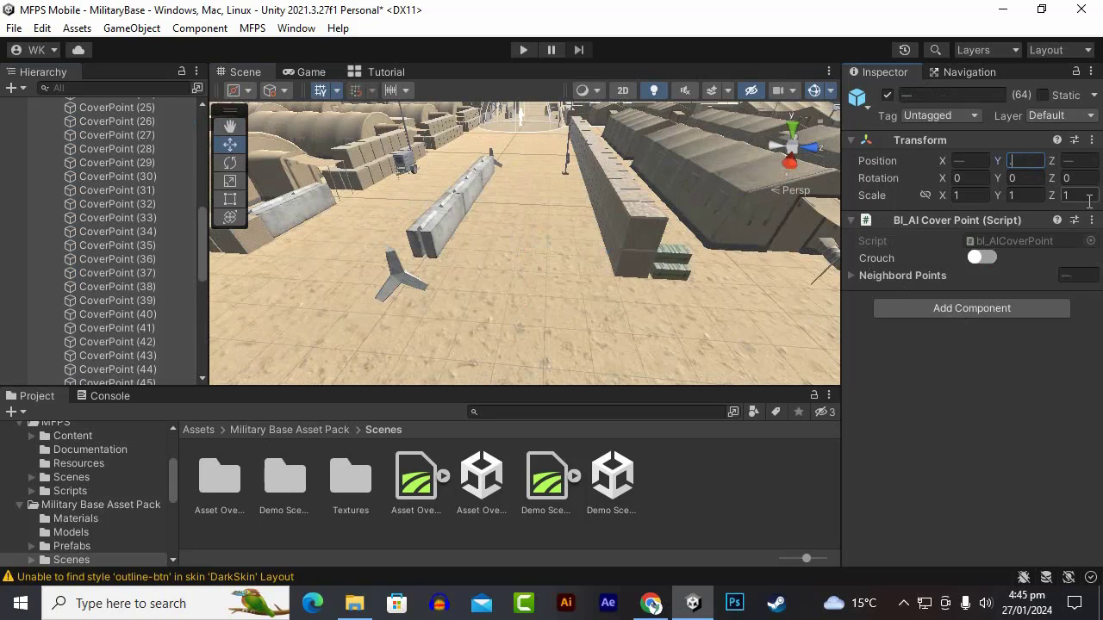
type("0.1f")
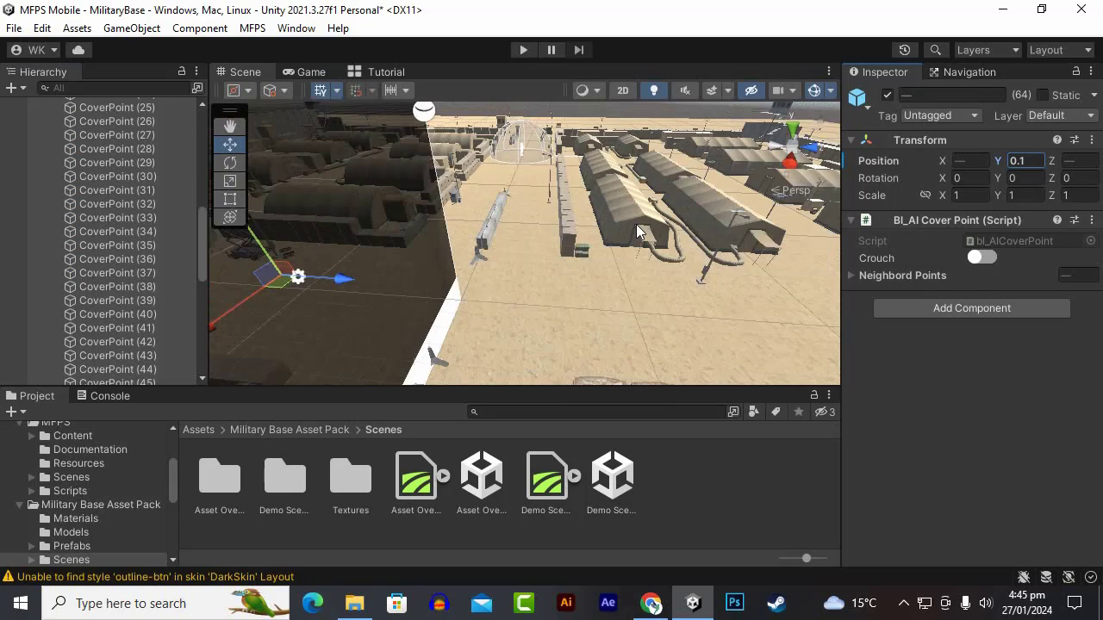
Inspect where the cover points sit relative to the terrain, framing CoverPoint (11) and checking its Y position.
scroll(123, 257, "up", 5)
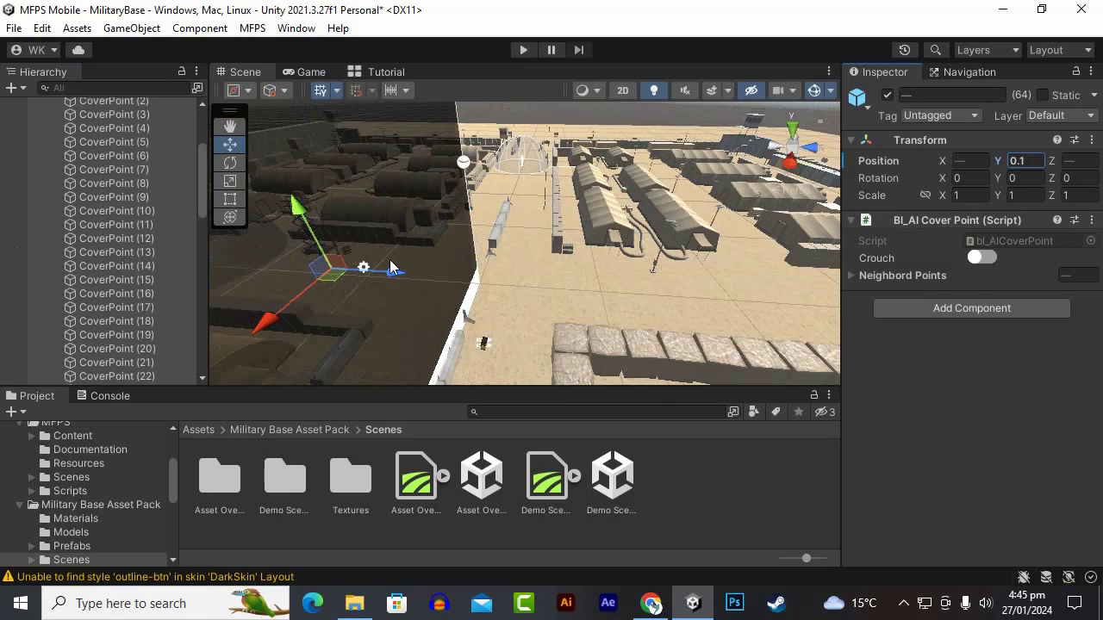
scroll(491, 258, "up", 3)
right_click_drag(596, 260, 233, 251)
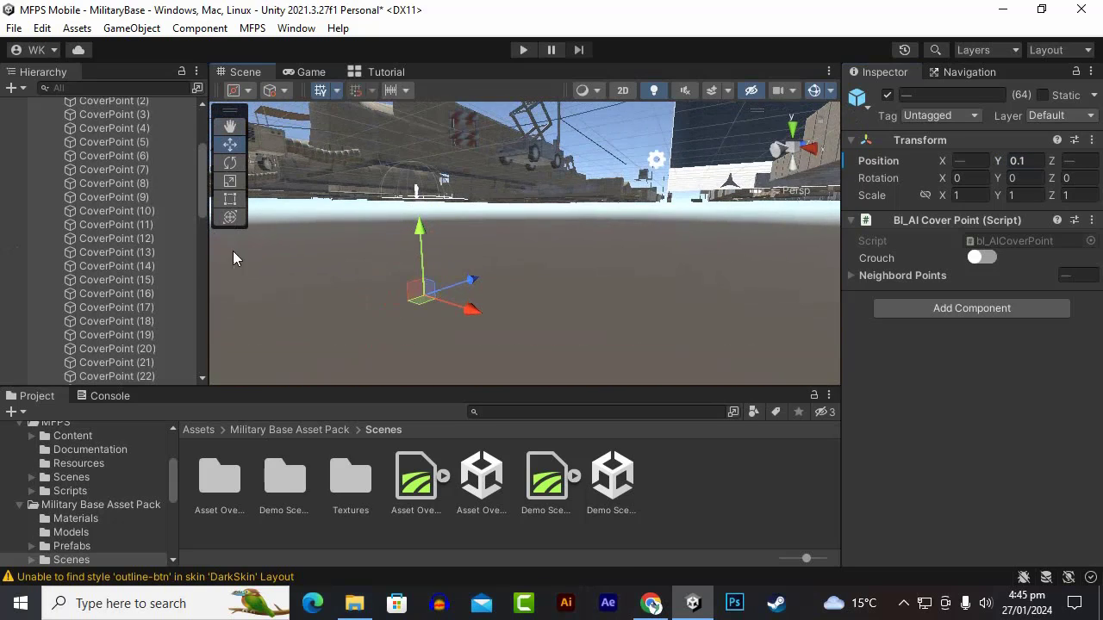
left_click(149, 227)
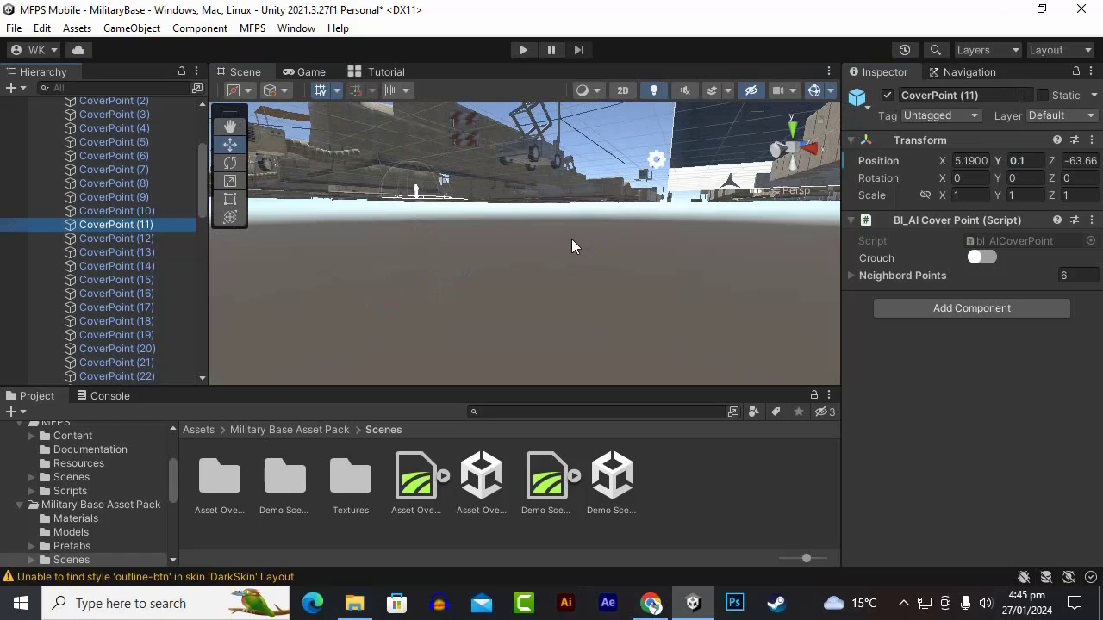
key("f")
left_click_drag(571, 249, 411, 293, "alt")
left_click(1017, 162)
scroll(113, 251, "up", 4)
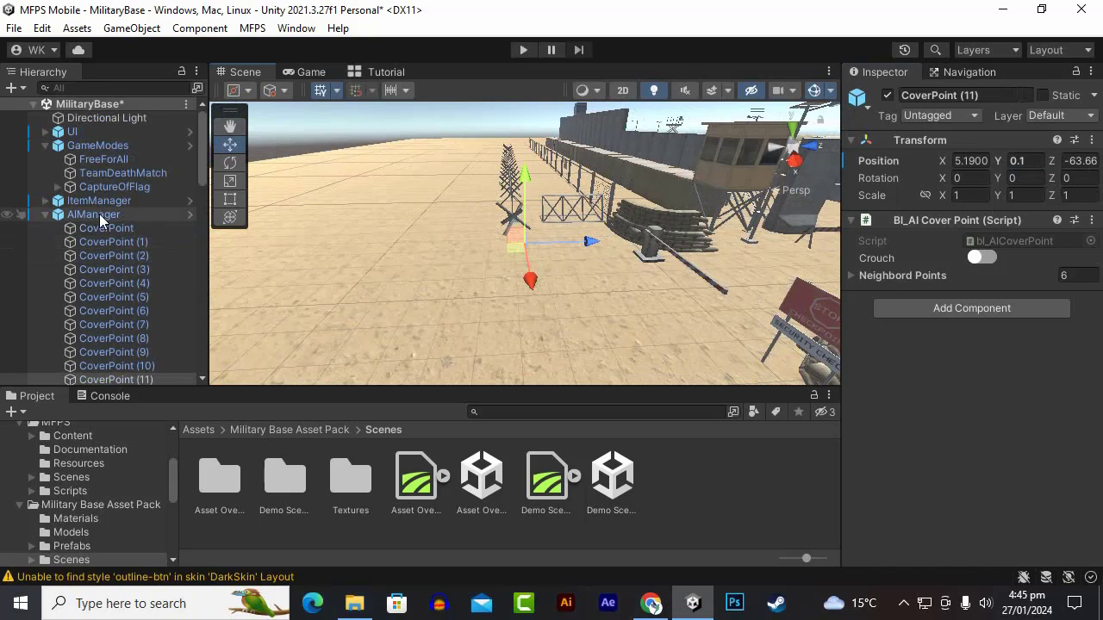
Set the Y position of the parent AIManager object to 0.1.
left_click(99, 214)
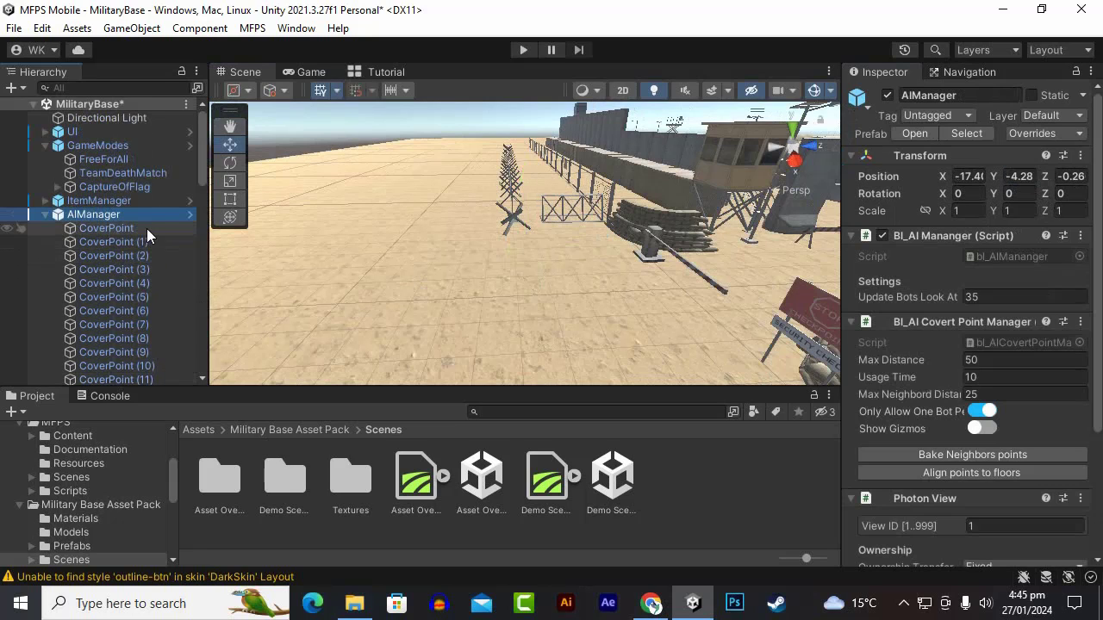
left_click(1020, 176)
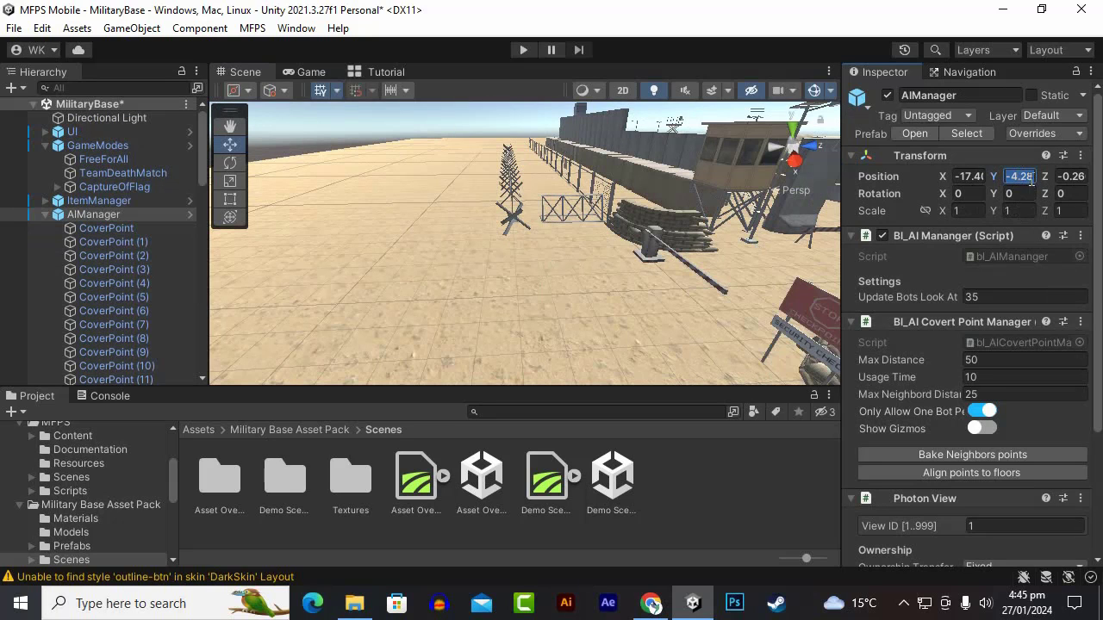
left_click_drag(551, 258, 615, 259, "alt")
scroll(626, 267, "down", 4)
scroll(624, 268, "down", 3)
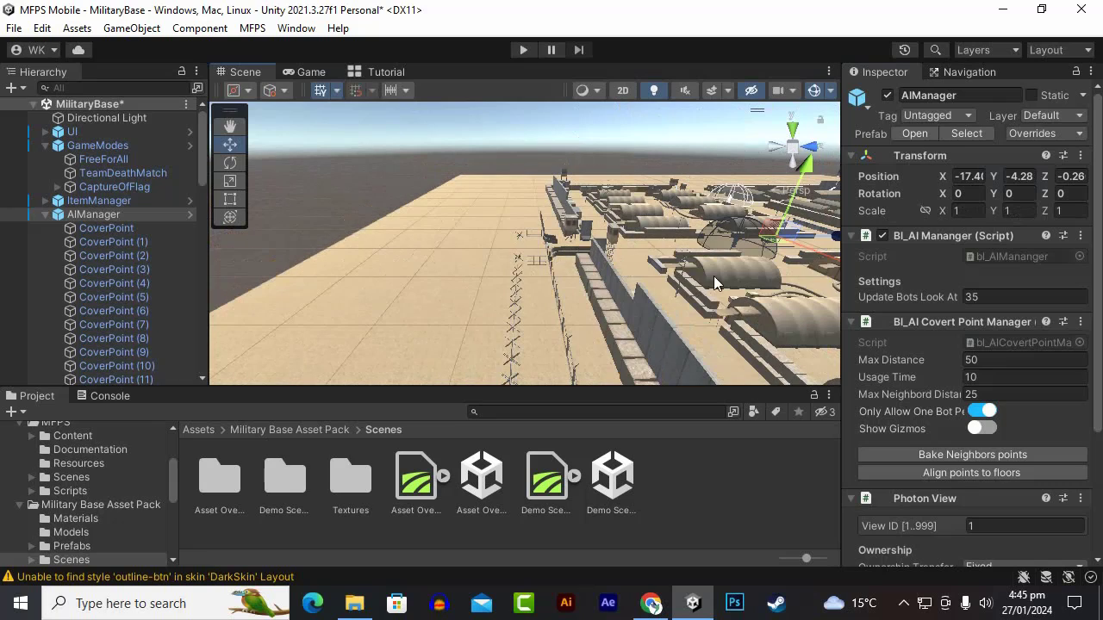
left_click(1019, 177)
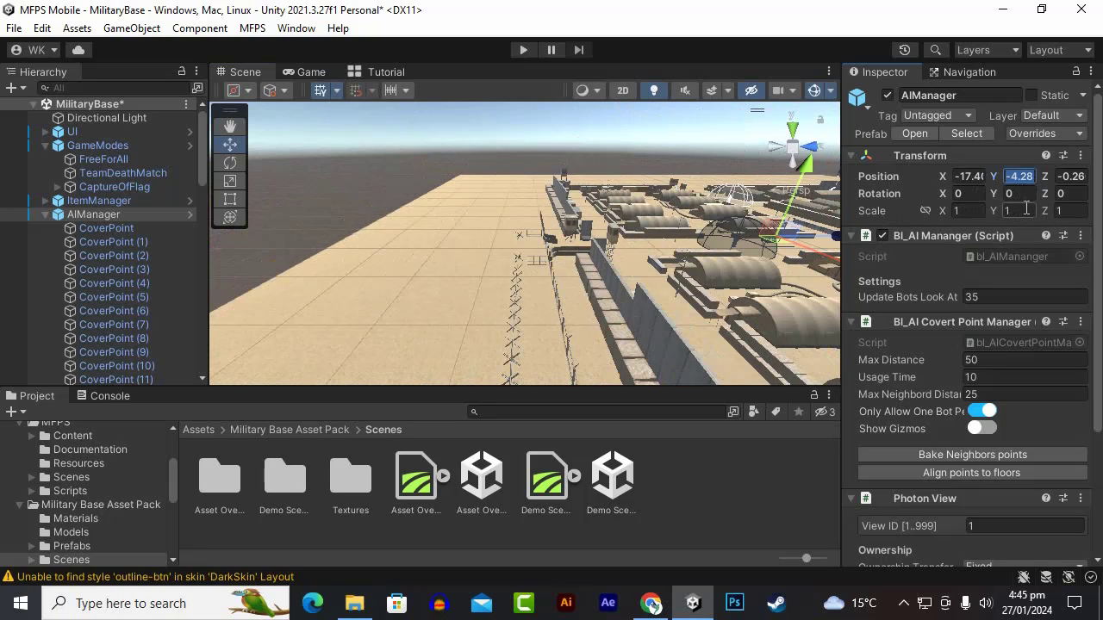
key("BackSpace")
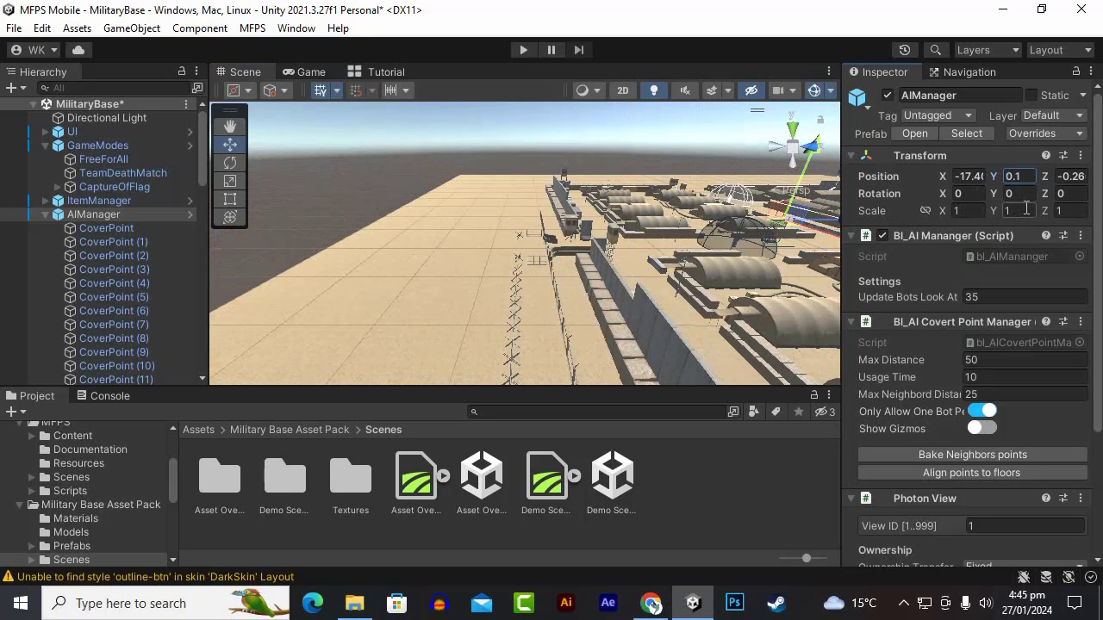
Set the Y position of all cover points from CoverPoint through CoverPoint (63) to 0, and frame CoverPoint (63) to check its placement.
left_click(103, 225)
scroll(129, 281, "down", 20)
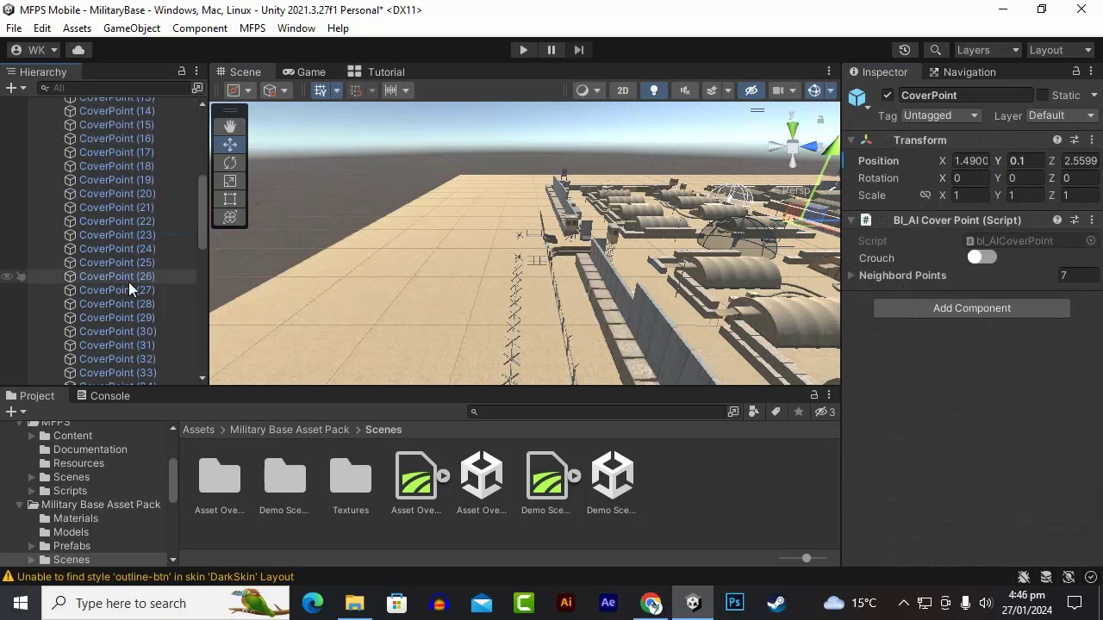
left_click(130, 198, "shift")
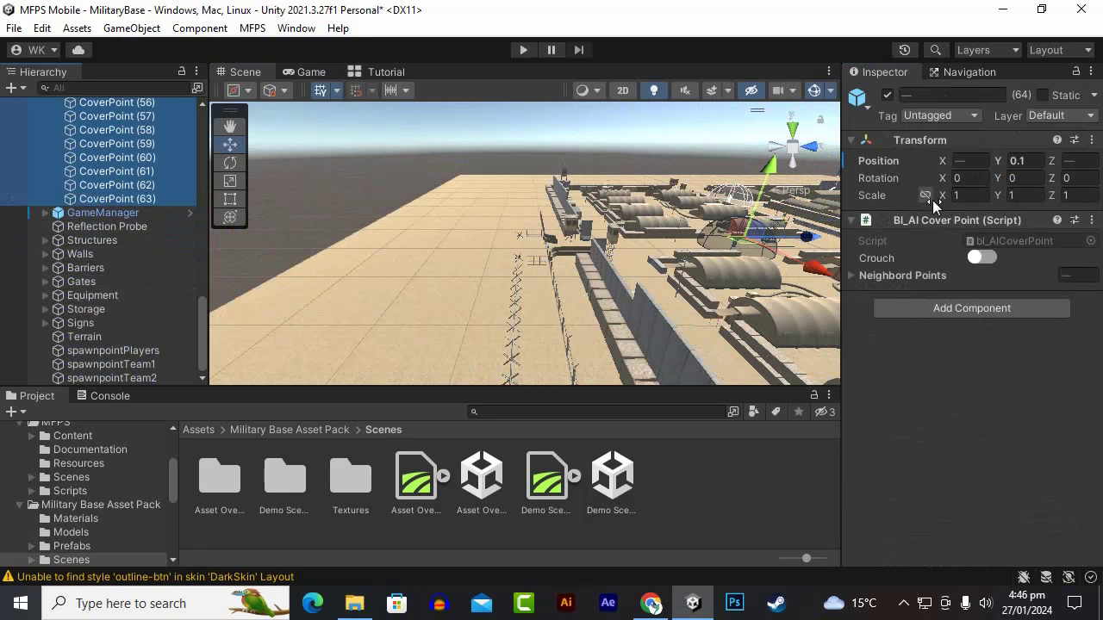
left_click(1021, 160)
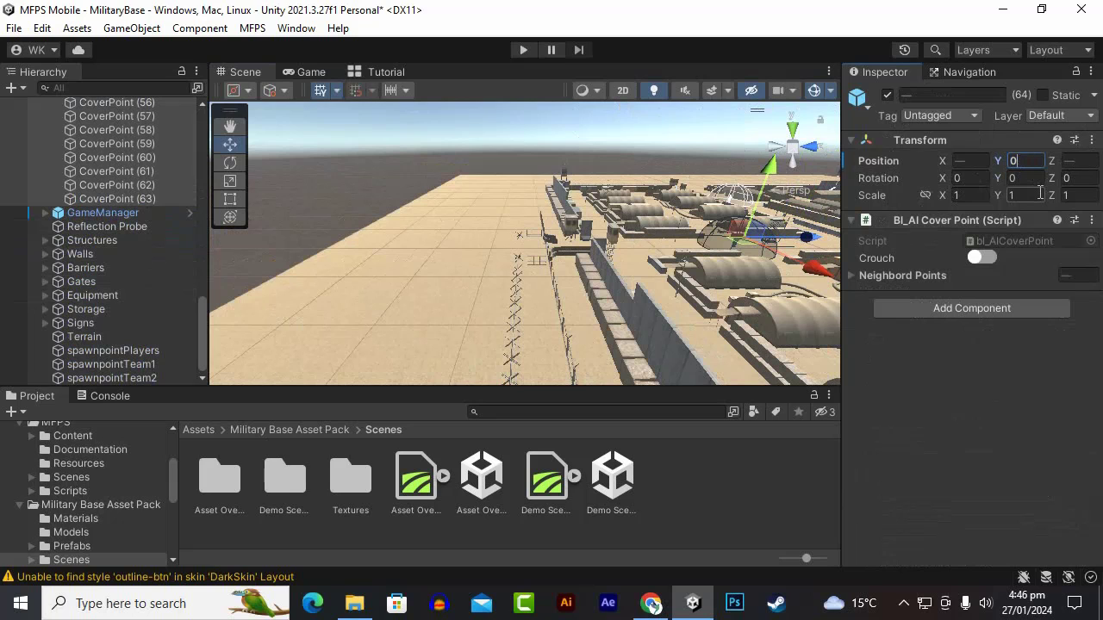
left_click(129, 198)
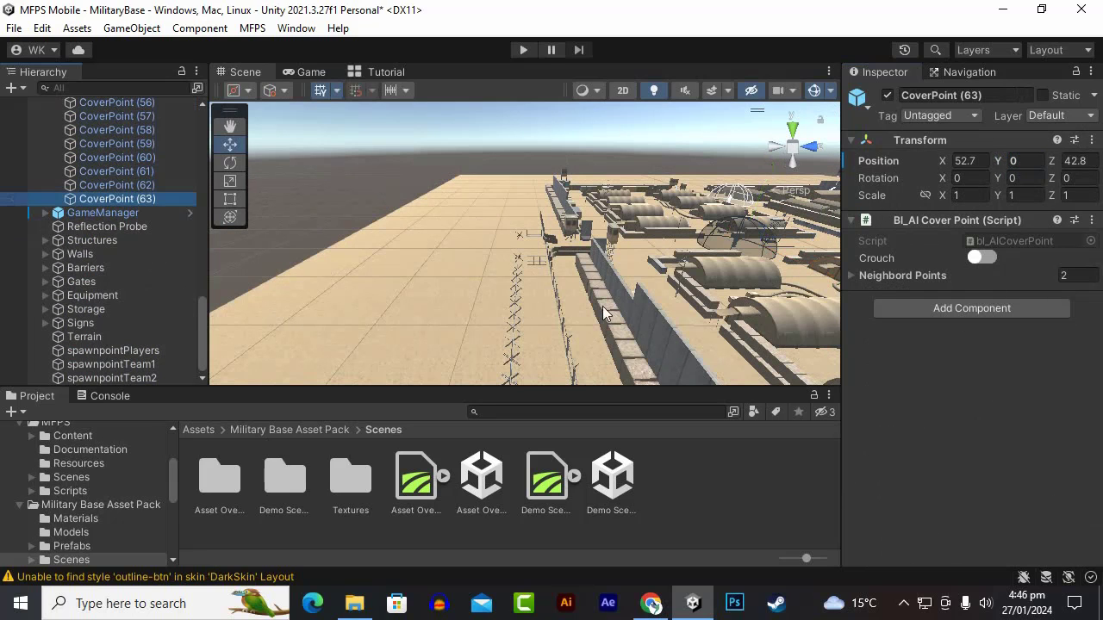
key("f")
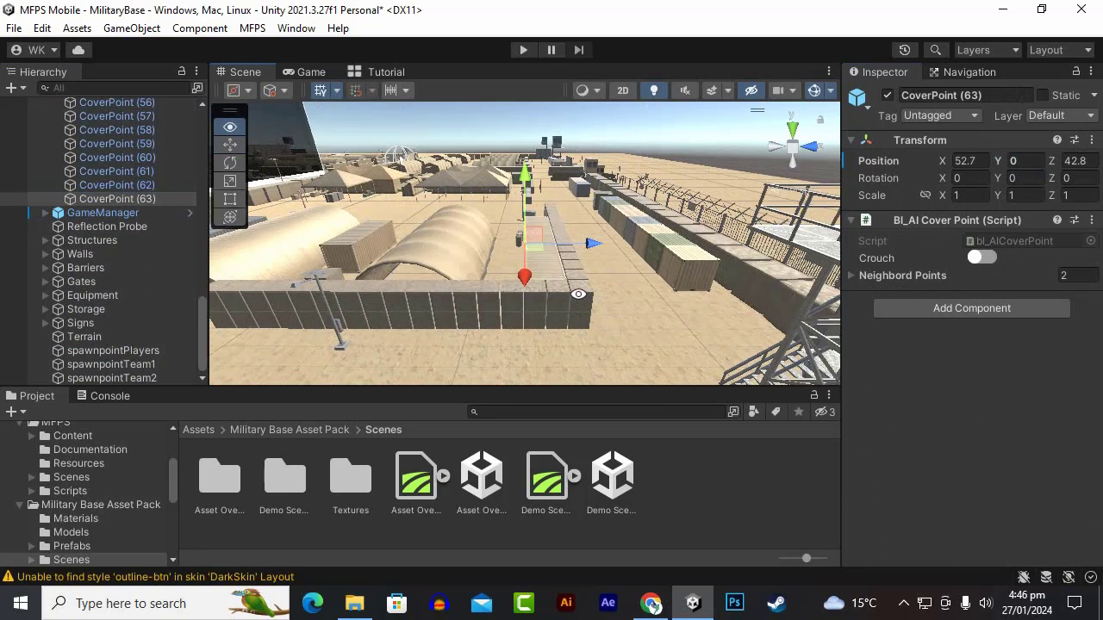
Move CoverPoint (63) along Z to about 41.89, placing it in front of the barrels beside the container.
left_click_drag(578, 294, 435, 364, "alt")
scroll(524, 312, "up", 8)
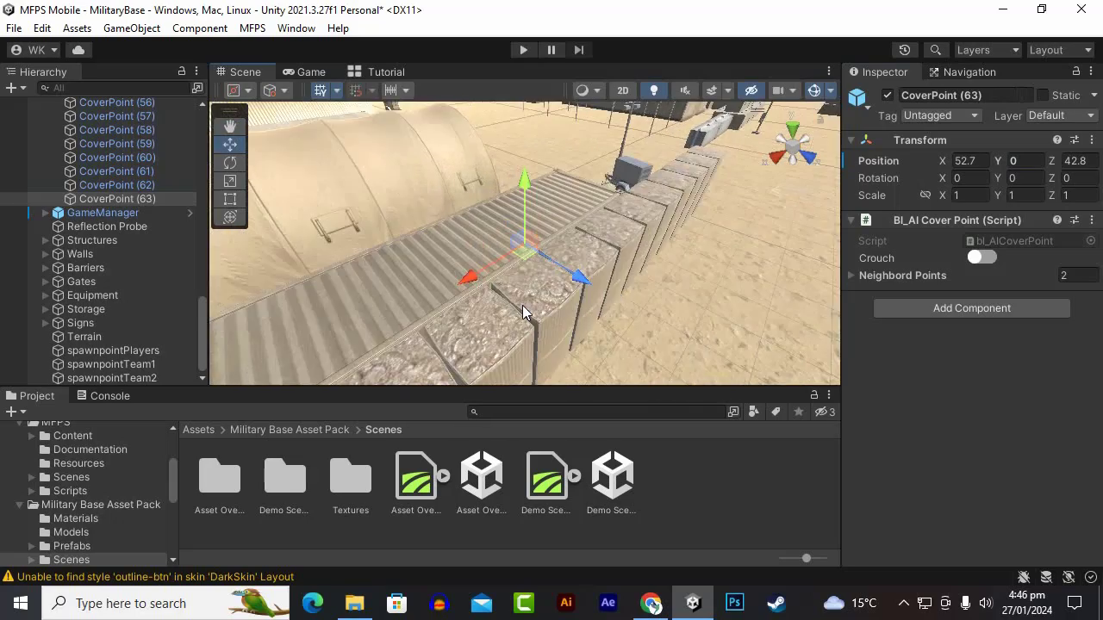
scroll(524, 313, "up", 8)
left_click_drag(502, 293, 871, 201, "alt")
left_click_drag(593, 234, 509, 256)
left_click_drag(456, 298, 874, 280, "alt")
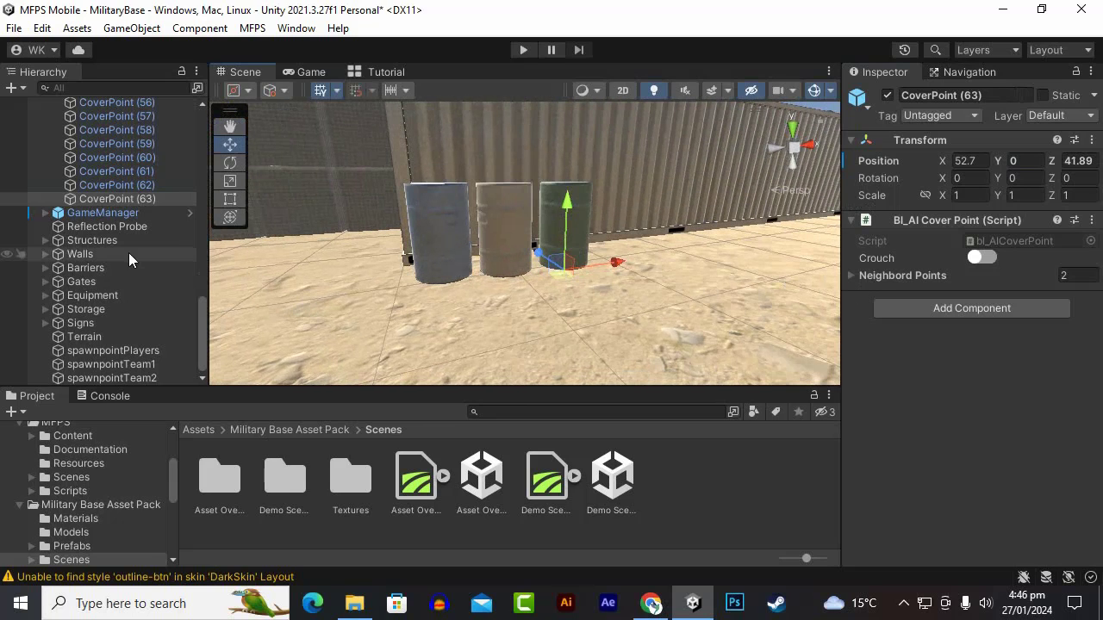
Frame CoverPoint (62) and check its placement beside the curved sandbag wall near the watchtower.
left_click(128, 185)
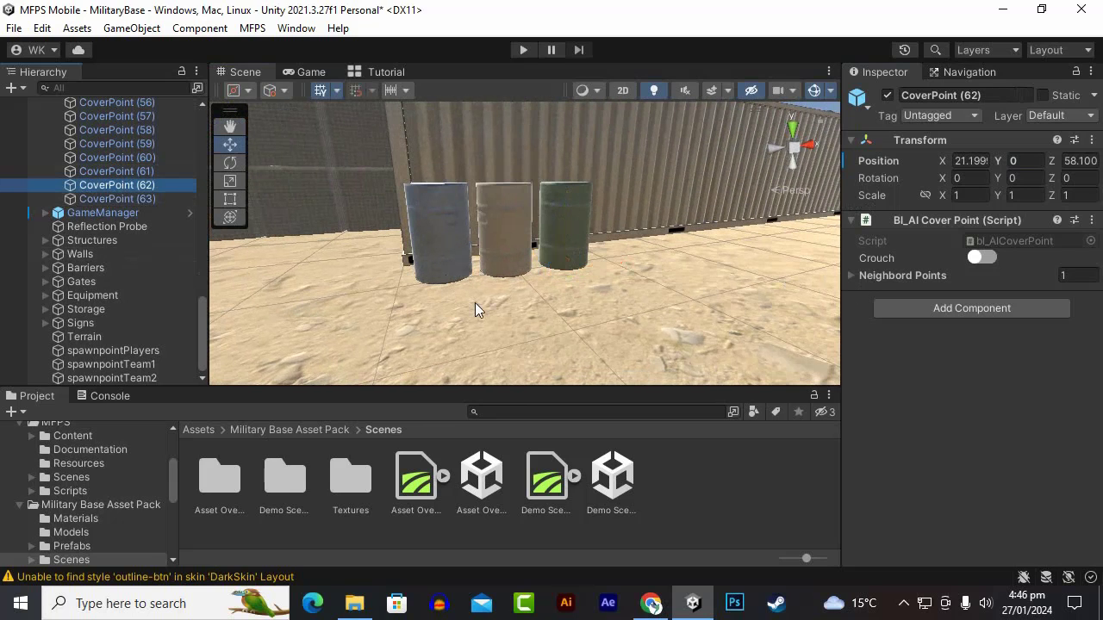
key("f")
left_click_drag(596, 279, 756, 322, "alt")
scroll(543, 288, "up", 7)
scroll(756, 322, "up", 1, "alt")
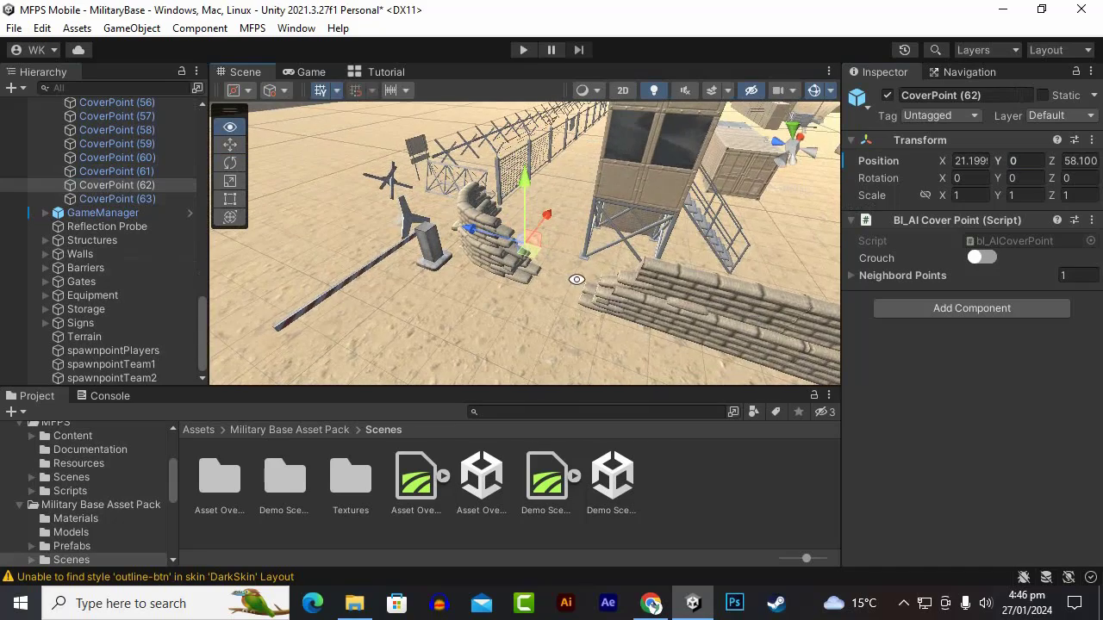
left_click_drag(576, 279, 570, 265, "alt")
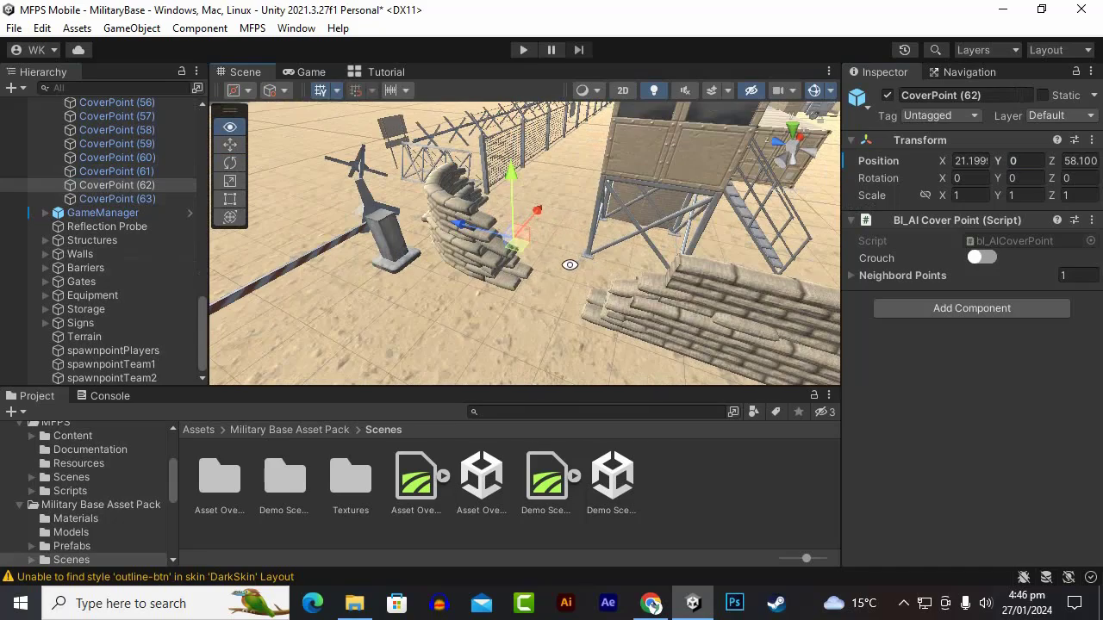
Look through AIManager's cover points from CoverPoint to CoverPoint (63), checking CoverPoint (61) and the first CoverPoint.
left_click(117, 171)
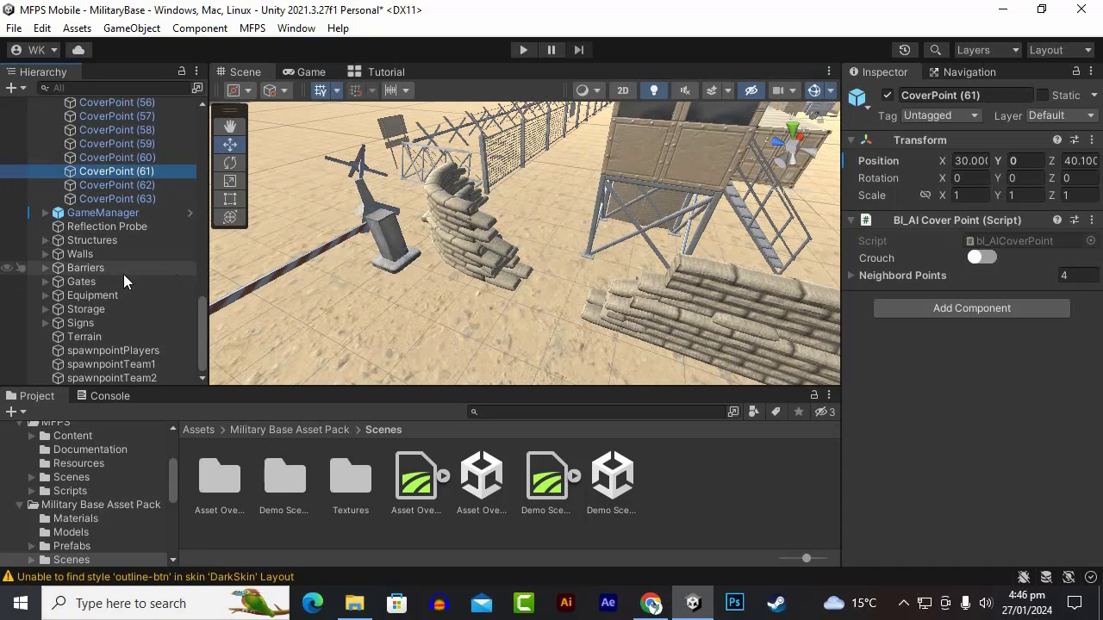
scroll(69, 230, "up", 10)
scroll(69, 230, "up", 8)
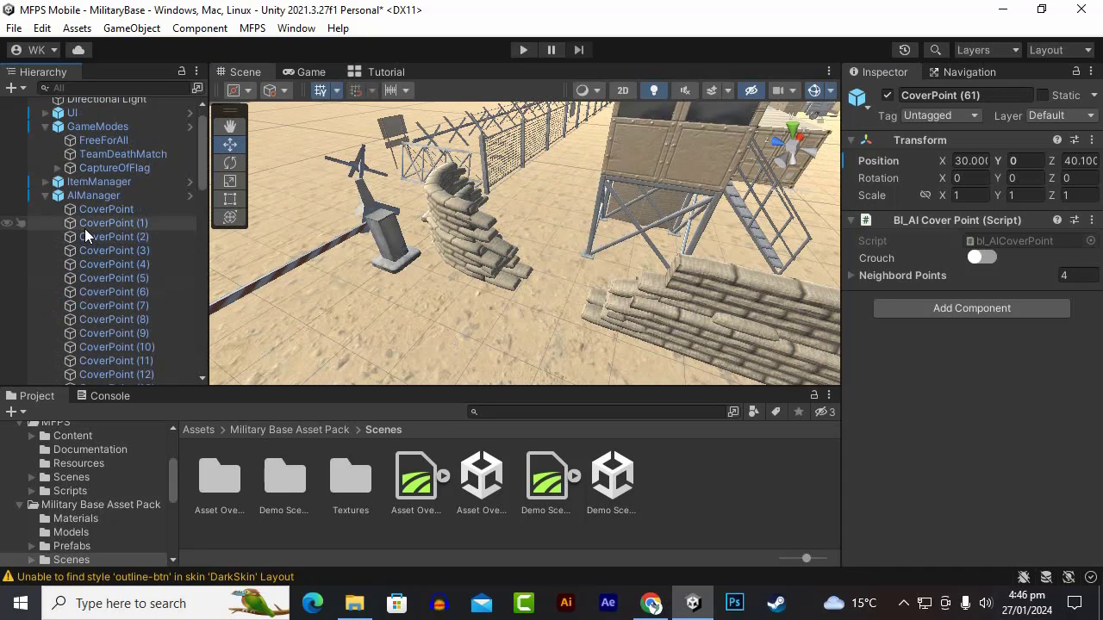
left_click(131, 210)
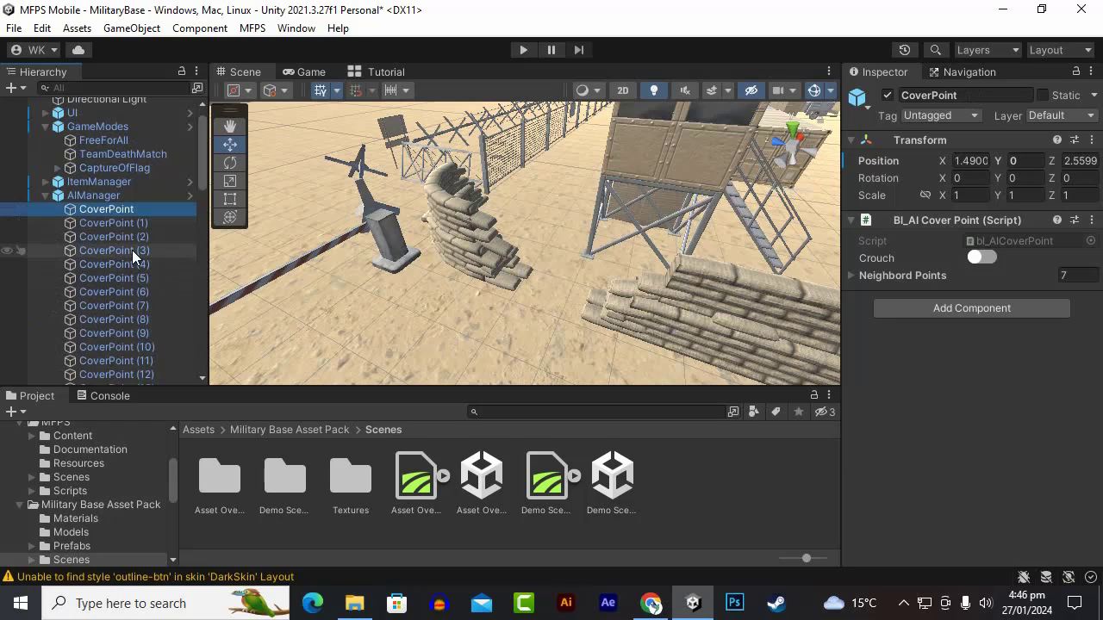
scroll(138, 242, "down", 7)
scroll(138, 293, "down", 6)
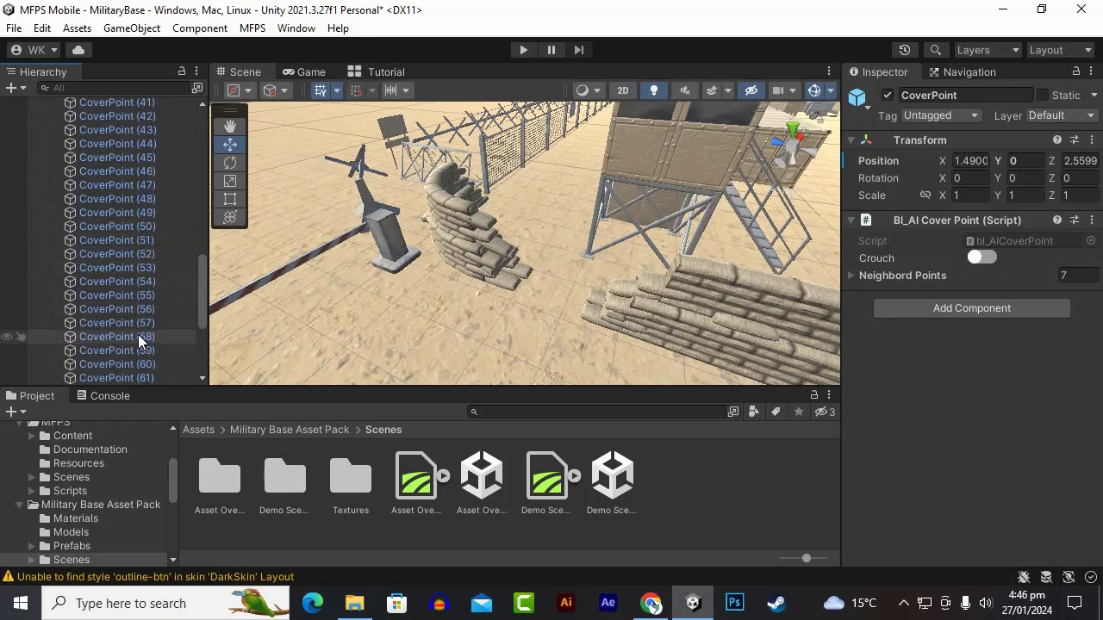
scroll(138, 335, "up", 9)
scroll(138, 341, "up", 6)
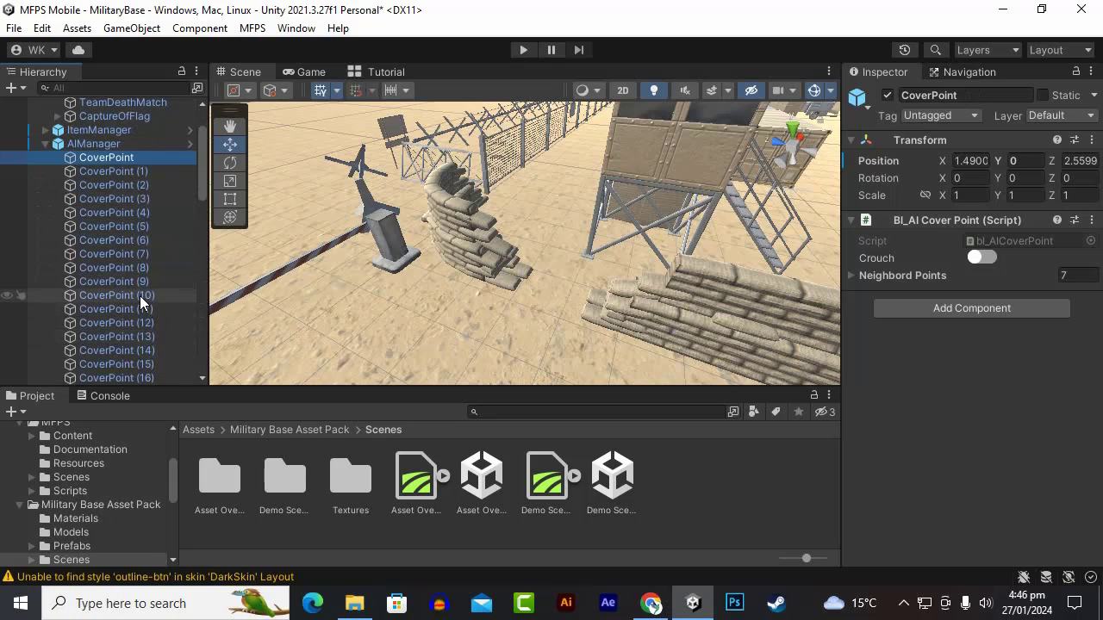
scroll(151, 311, "down", 7)
scroll(157, 312, "down", 8)
scroll(314, 319, "down", 6)
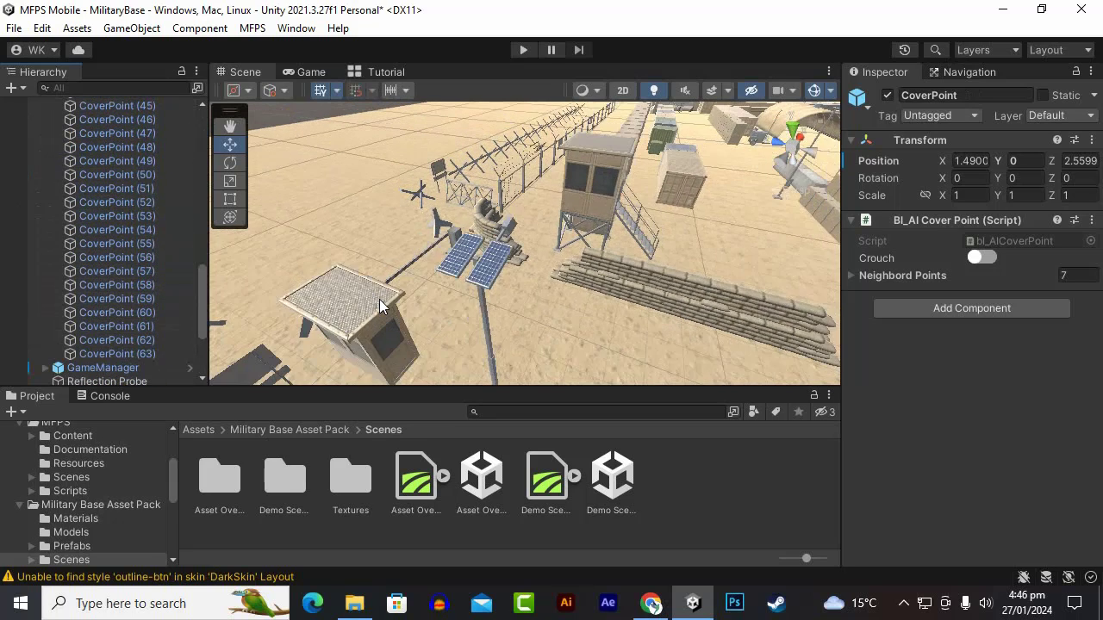
scroll(84, 254, "up", 15)
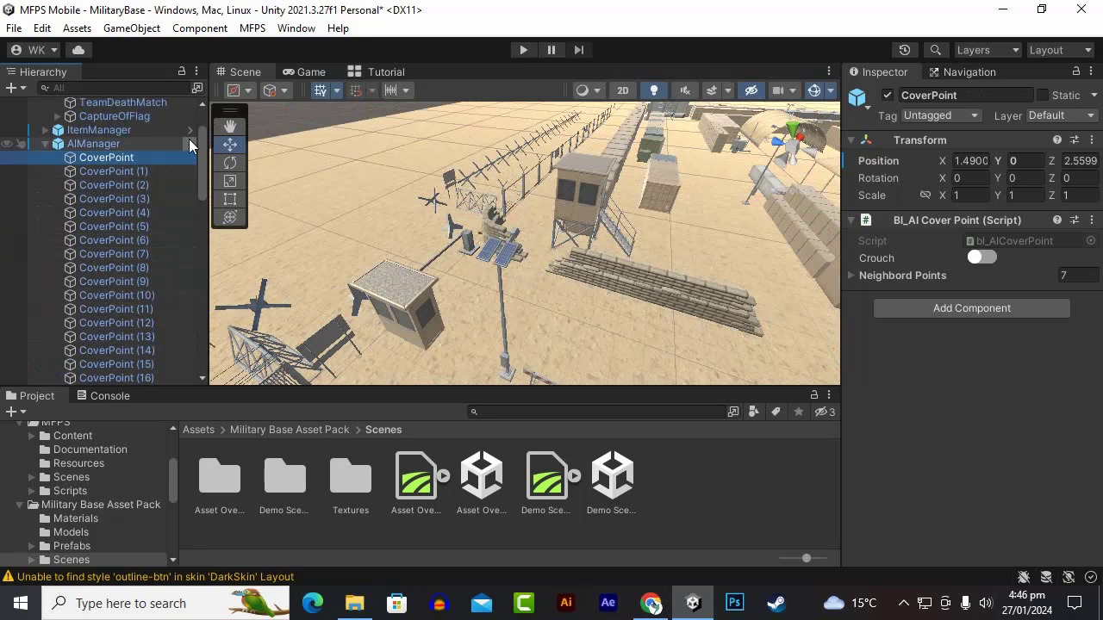
Create an empty child object under AIManager and name it customcoverpoint.
left_click(121, 143)
right_click(121, 143)
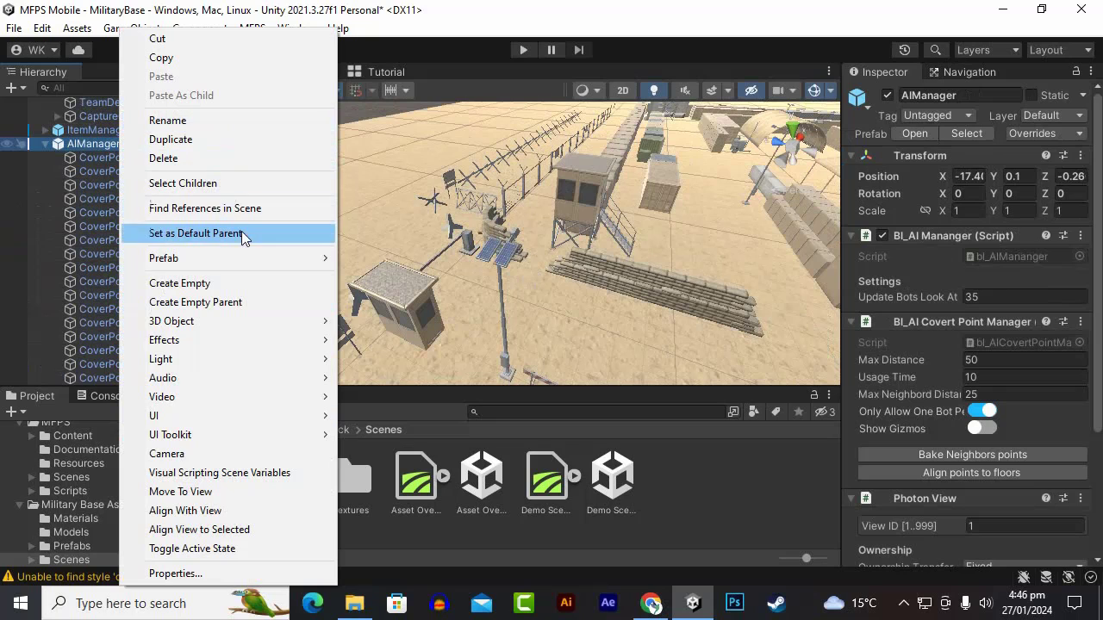
left_click(243, 290)
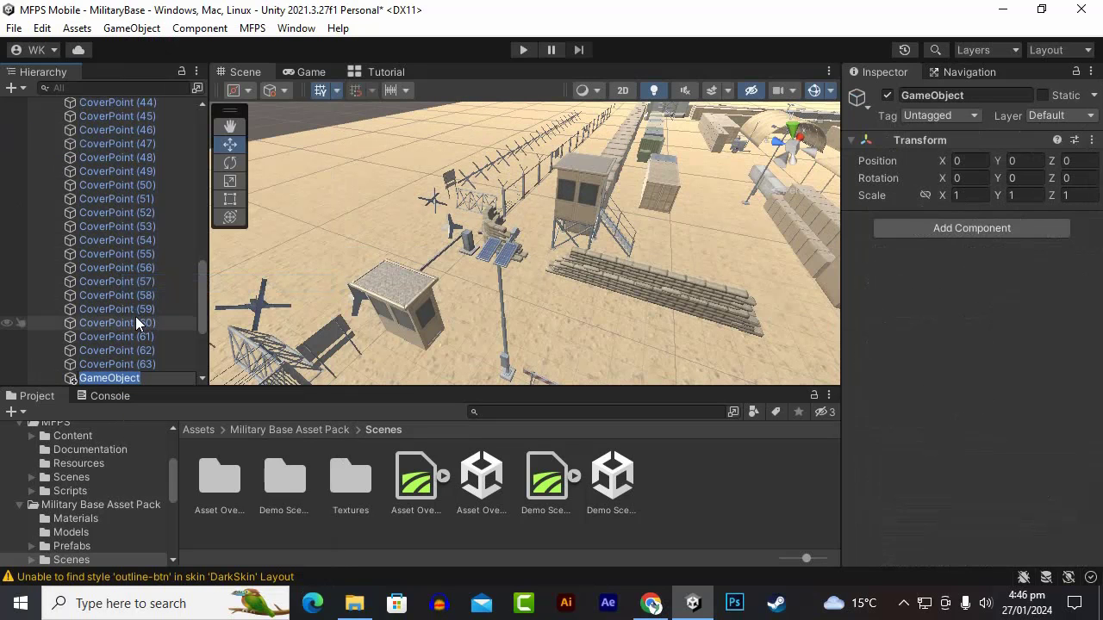
type("cuso")
key("BackSpace")
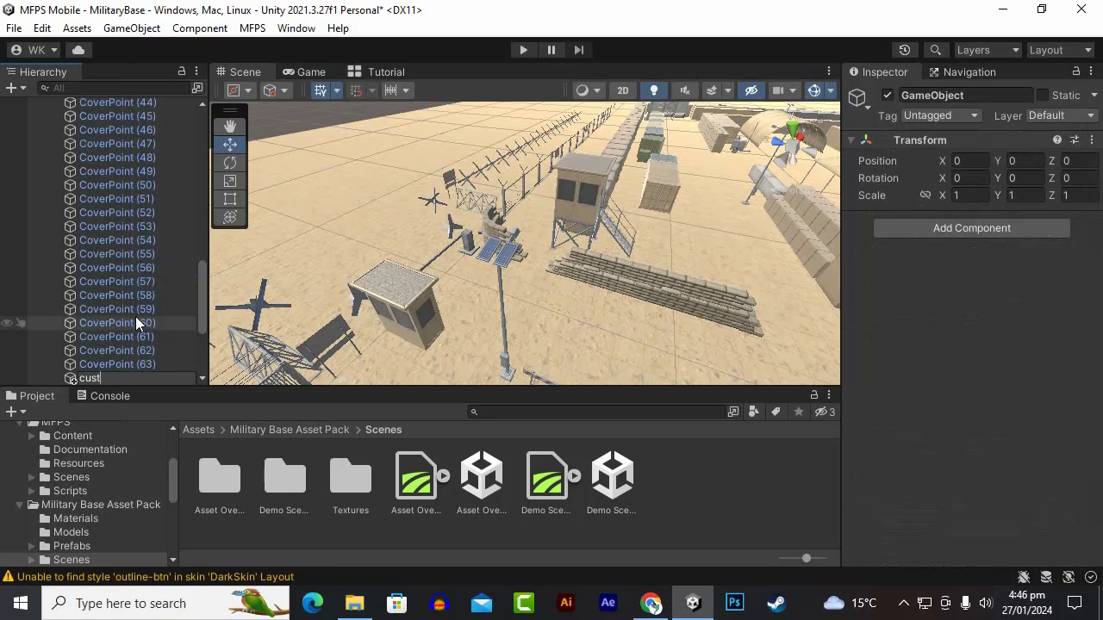
type("tomcoverpoint")
key("Return")
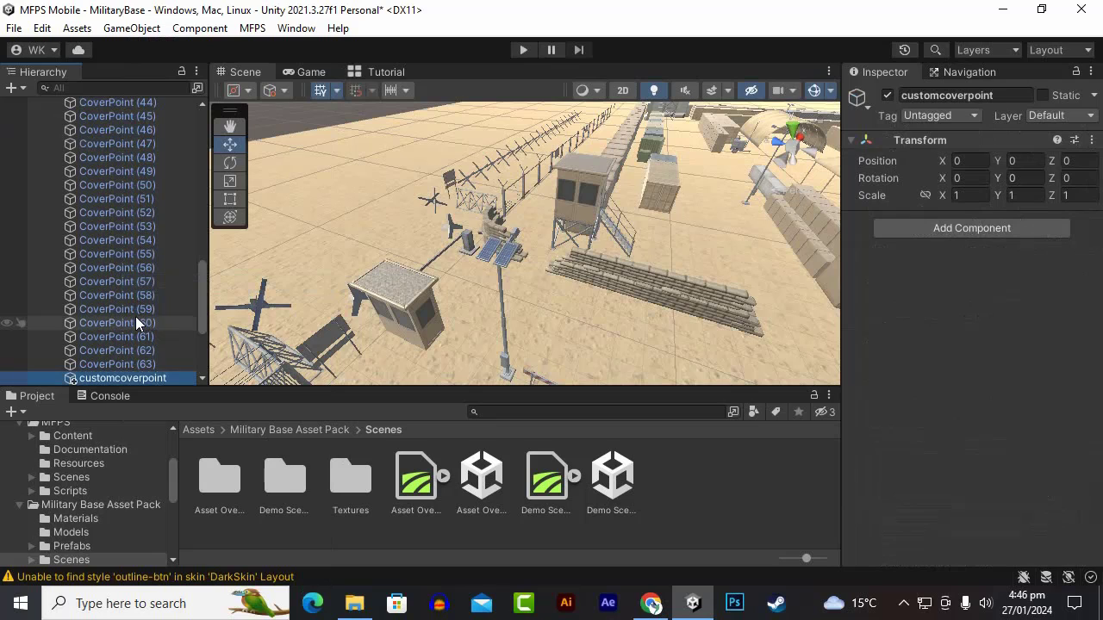
Add the Bl_AI Cover Point script to customcoverpoint, review its Neighbord Points list and leave Crouch off.
left_click(1020, 227)
type("cove")
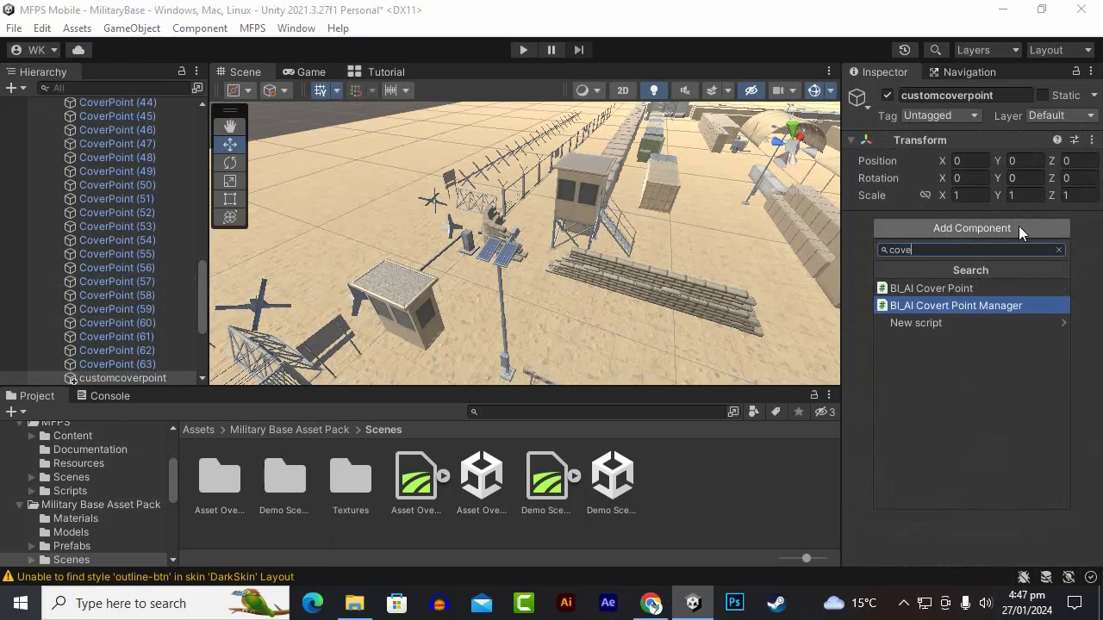
left_click(996, 289)
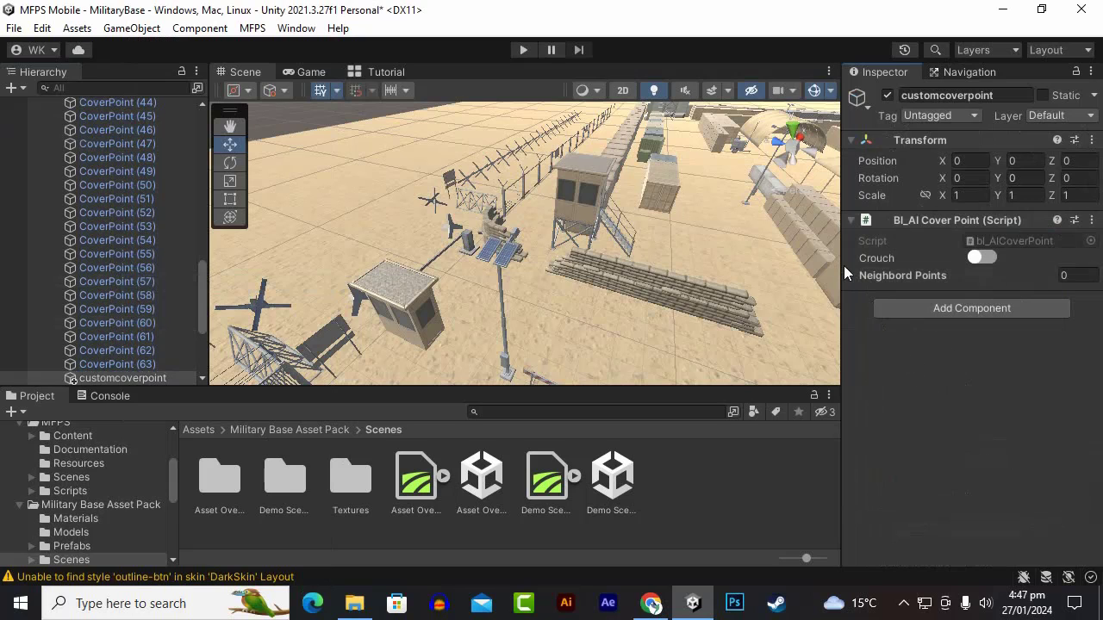
left_click(979, 258)
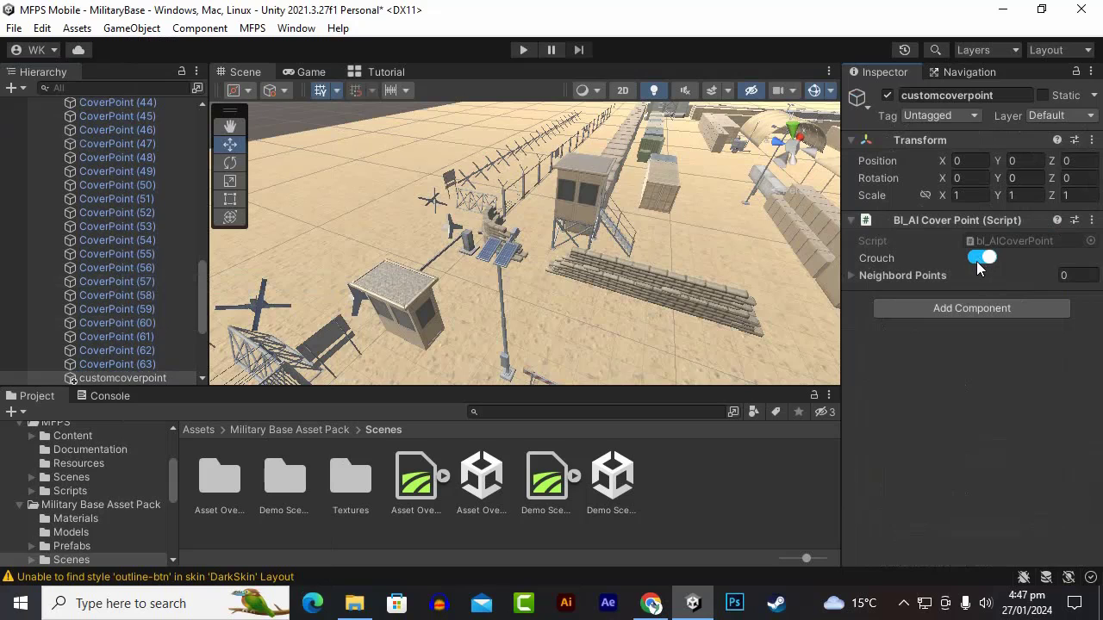
left_click(852, 273)
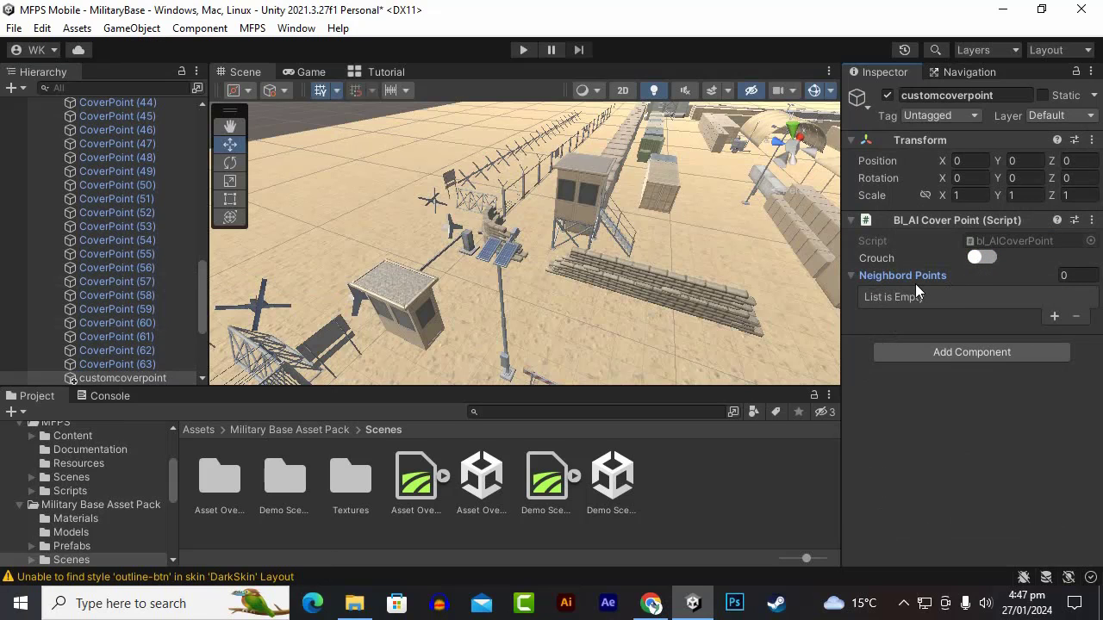
left_click(852, 277)
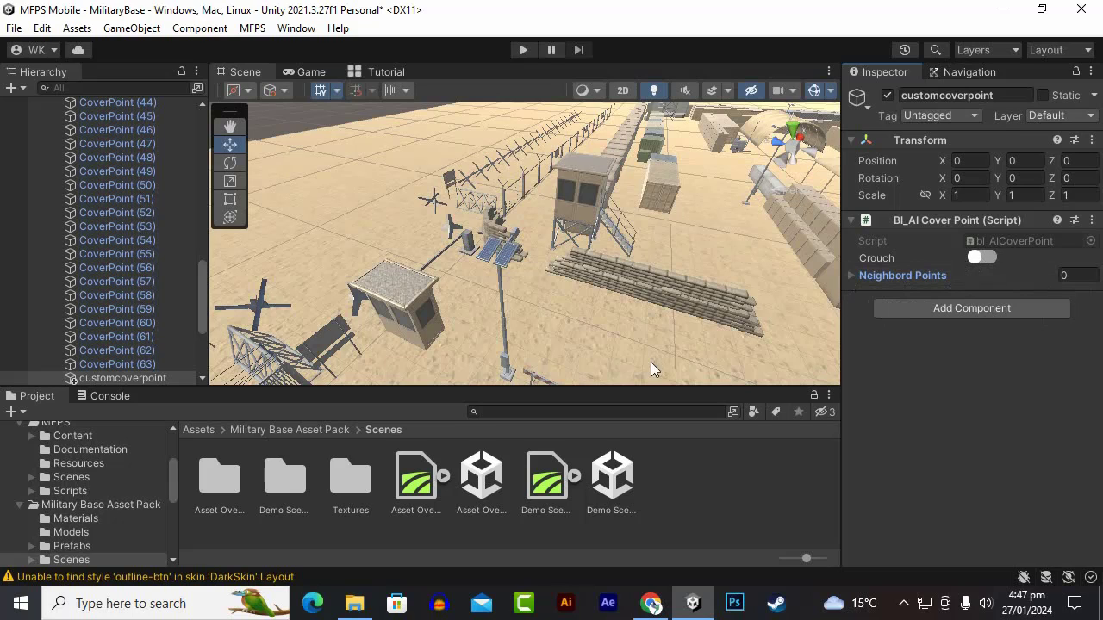
Frame customcoverpoint in the scene and shift it along Z to about 1.37.
left_click(157, 379)
left_click(229, 148)
key("f")
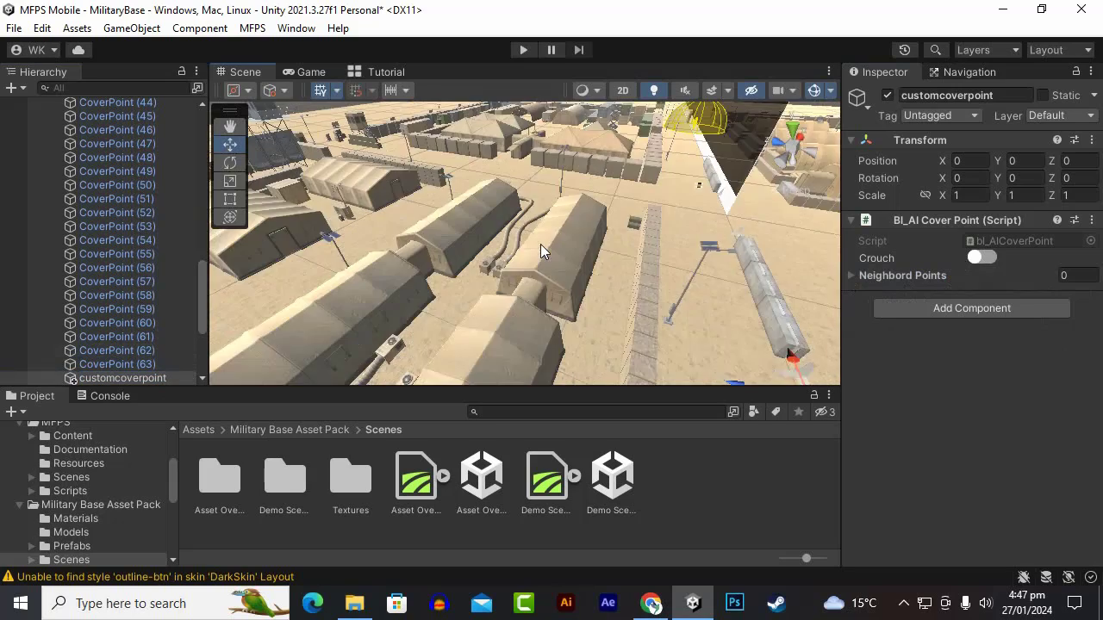
scroll(552, 278, "down", 3)
left_click_drag(480, 297, 685, 269, "alt")
left_click_drag(454, 253, 442, 257)
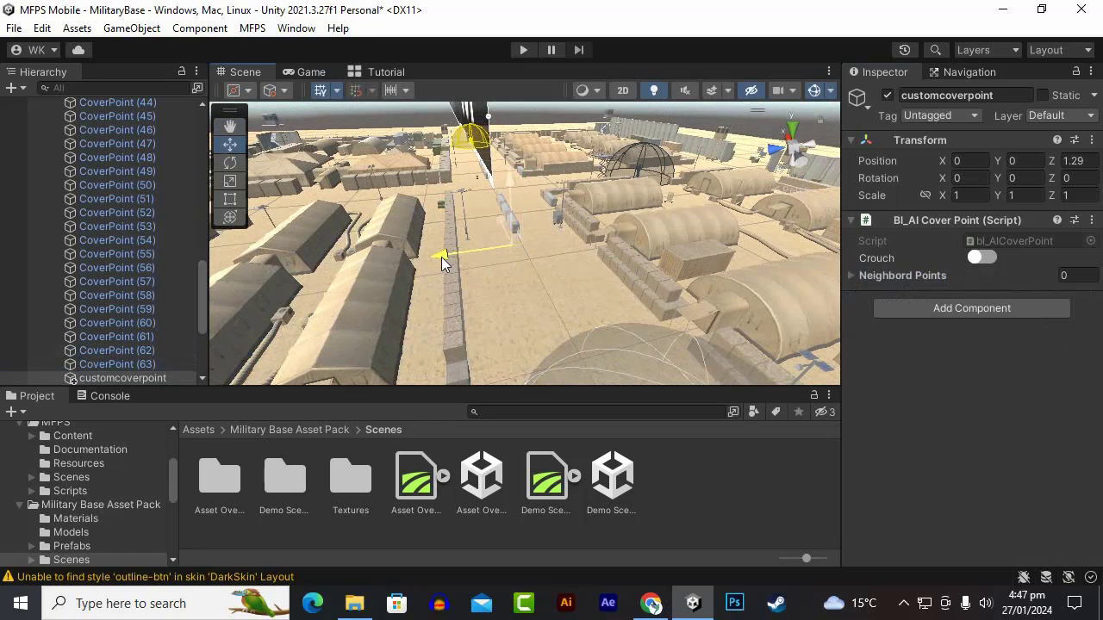
scroll(501, 259, "down", 3)
scroll(508, 262, "down", 2)
left_click_drag(518, 290, 523, 317, "alt")
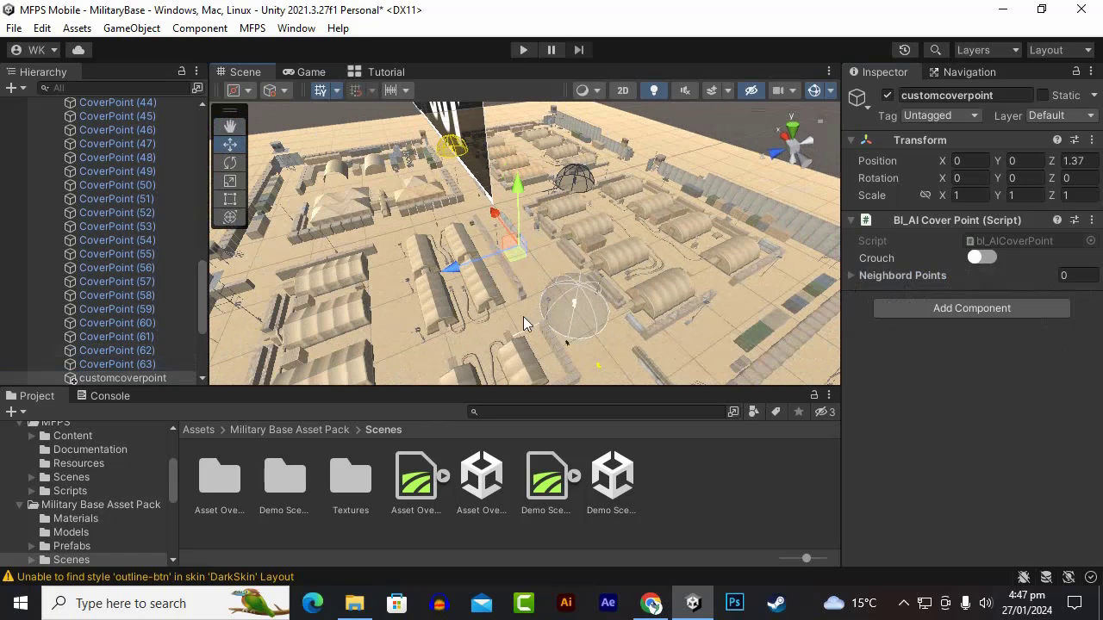
scroll(517, 267, "up", 5)
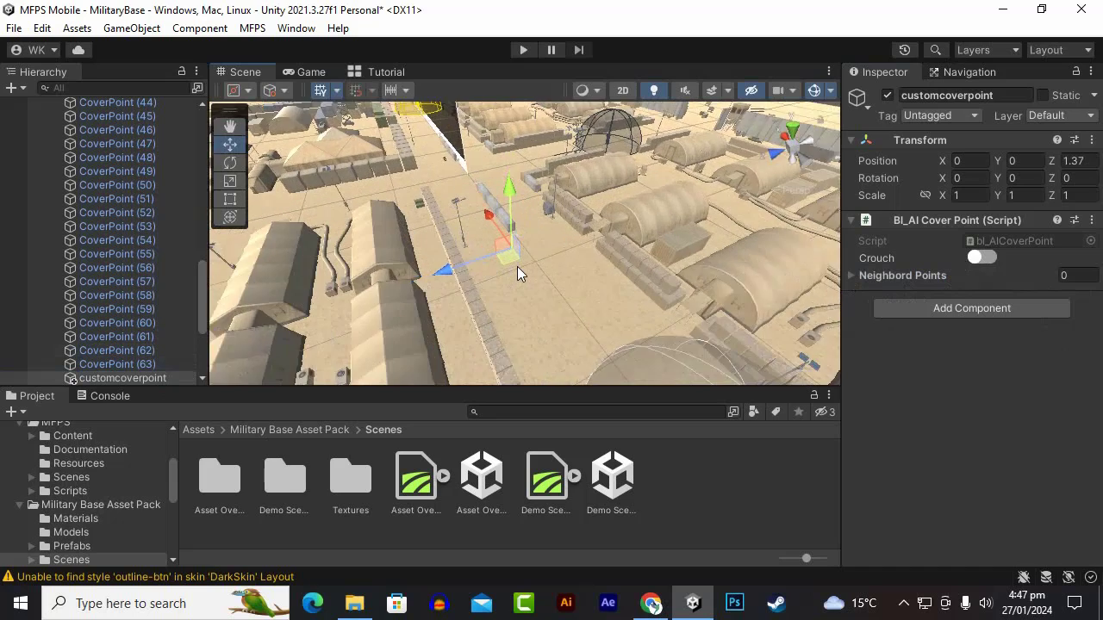
scroll(517, 267, "up", 2)
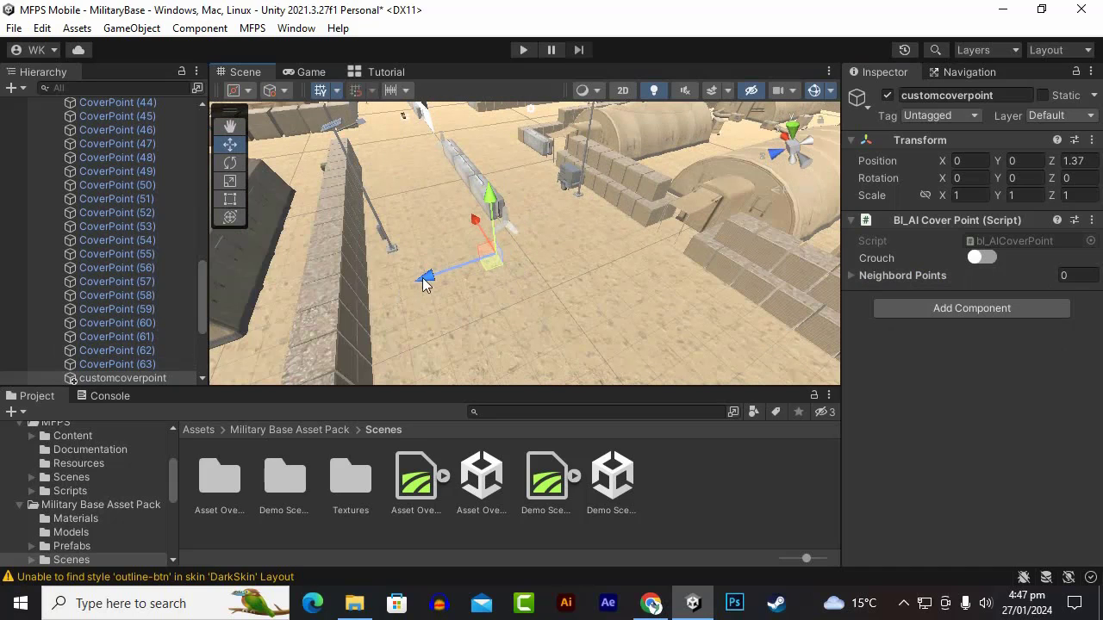
Move customcoverpoint to the tent entrance between the stacked barriers, at about X -2.49 and Z -6.63.
left_click_drag(423, 277, 599, 228)
left_click_drag(600, 187, 642, 251)
key("f")
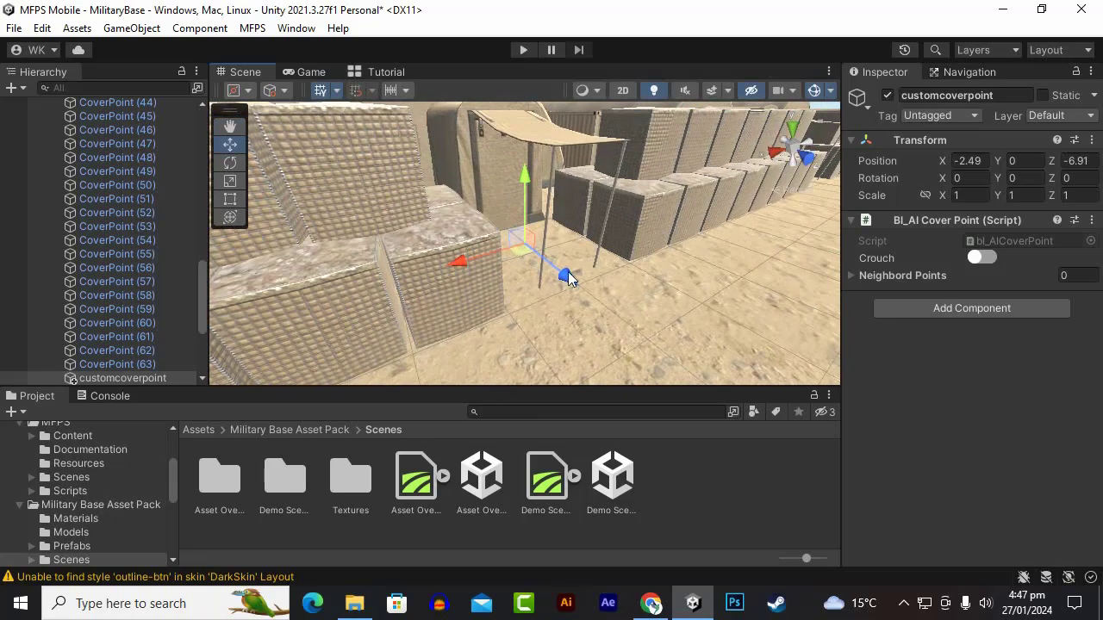
left_click_drag(569, 274, 579, 285)
left_click_drag(650, 274, 479, 275, "alt")
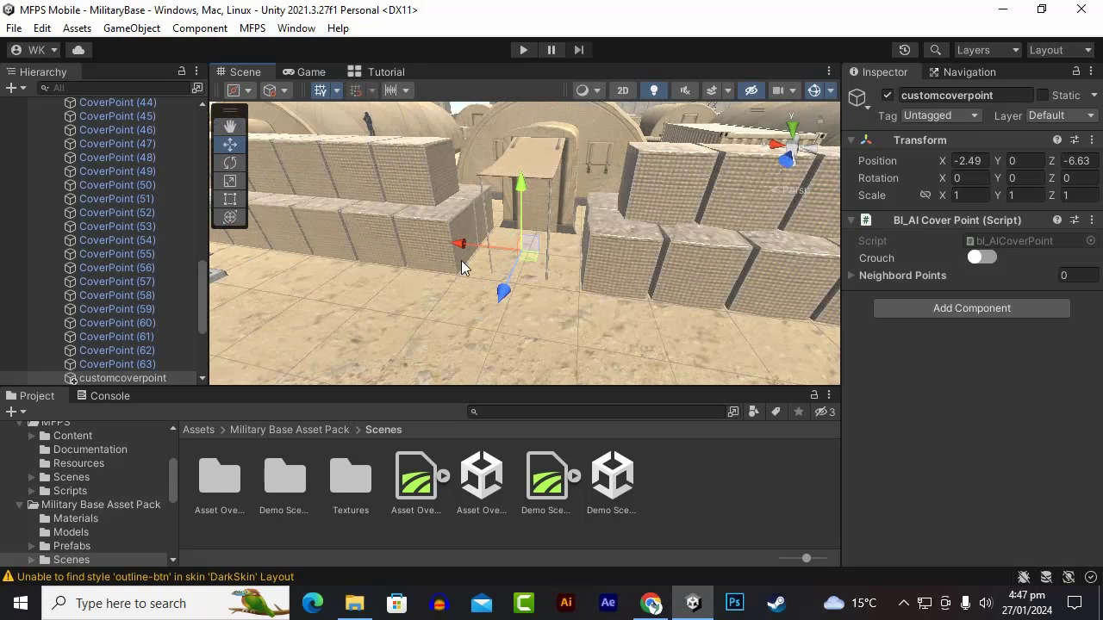
Open Step 6 of the Set Up Scene tutorial and read how to list the map with a name and preview.
left_click(392, 71)
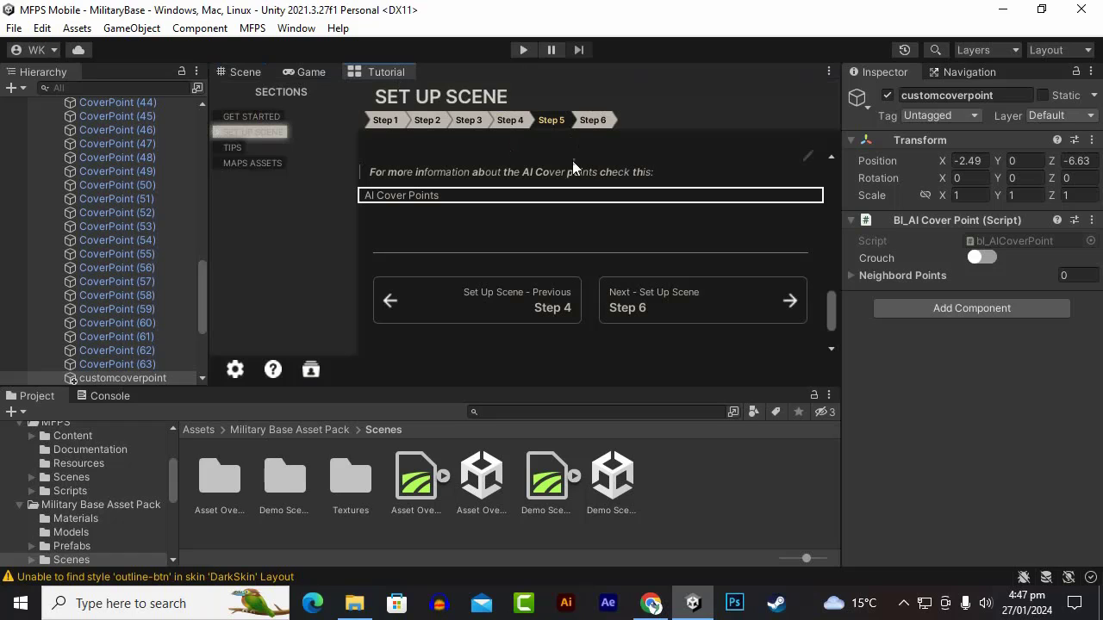
left_click(620, 307)
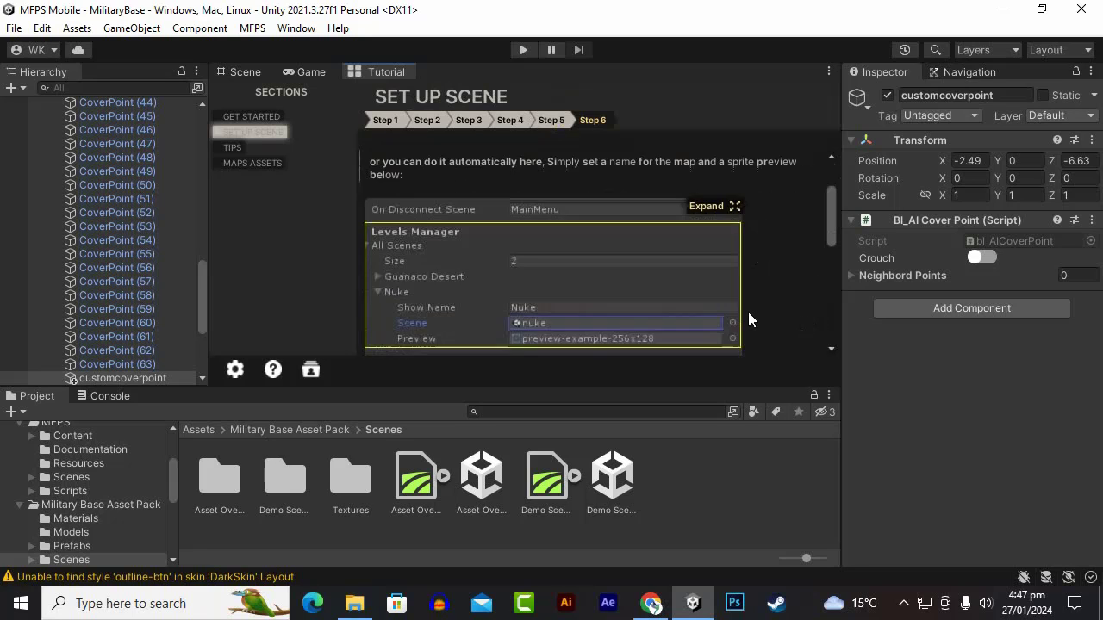
left_click(903, 603)
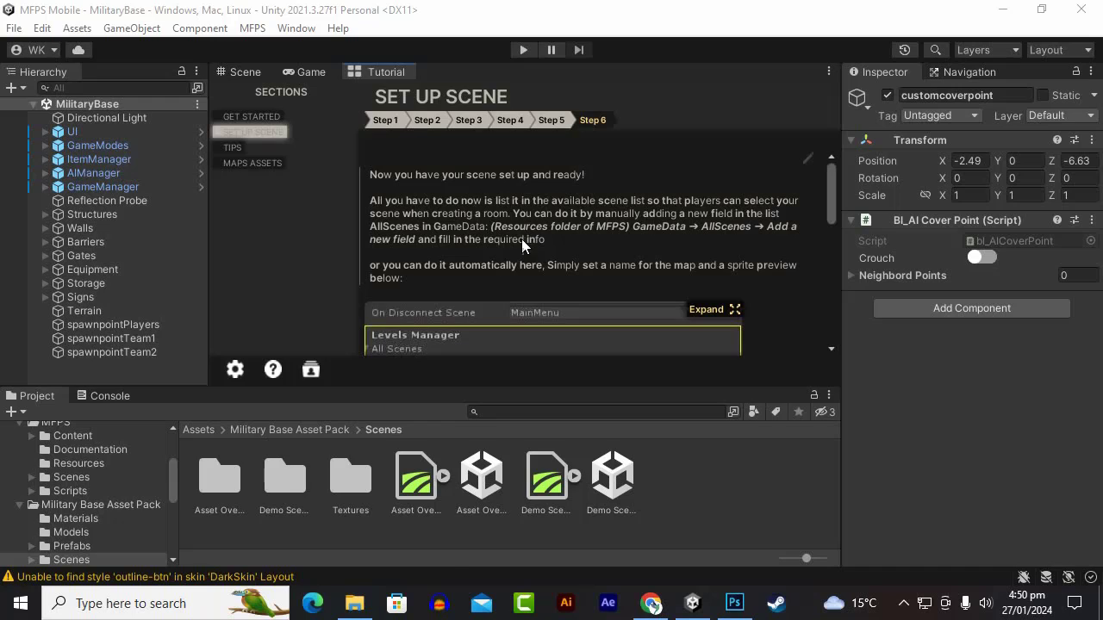
Switch to Photoshop, start a new document, and check the required preview image size in Unity's Step 6 tutorial.
key("alt+Tab")
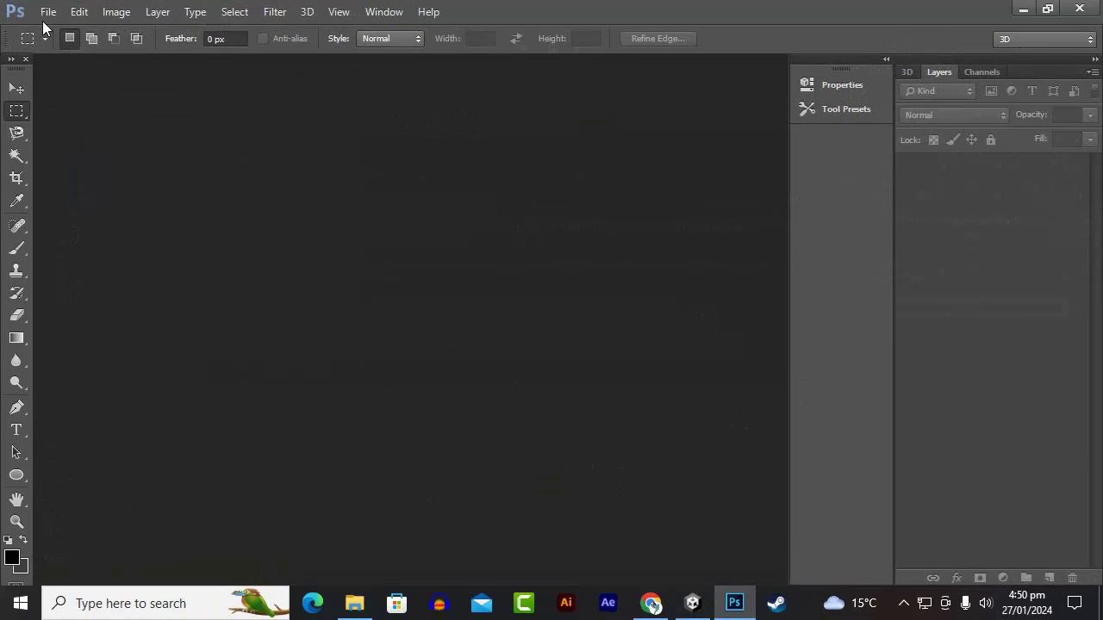
left_click(47, 12)
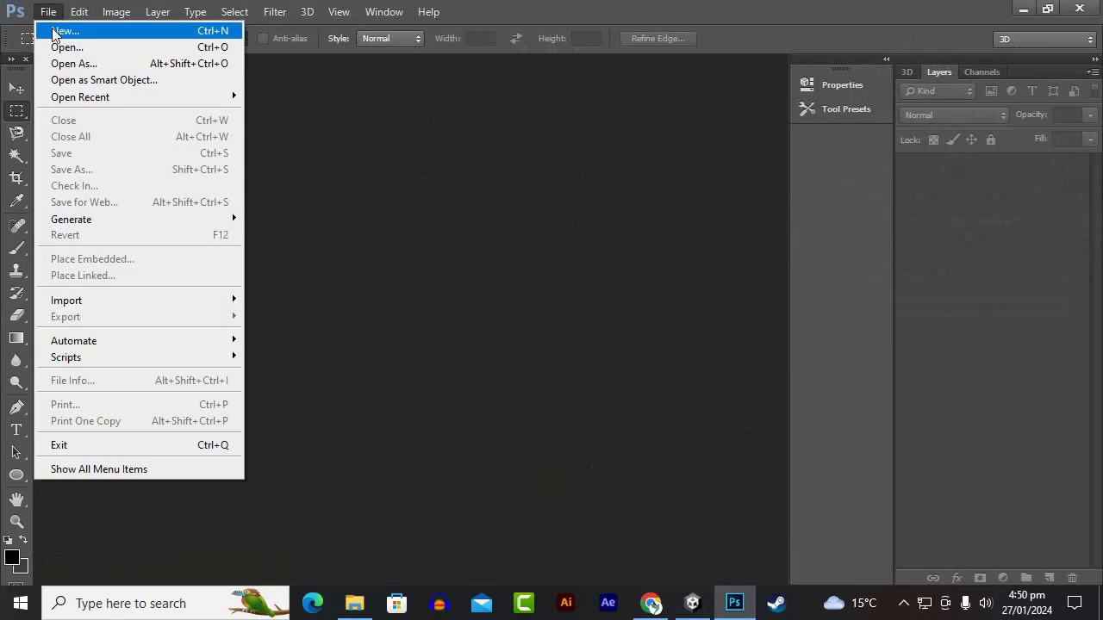
left_click(43, 28)
double_click(554, 226)
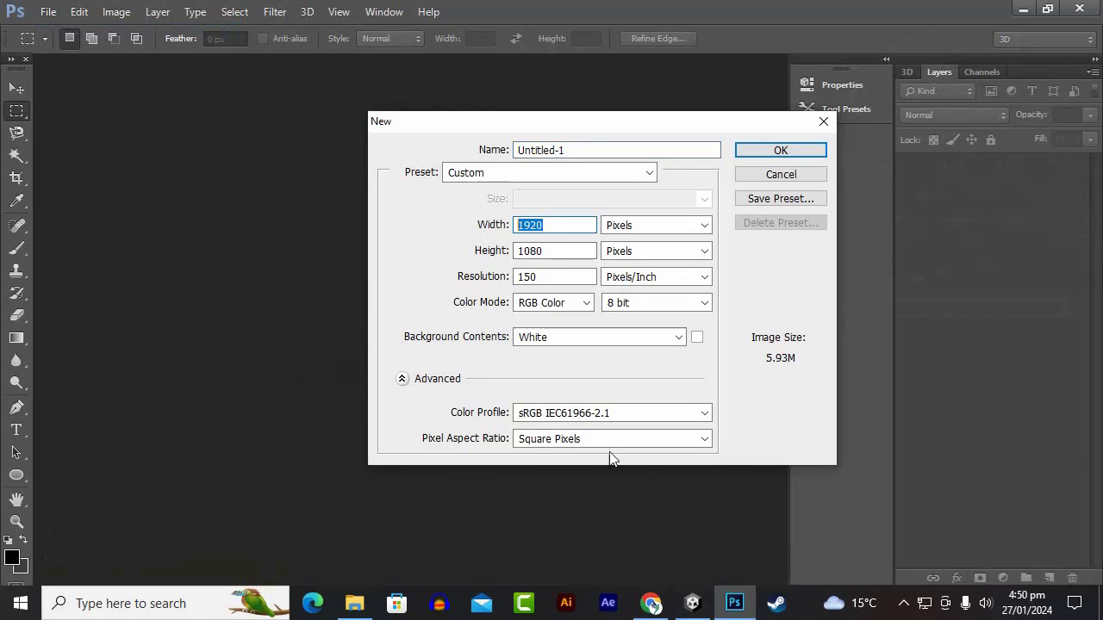
left_click(692, 603)
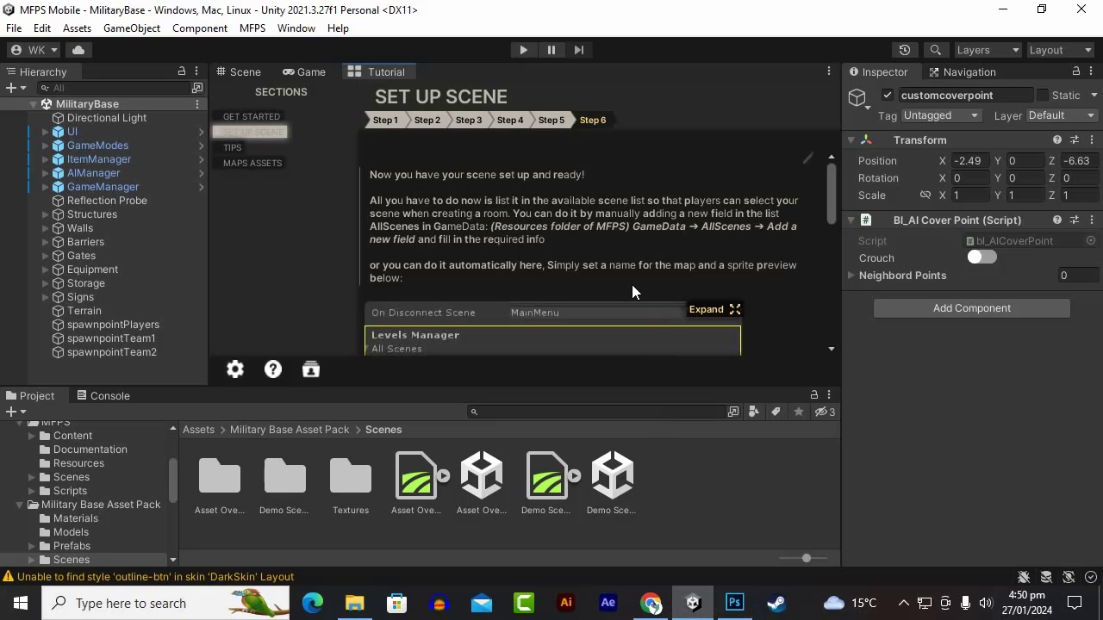
scroll(632, 286, "down", 3)
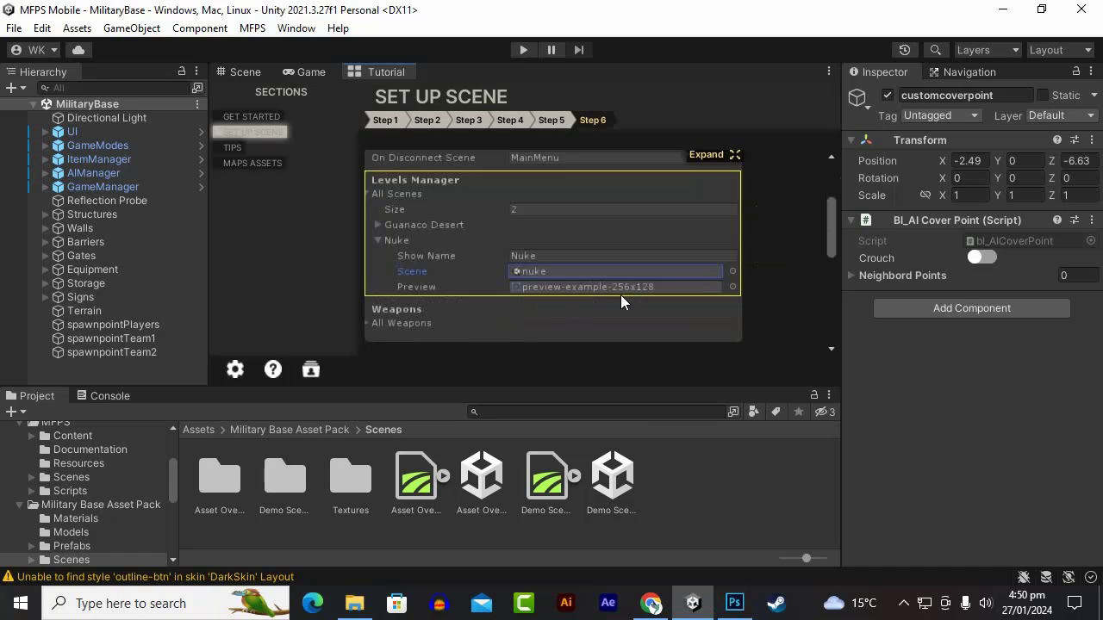
left_click(734, 603)
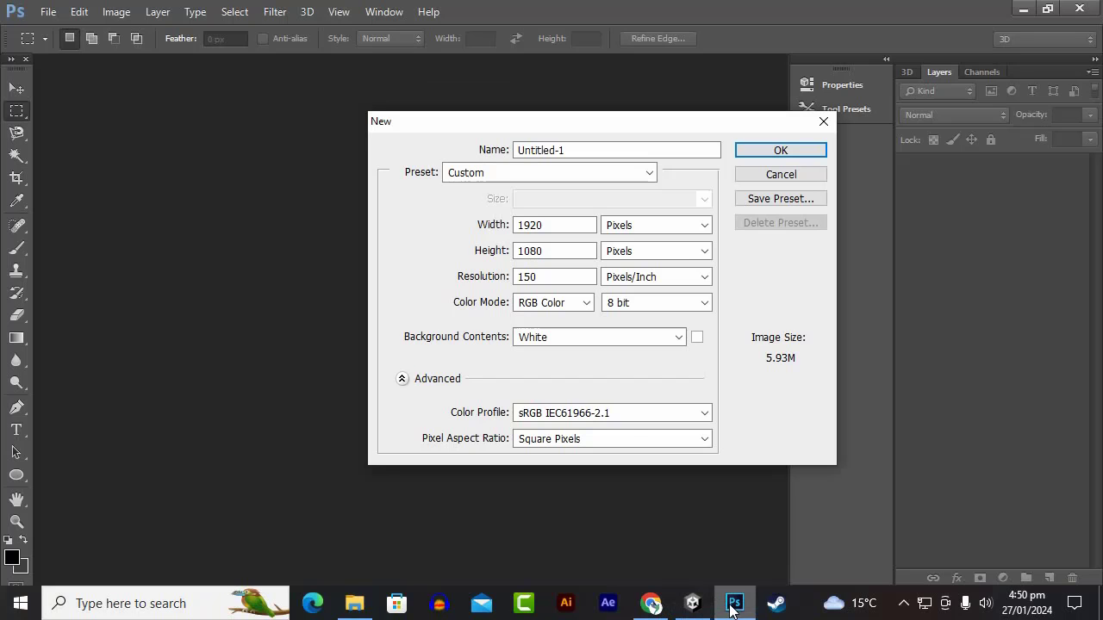
Create the new Photoshop document at 256 pixels wide and 128 pixels high.
double_click(523, 222)
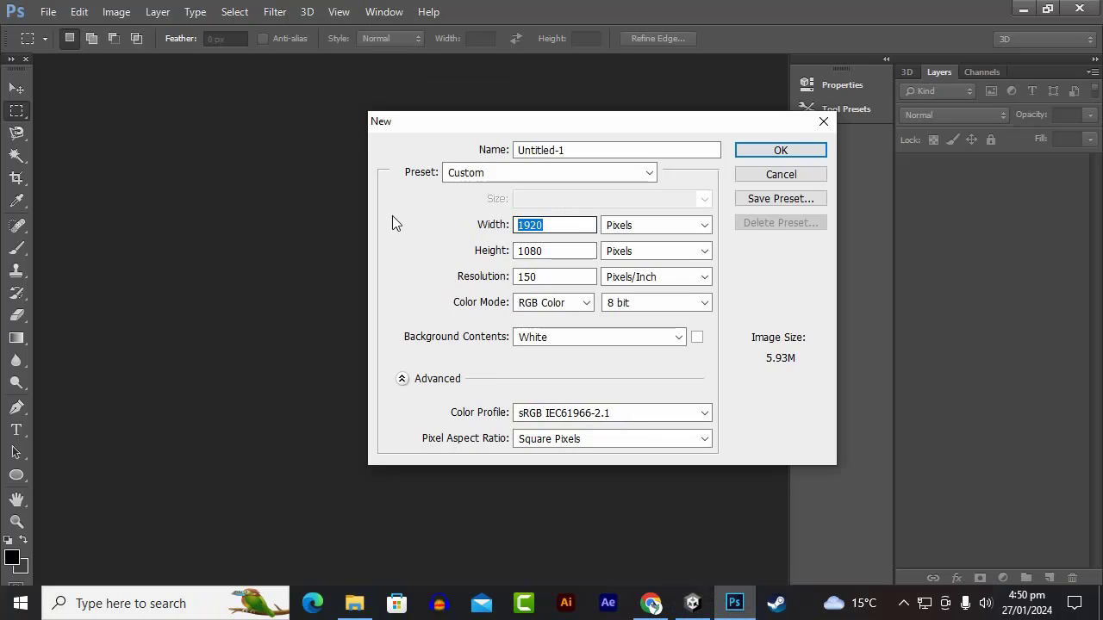
type("256")
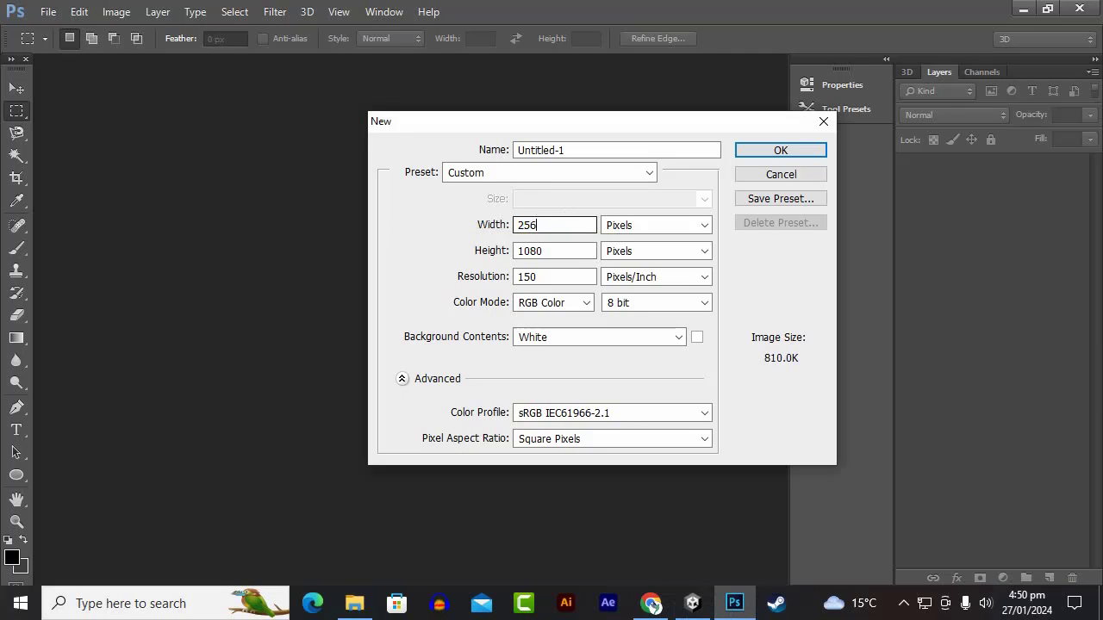
key("Tab")
type("12")
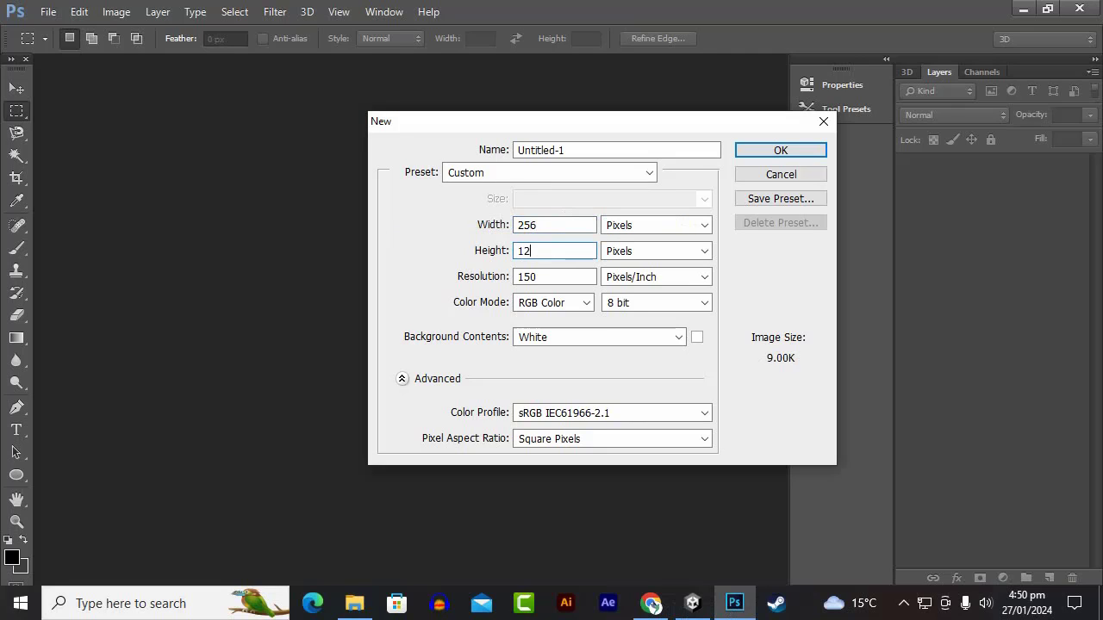
type("8")
left_click(791, 148)
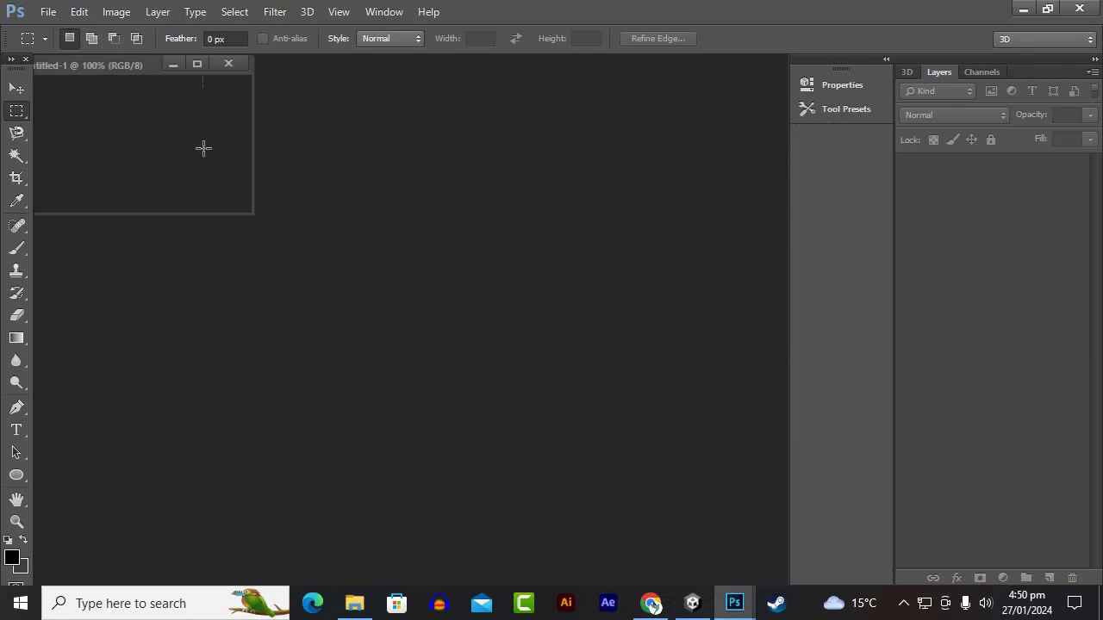
Dock the new document's window and convert its Background into a regular layer named Layer 0.
left_click_drag(116, 65, 516, 69)
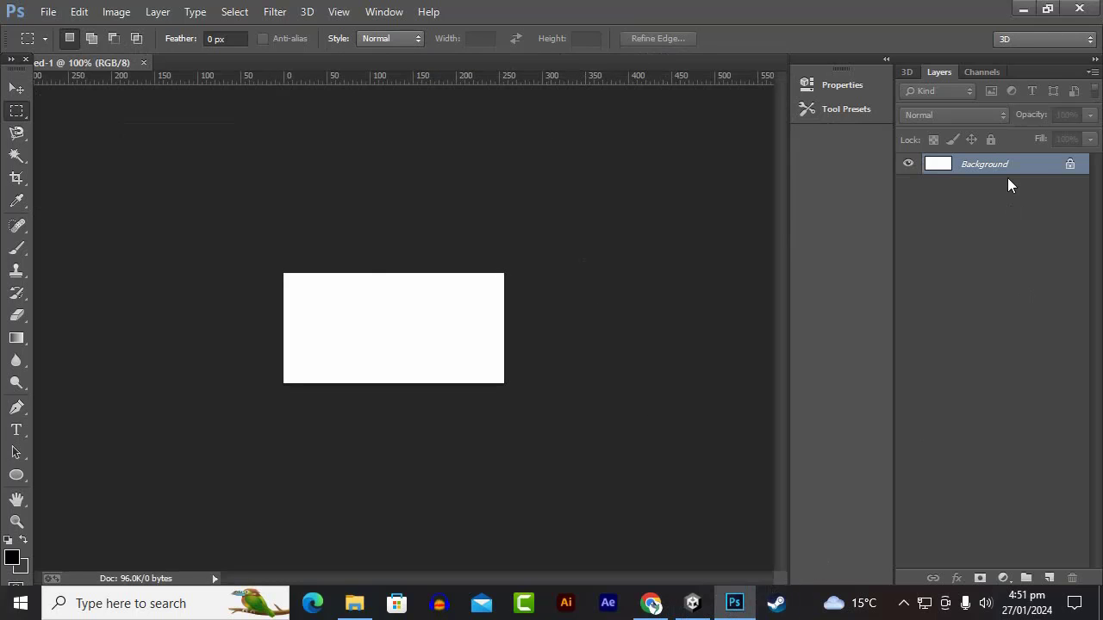
key("ctrl+shift+n")
left_click(675, 190)
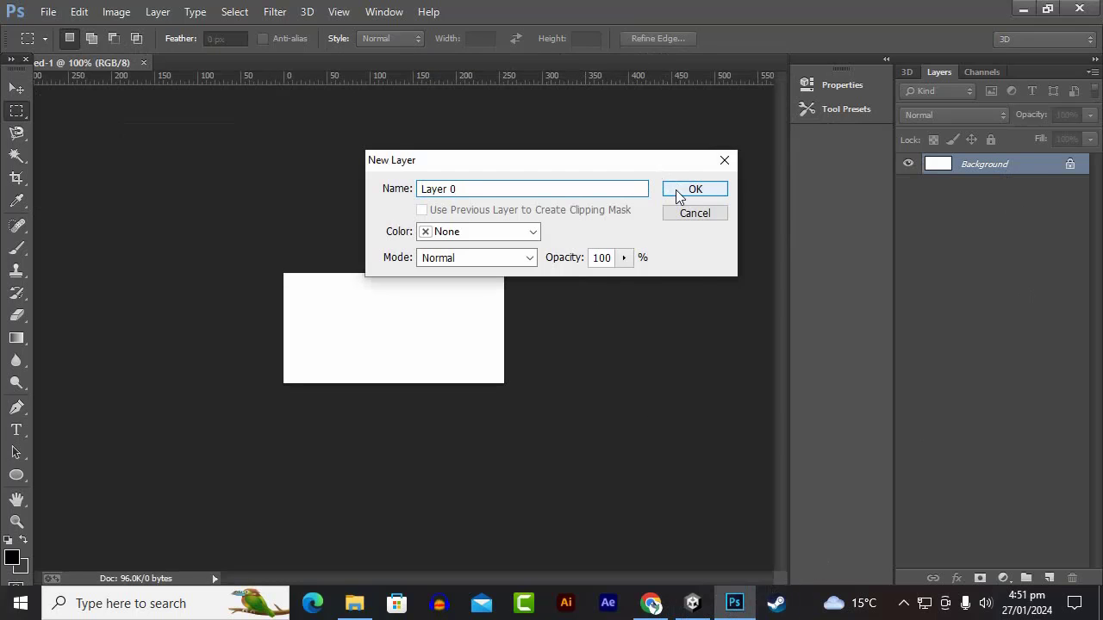
Switch to Unity and frame the tent rows and perimeter wall from a high angle in the scene view.
left_click(693, 603)
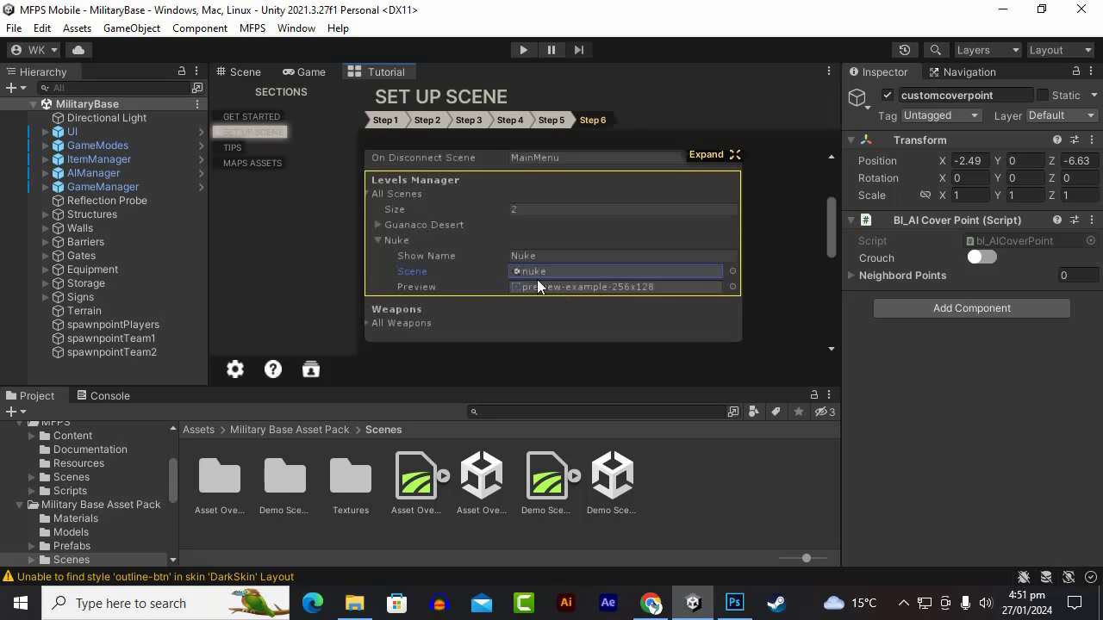
left_click(309, 72)
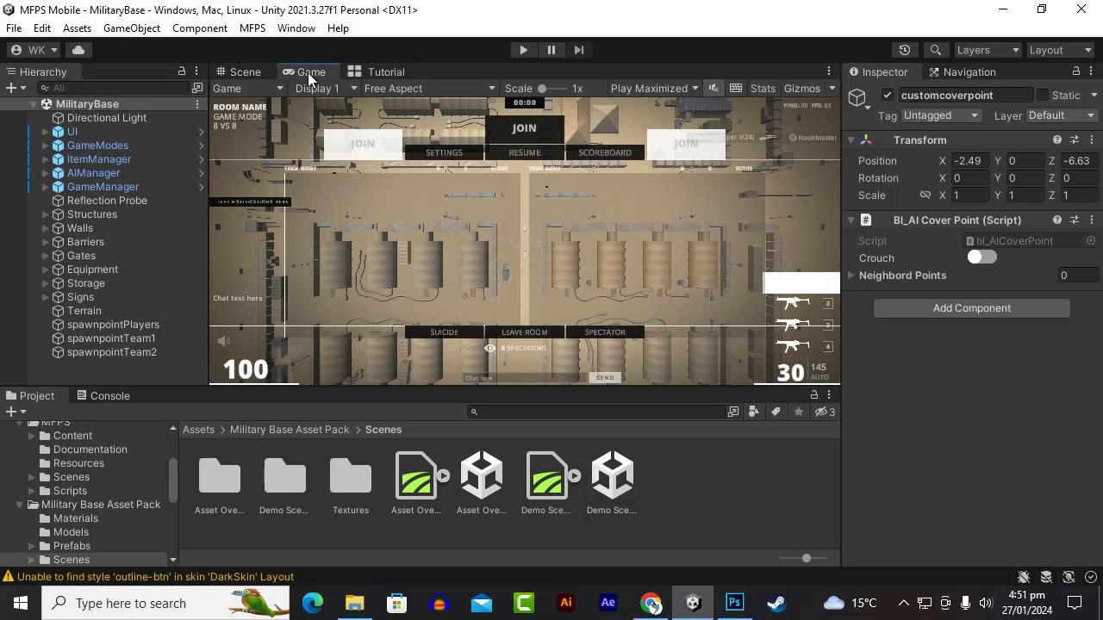
left_click(239, 72)
right_click_drag(554, 213, 560, 272)
left_click(227, 123)
left_click_drag(387, 187, 604, 174)
right_click_drag(604, 174, 630, 335)
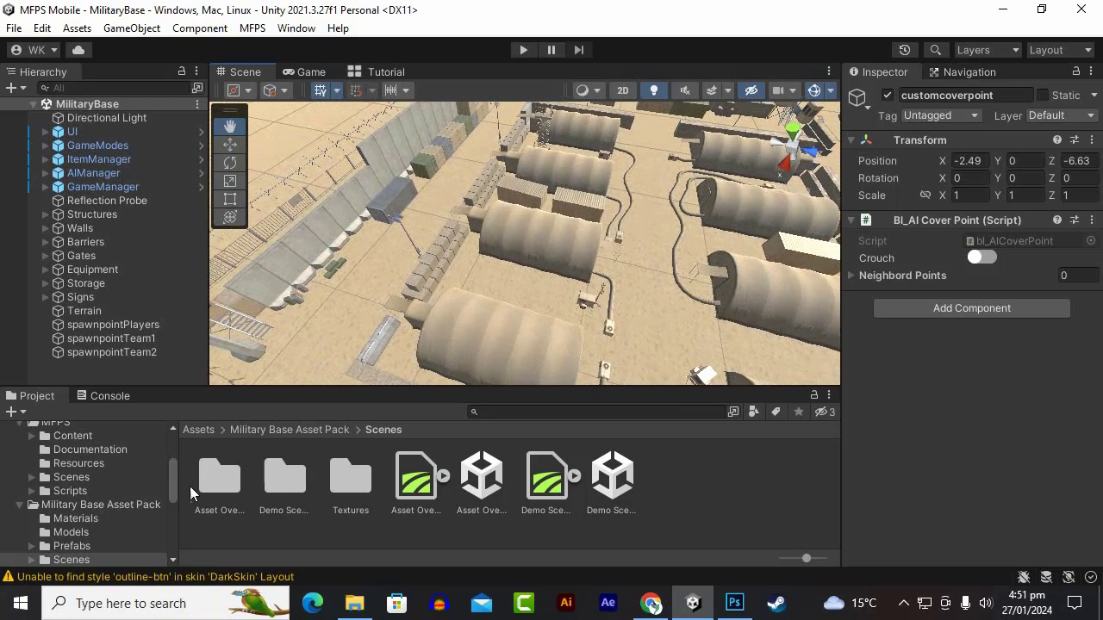
Capture the scene view with Snipping Tool and save it to the Desktop as Capture.PNG, replacing the existing file.
left_click(156, 600)
left_click(158, 263)
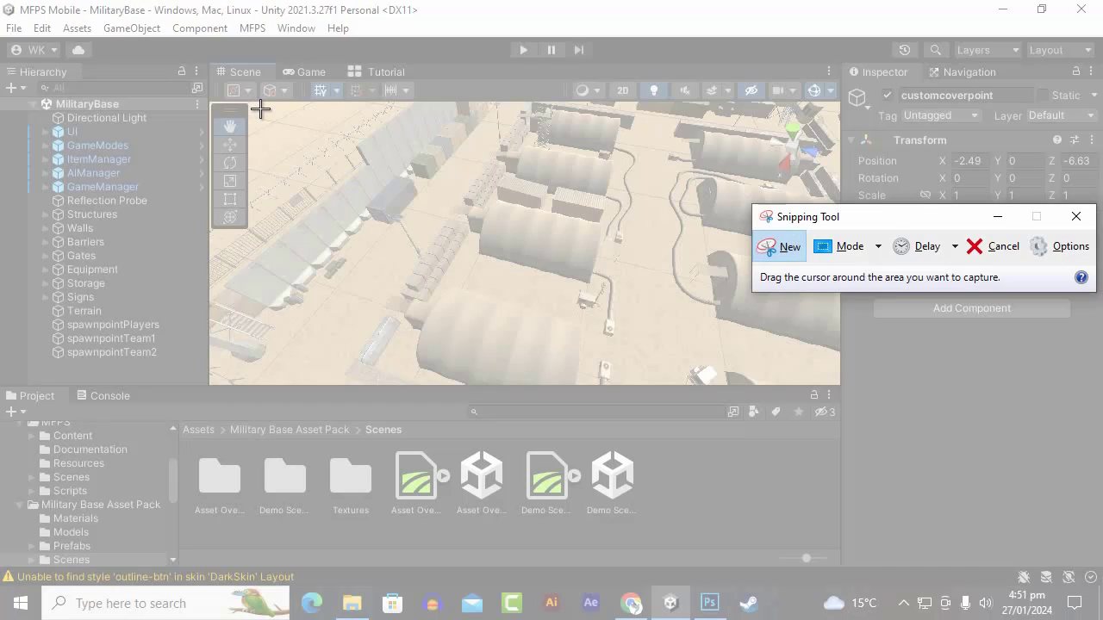
left_click_drag(265, 106, 750, 376)
left_click(409, 62)
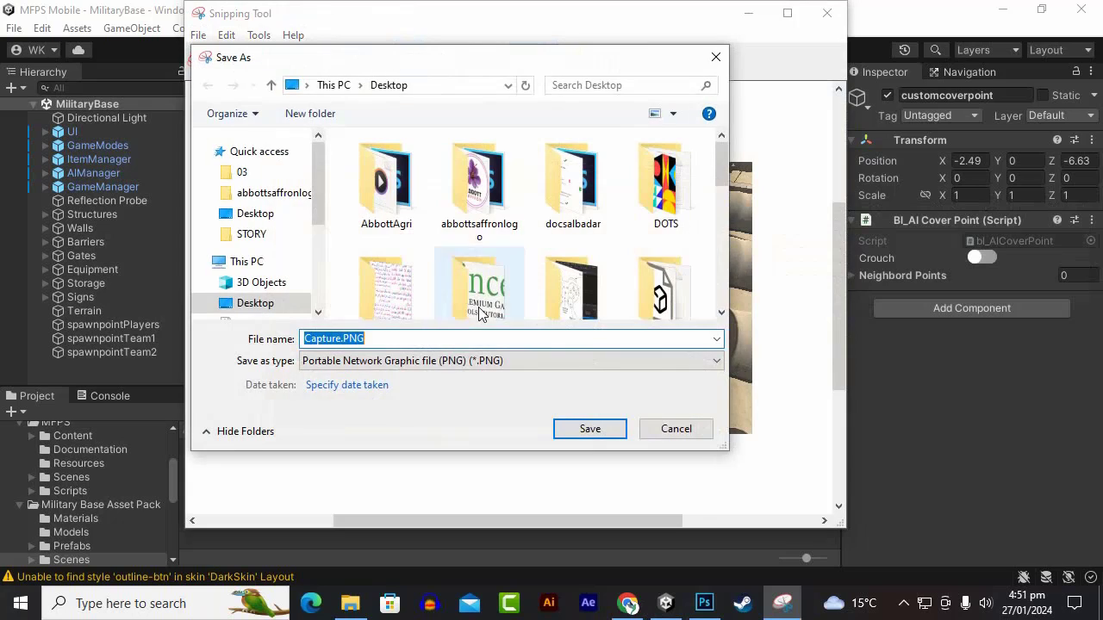
left_click(593, 430)
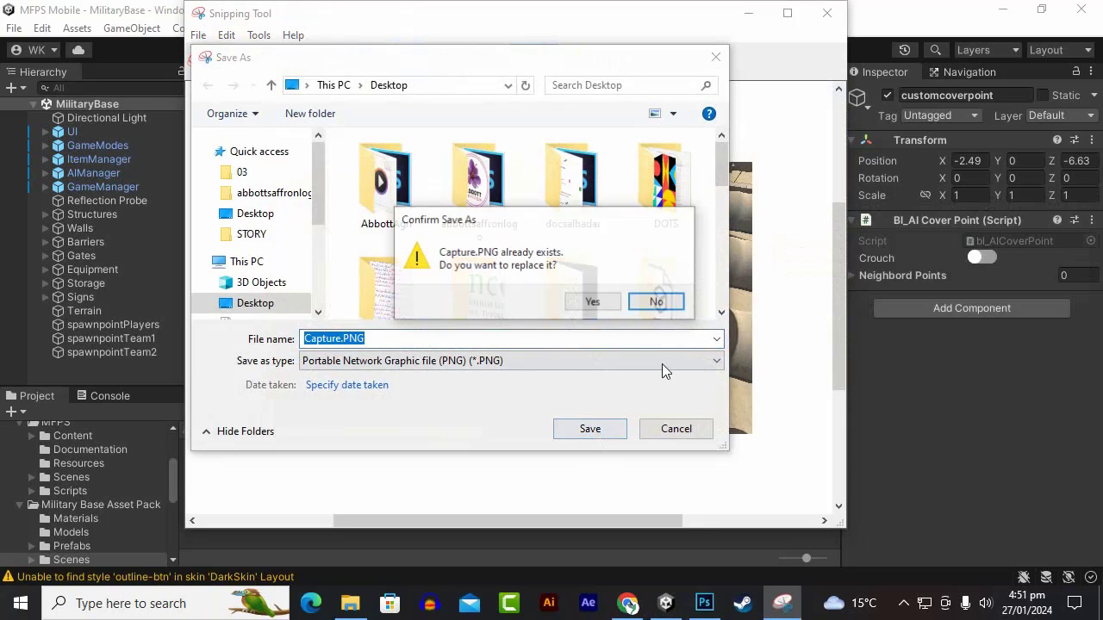
left_click(593, 301)
left_click(823, 17)
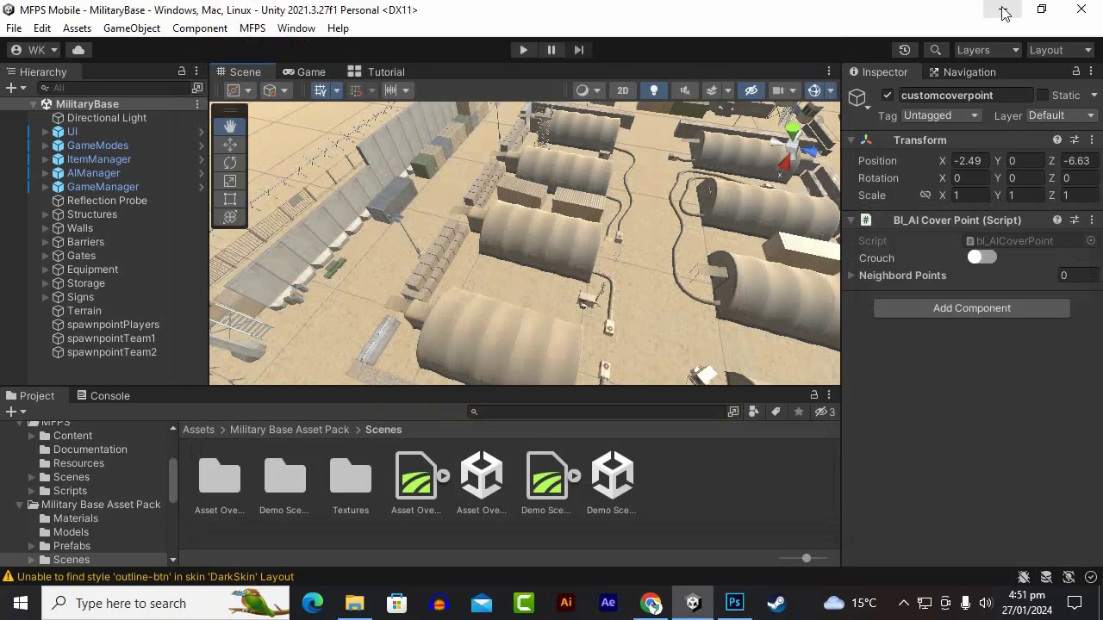
Place Capture.PNG from the Desktop folder into the open Photoshop document.
left_click(360, 606)
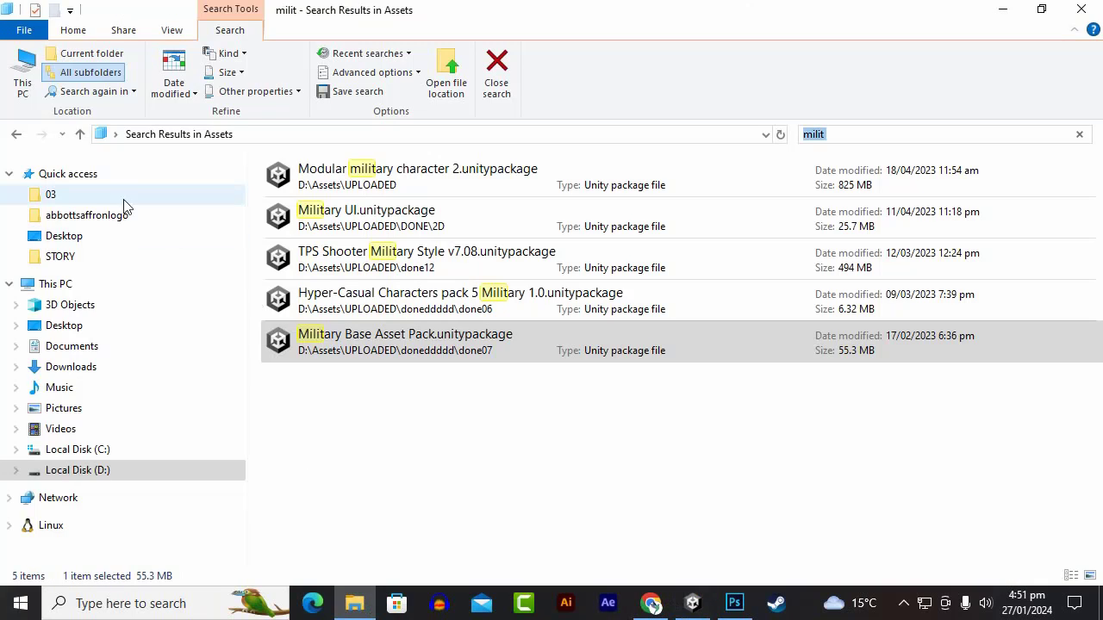
left_click(61, 239)
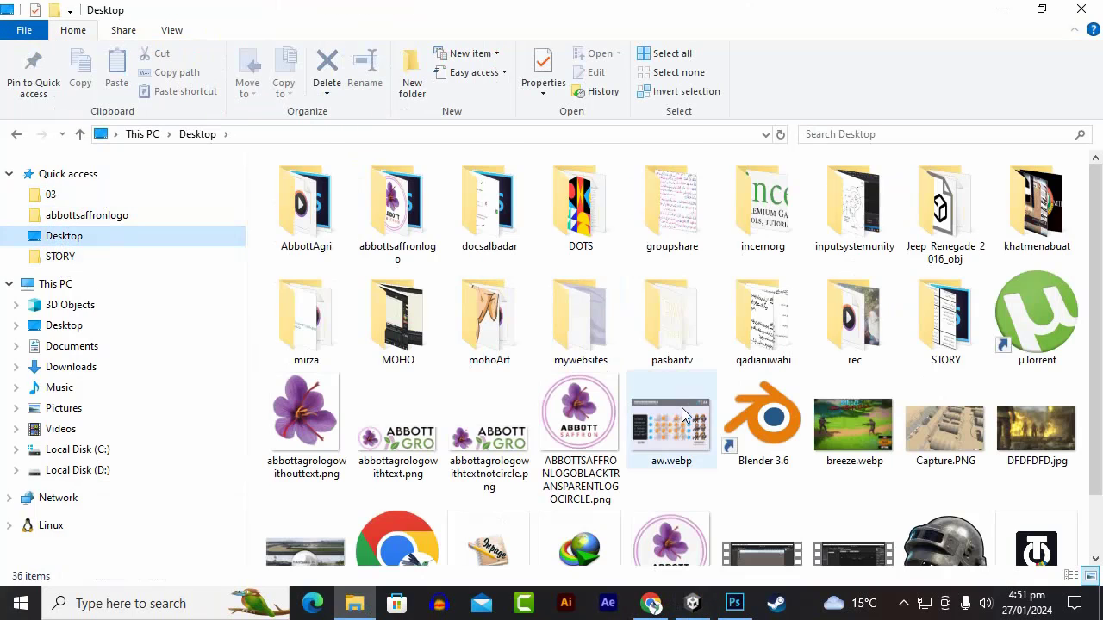
scroll(682, 408, "down", 1)
left_click(976, 373)
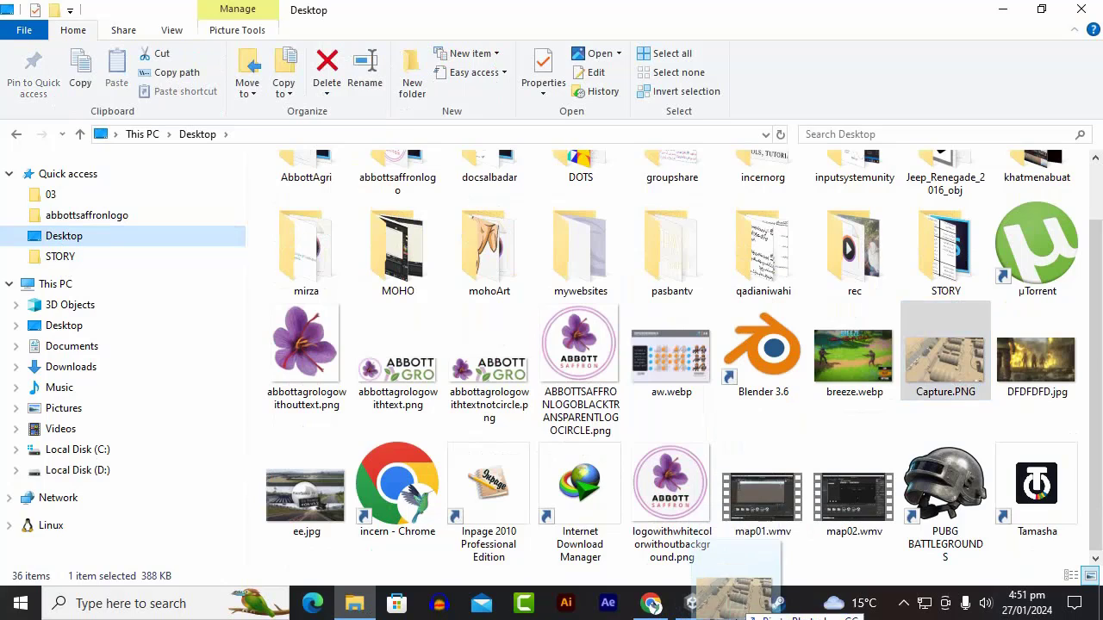
left_click(734, 603)
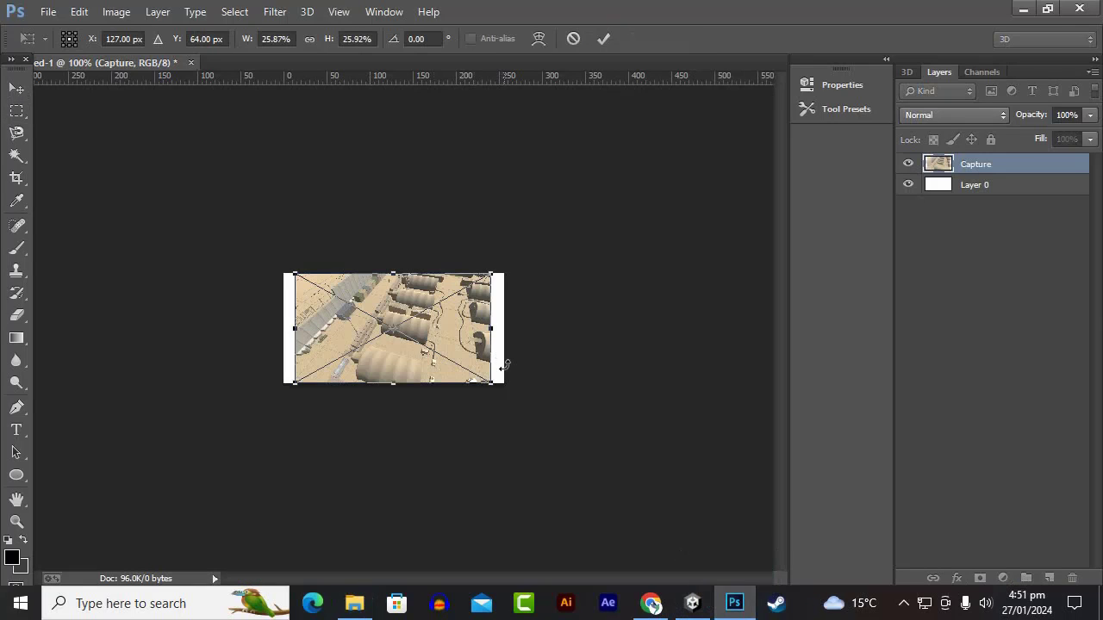
Enlarge the placed capture so it covers the whole canvas, and commit the transform.
scroll(433, 359, "up", 3, "alt")
left_click_drag(551, 244, 575, 228)
left_click_drag(238, 416, 221, 423)
key("Return")
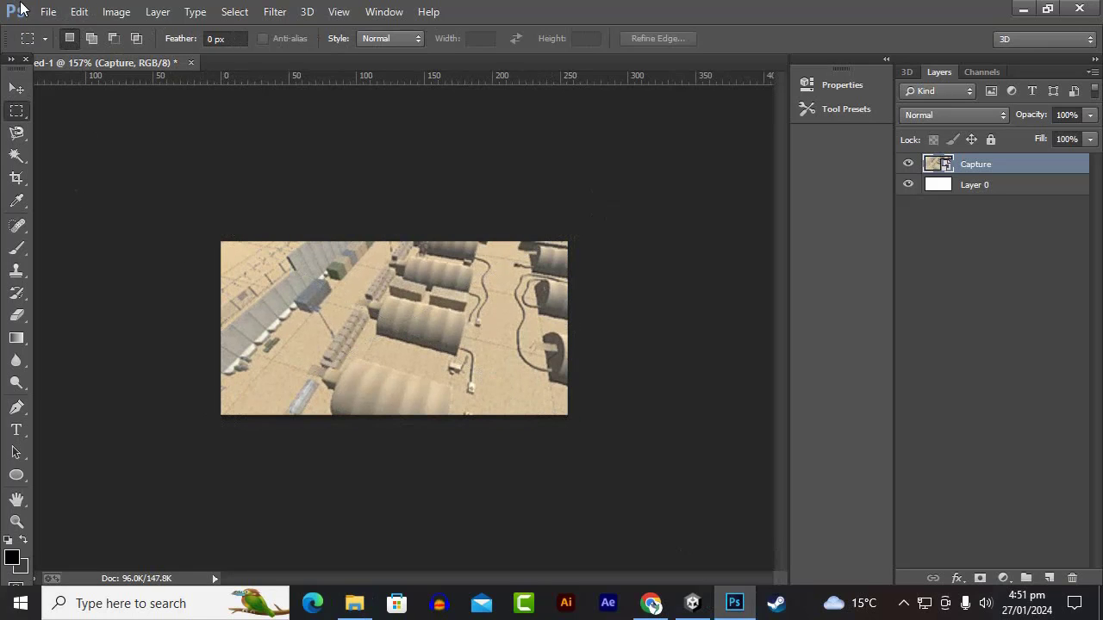
Save the preview image to the Desktop as a PNG named milatrybaseimage with the default PNG options.
left_click(46, 12)
left_click(73, 169)
left_click(674, 398)
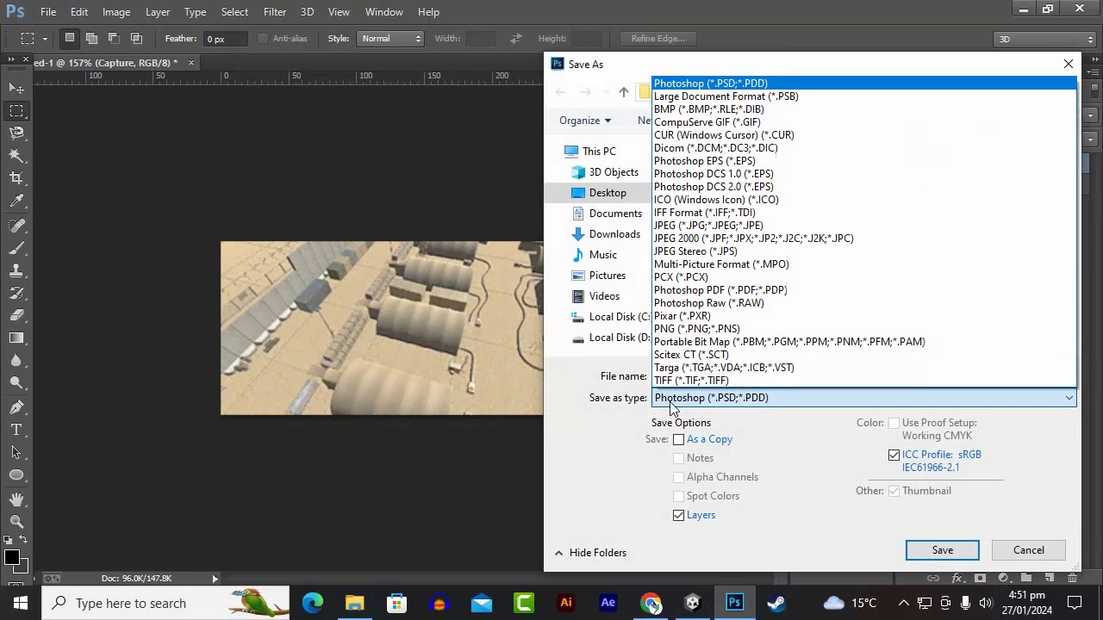
left_click(695, 318)
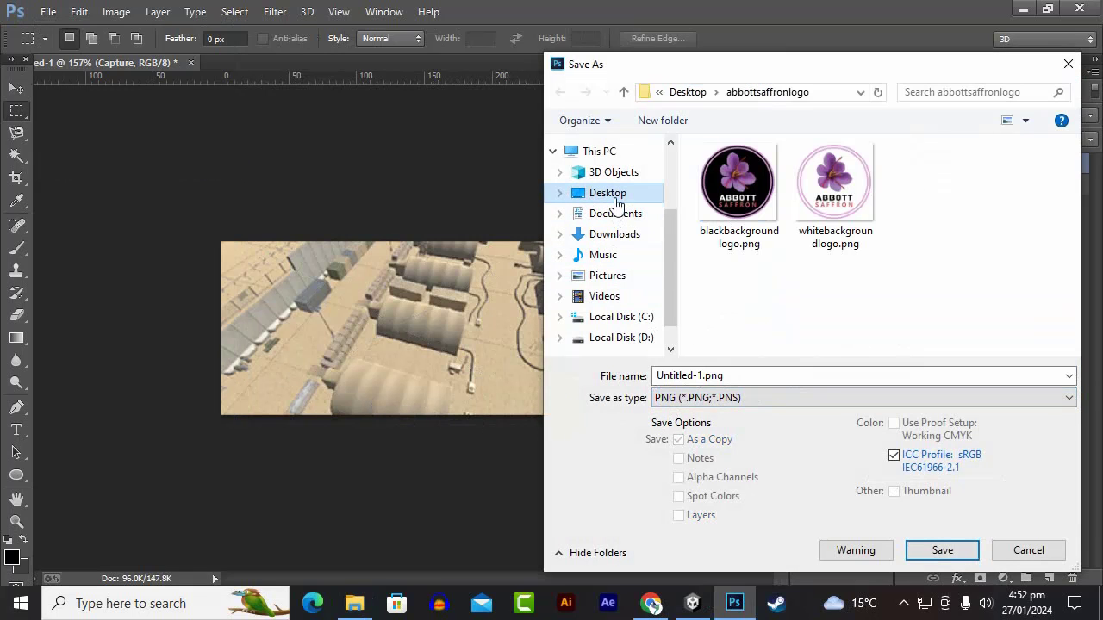
left_click(614, 193)
type("milatry")
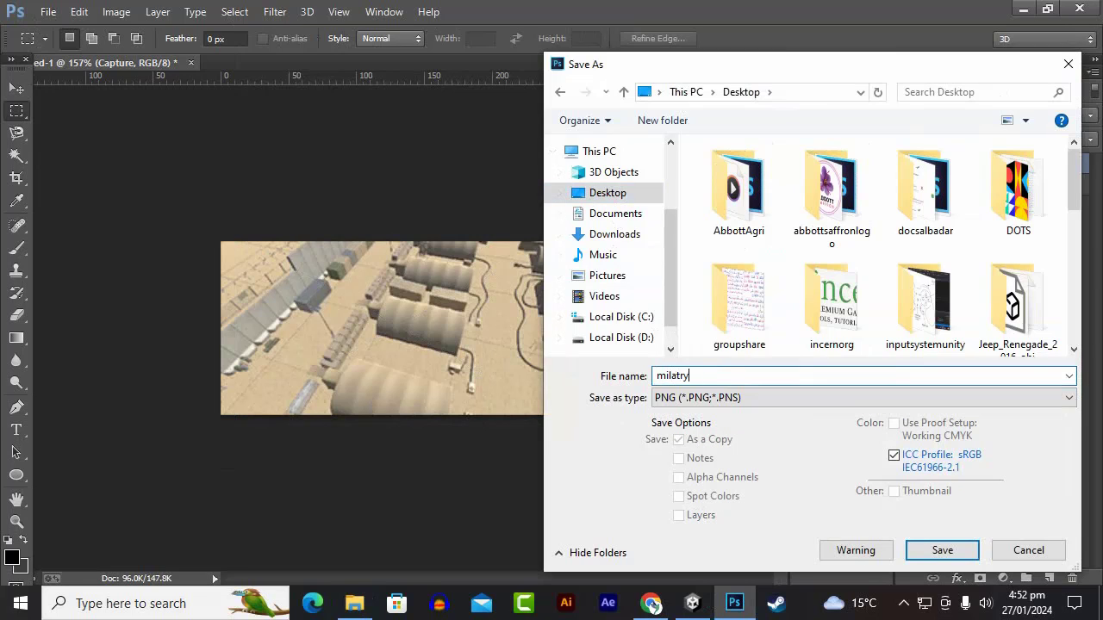
type("baseimage")
left_click(943, 552)
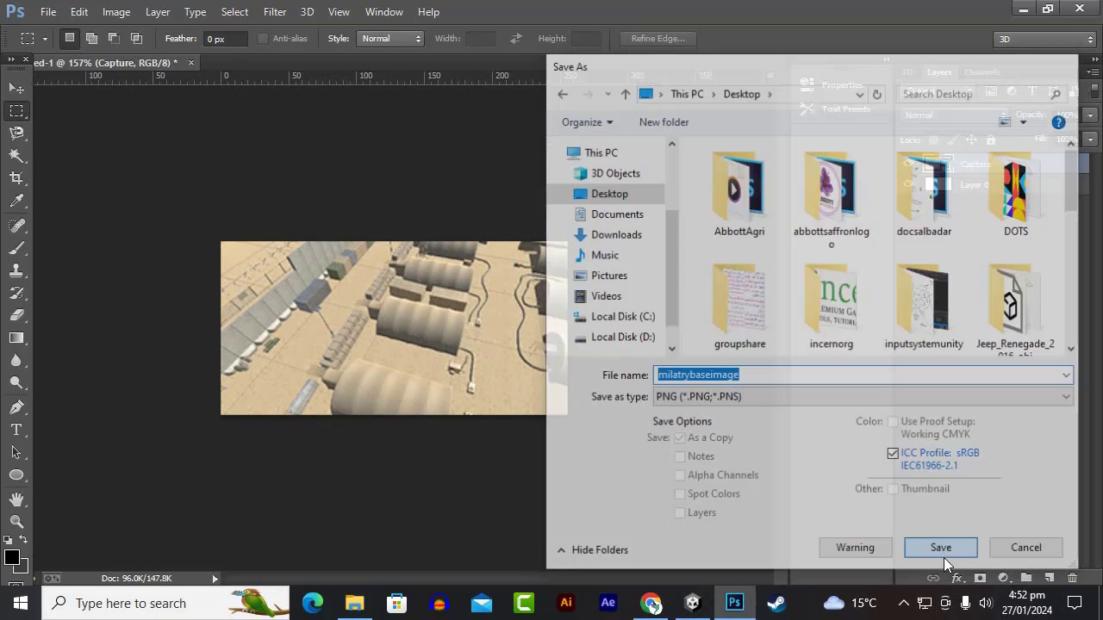
left_click(645, 187)
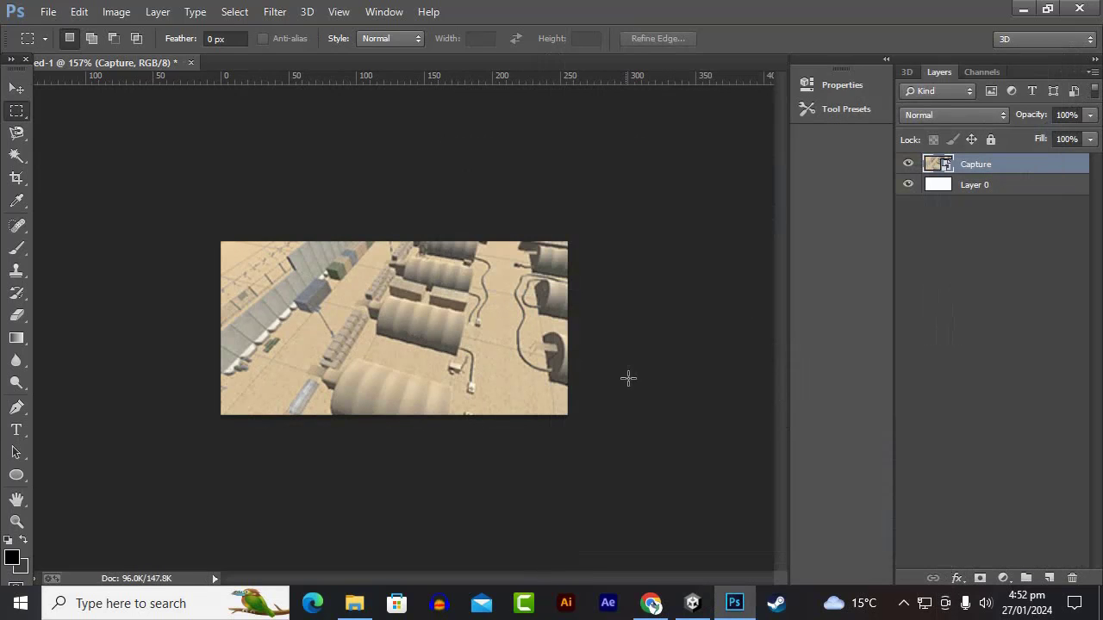
Return to Unity's Step 6 tutorial instructions and open the GameData asset from Assets/MFPS/Resources for inspection.
left_click(693, 603)
left_click(398, 71)
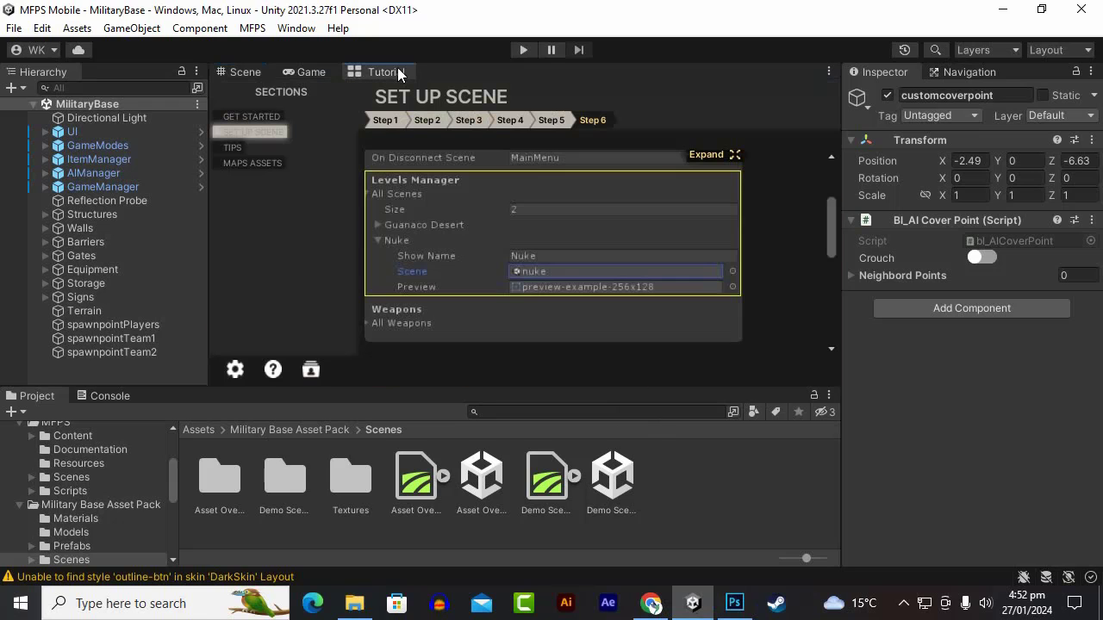
scroll(504, 263, "up", 3)
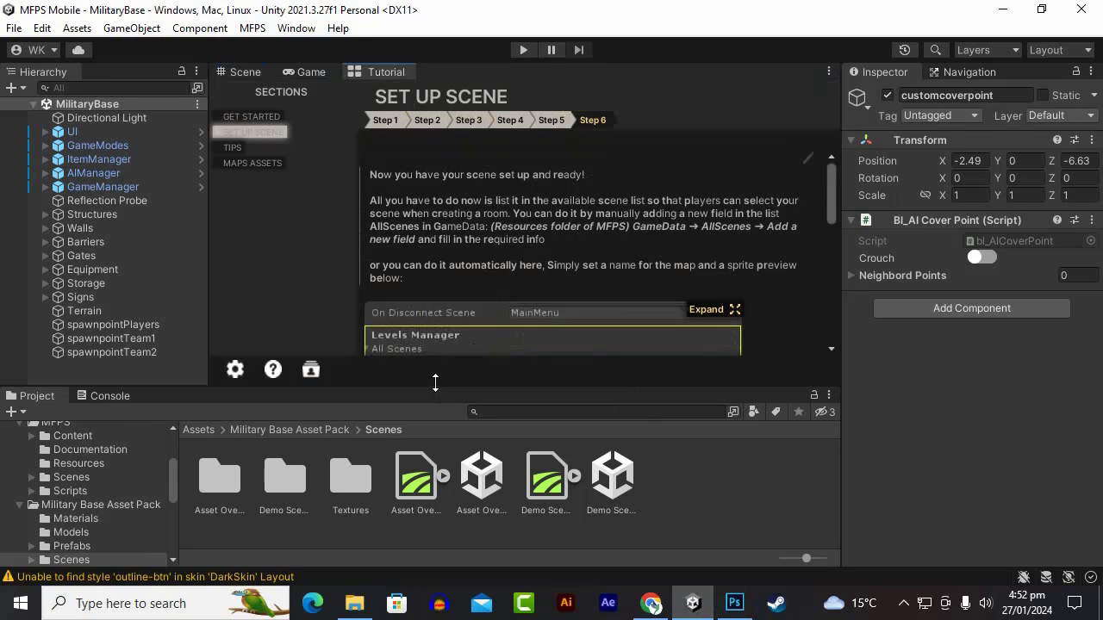
left_click(208, 431)
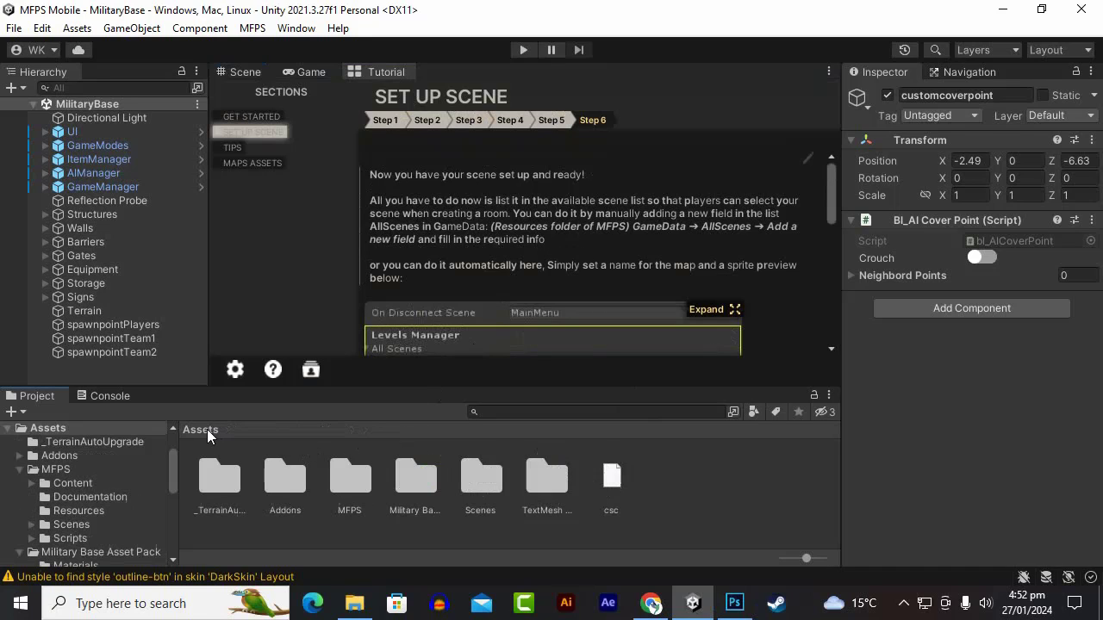
double_click(355, 481)
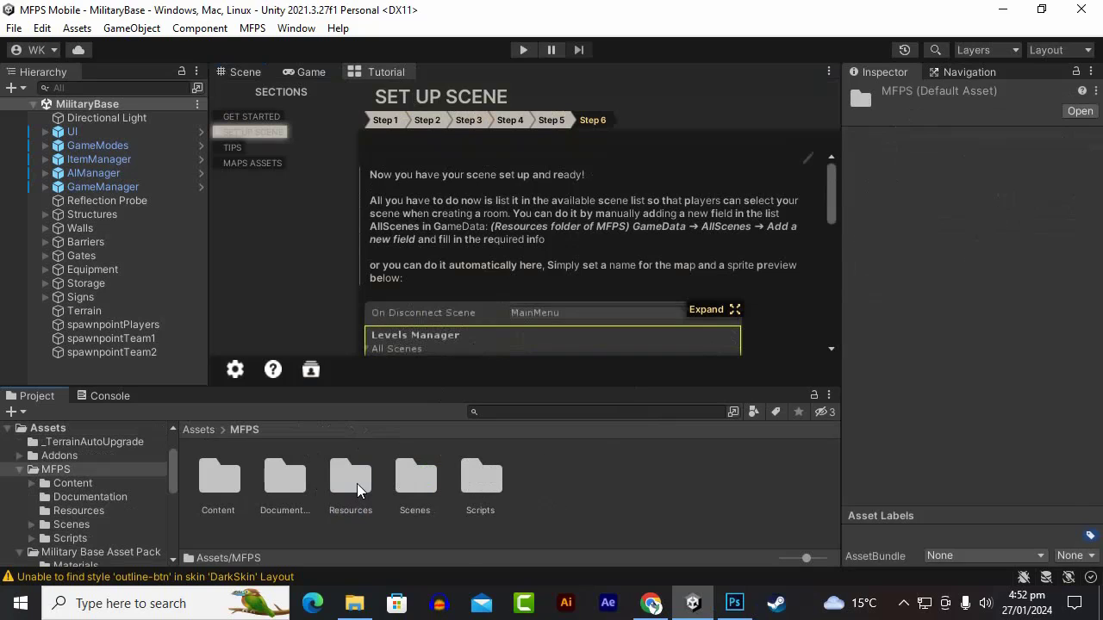
double_click(360, 486)
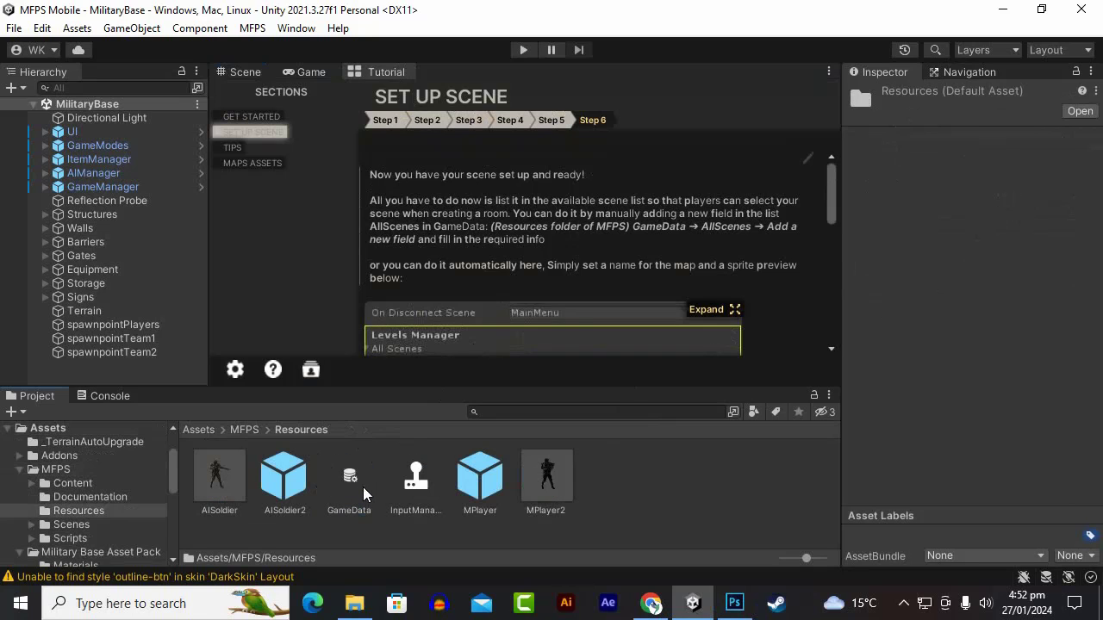
left_click(360, 483)
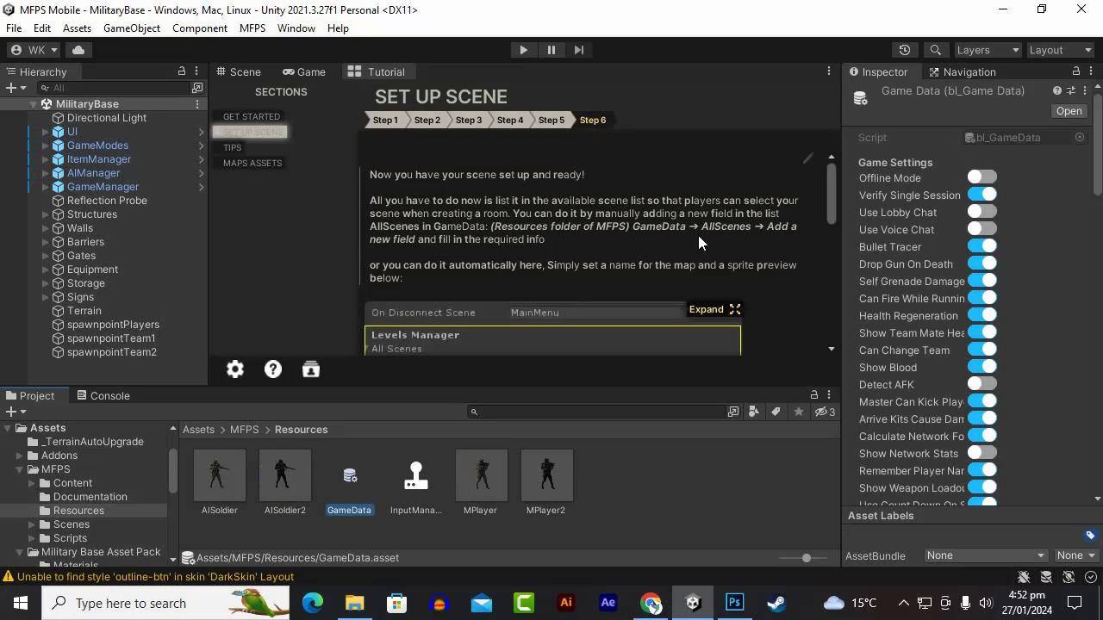
Expand the All Scenes list in GameData's Levels Manager and examine the fields of its Guanaco Desert entry.
scroll(1010, 269, "down", 15)
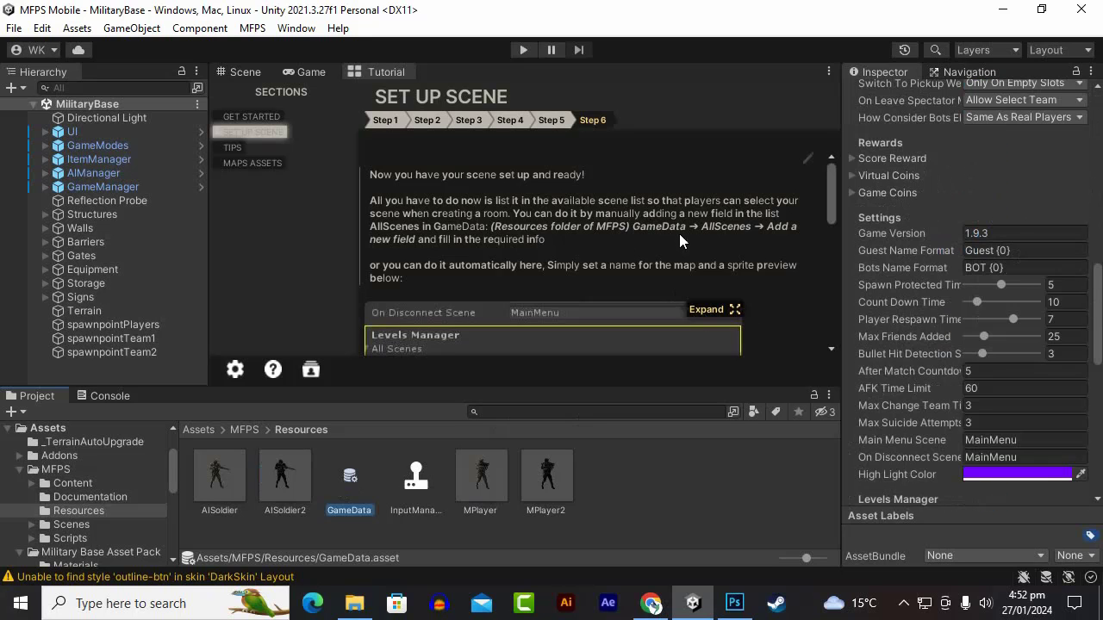
scroll(918, 275, "down", 5)
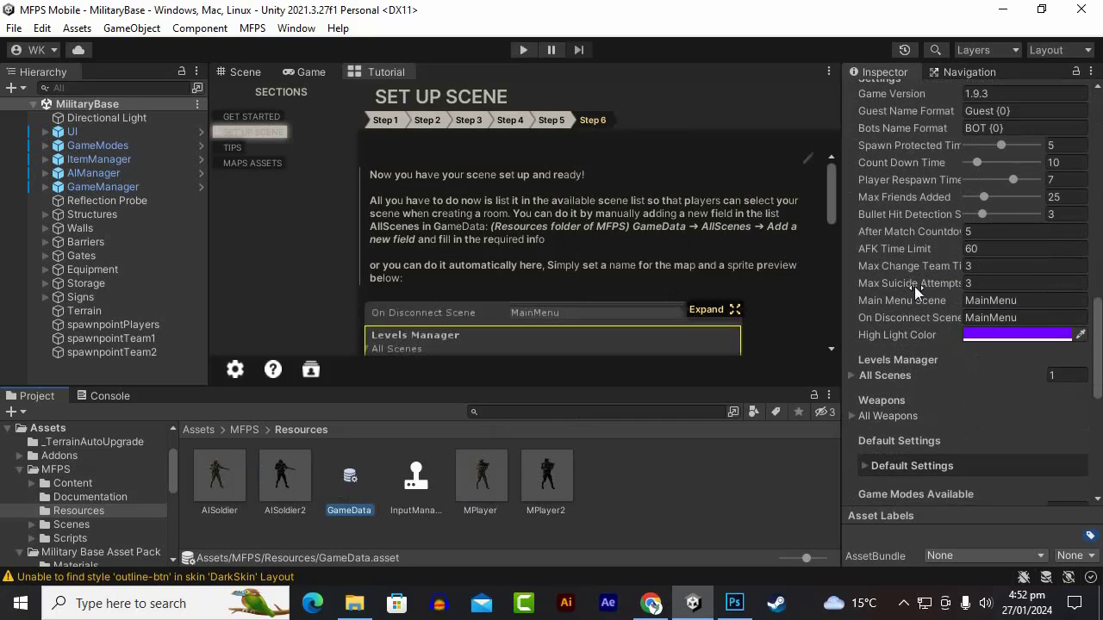
left_click(853, 376)
scroll(933, 287, "down", 2)
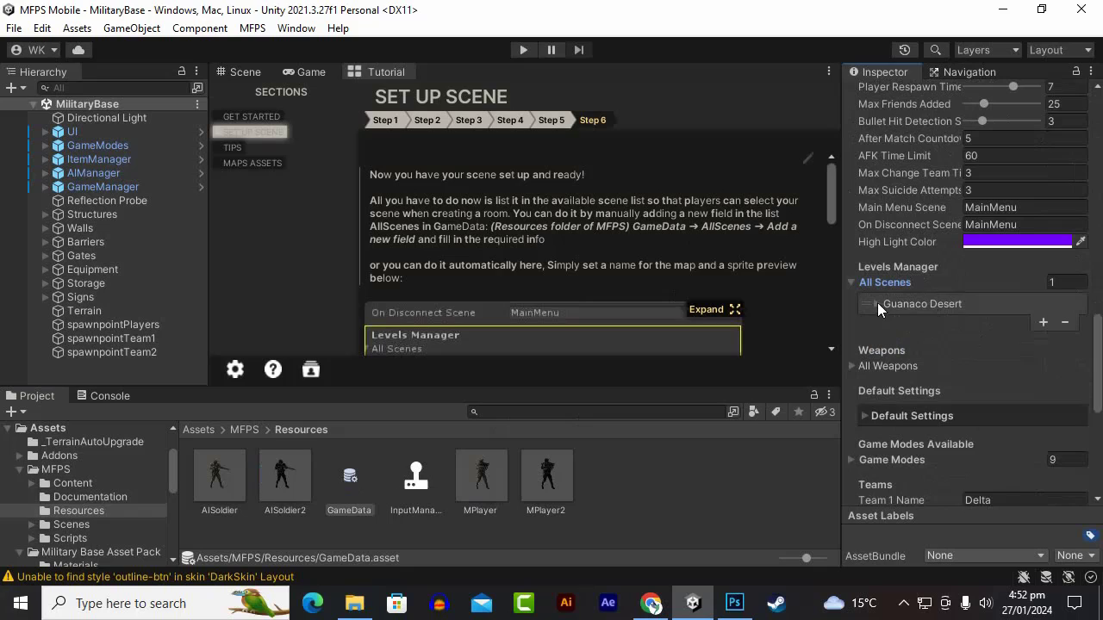
left_click(877, 303)
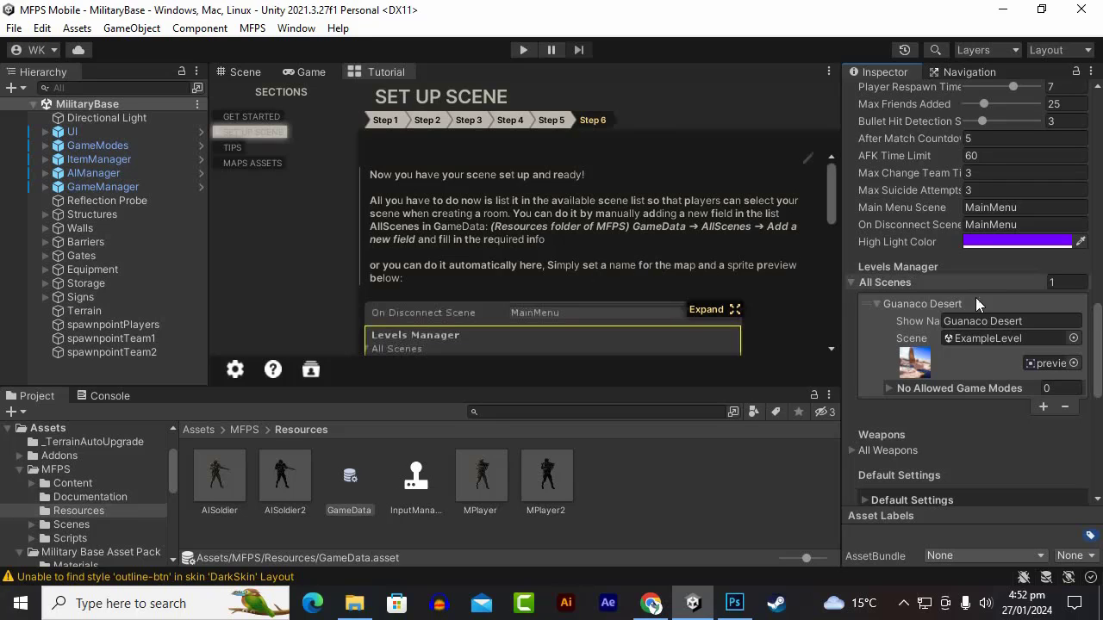
Set the size of GameData's All Scenes list to 2 to add a second scene entry.
left_click(1065, 282)
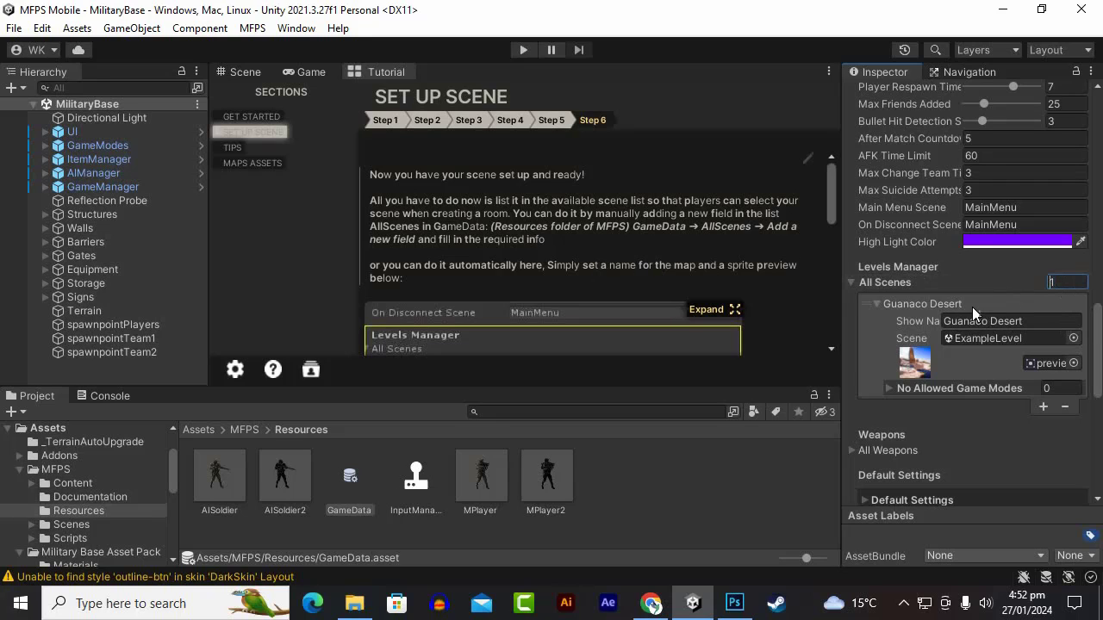
scroll(630, 232, "down", 10)
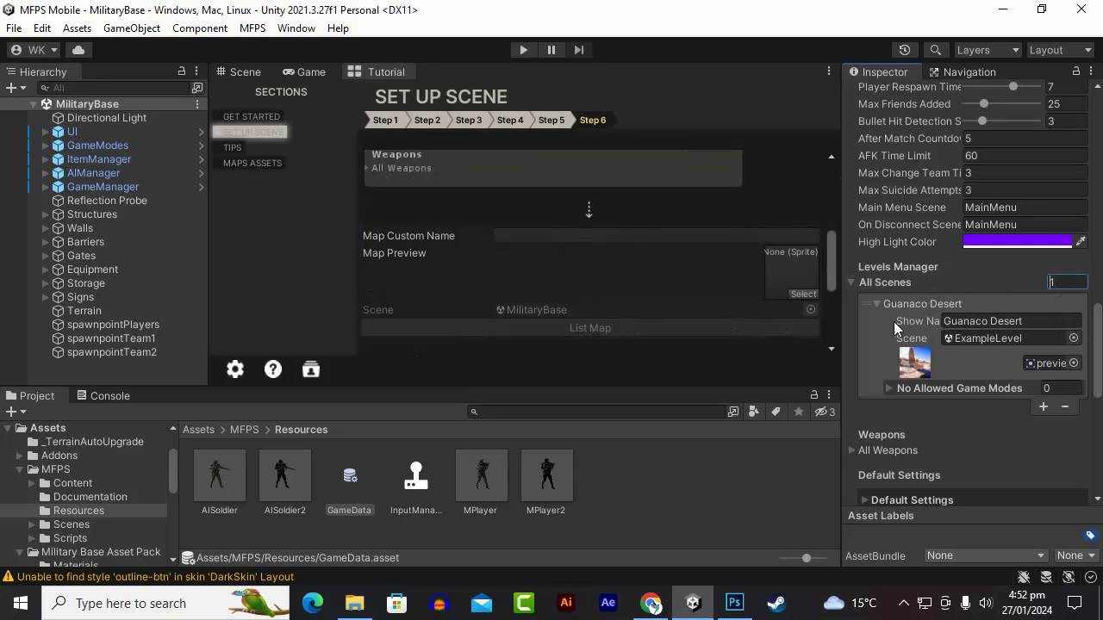
double_click(1062, 284)
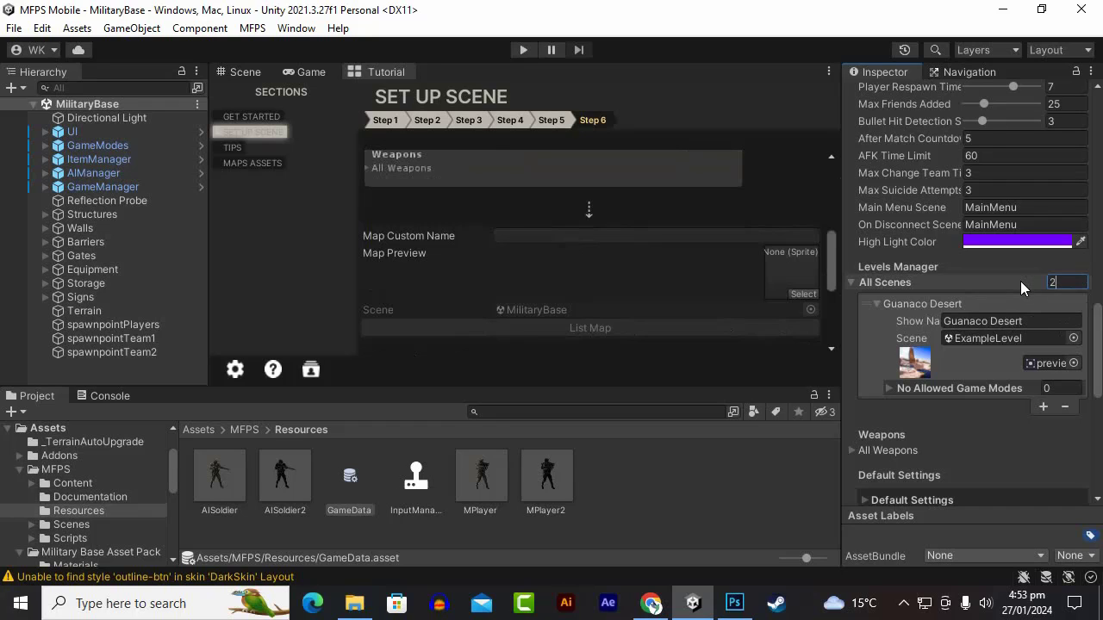
key("Return")
scroll(1017, 288, "down", 4)
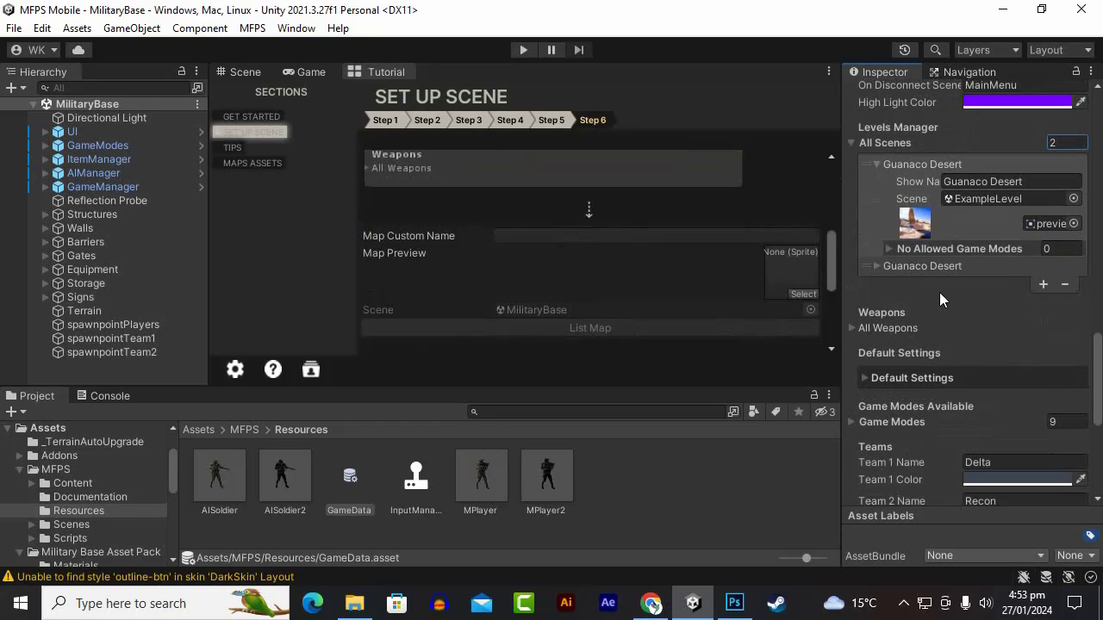
Expand the new second All Scenes entry and set its show name to Milatary Base.
left_click(878, 266)
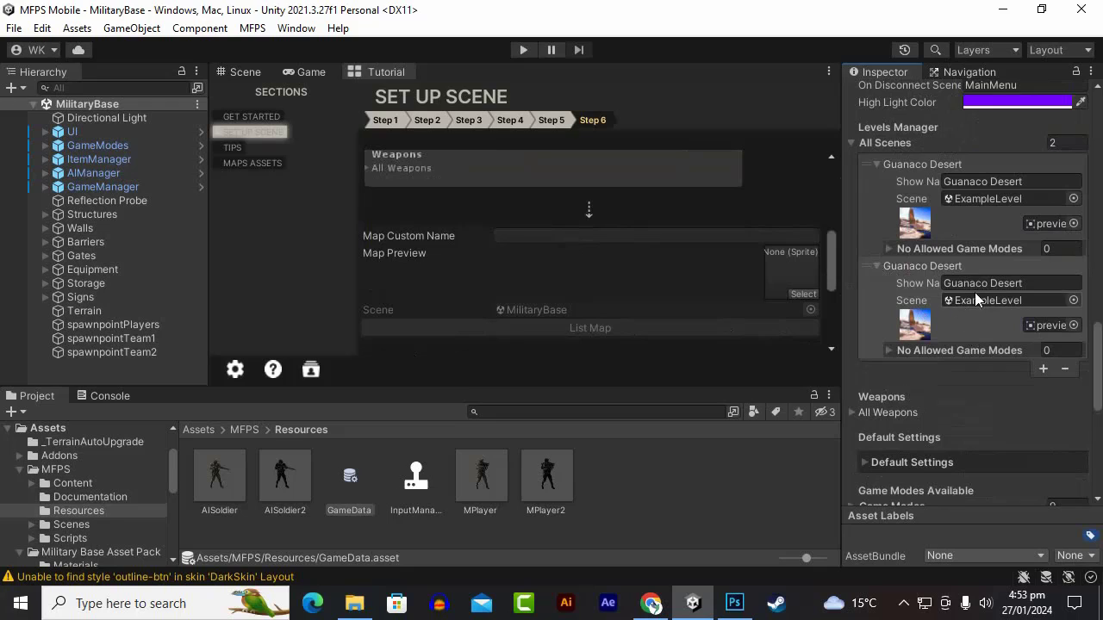
left_click_drag(1054, 294, 937, 287)
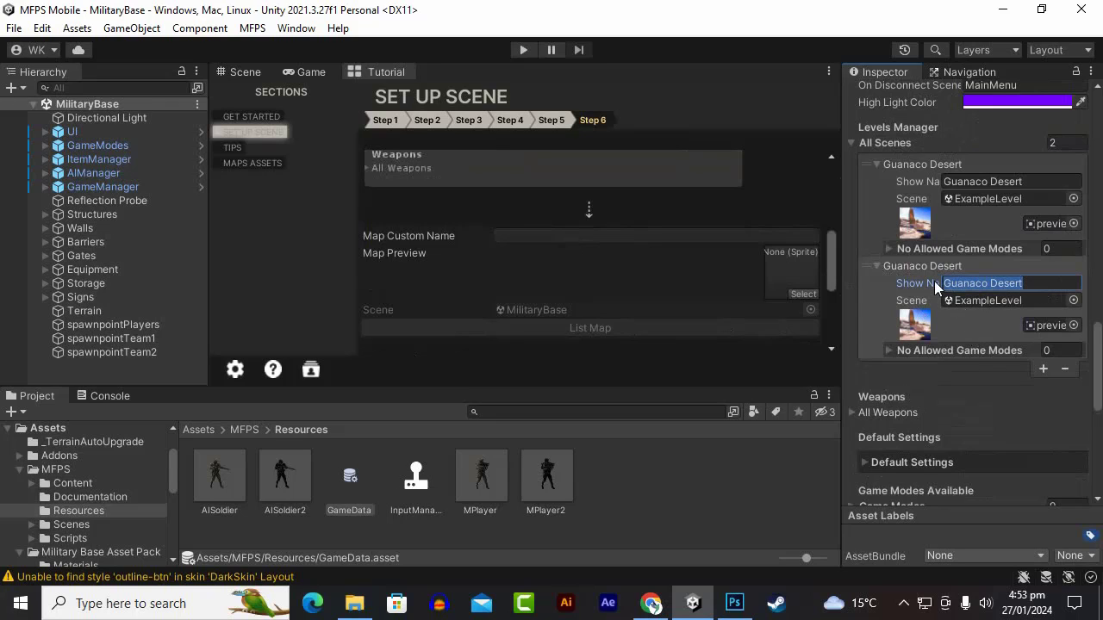
type("Mil")
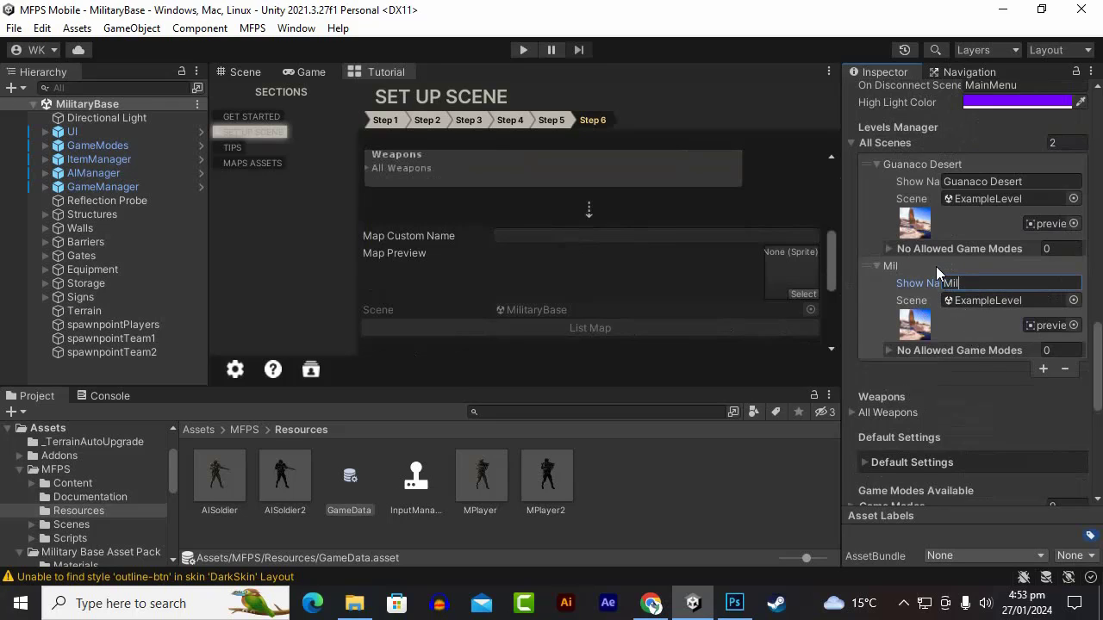
type("atary Base")
Try to find the military base scene for the Milatary Base entry by searching the object picker for "Milat".
left_click(1072, 300)
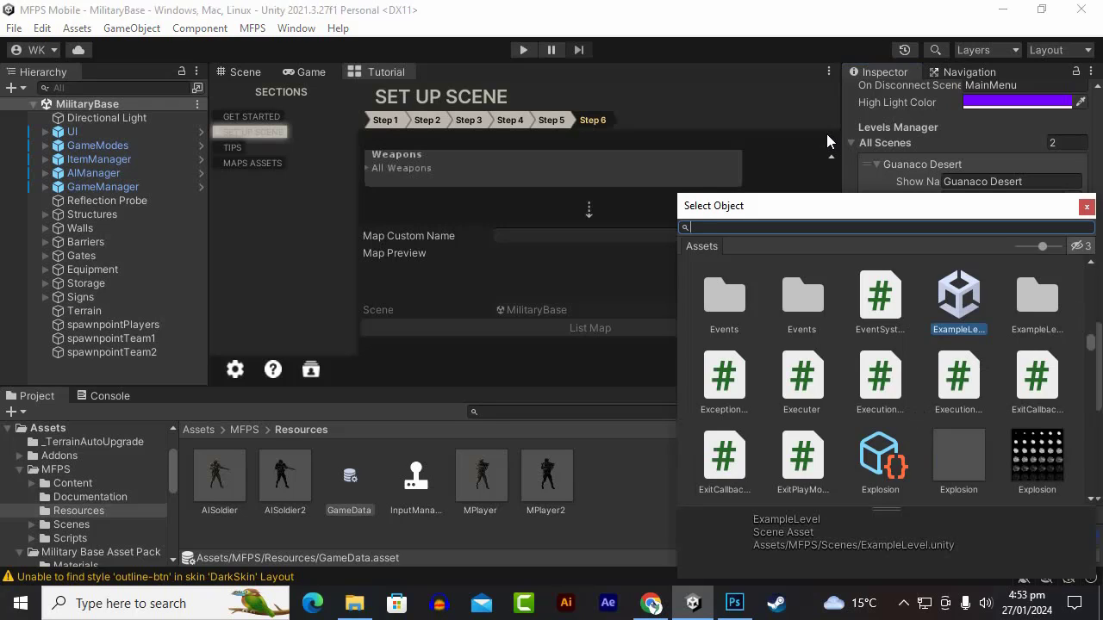
type("mi")
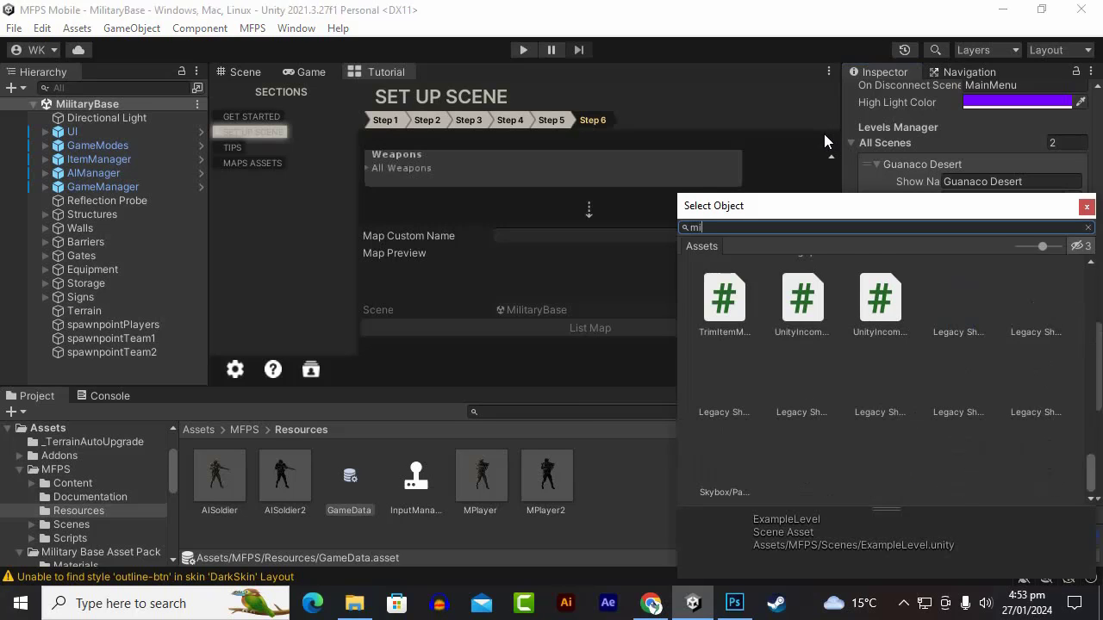
type("la")
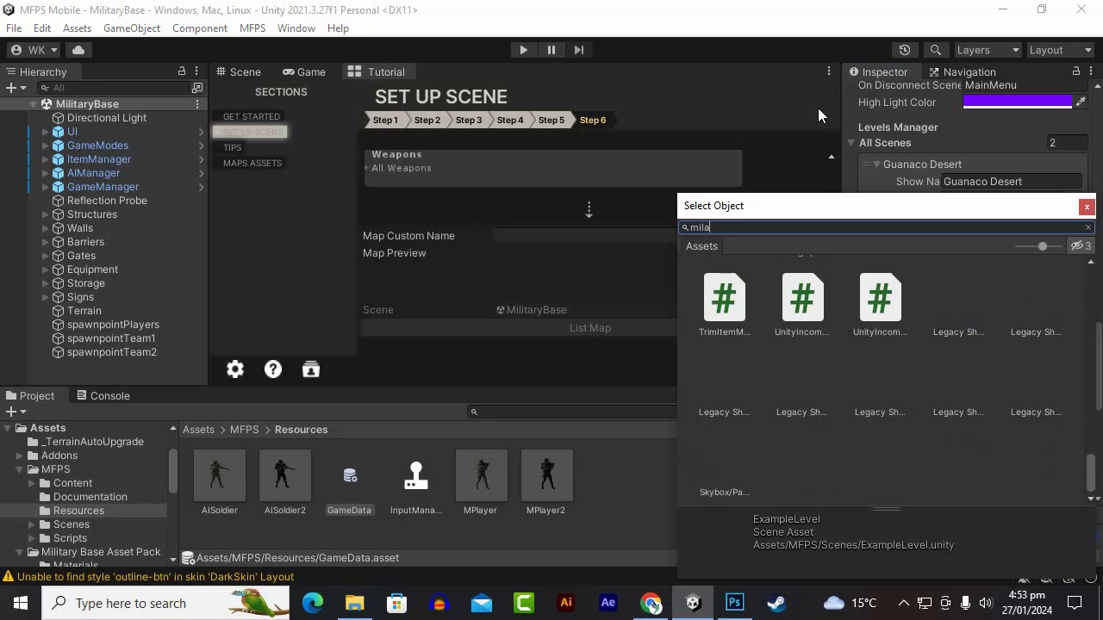
left_click(1088, 210)
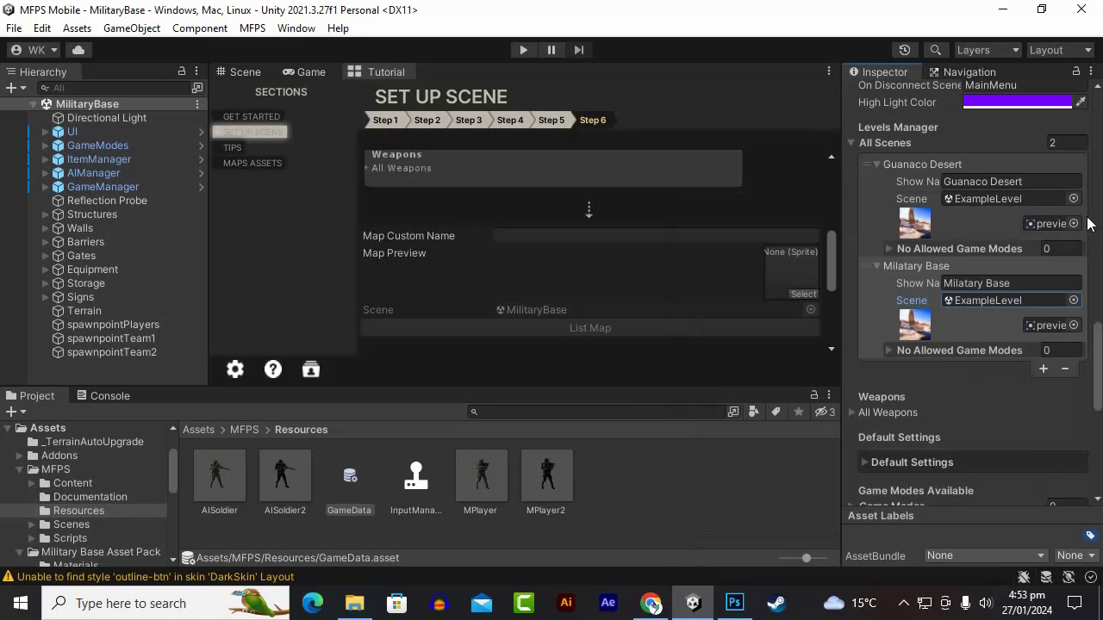
left_click(1072, 300)
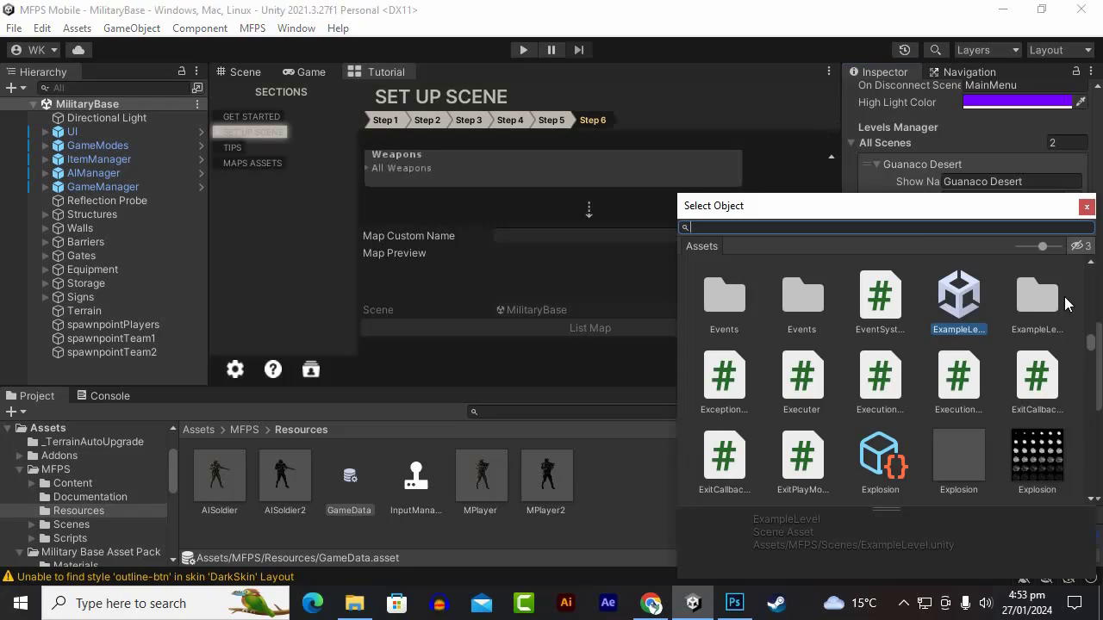
type("Milat")
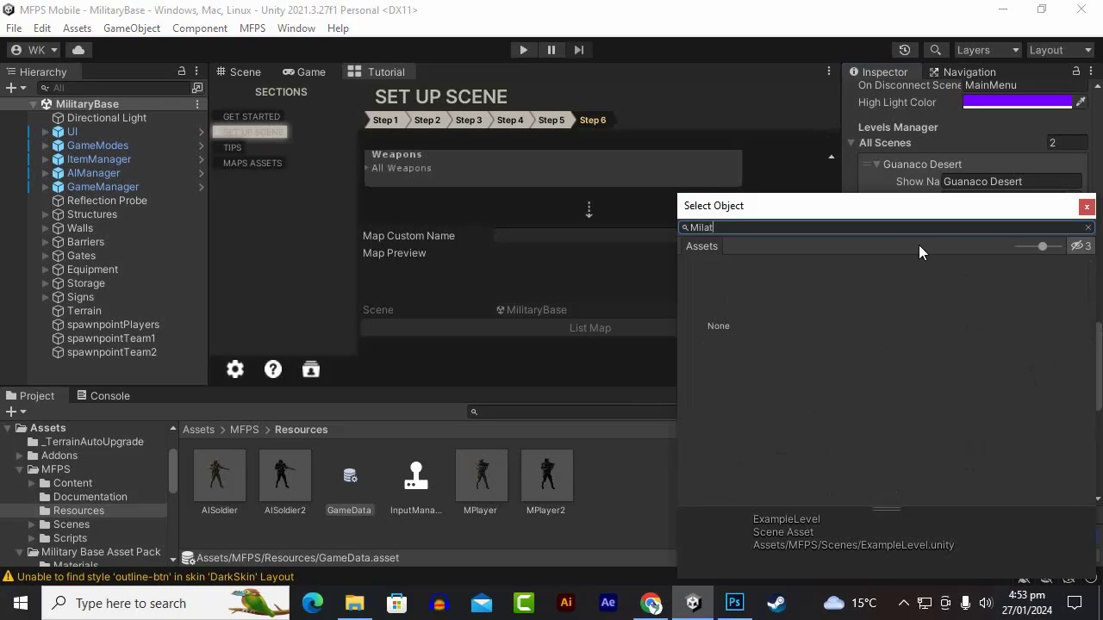
key("BackSpace")
key("BackSpace")
key("BackSpace")
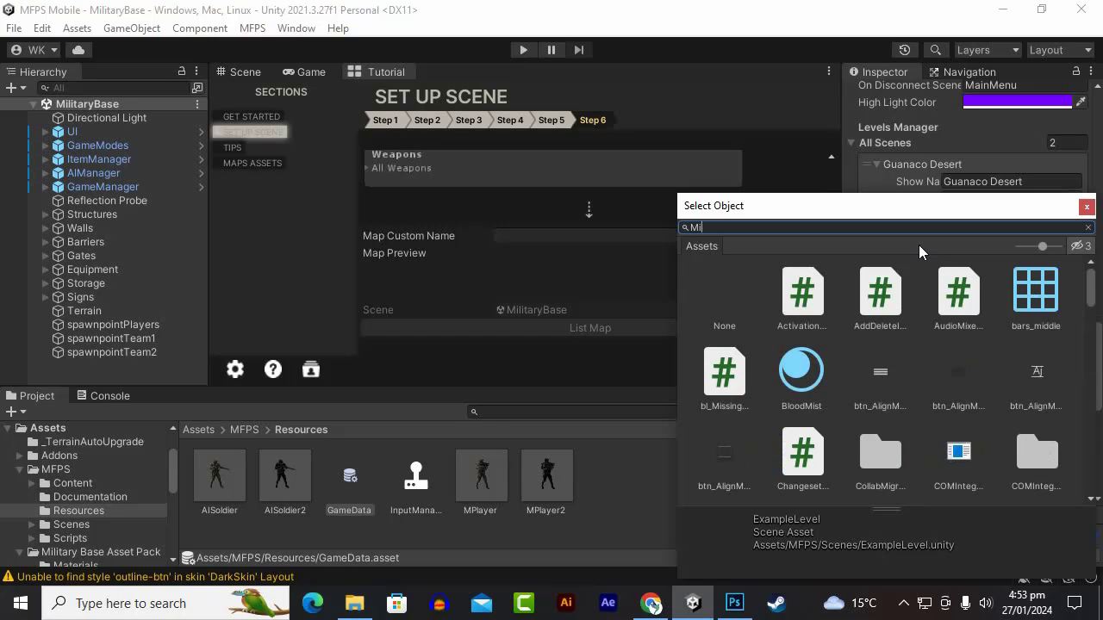
key("BackSpace")
key("BackSpace")
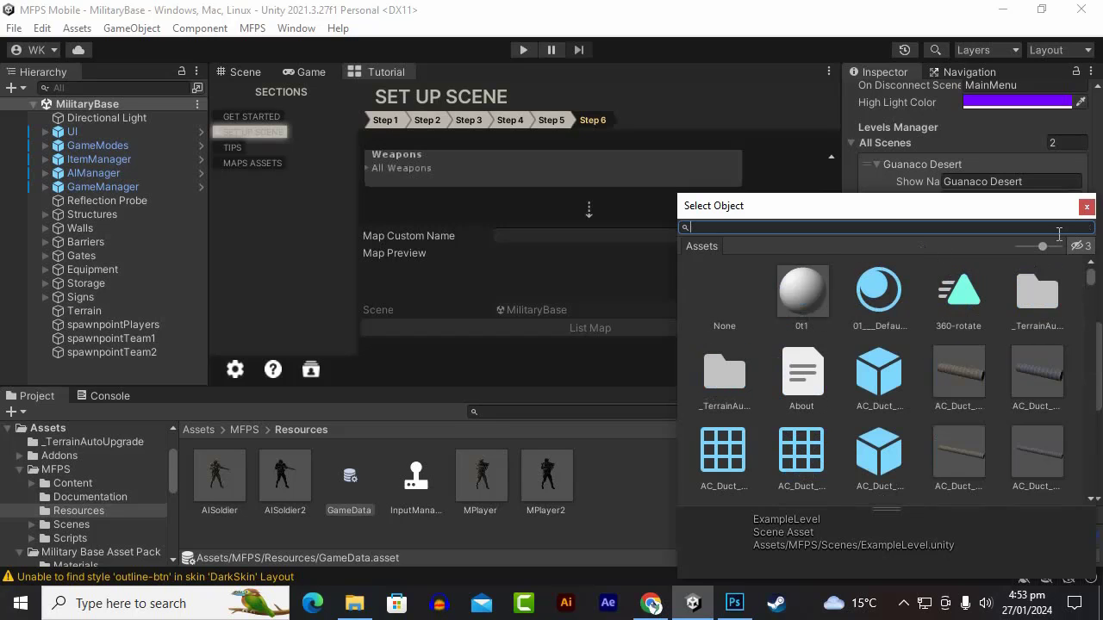
left_click(1086, 208)
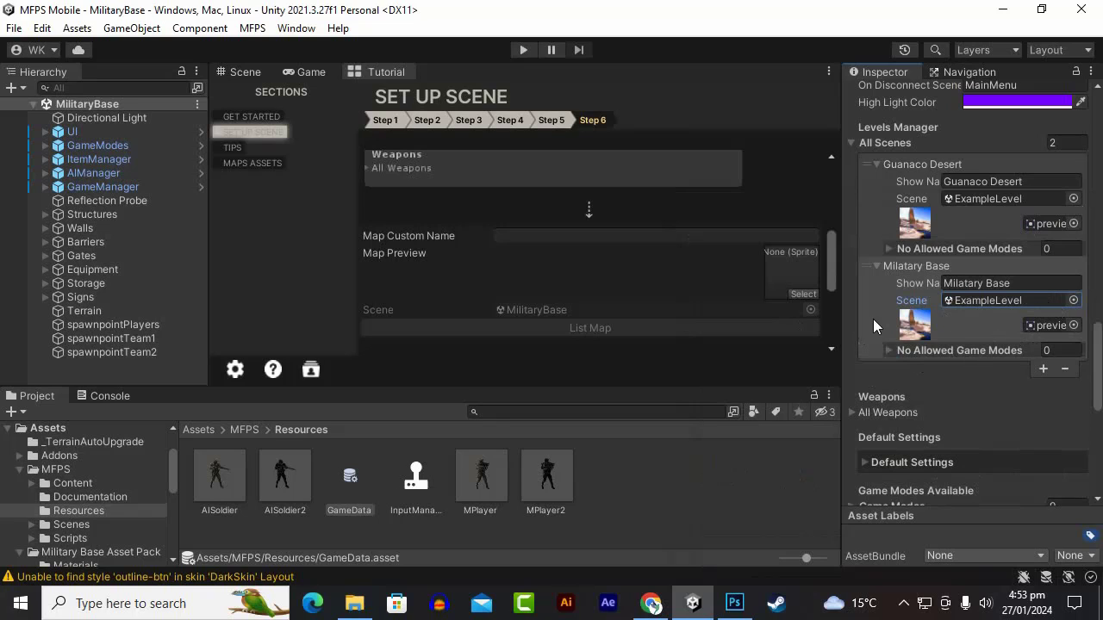
scroll(1005, 328, "down", 1)
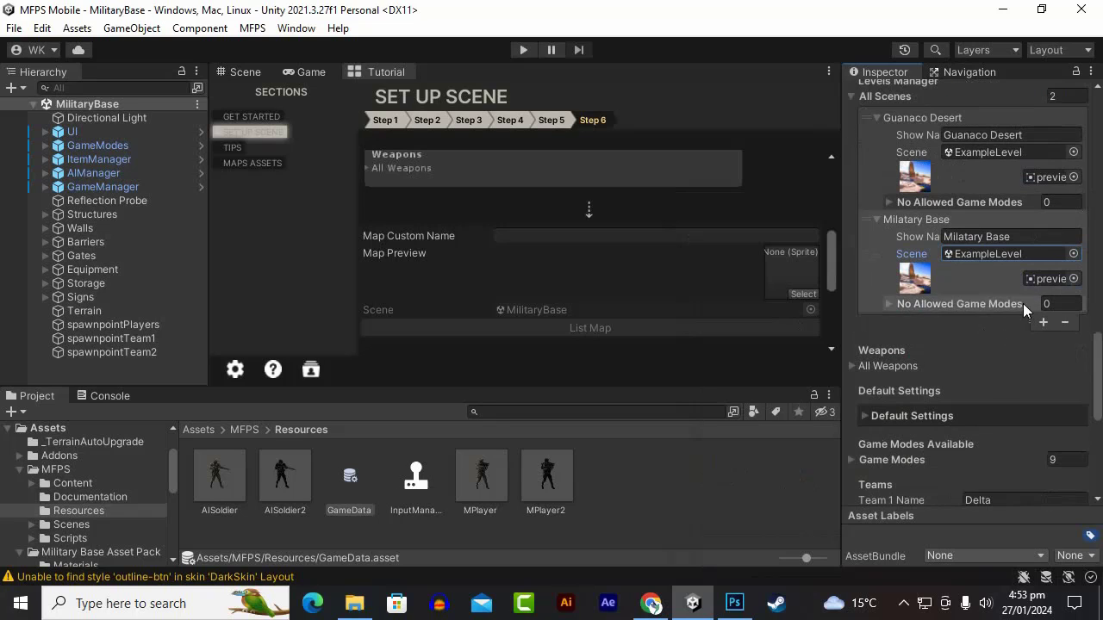
left_click(1072, 278)
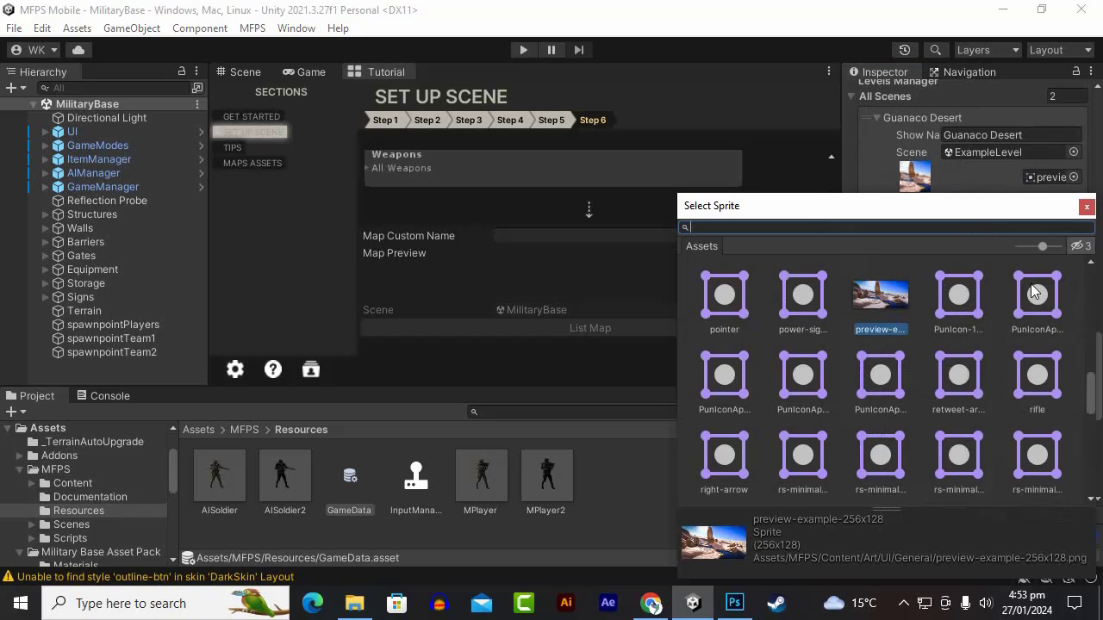
left_click(1087, 208)
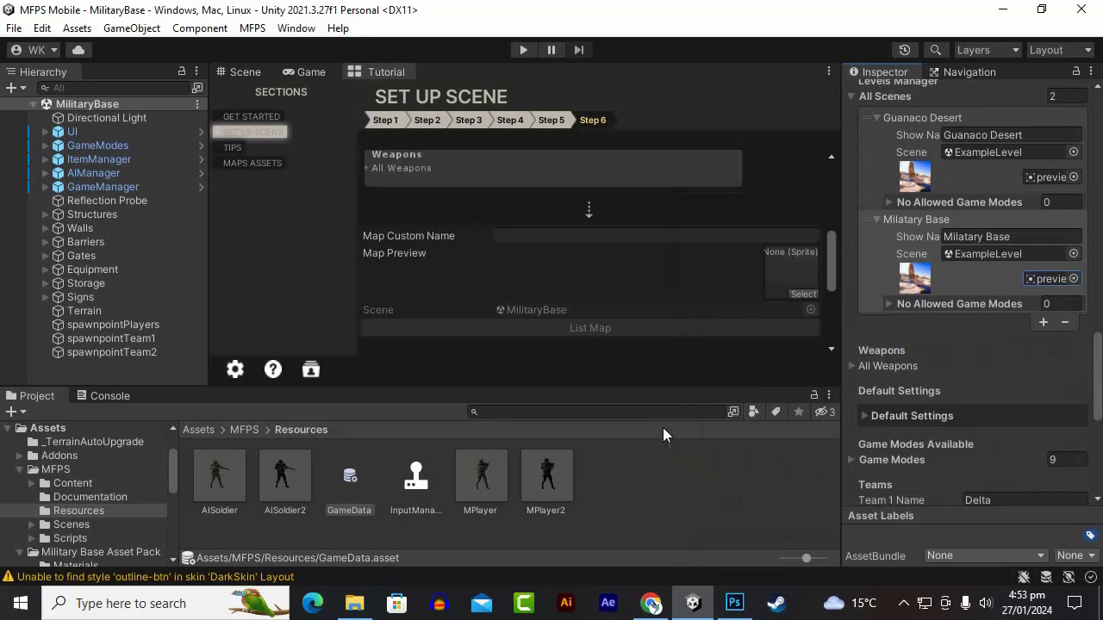
left_click(200, 430)
left_click(477, 476)
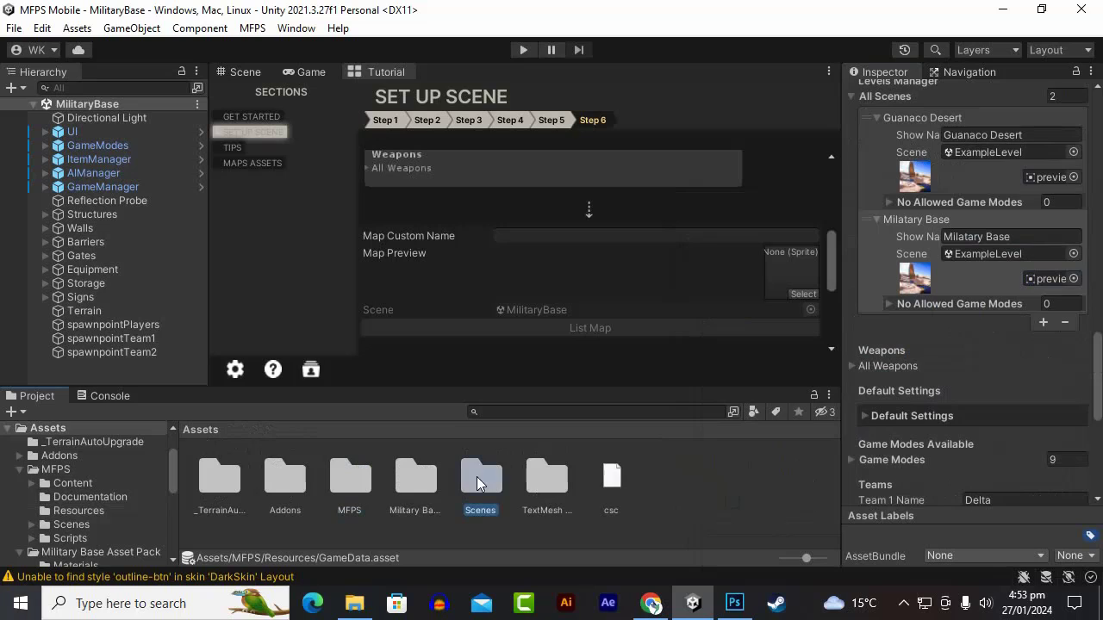
double_click(476, 476)
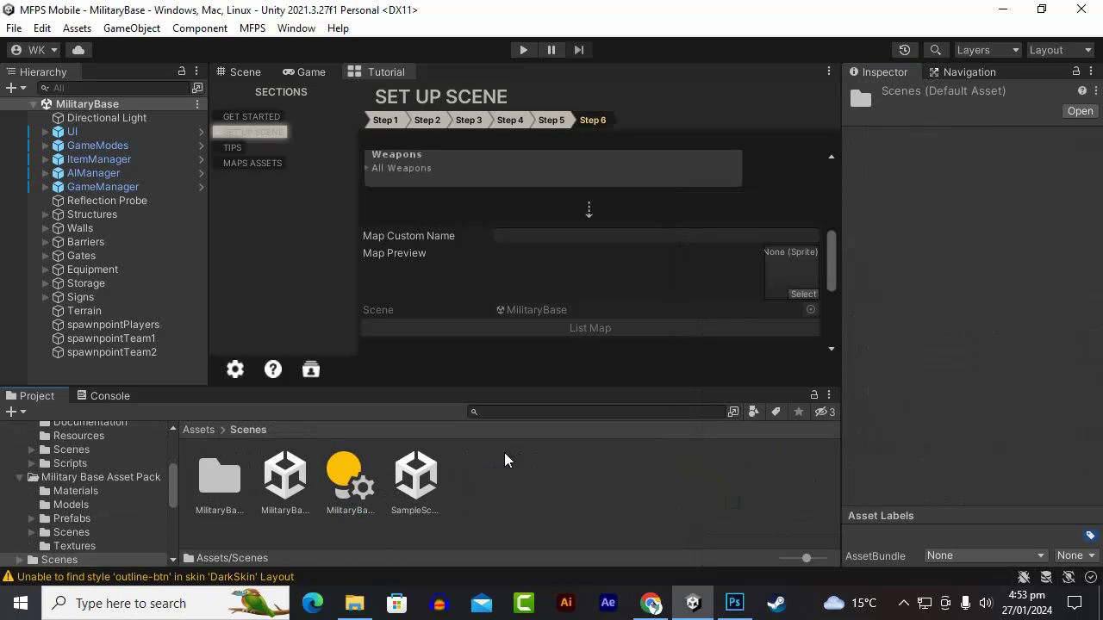
left_click(197, 431)
double_click(349, 483)
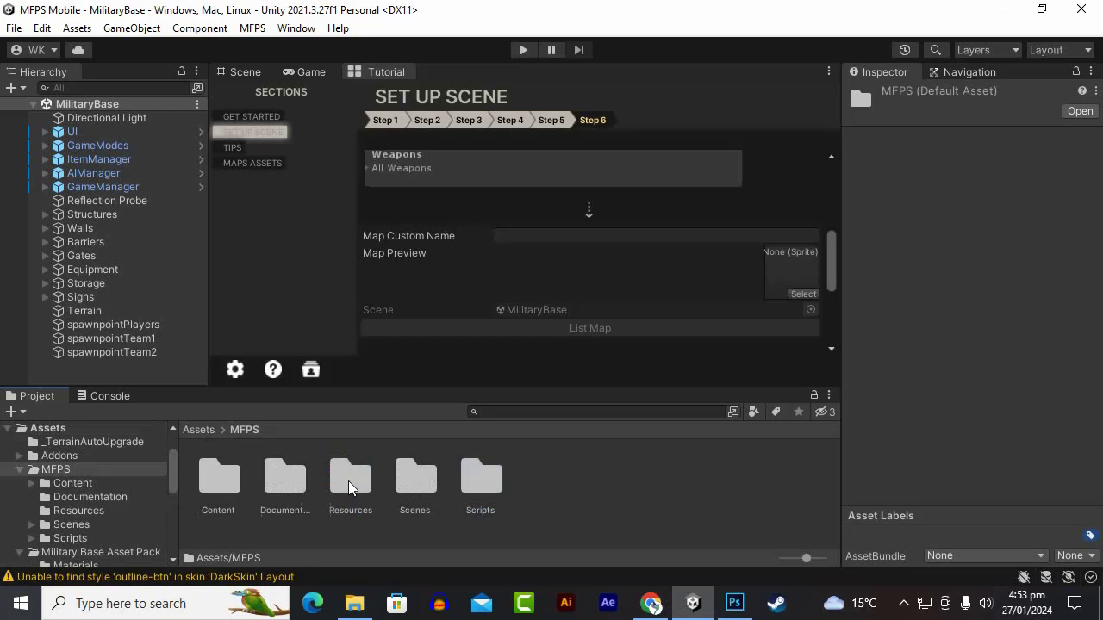
double_click(350, 482)
left_click(368, 485)
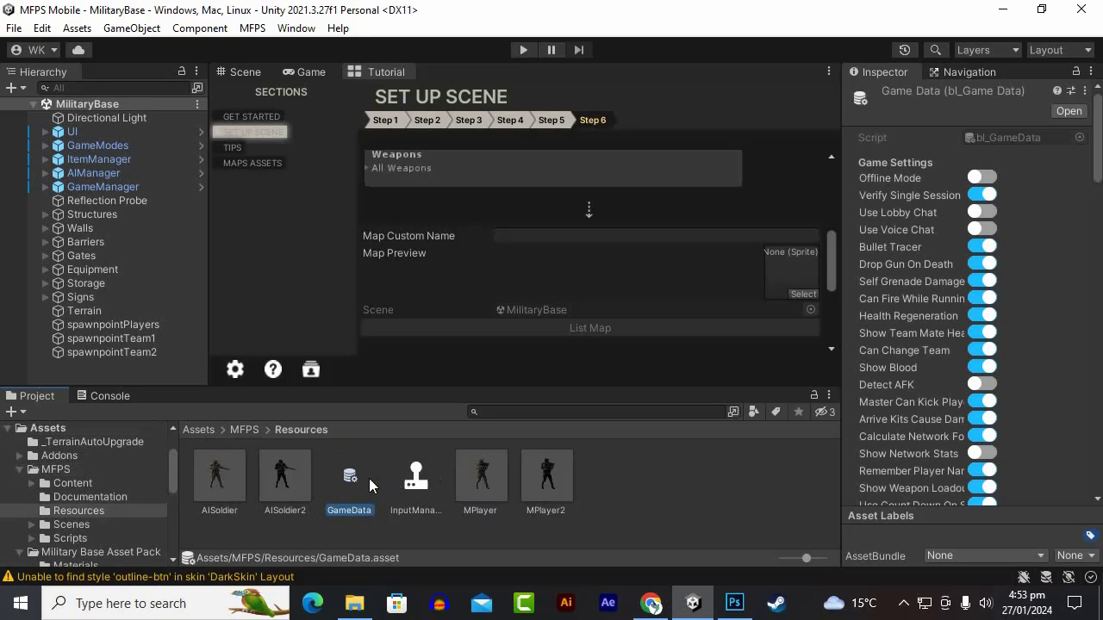
Lock the Inspector on GameData and assign the MilitaryBase scene from Assets/Scenes to the Milatary Base entry's Scene field.
left_click(1075, 72)
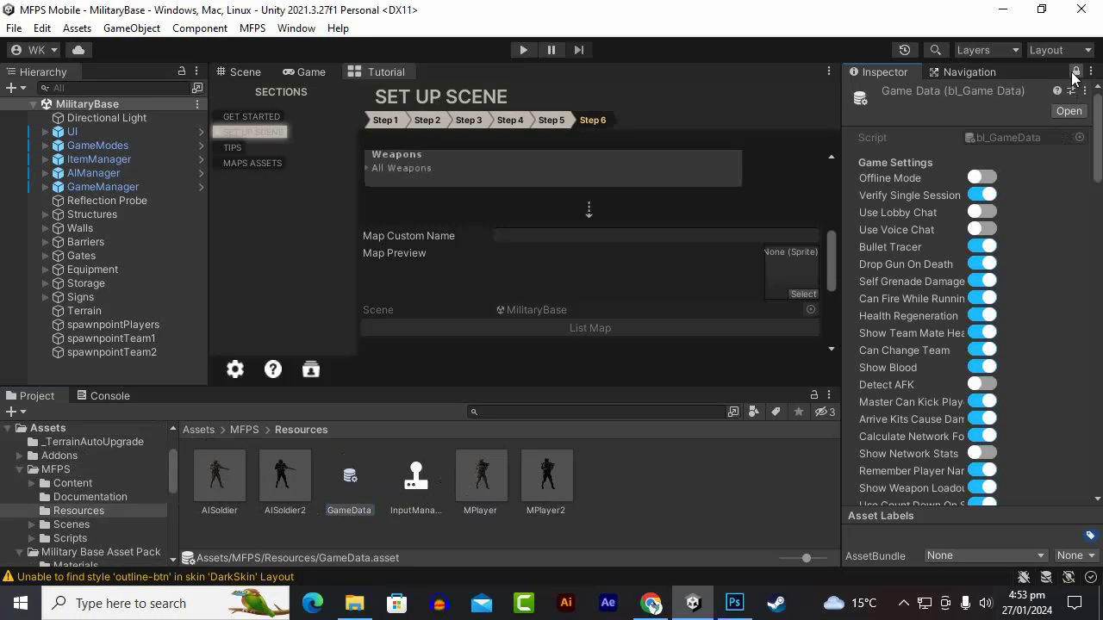
left_click(199, 430)
double_click(472, 482)
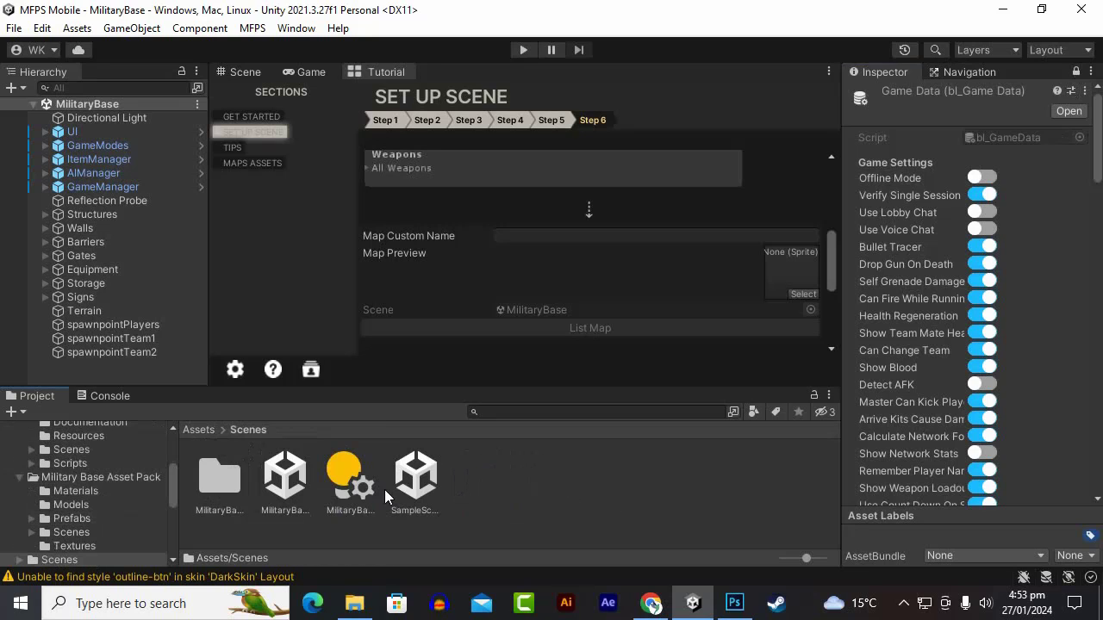
mouse_move(289, 484)
left_mouse_down()
mouse_move(519, 477)
mouse_move(254, 497)
mouse_move(276, 487)
left_mouse_up()
scroll(1013, 408, "down", 6)
scroll(1011, 401, "down", 6)
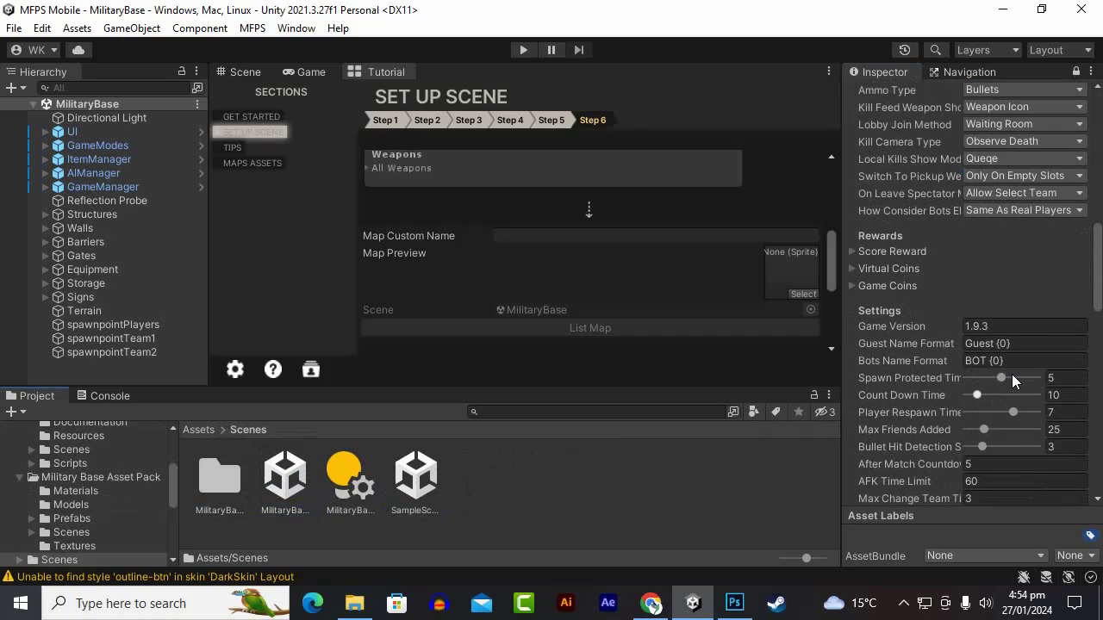
scroll(1013, 372, "down", 8)
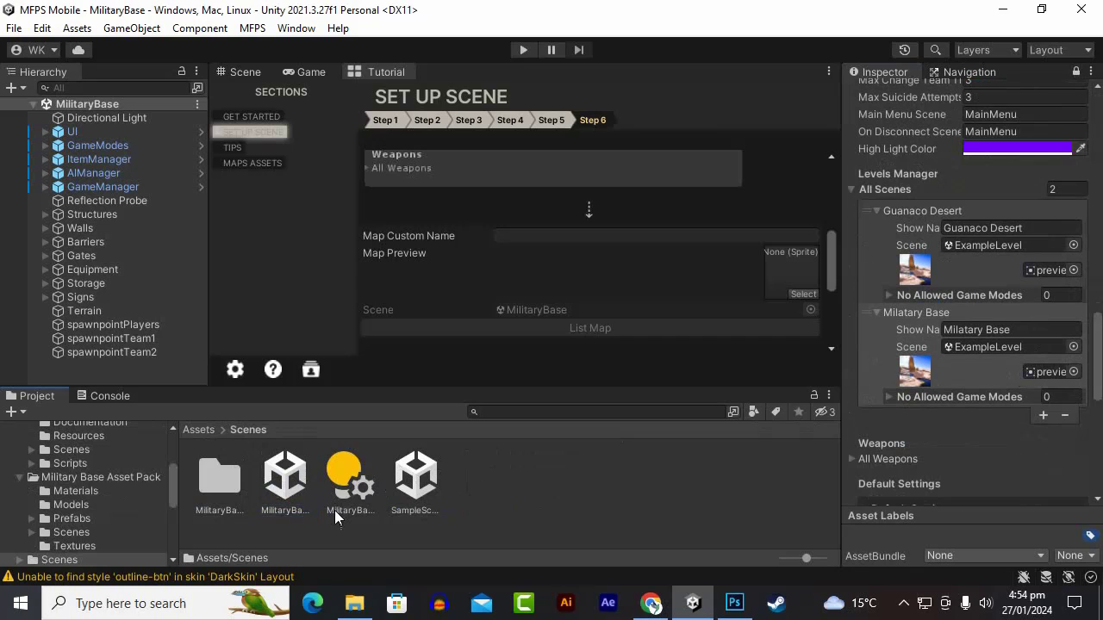
left_click_drag(293, 482, 1004, 347)
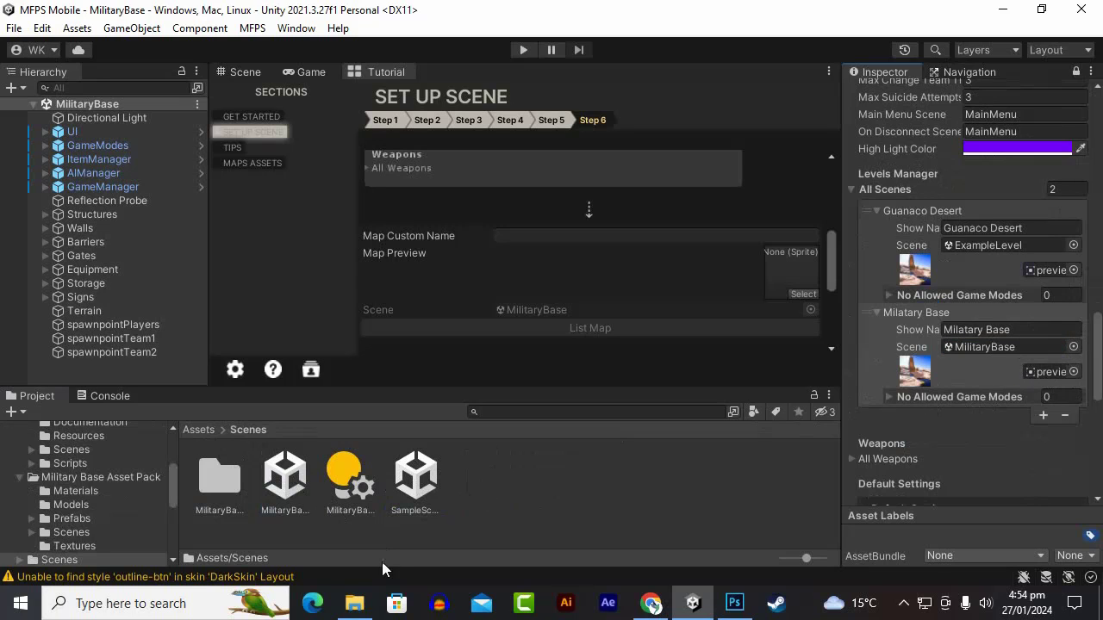
Import milatrybaseimage.png from the Desktop folder into the project's root Assets folder.
left_click(354, 603)
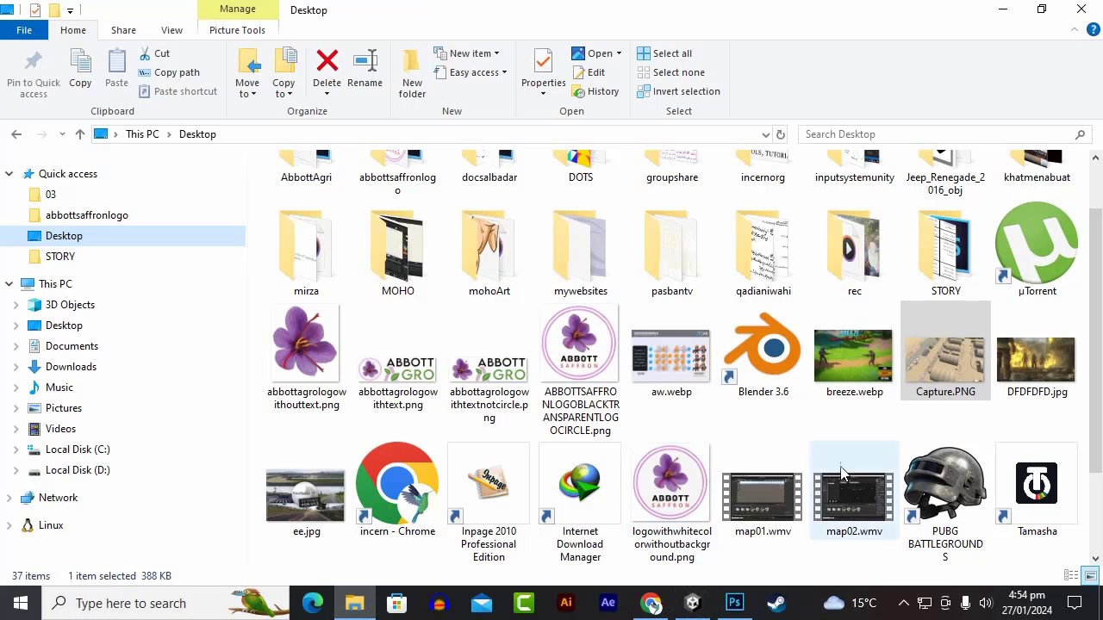
scroll(775, 448, "down", 2)
left_click(311, 527)
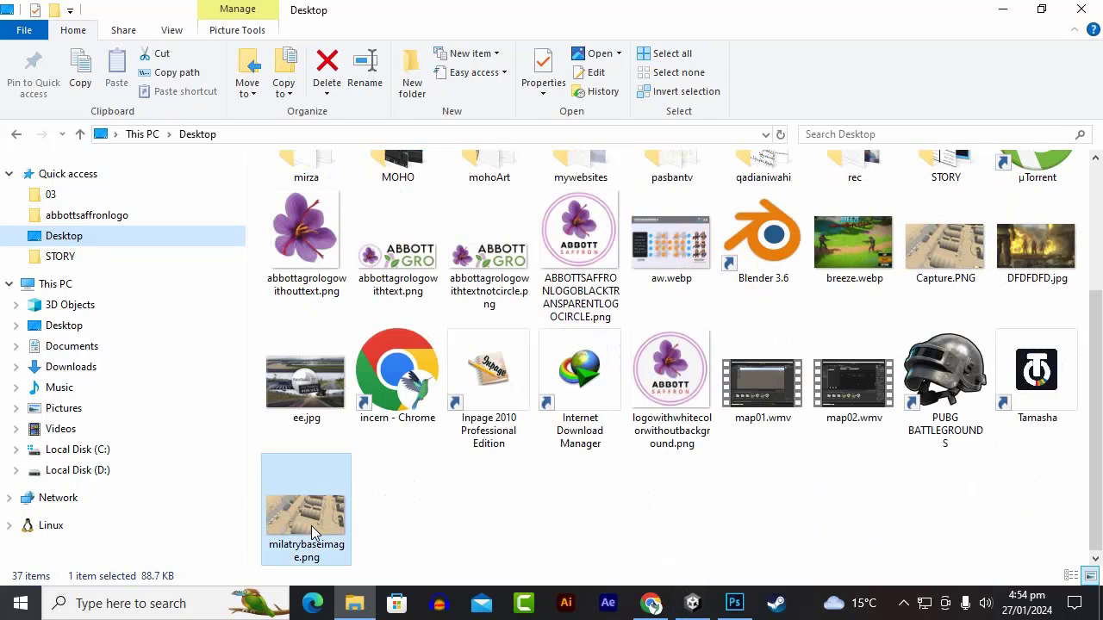
left_click_drag(311, 527, 680, 599)
left_click(198, 429)
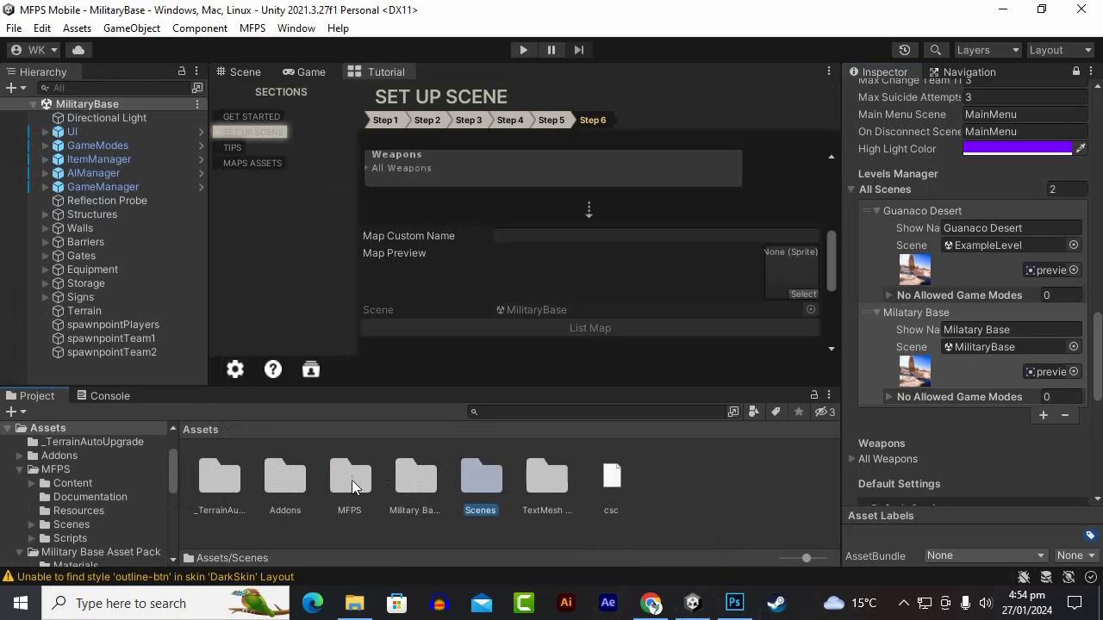
left_click(354, 604)
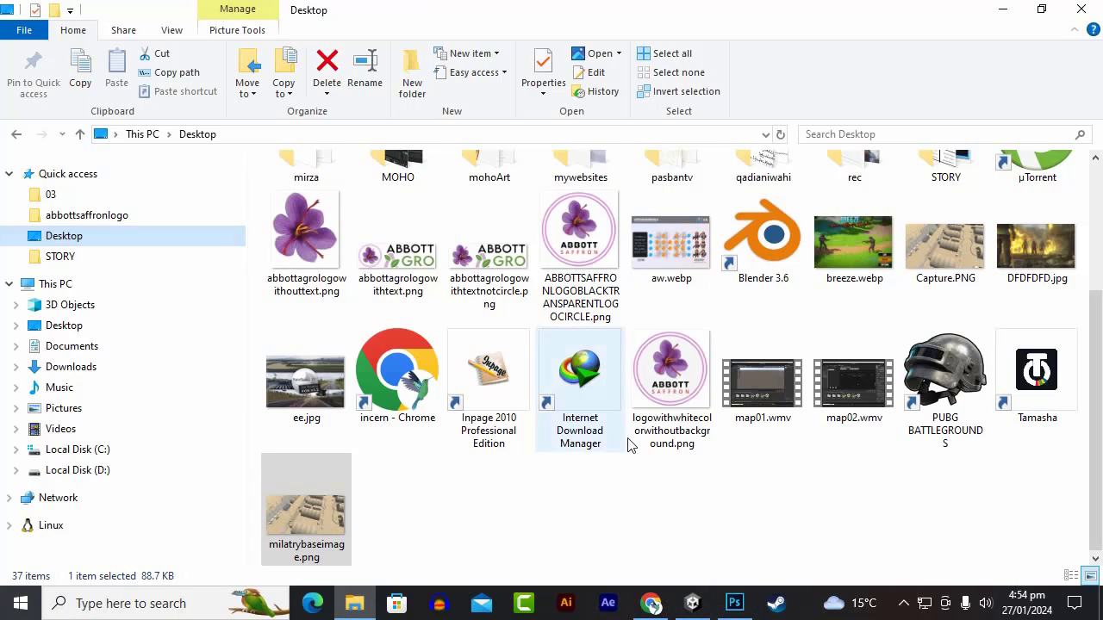
left_click_drag(278, 560, 521, 530)
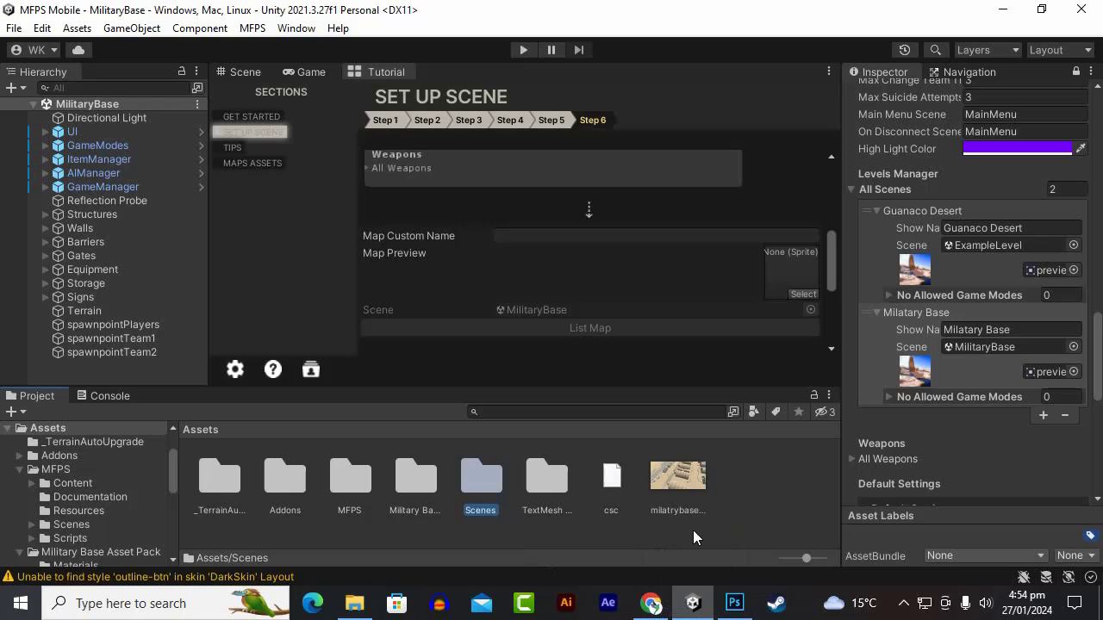
Try to assign the milatrybaseimage texture as the preview of GameData's Milatary Base entry.
left_click(686, 484)
left_click_drag(746, 464, 918, 371)
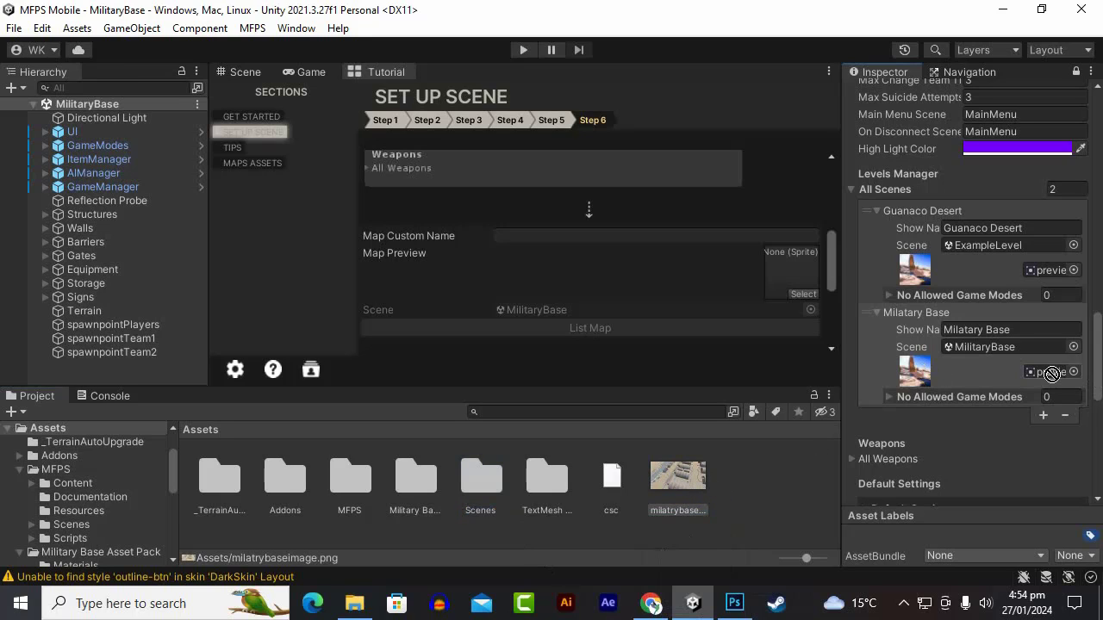
scroll(1049, 243, "up", 5)
scroll(1047, 239, "up", 6)
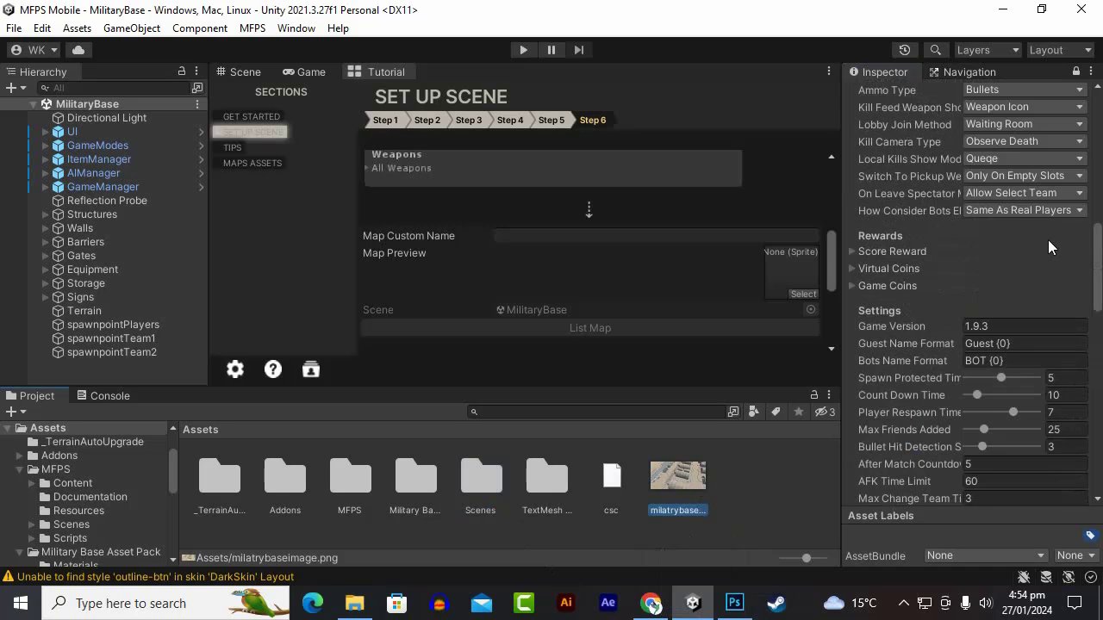
scroll(1048, 240, "down", 6)
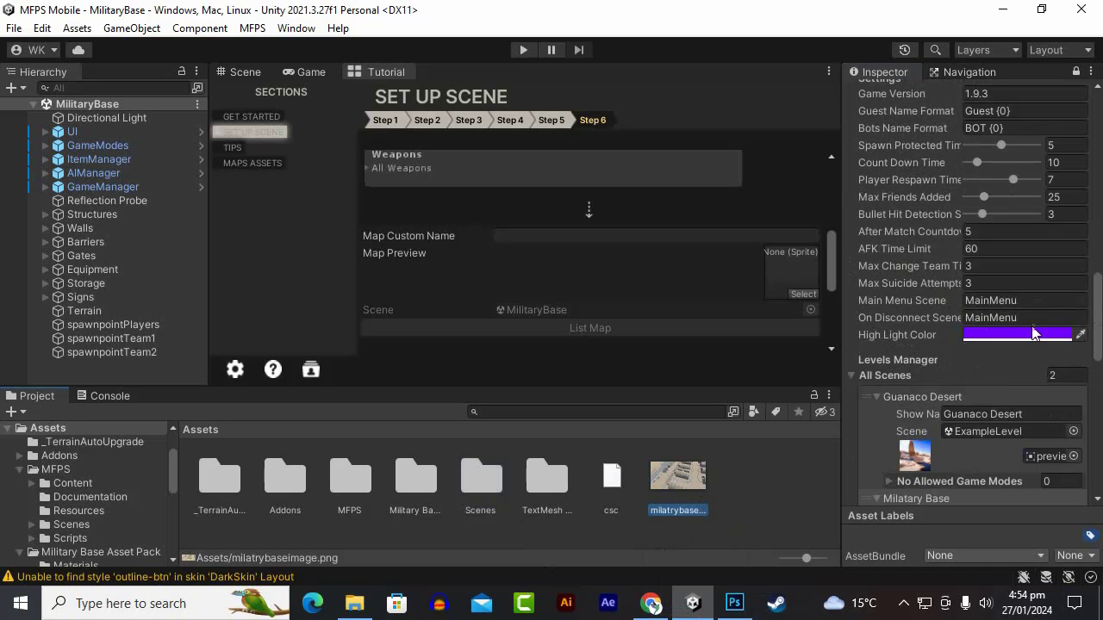
Unlock the Inspector and apply the Sprite (2D and UI) texture type to milatrybaseimage.
left_click(1075, 73)
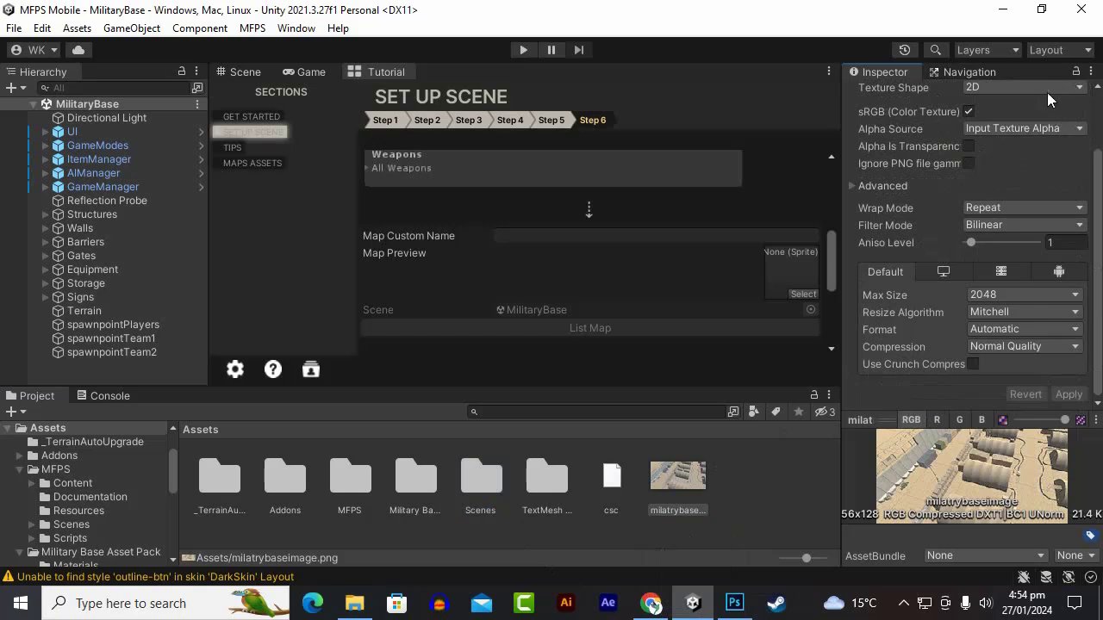
scroll(989, 125, "up", 3)
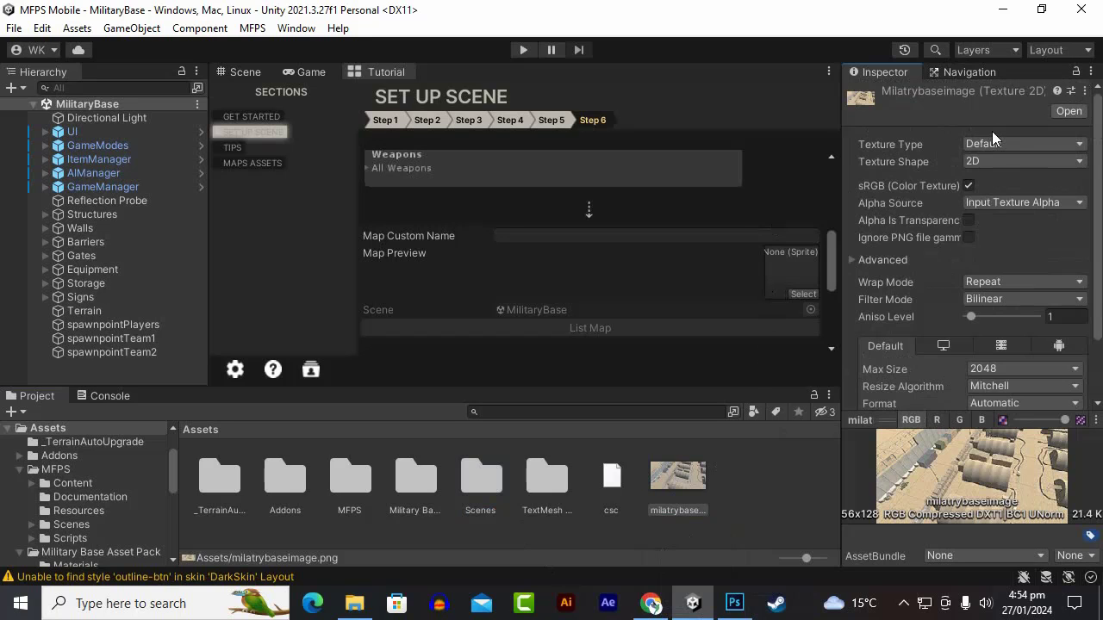
left_click(991, 141)
left_click(979, 224)
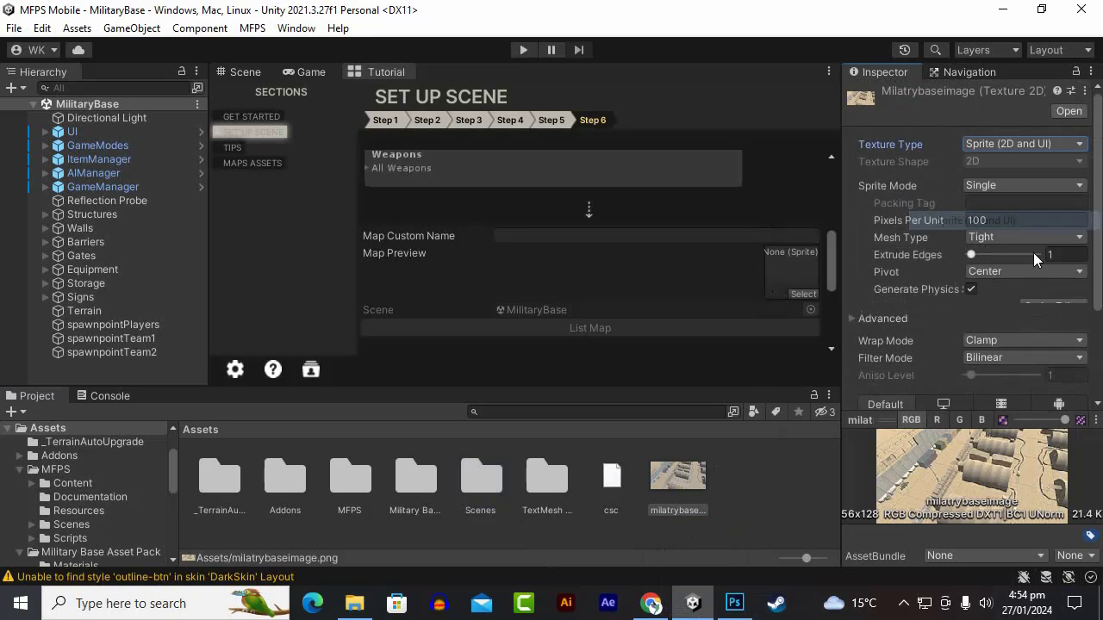
scroll(1033, 250, "down", 3)
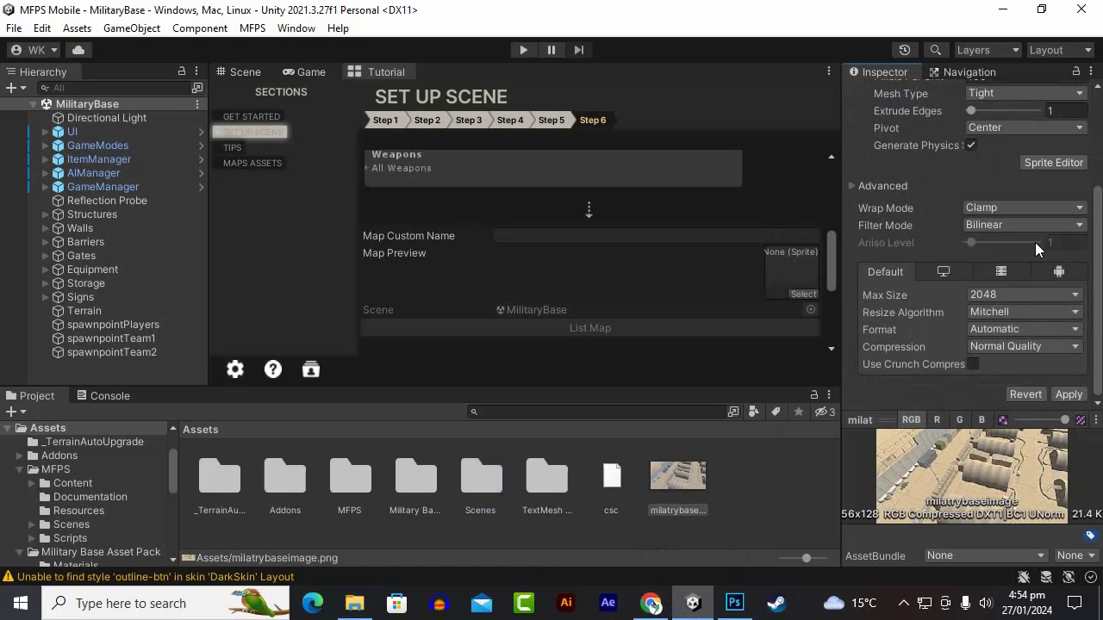
left_click(1069, 394)
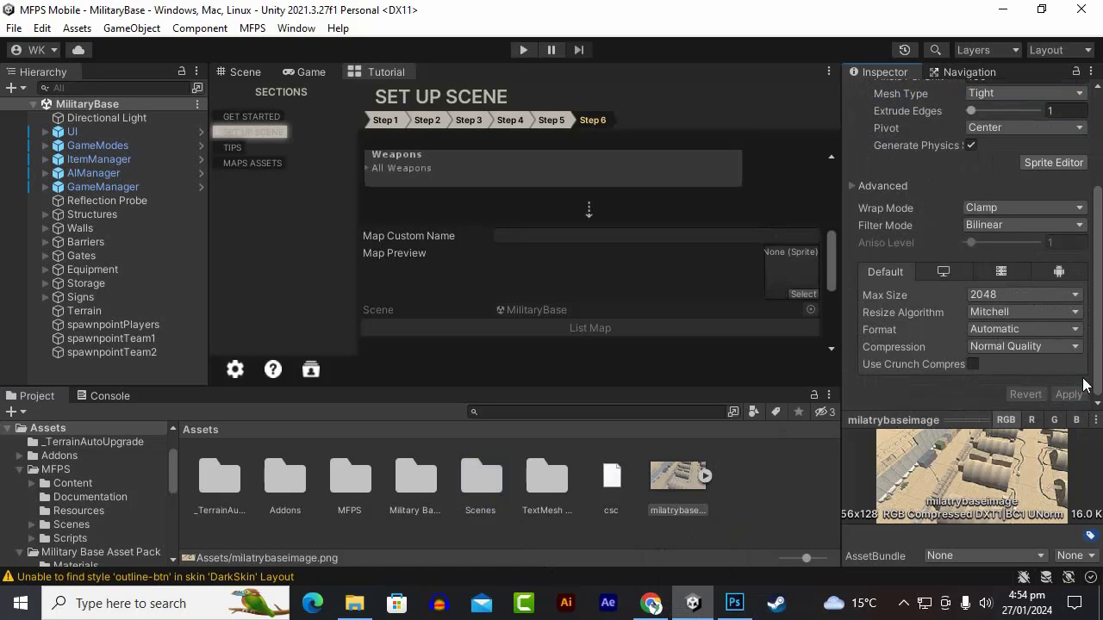
Lock the Inspector on GameData from MFPS/Resources and assign the milatrybaseimage sprite as the Milatary Base entry's preview.
left_click(197, 429)
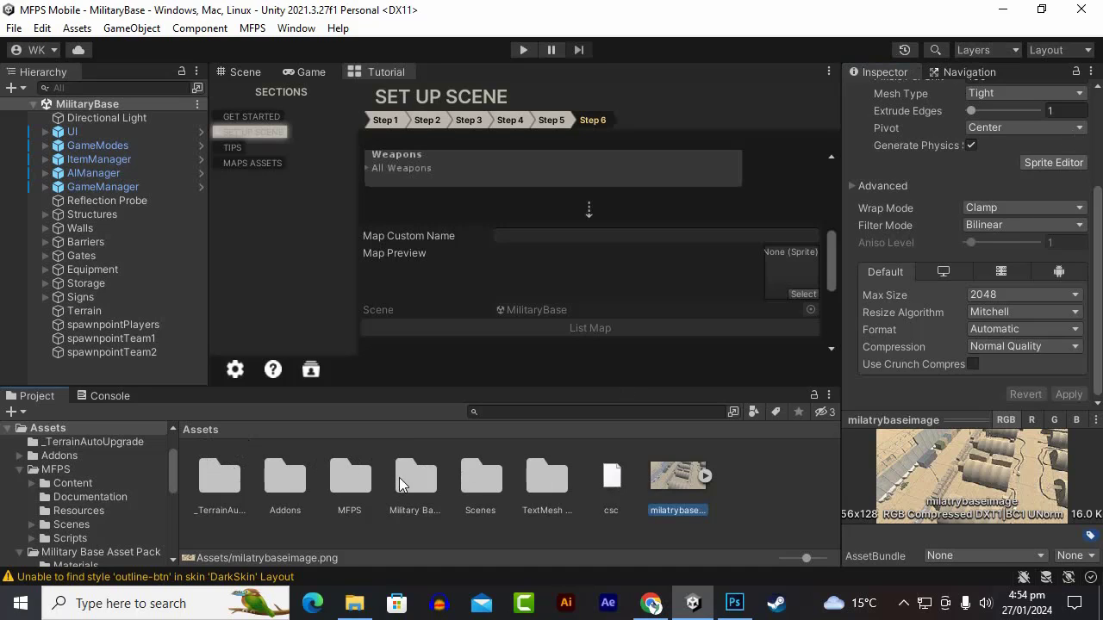
double_click(346, 473)
double_click(347, 473)
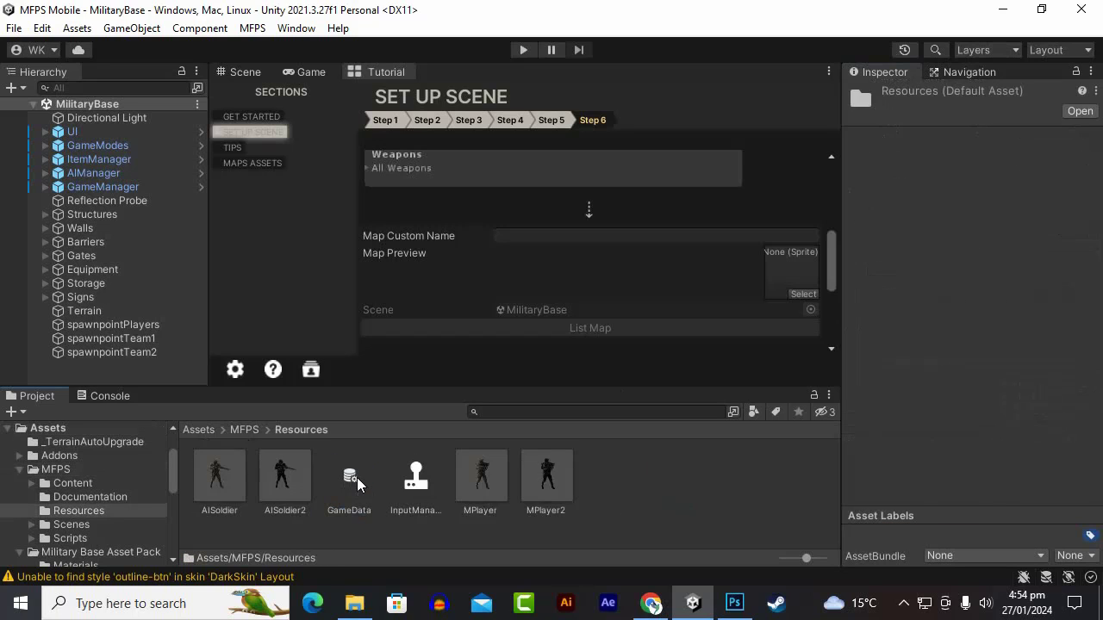
left_click(353, 478)
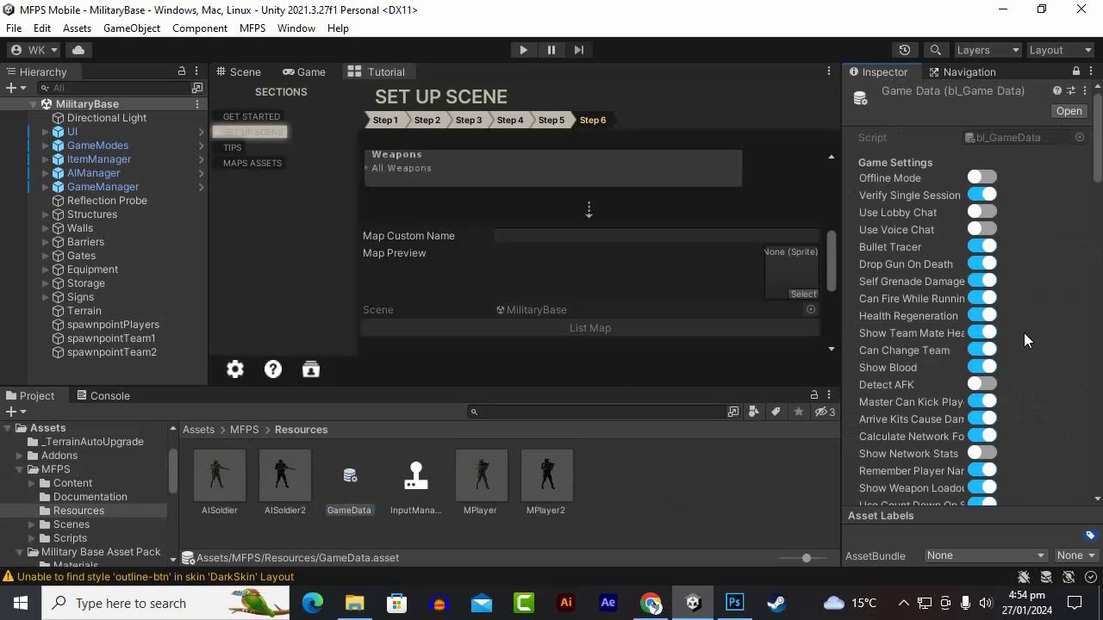
scroll(1021, 345, "down", 10)
scroll(1020, 354, "down", 6)
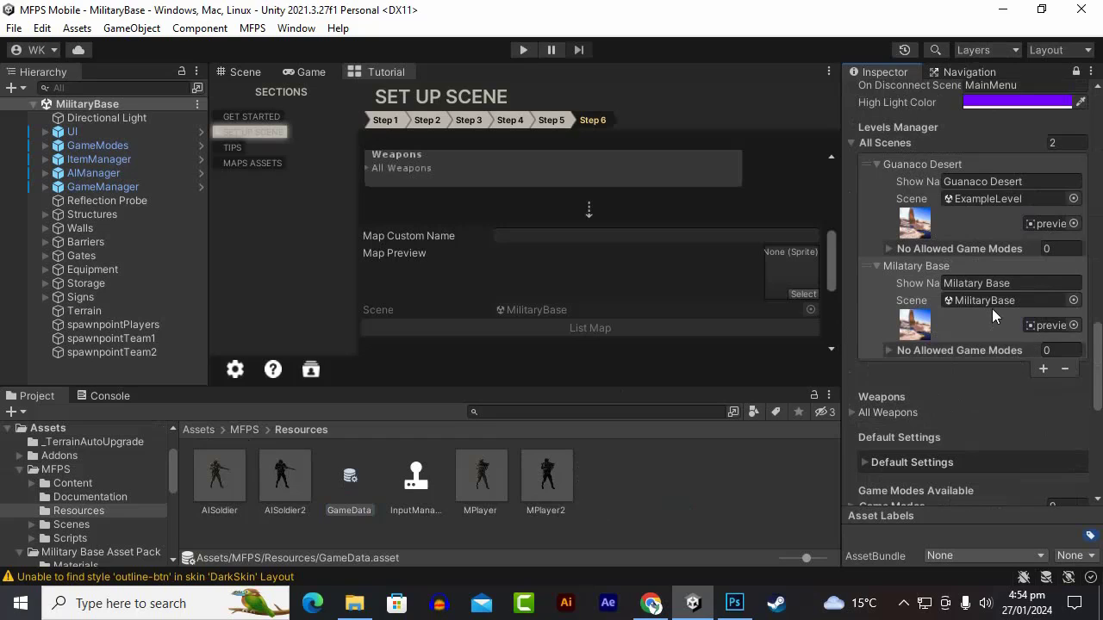
left_click(211, 429)
left_click_drag(695, 484, 1047, 326)
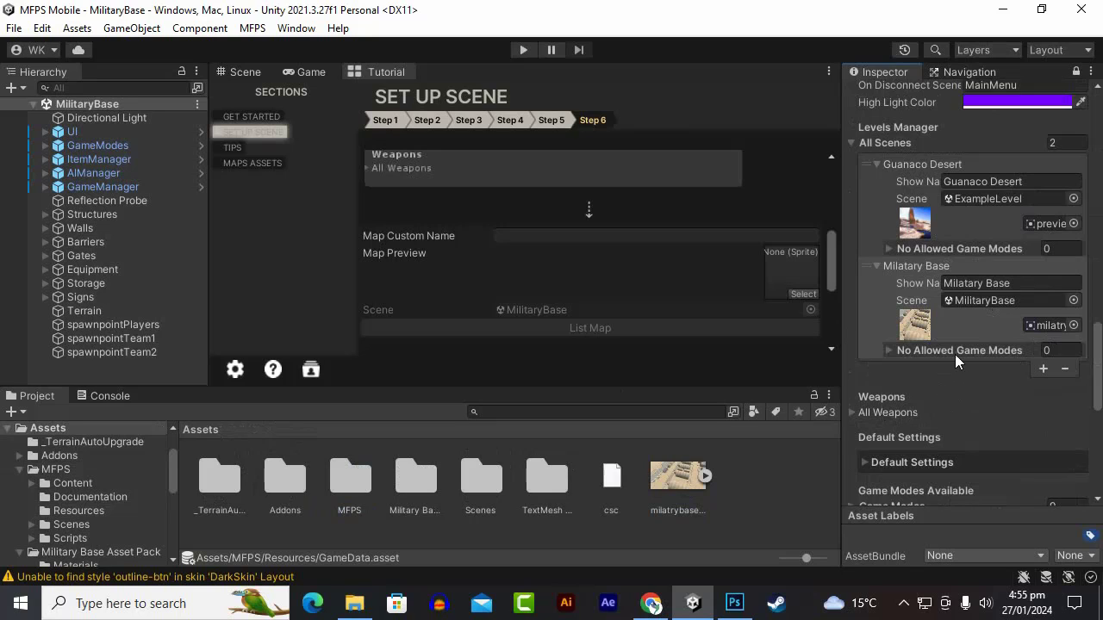
Review the remaining GameData settings and the end of tutorial Step 6, and read the Tips section on optimization and level design.
scroll(946, 341, "down", 3)
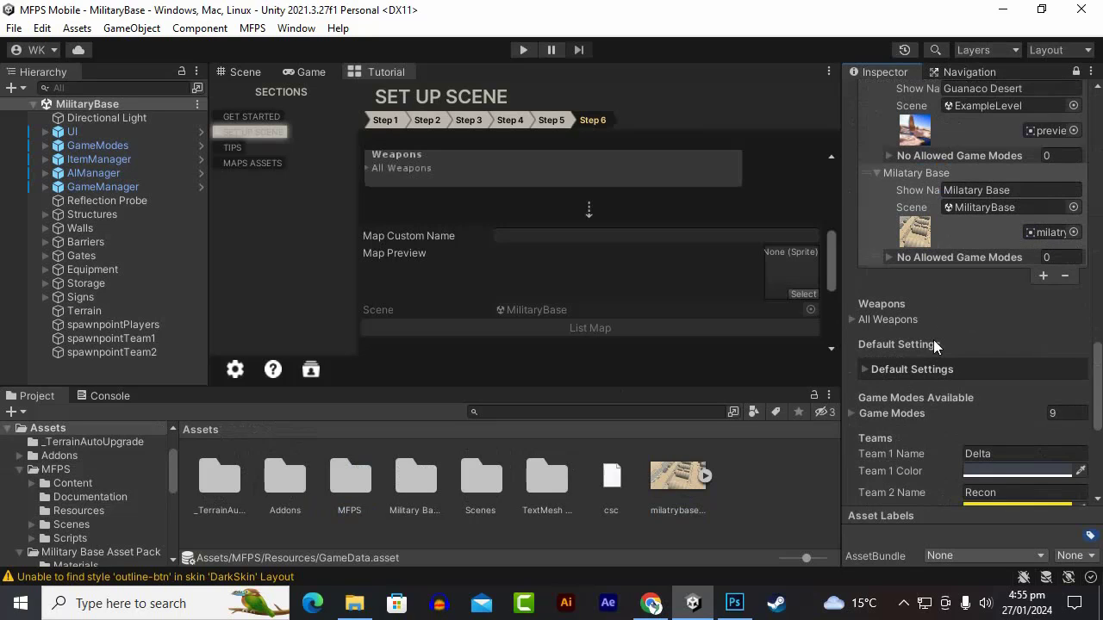
scroll(933, 340, "up", 2)
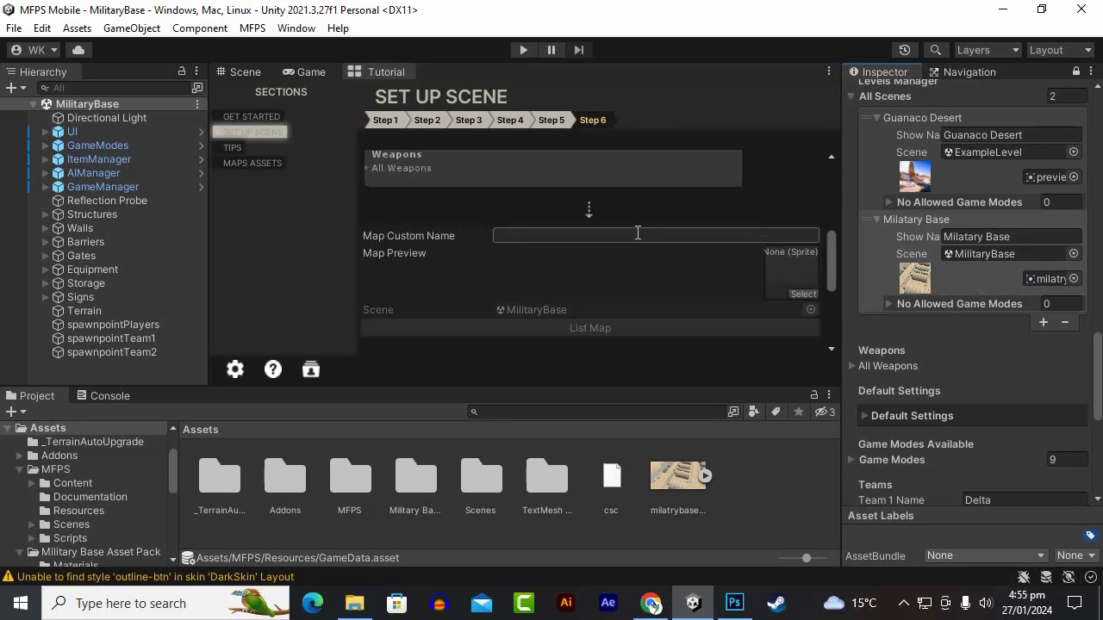
scroll(551, 285, "up", 2)
scroll(517, 306, "down", 5)
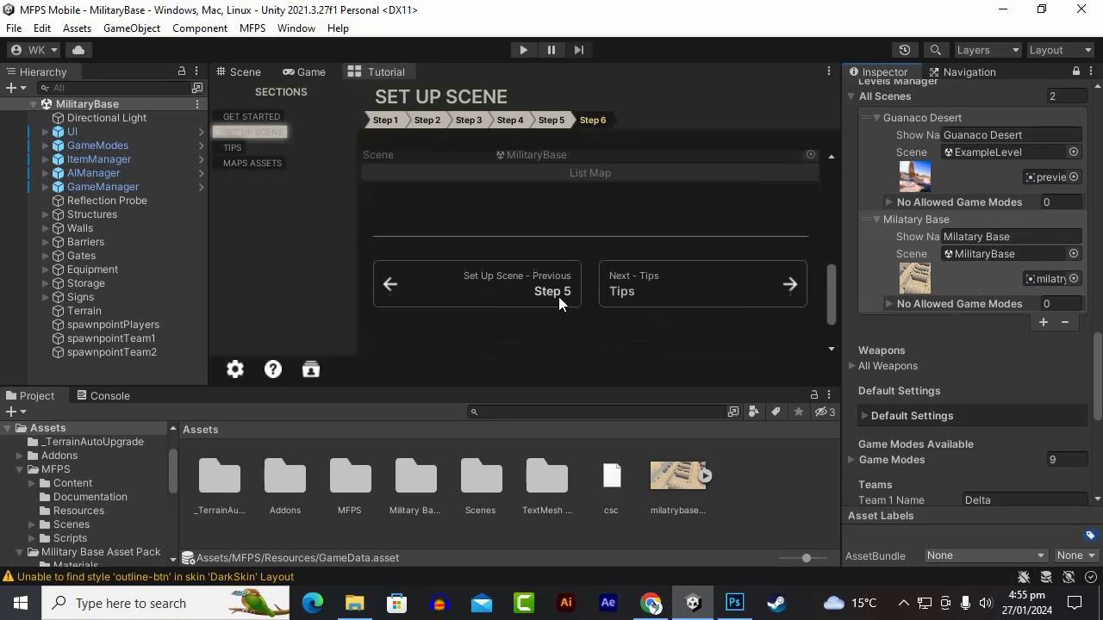
left_click(674, 291)
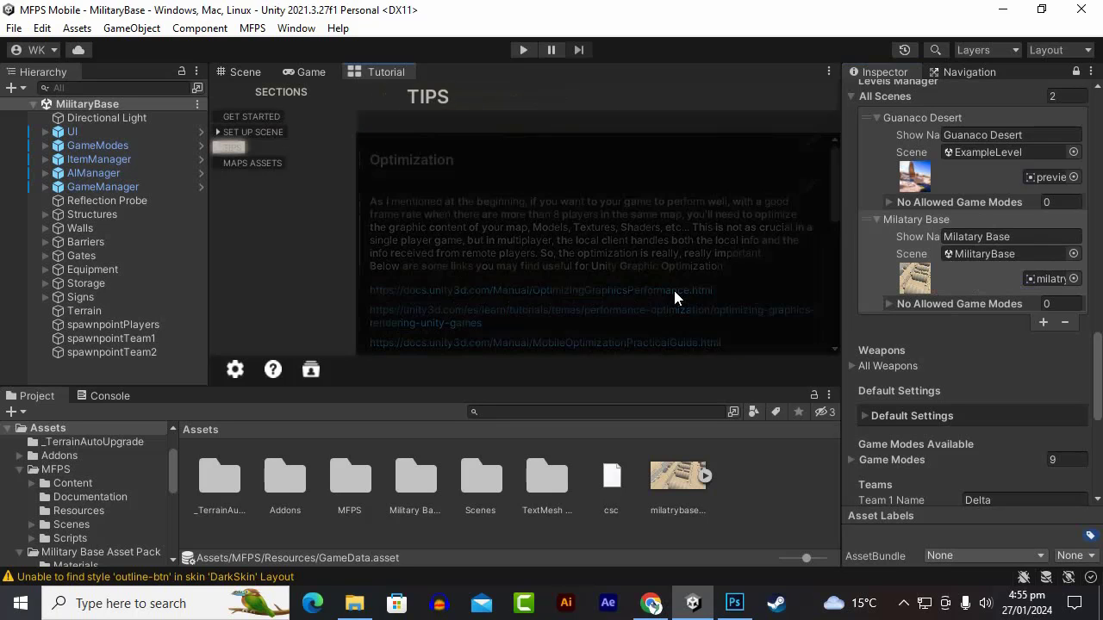
scroll(528, 244, "down", 3)
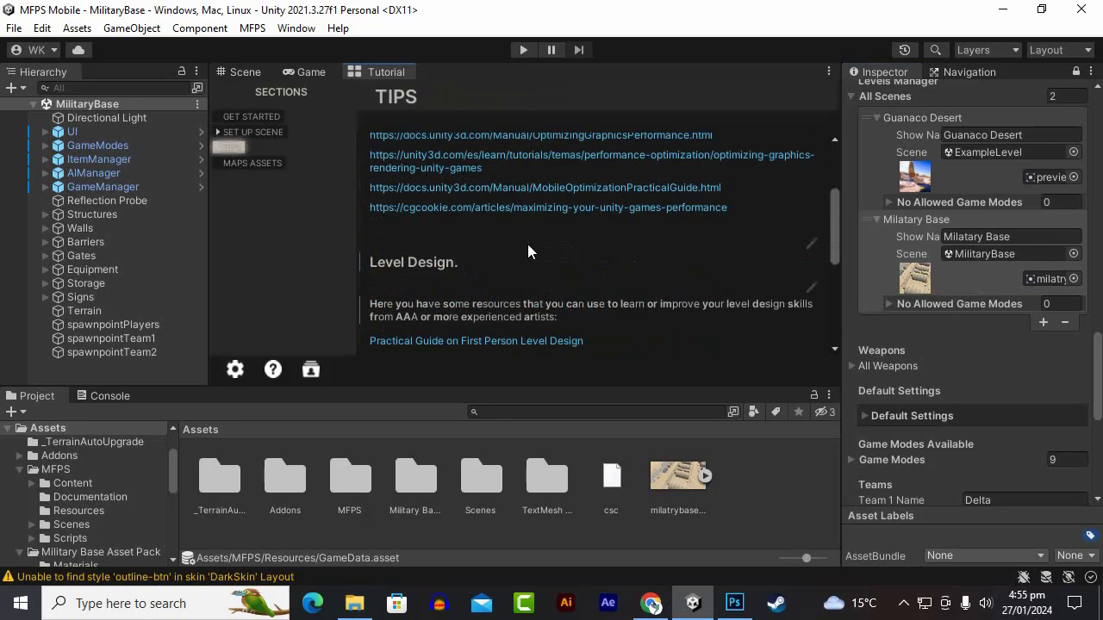
scroll(528, 244, "down", 5)
scroll(543, 253, "up", 5)
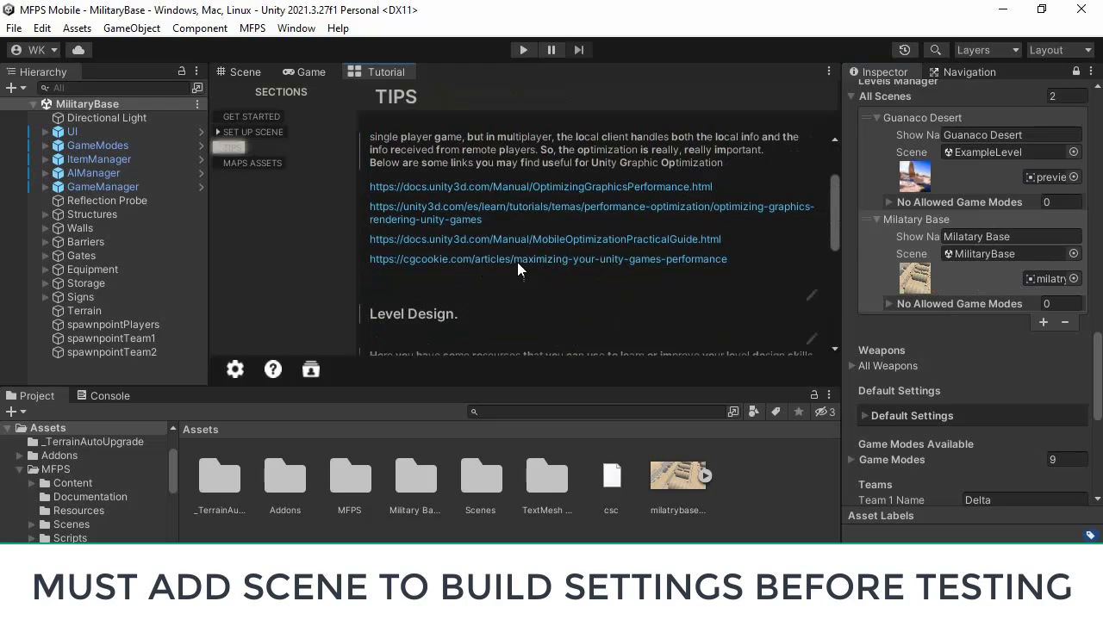
scroll(521, 297, "down", 6)
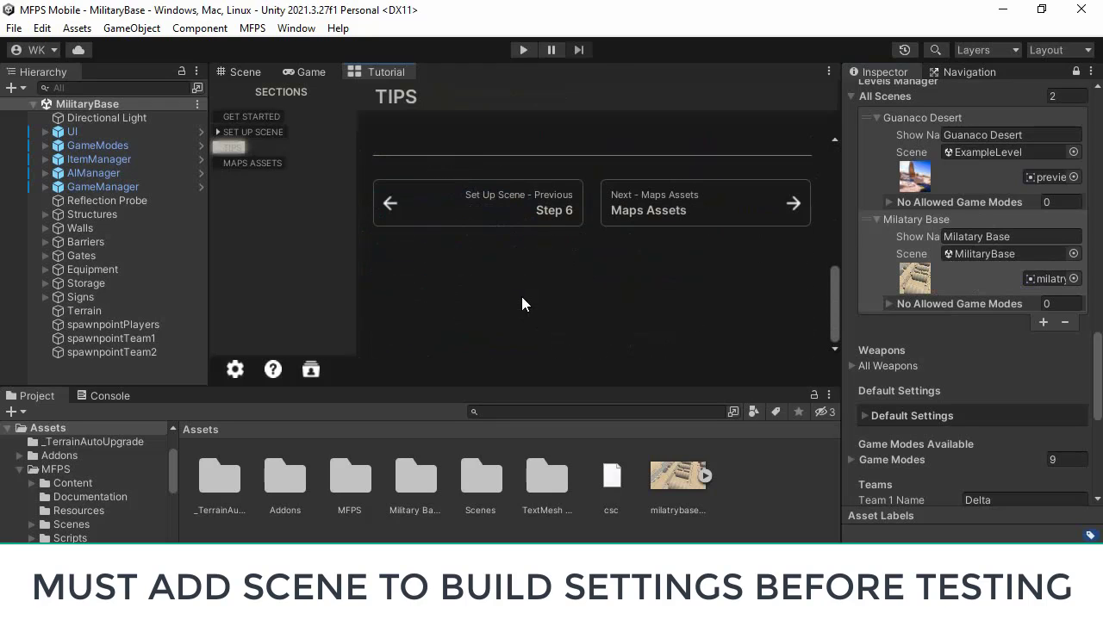
scroll(522, 298, "up", 4)
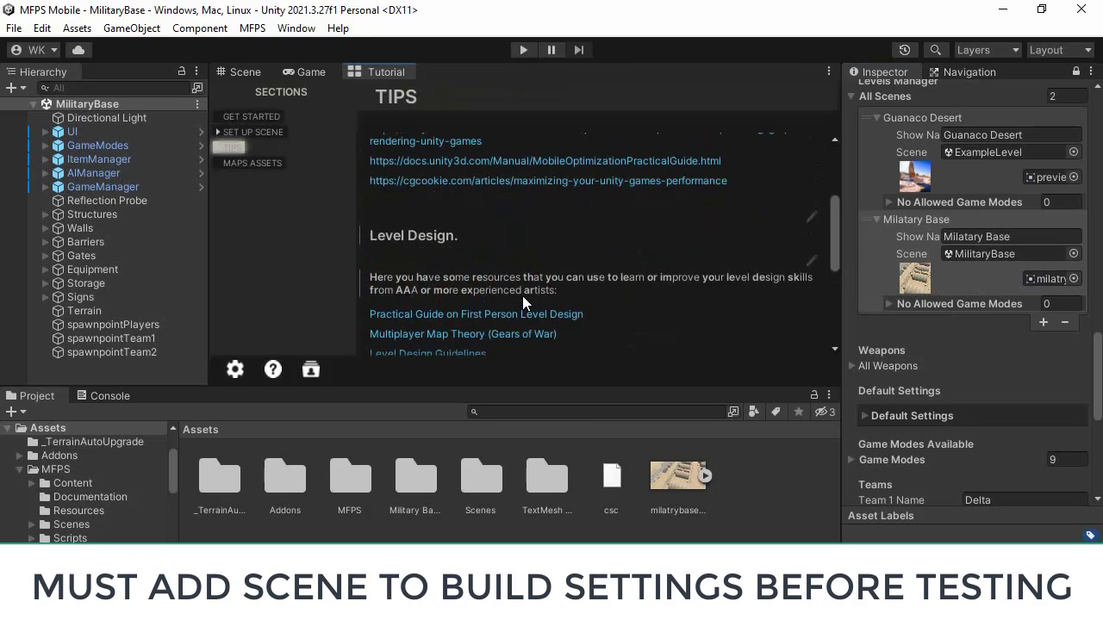
Return to the Scene view and save both the MilitaryBase scene and the project.
left_click(238, 73)
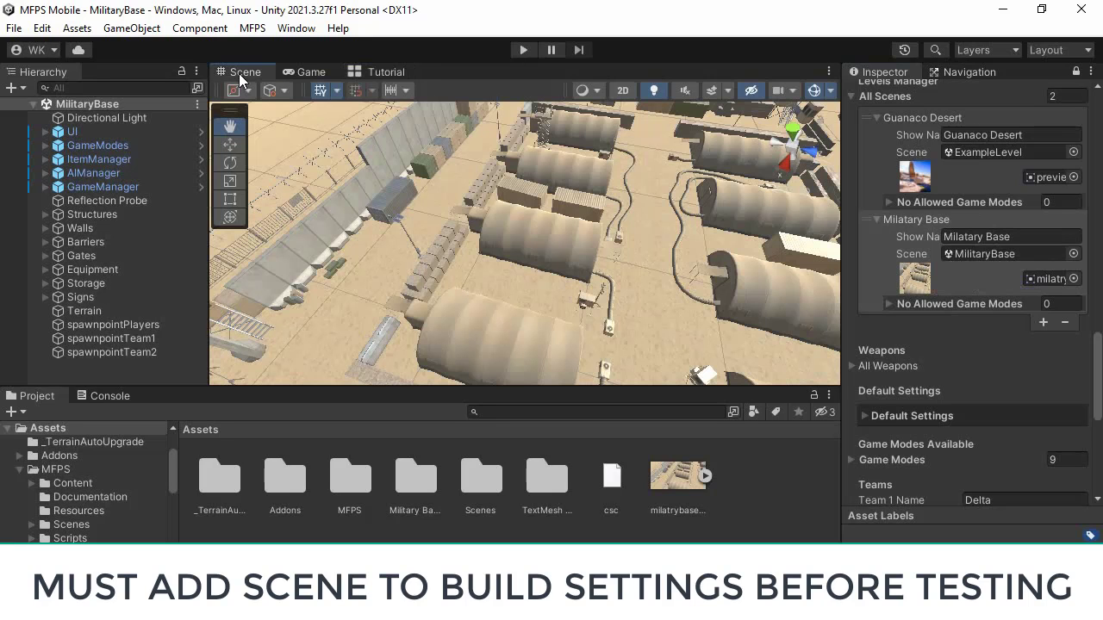
left_click(12, 29)
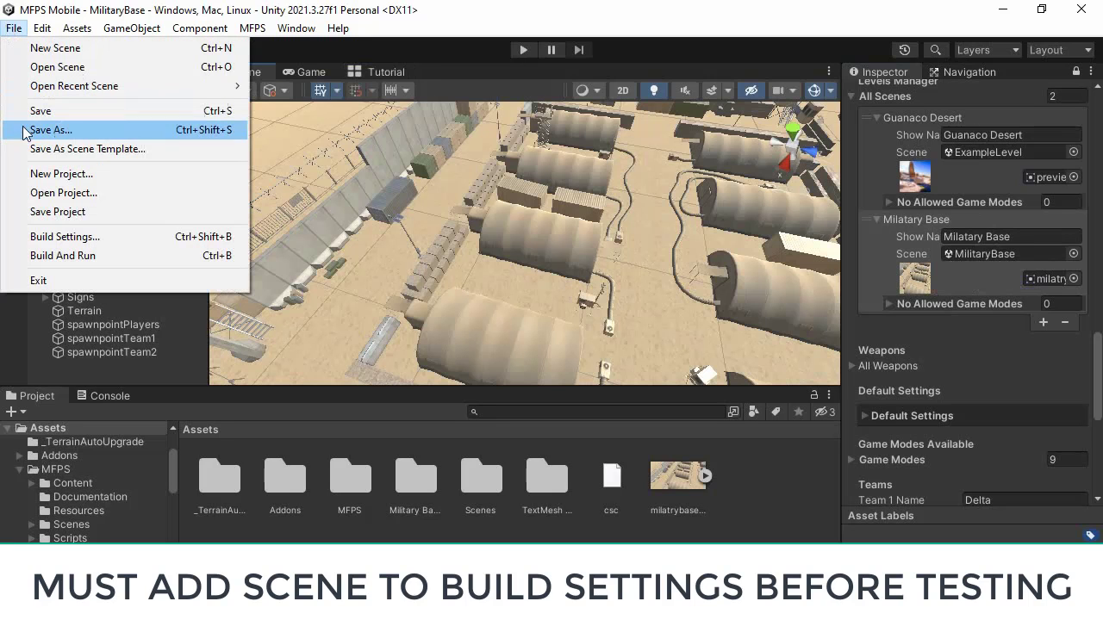
left_click(65, 113)
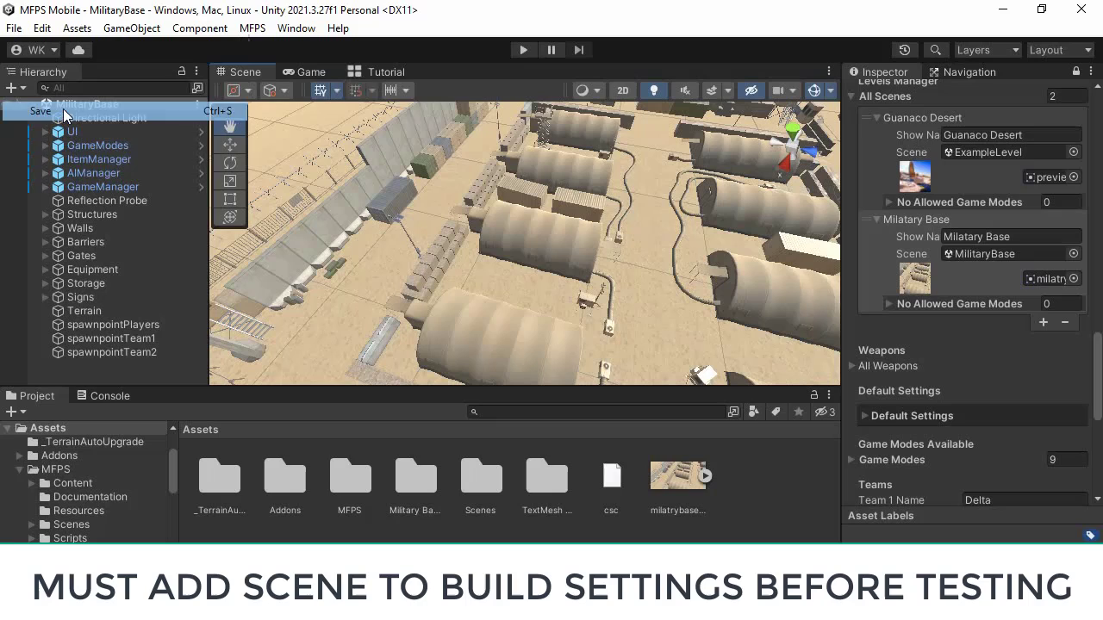
left_click(14, 28)
left_click(62, 213)
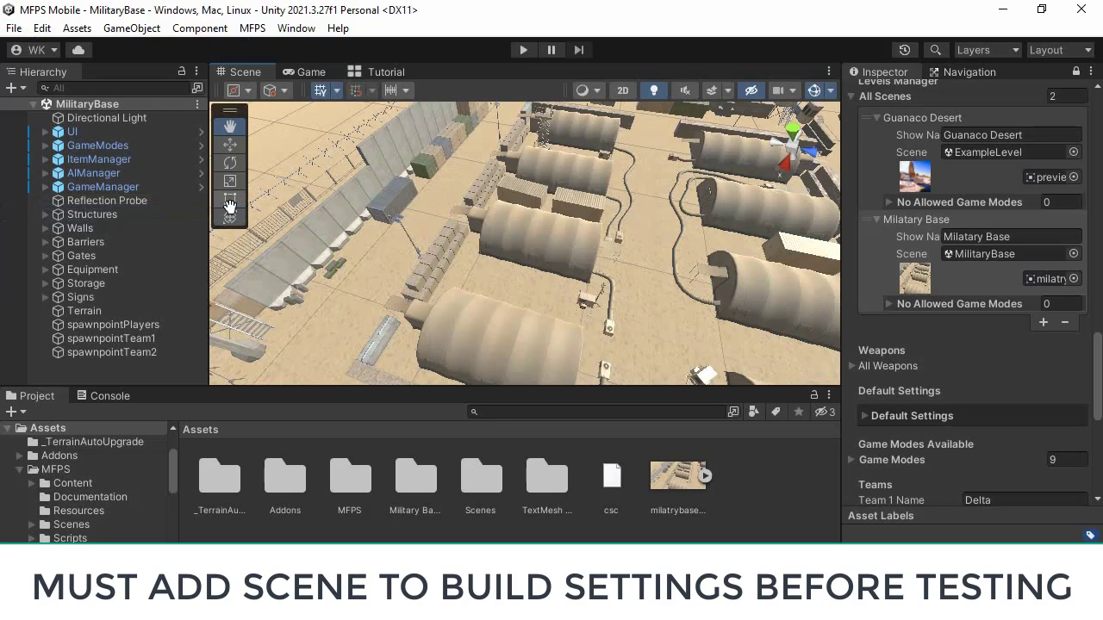
Open the MainMenu scene from Assets/MFPS/Scenes and run it in Play mode, continuing past the player name prompt.
double_click(352, 473)
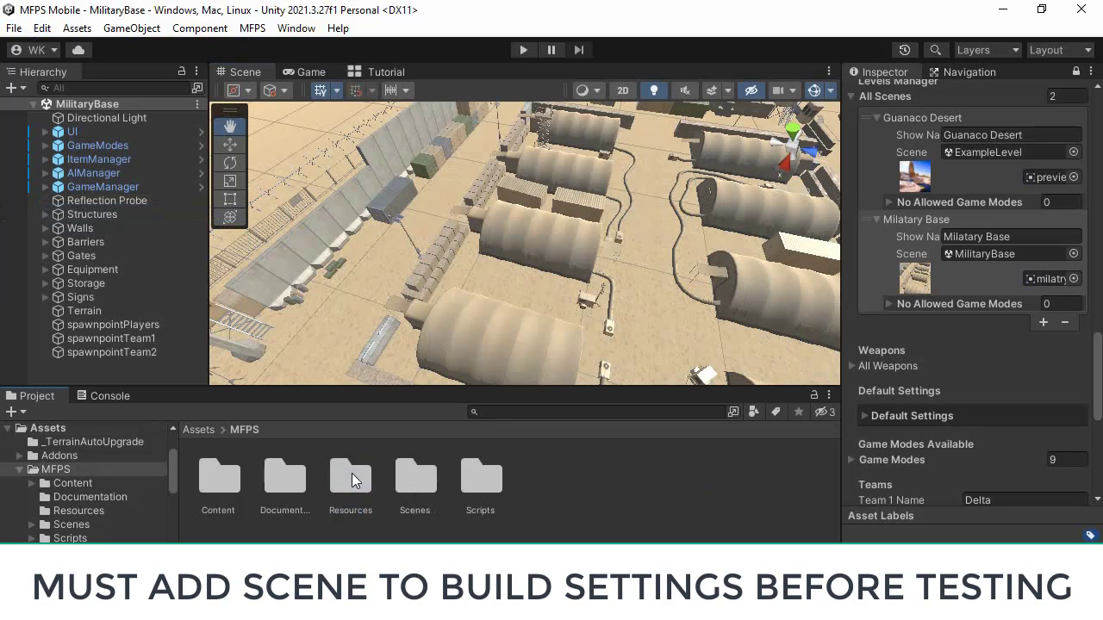
double_click(412, 472)
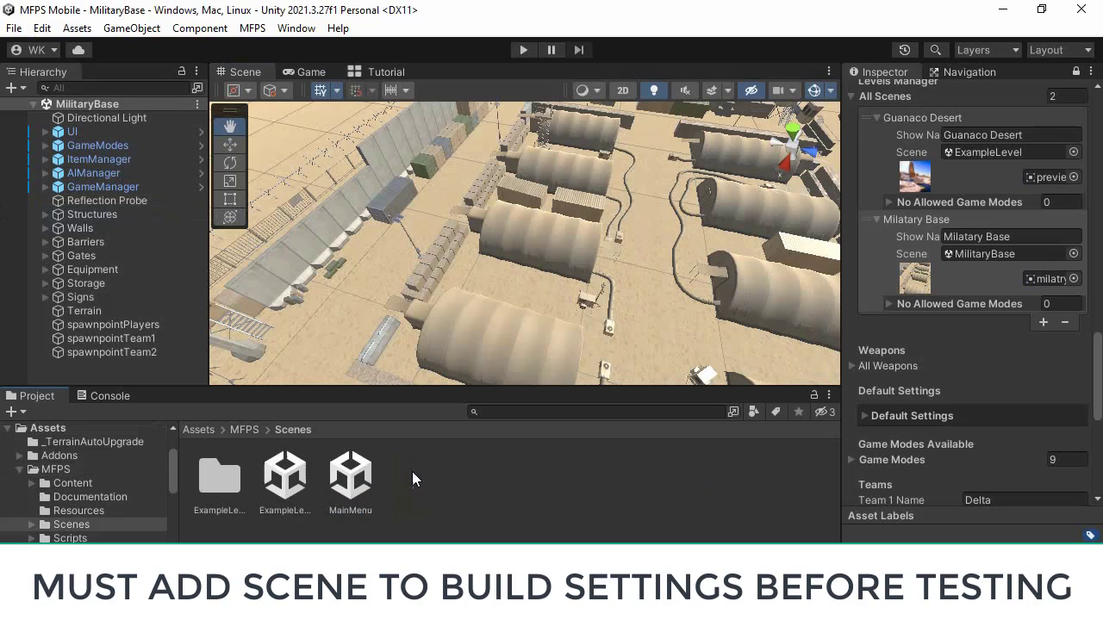
left_click(345, 479)
double_click(345, 480)
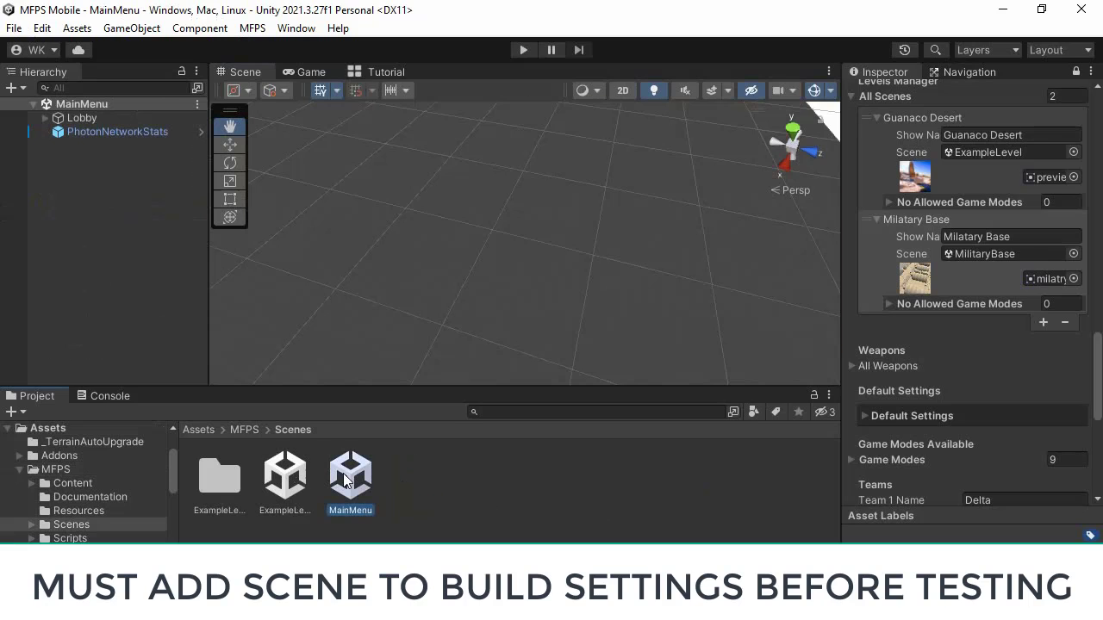
left_click(524, 50)
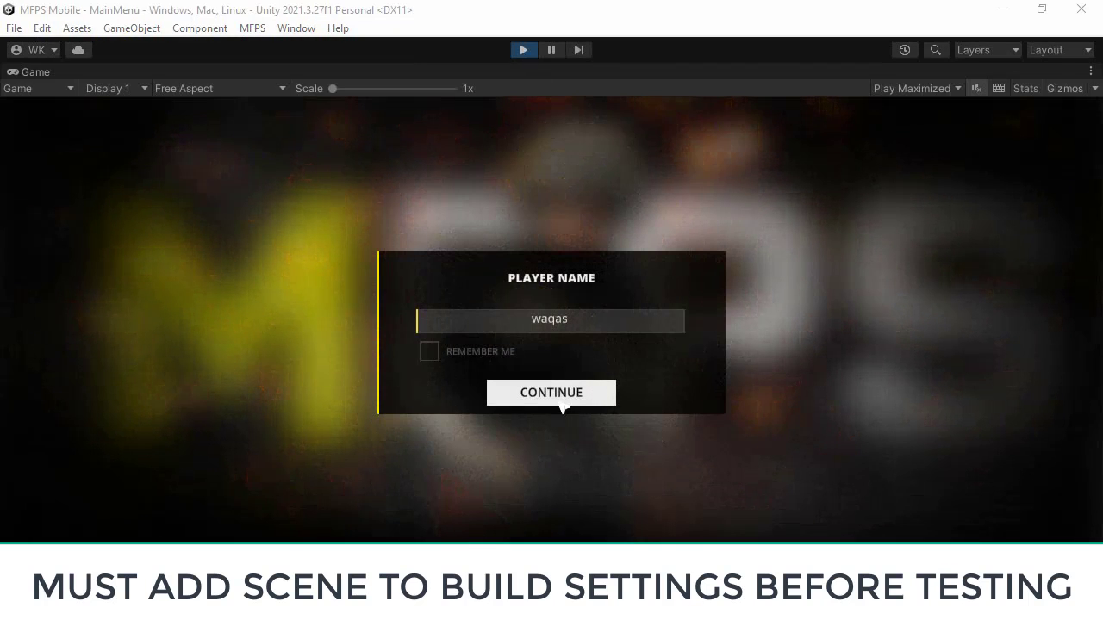
left_click(563, 405)
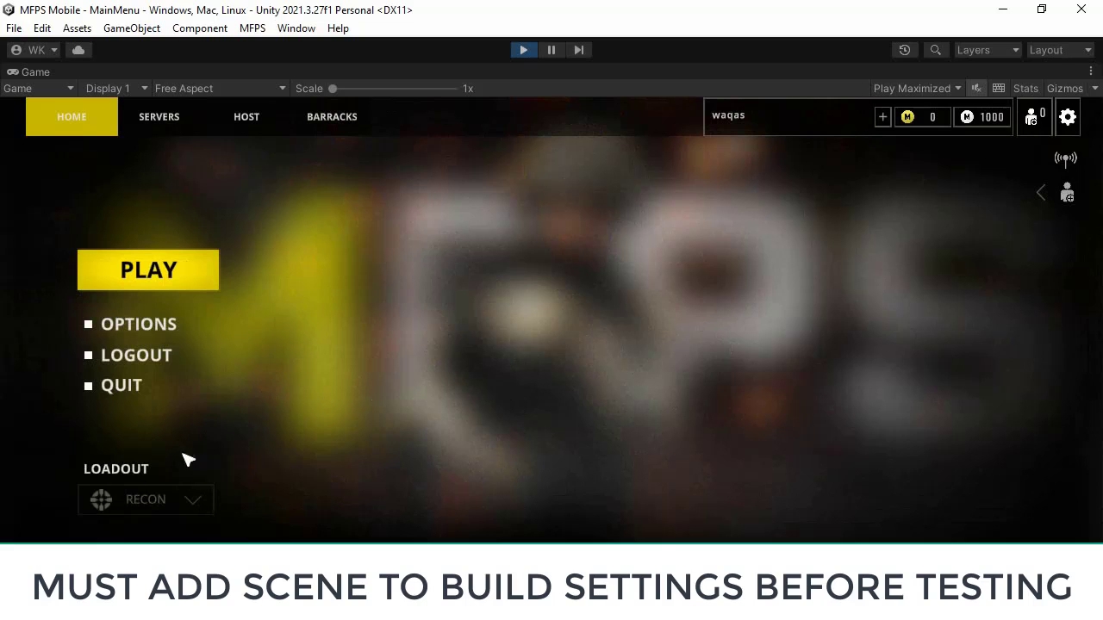
Try the Assault loadout in the lobby and switch the selection back to Recon.
left_click(149, 503)
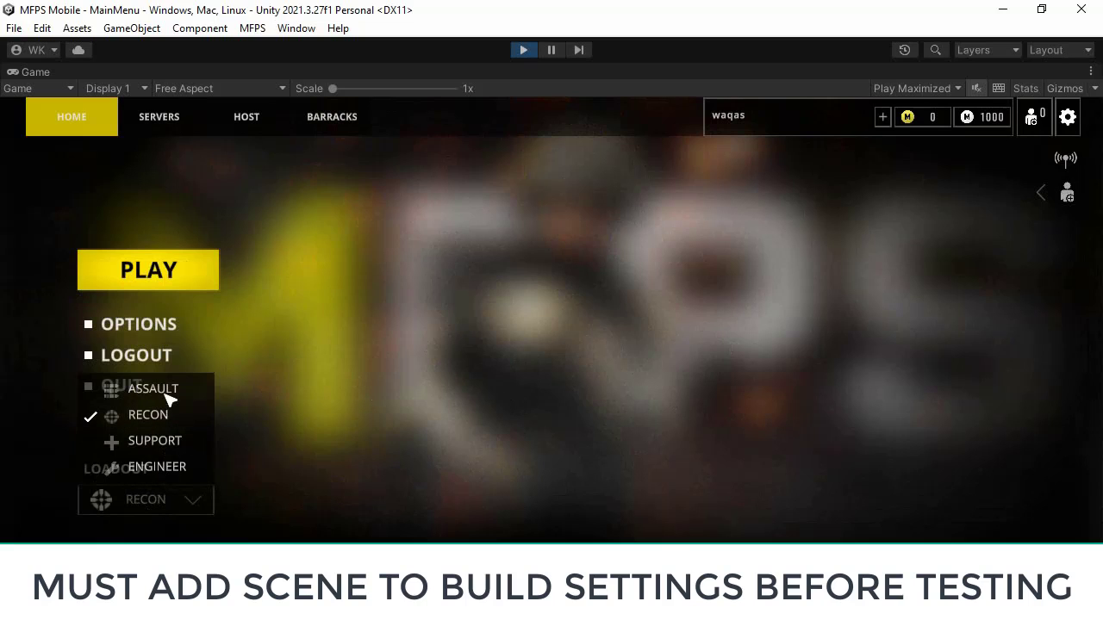
left_click(163, 391)
left_click(178, 508)
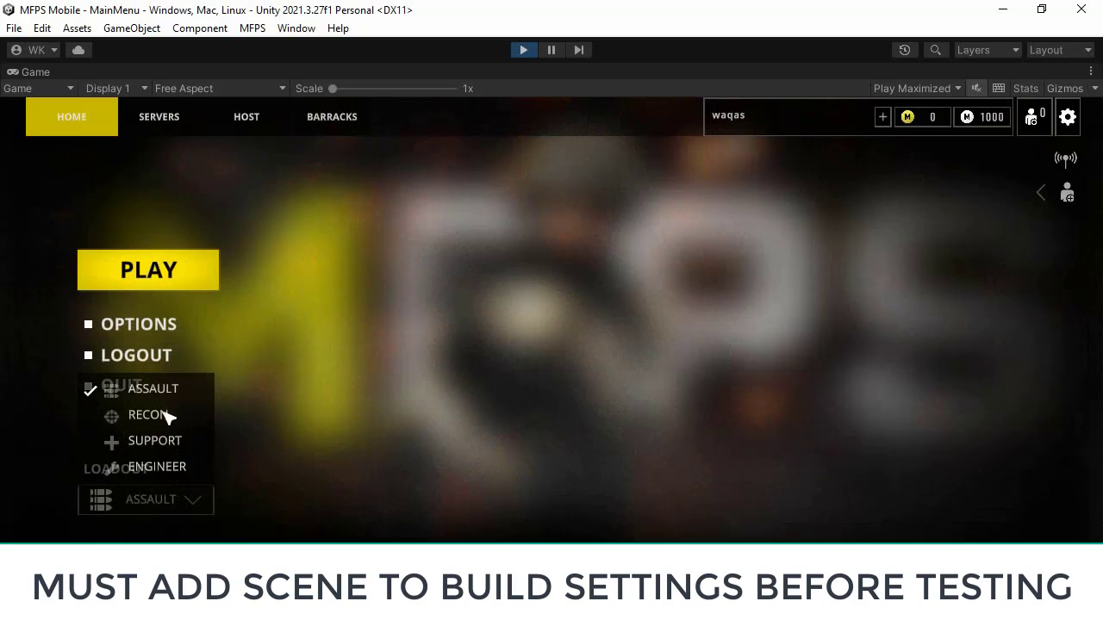
left_click(167, 419)
Test the Milatary Base map by starting a Free For All match from the lobby, and exit Play mode after spawning.
left_click(184, 269)
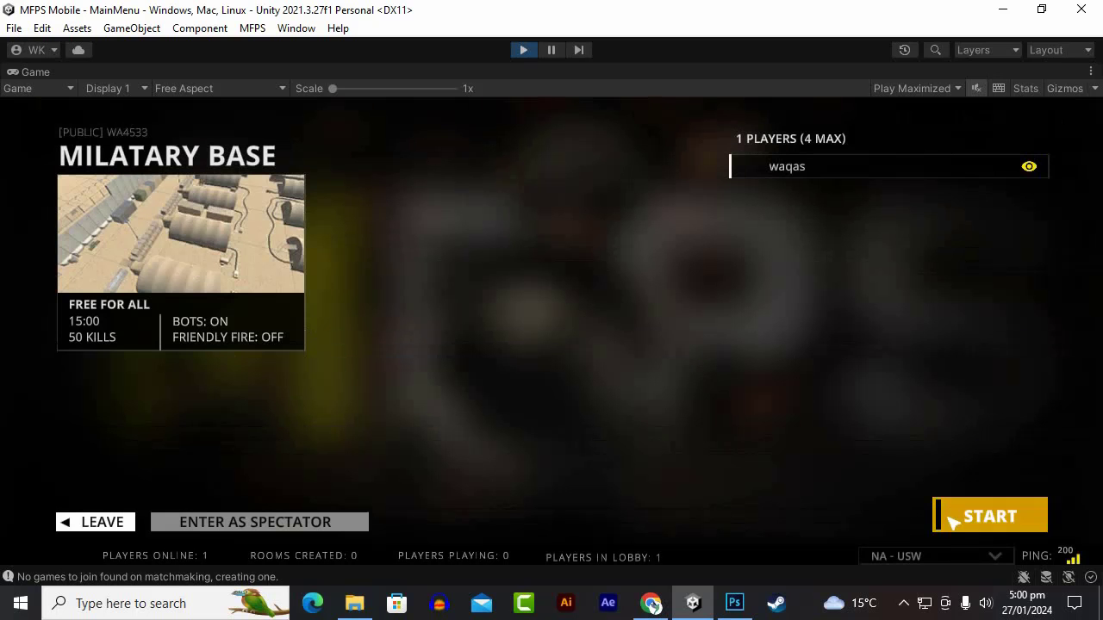
left_click(957, 521)
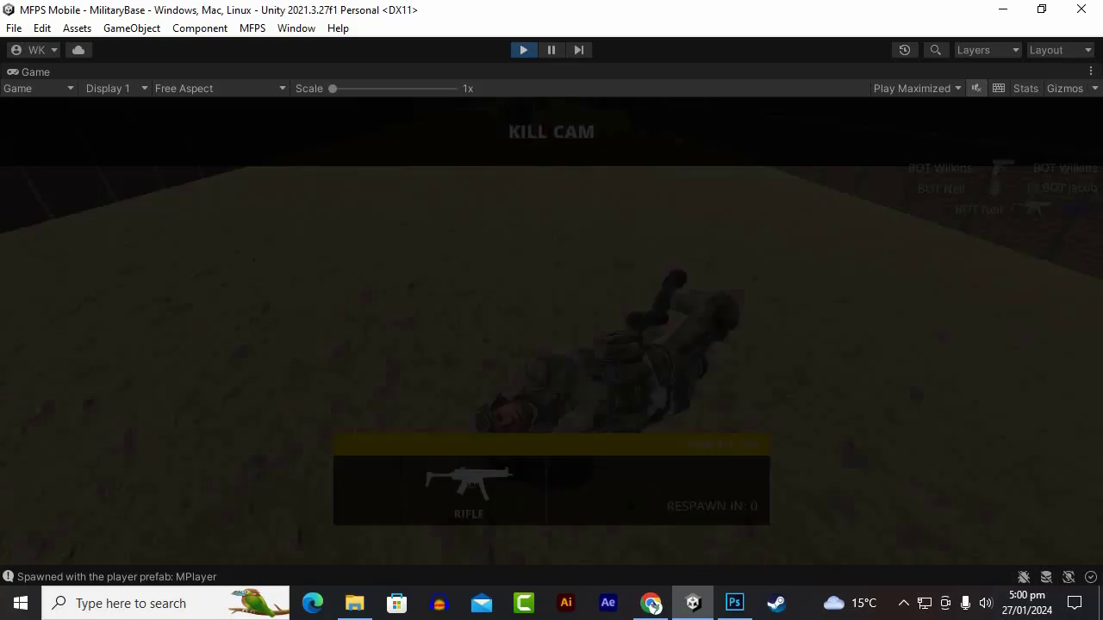
key("Escape")
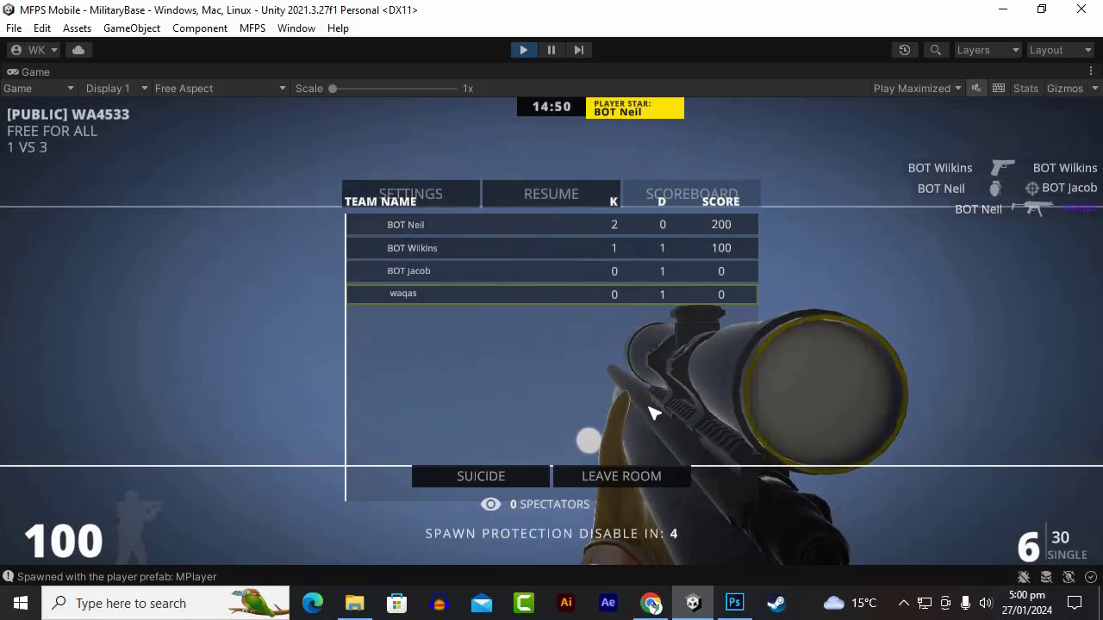
left_click(524, 50)
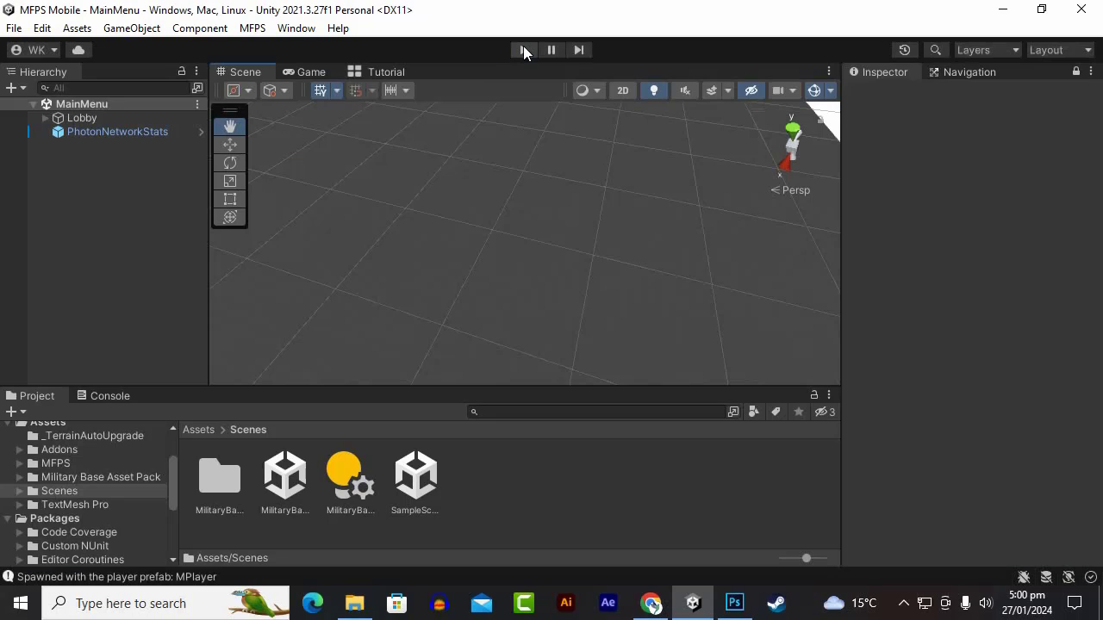